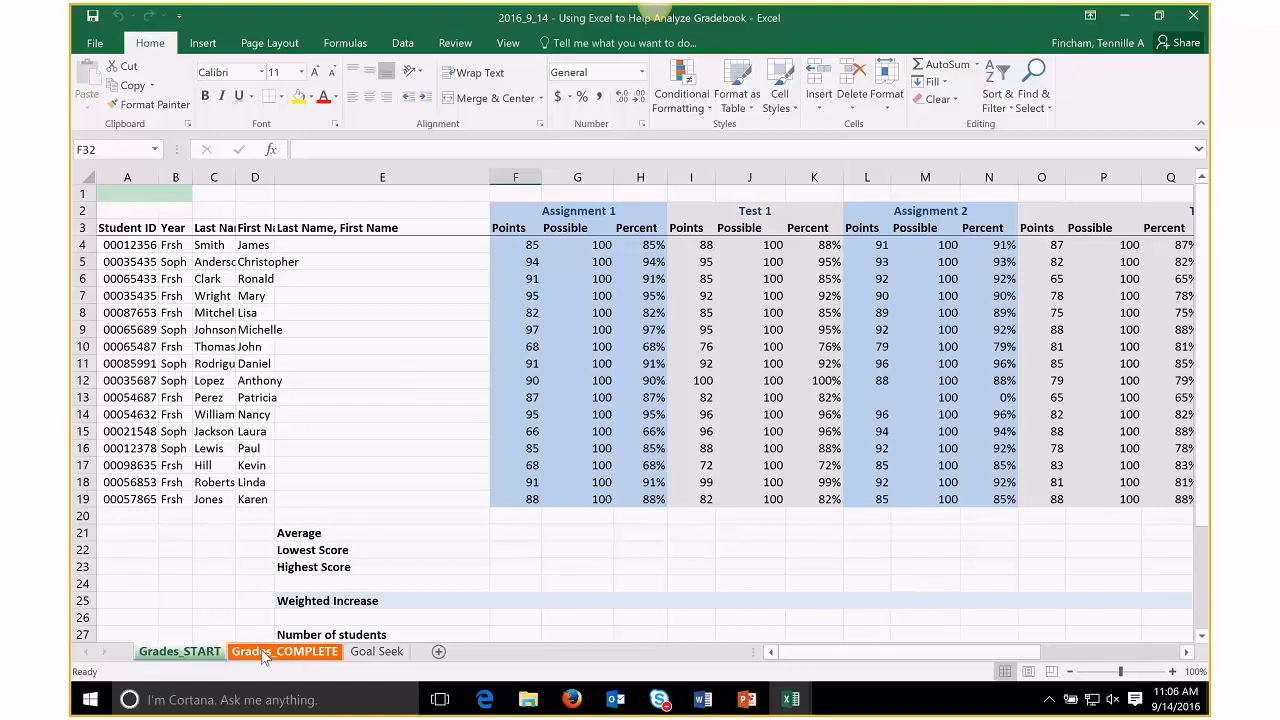
- On the Grades_COMPLETE sheet, examine the combined student names in E4:E19 and the average, lowest and highest score formulas
{"action": "left_click", "coordinate": [263, 652]}
{"action": "left_click_drag", "start_coordinate": [1126, 672], "coordinate": [1098, 673]}
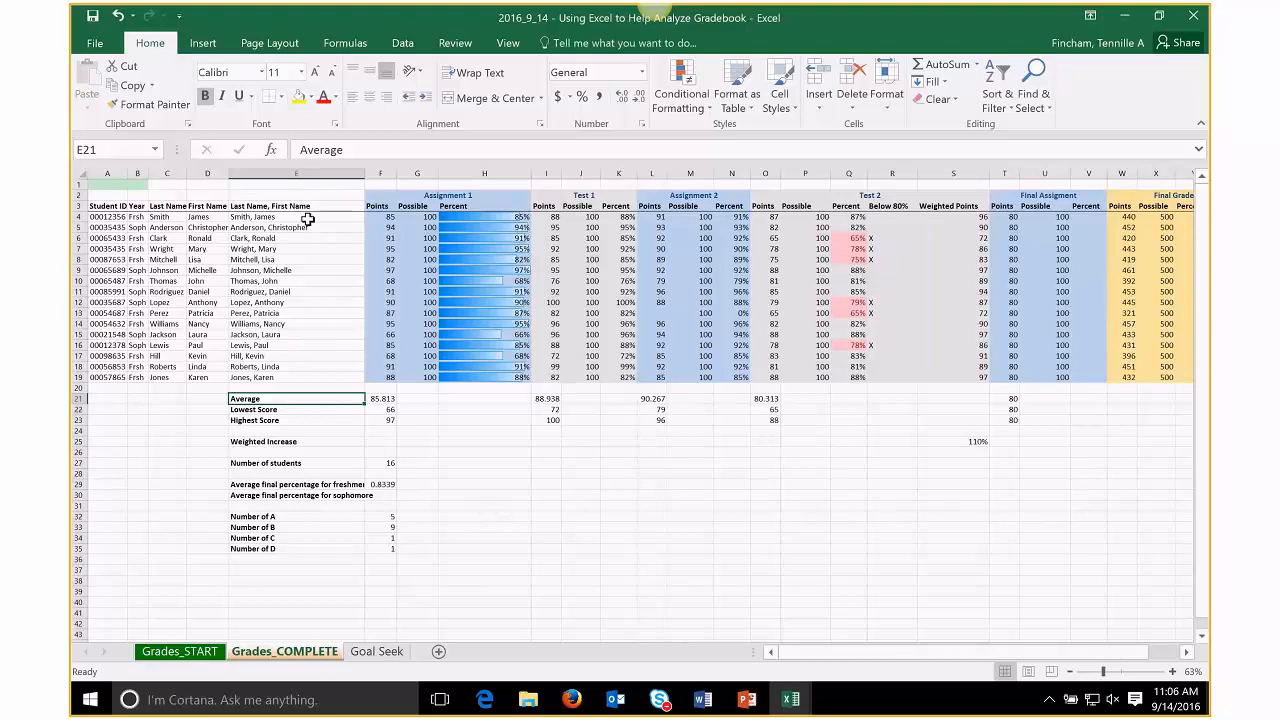
{"action": "left_click_drag", "start_coordinate": [308, 219], "coordinate": [285, 376]}
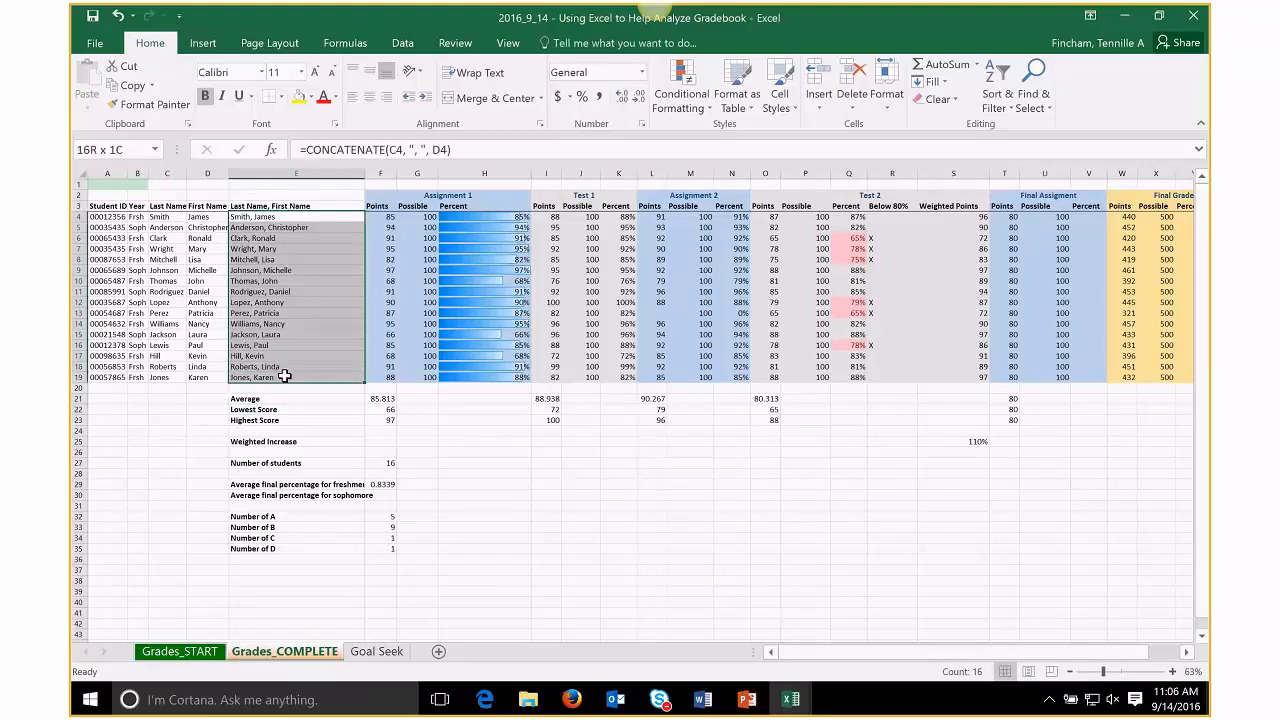
{"action": "left_click", "coordinate": [382, 398]}
{"action": "mouse_move", "coordinate": [382, 398]}
{"action": "left_mouse_down"}
{"action": "mouse_move", "coordinate": [477, 431]}
{"action": "mouse_move", "coordinate": [1011, 422]}
{"action": "left_mouse_up"}
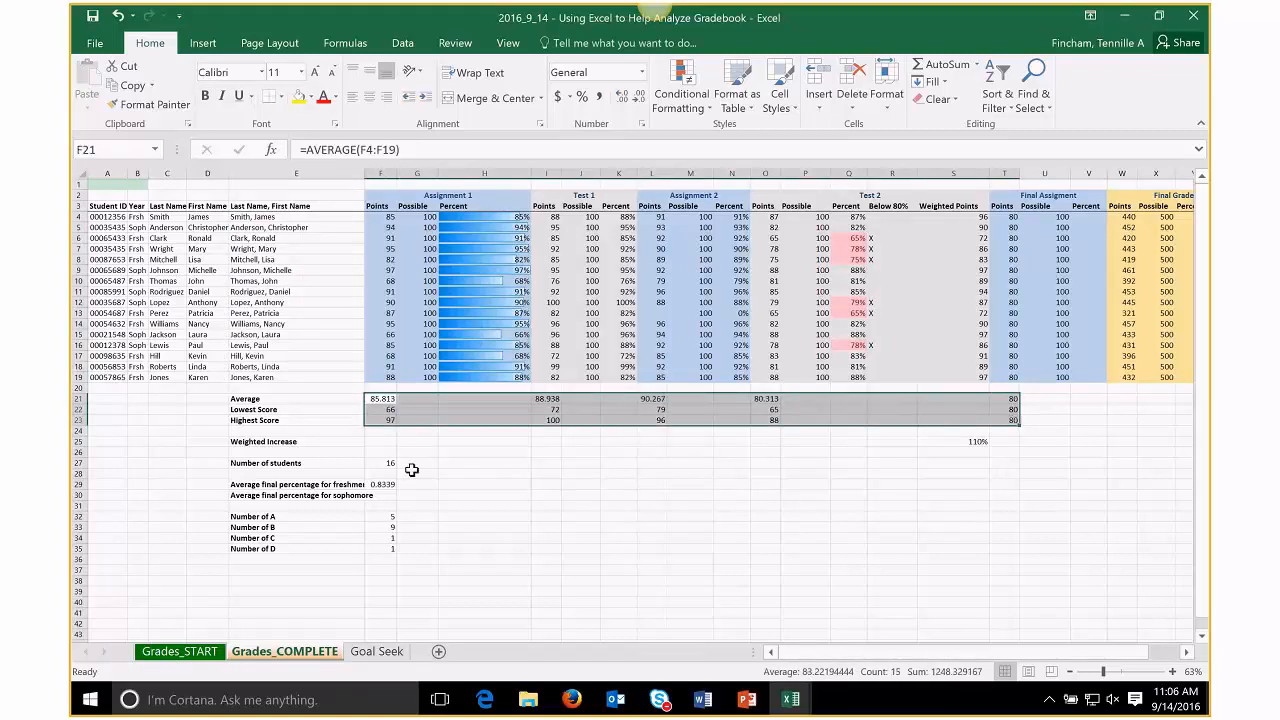
- Examine the number-of-students formula in F27 and the letter-grade counts in F32:F35
{"action": "left_click", "coordinate": [380, 463]}
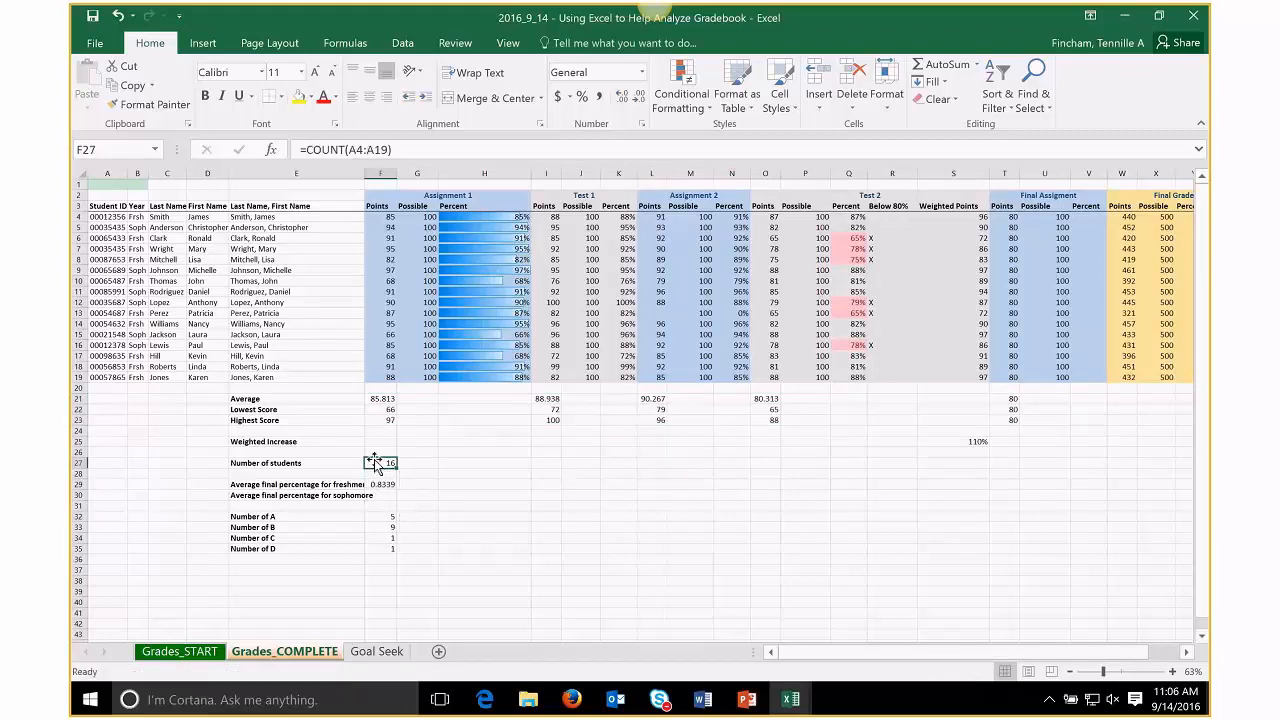
{"action": "left_click_drag", "start_coordinate": [380, 516], "coordinate": [383, 546]}
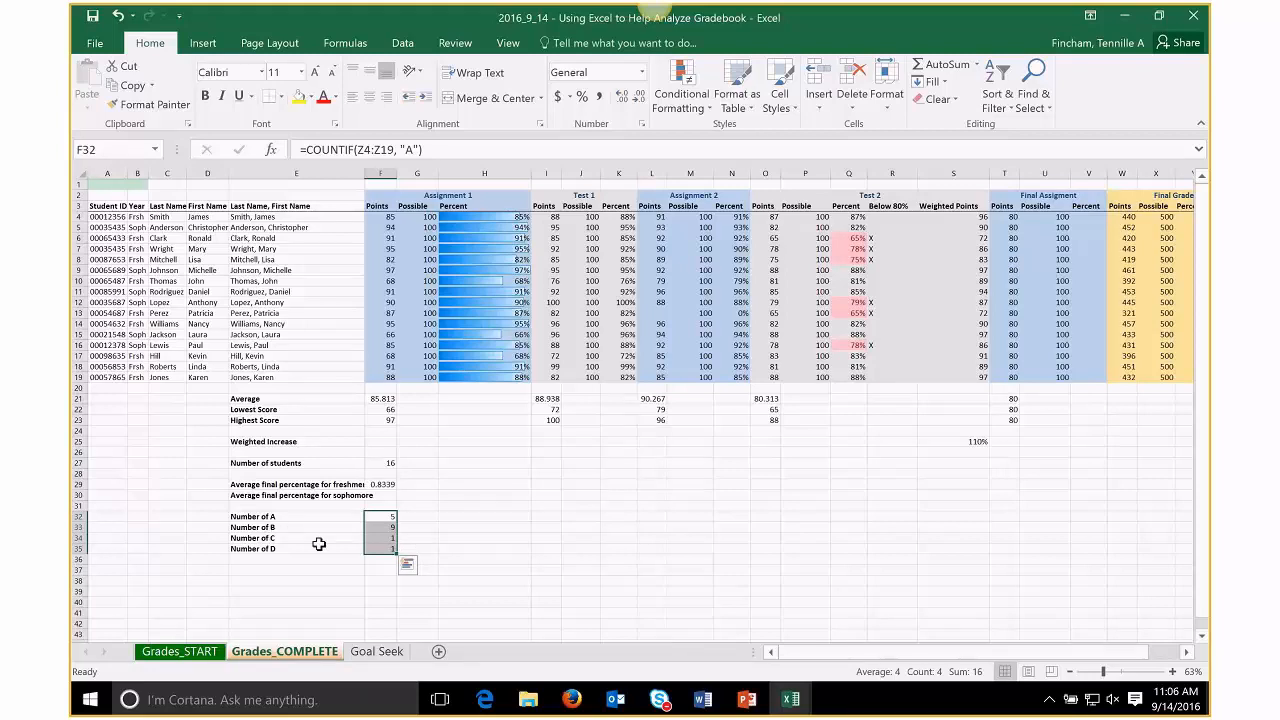
{"action": "left_click", "coordinate": [412, 517]}
{"action": "left_click_drag", "start_coordinate": [377, 516], "coordinate": [378, 547]}
{"action": "left_click", "coordinate": [875, 508]}
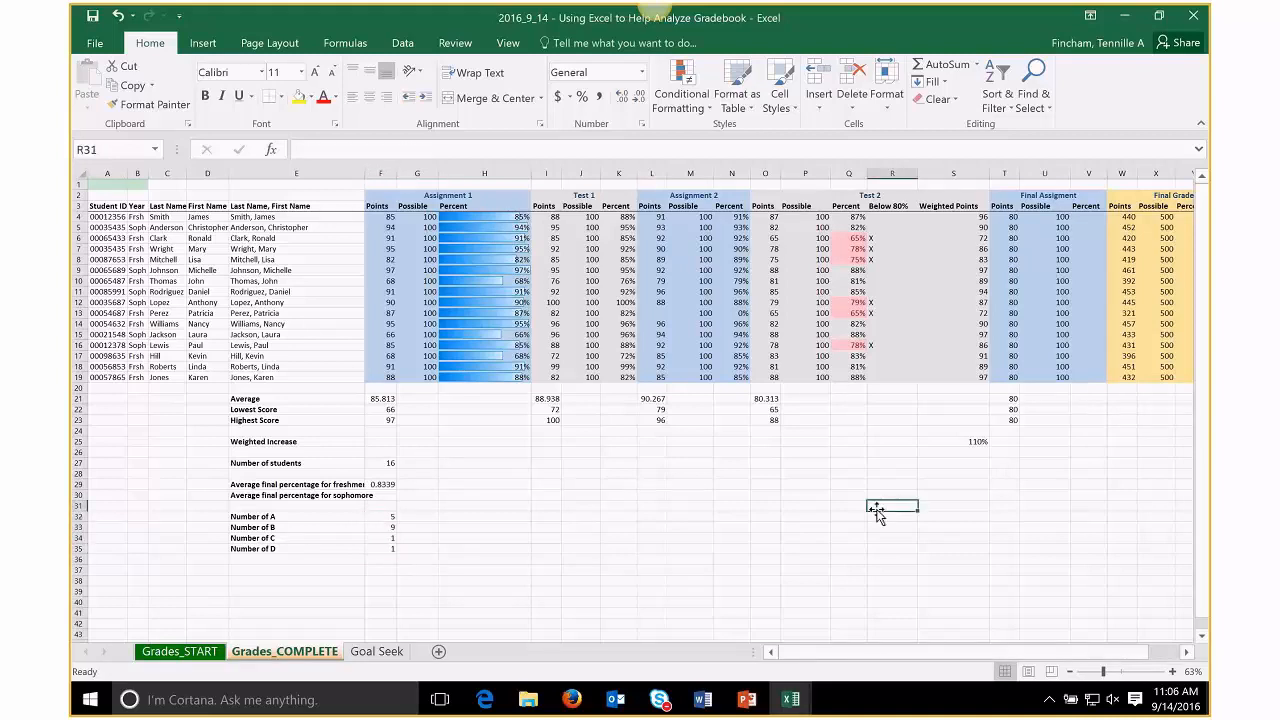
- Examine the Test 2 Percent column in Q4:Q19, checking highlighted below-80% cells such as Q16 and Q12
{"action": "left_click", "coordinate": [848, 216]}
{"action": "left_click_drag", "start_coordinate": [851, 249], "coordinate": [859, 375]}
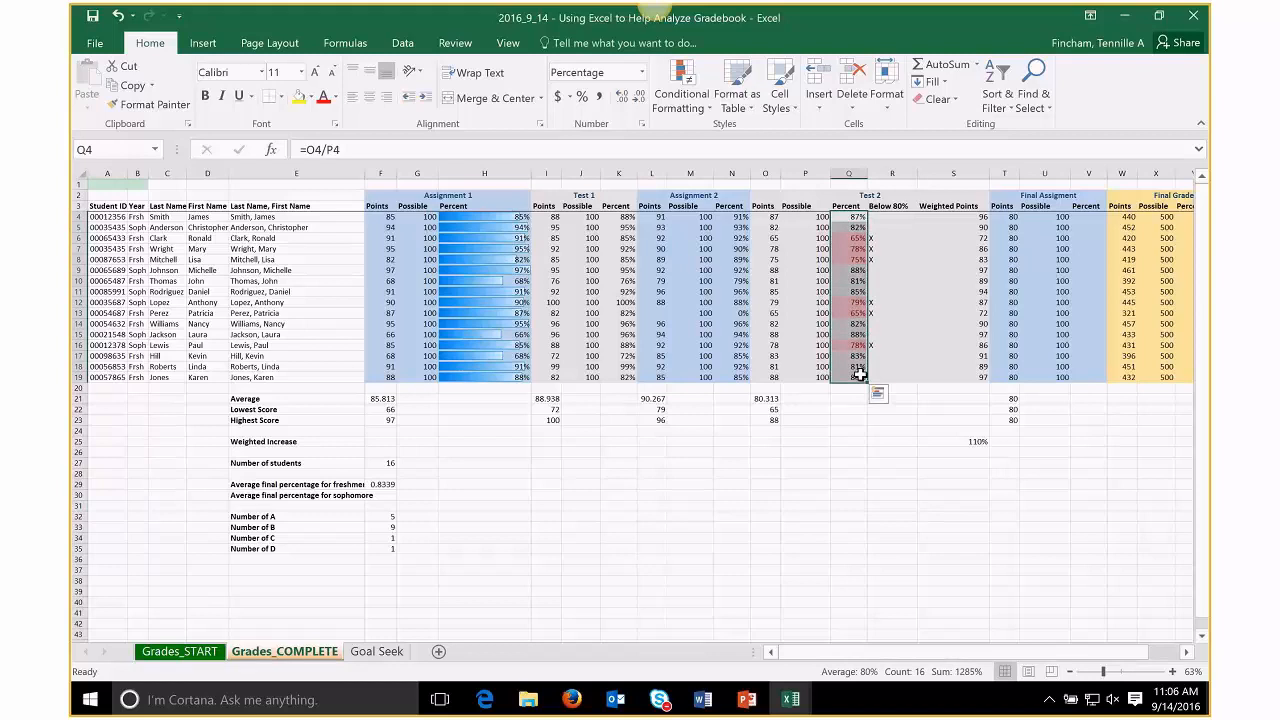
{"action": "left_click", "coordinate": [851, 346]}
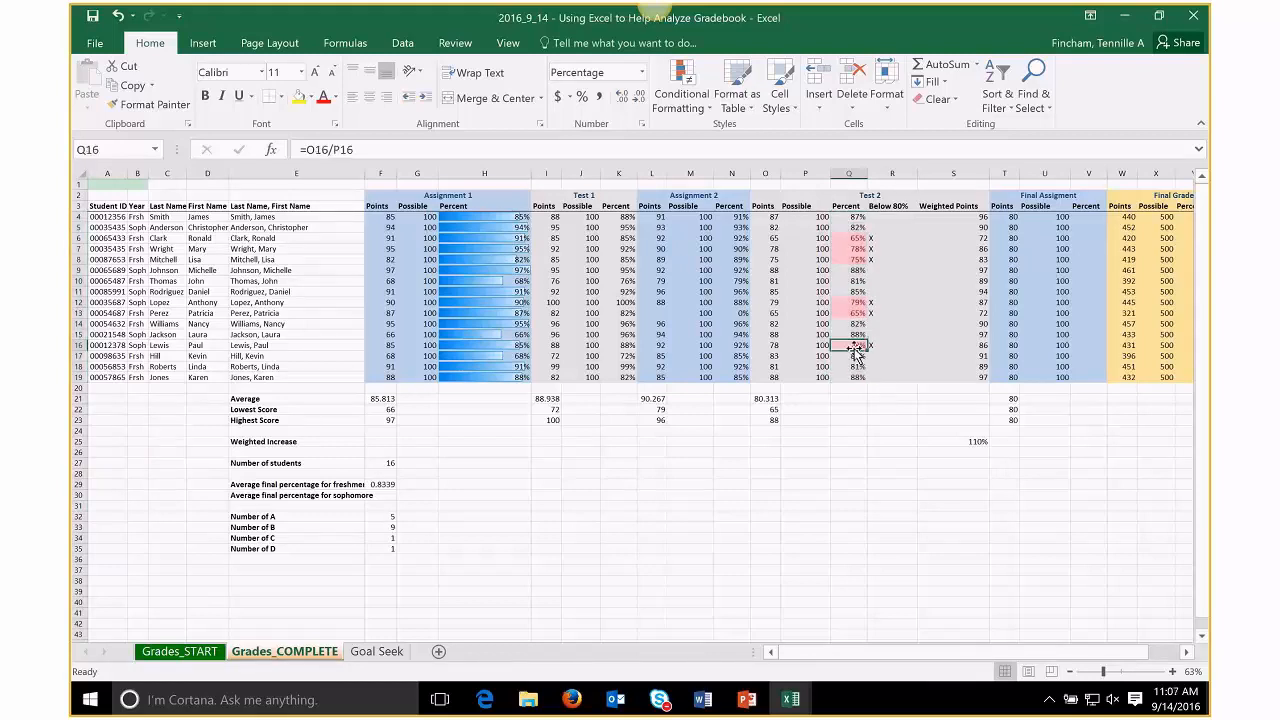
{"action": "left_click", "coordinate": [849, 302]}
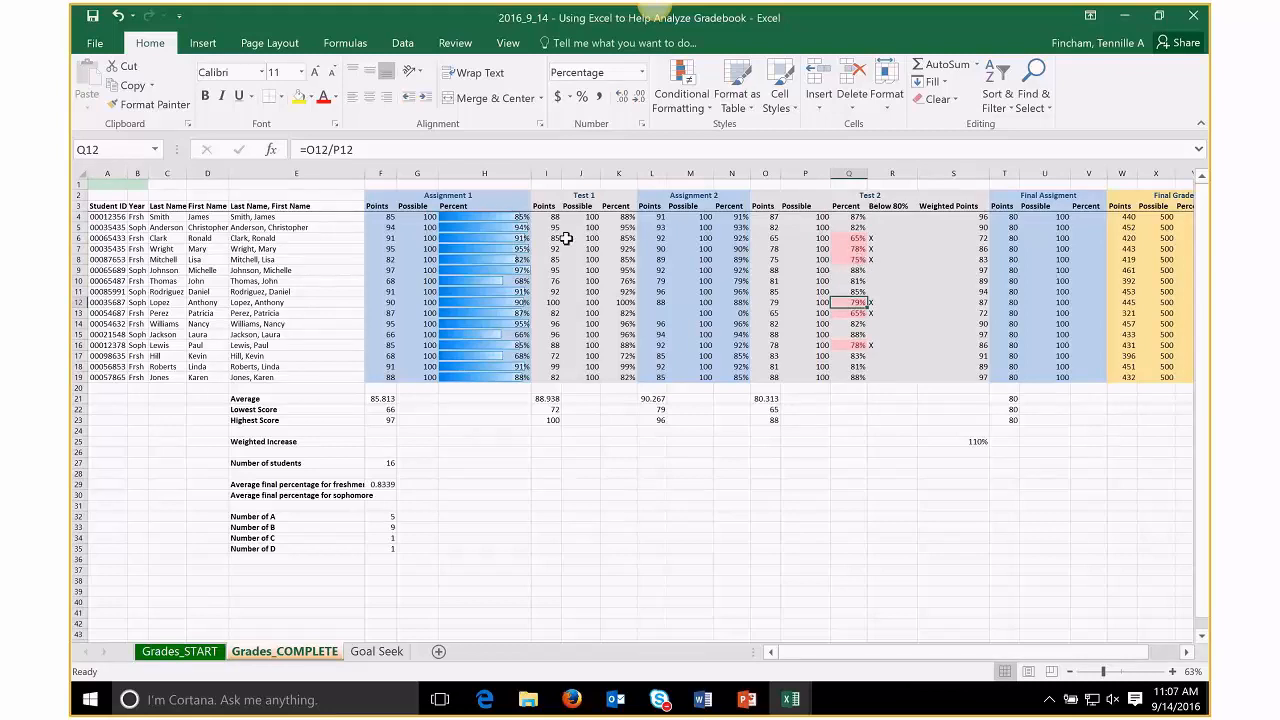
- Widen the Assignment 1 Percent column H to lengthen its data bars
{"action": "left_click", "coordinate": [497, 214]}
{"action": "left_click_drag", "start_coordinate": [531, 173], "coordinate": [554, 180]}
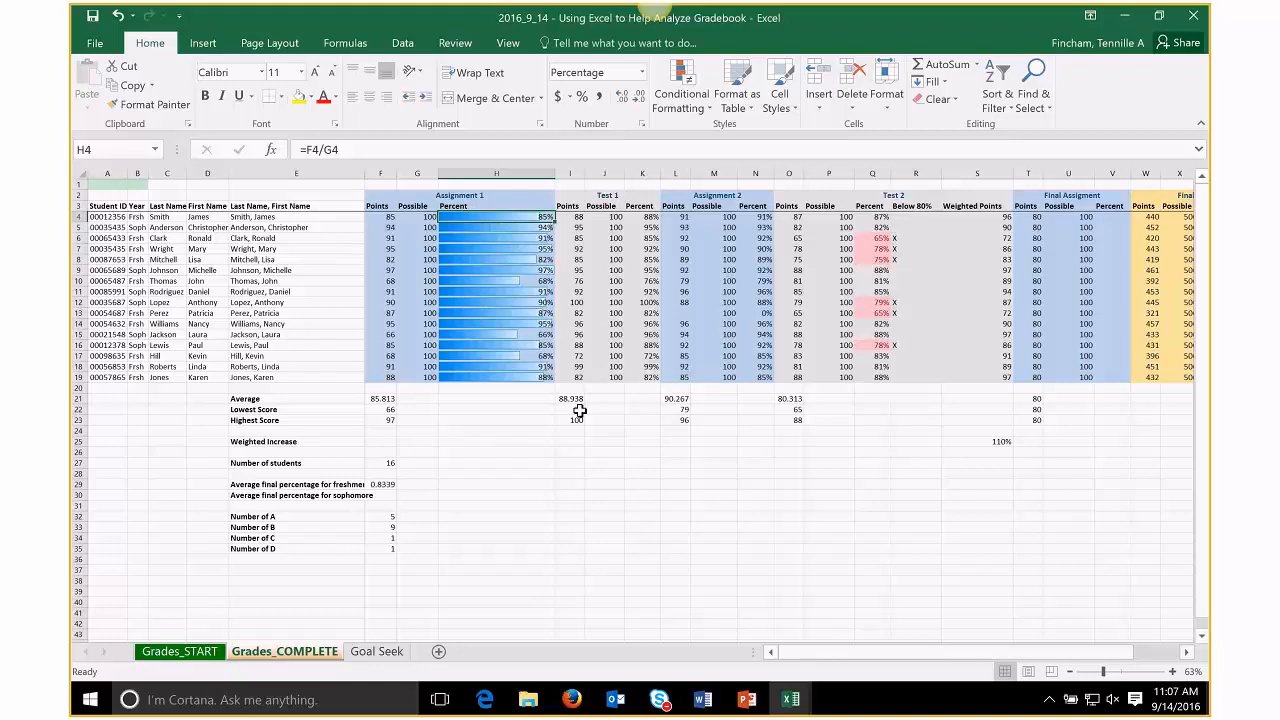
- Return to the Grades_START sheet and add the Wrap Text command to the Quick Access Toolbar
{"action": "left_click", "coordinate": [186, 653]}
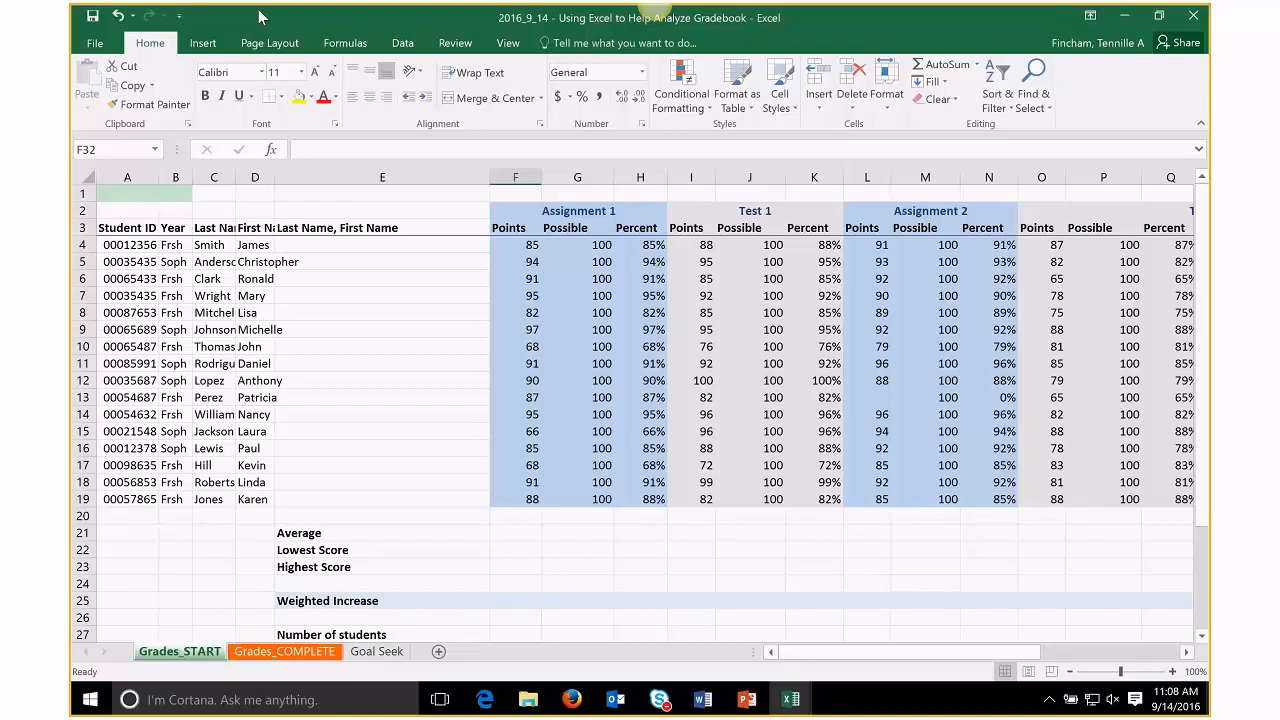
{"action": "right_click", "coordinate": [455, 77]}
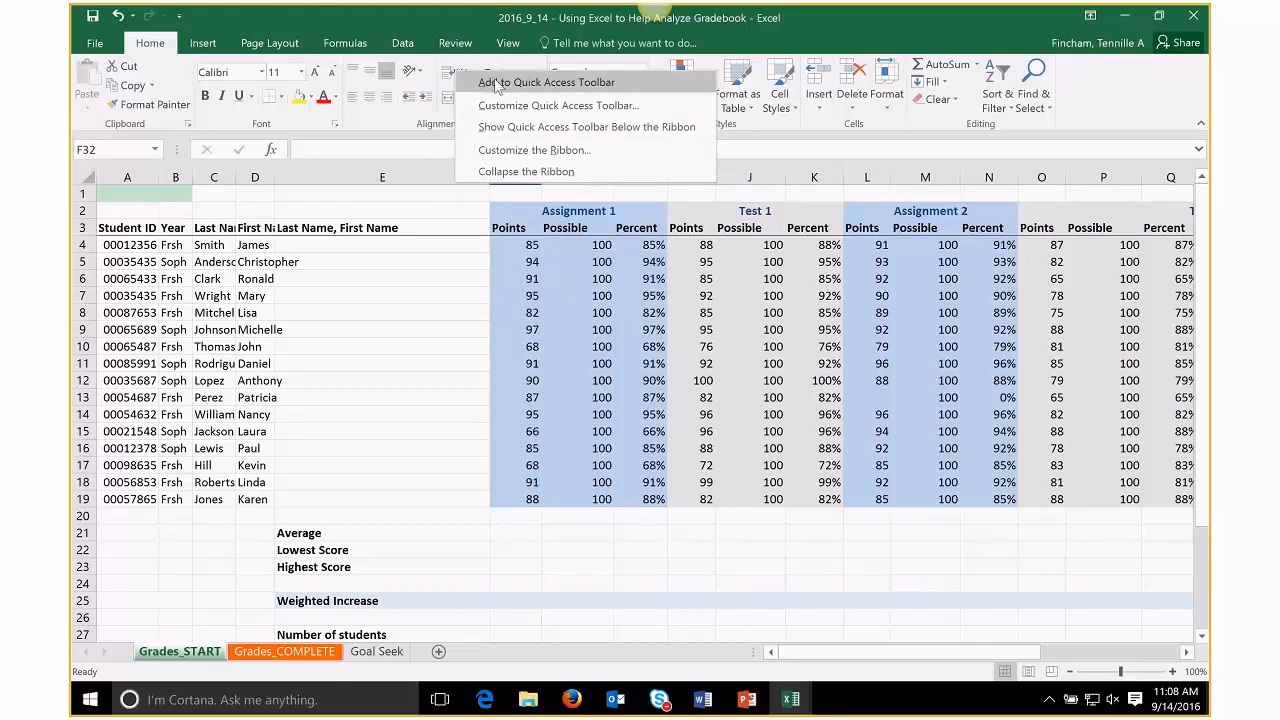
{"action": "left_click", "coordinate": [496, 84]}
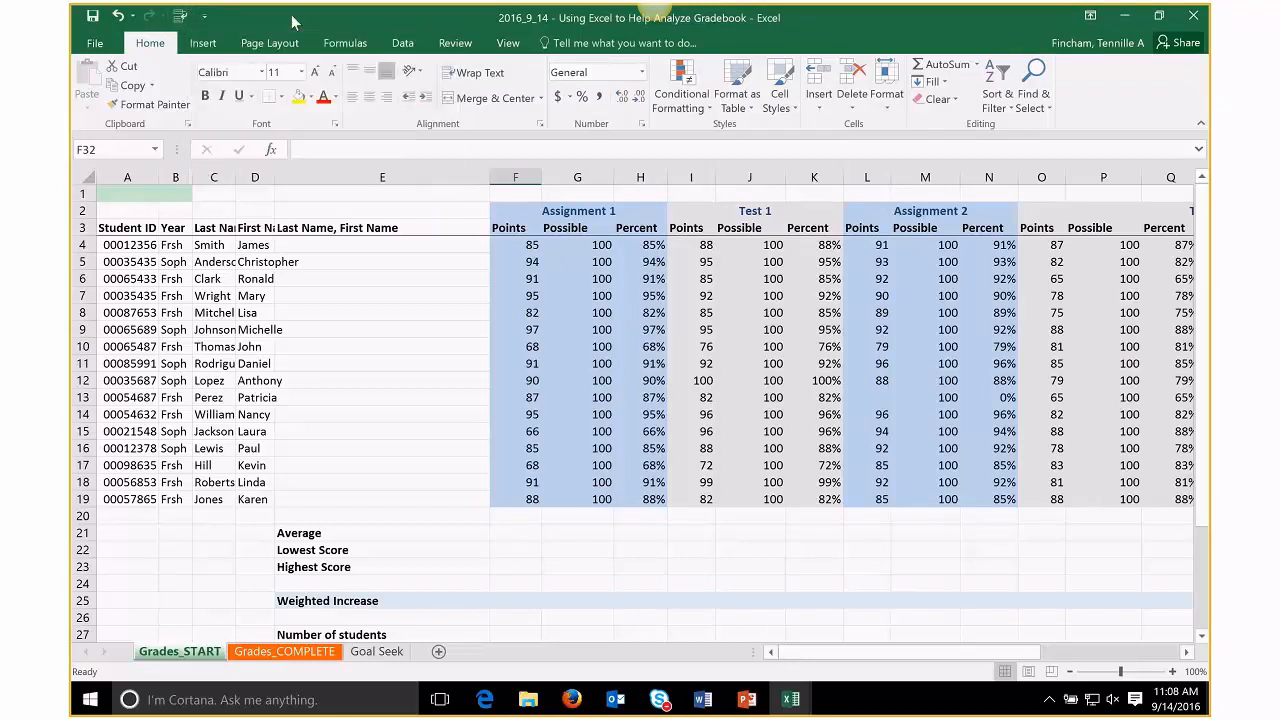
- Review the ribbon's key tips, the active cell's reference and its formula content, and look over the Grades_START rows
{"action": "key", "text": "alt"}
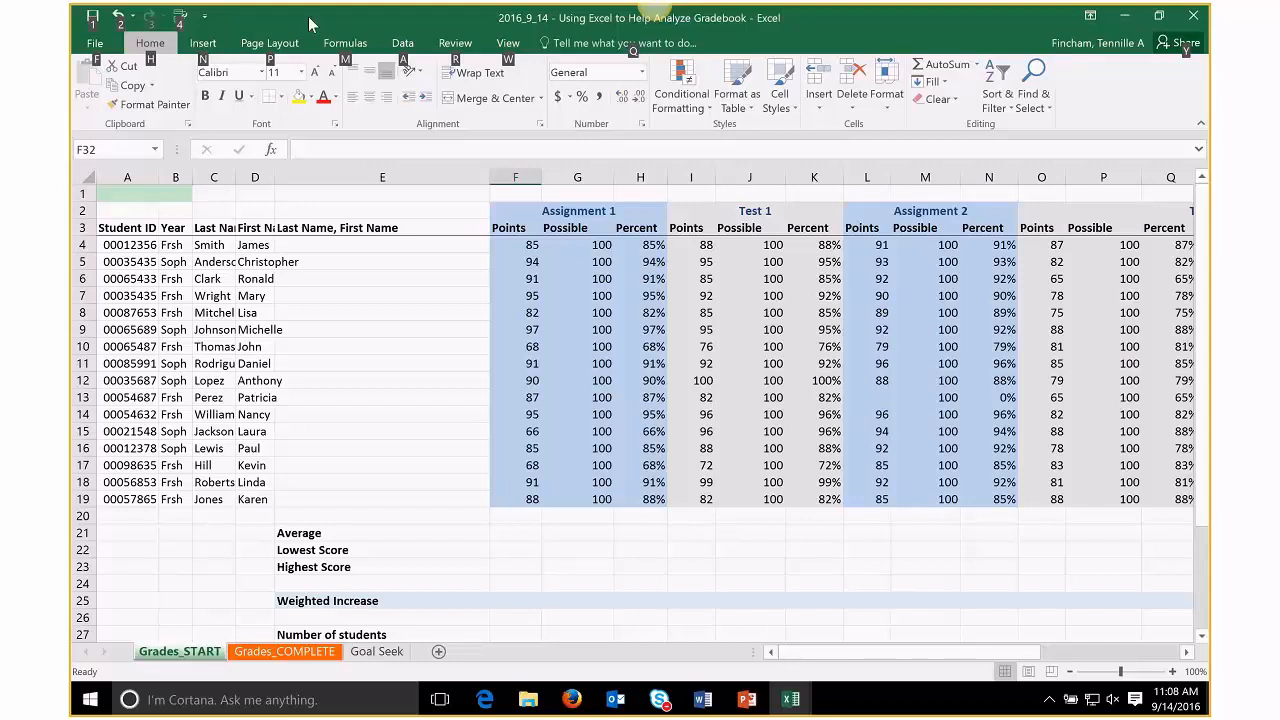
{"action": "key", "text": "alt"}
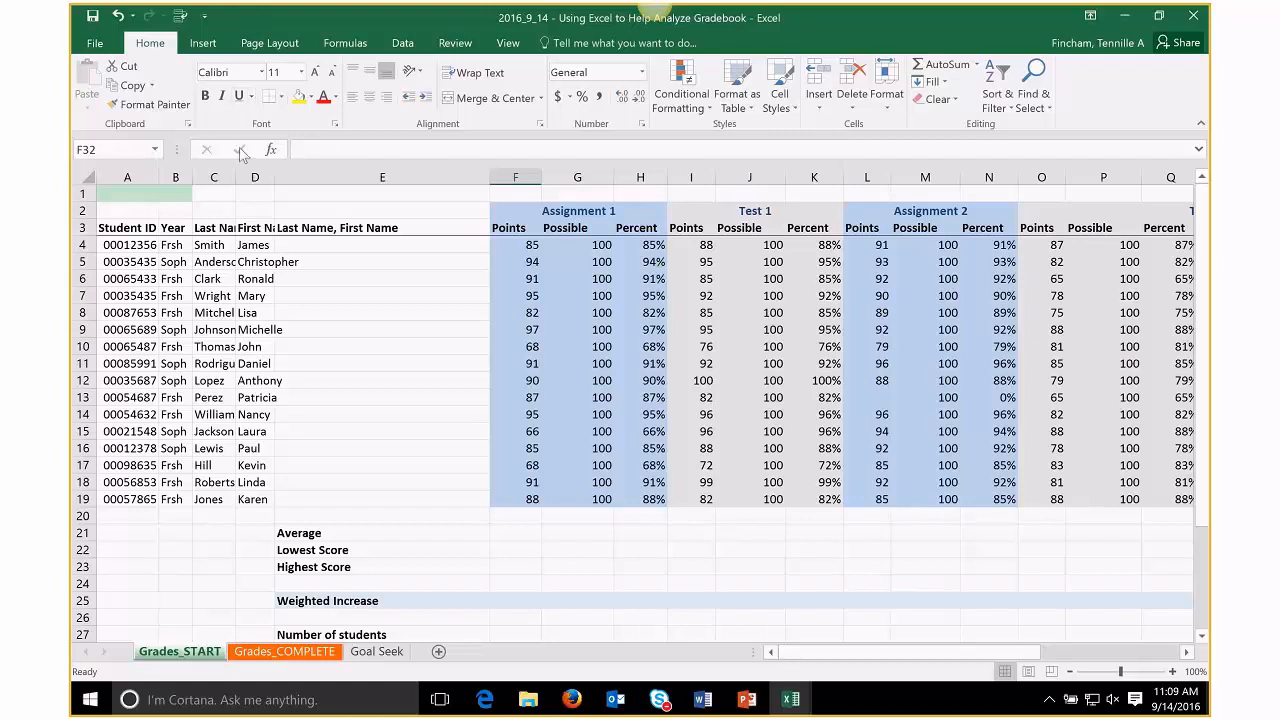
{"action": "left_click", "coordinate": [110, 150]}
{"action": "left_click", "coordinate": [113, 152]}
{"action": "left_click", "coordinate": [302, 150]}
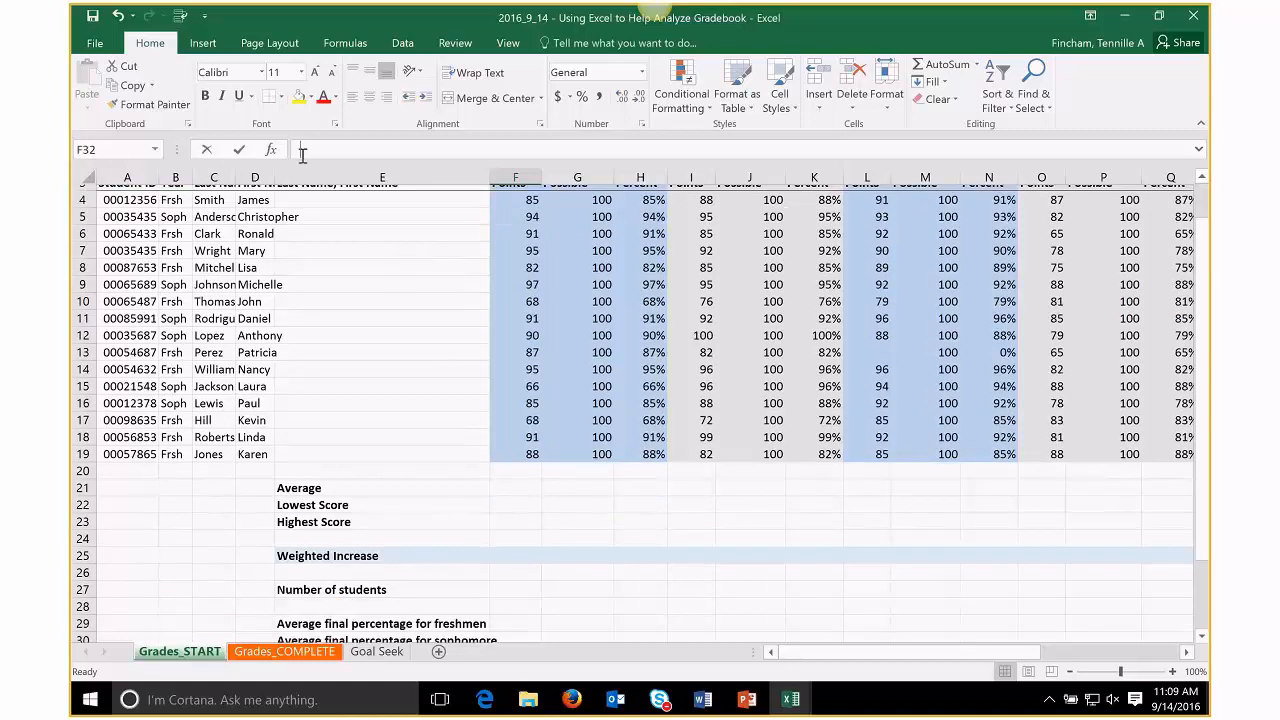
{"action": "left_click_drag", "start_coordinate": [1203, 323], "coordinate": [1206, 258]}
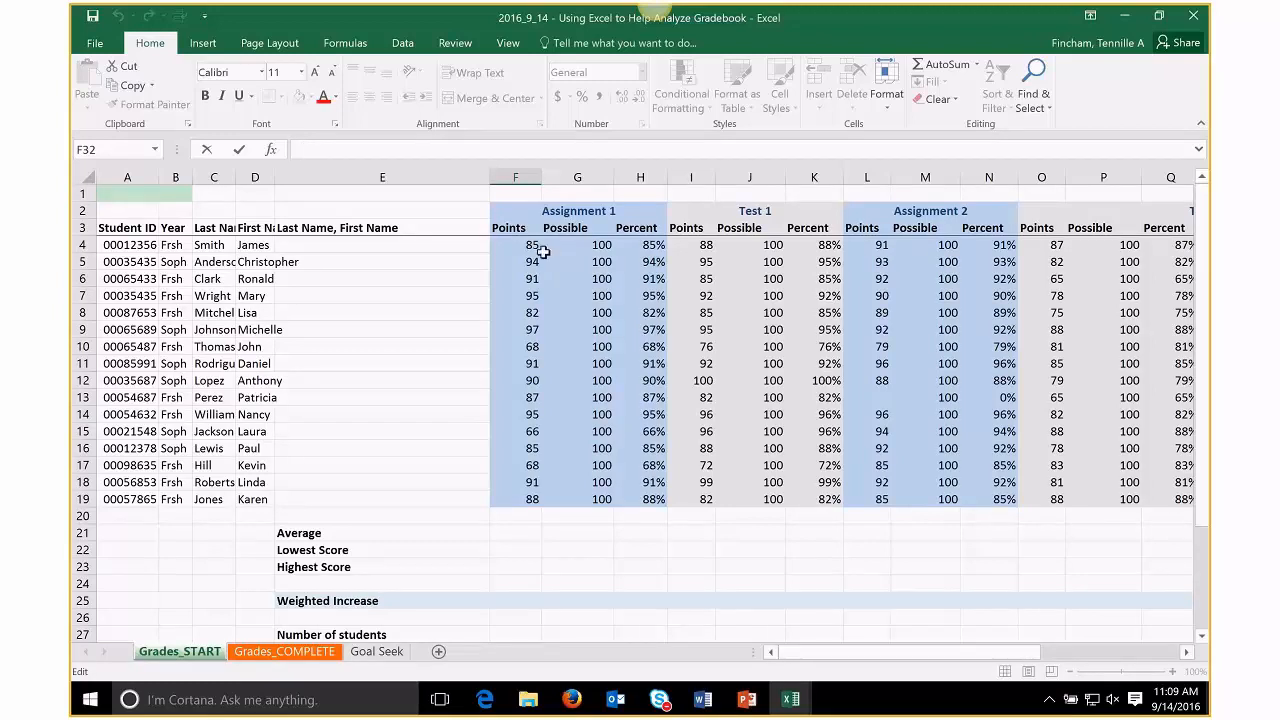
- Check the summary statistics for the Assignment 1 points in F4:F19 and review which statistics can be displayed
{"action": "left_click", "coordinate": [511, 247]}
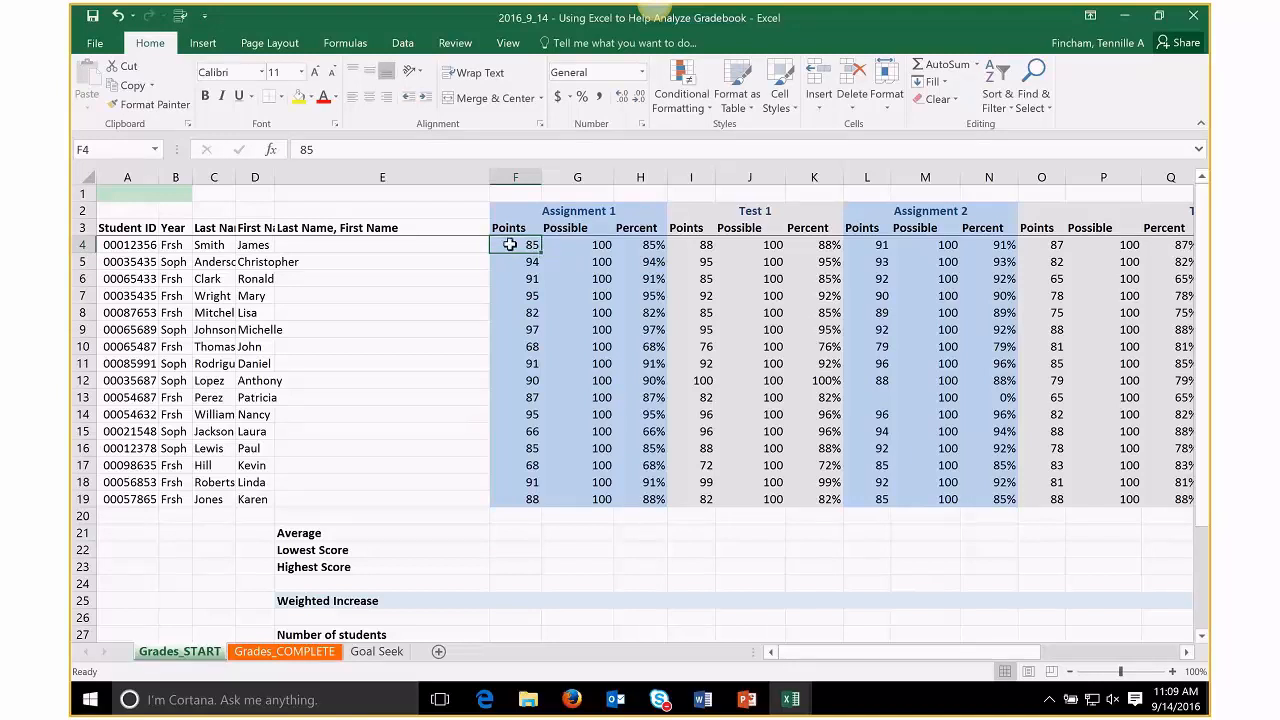
{"action": "left_click_drag", "start_coordinate": [511, 248], "coordinate": [518, 500]}
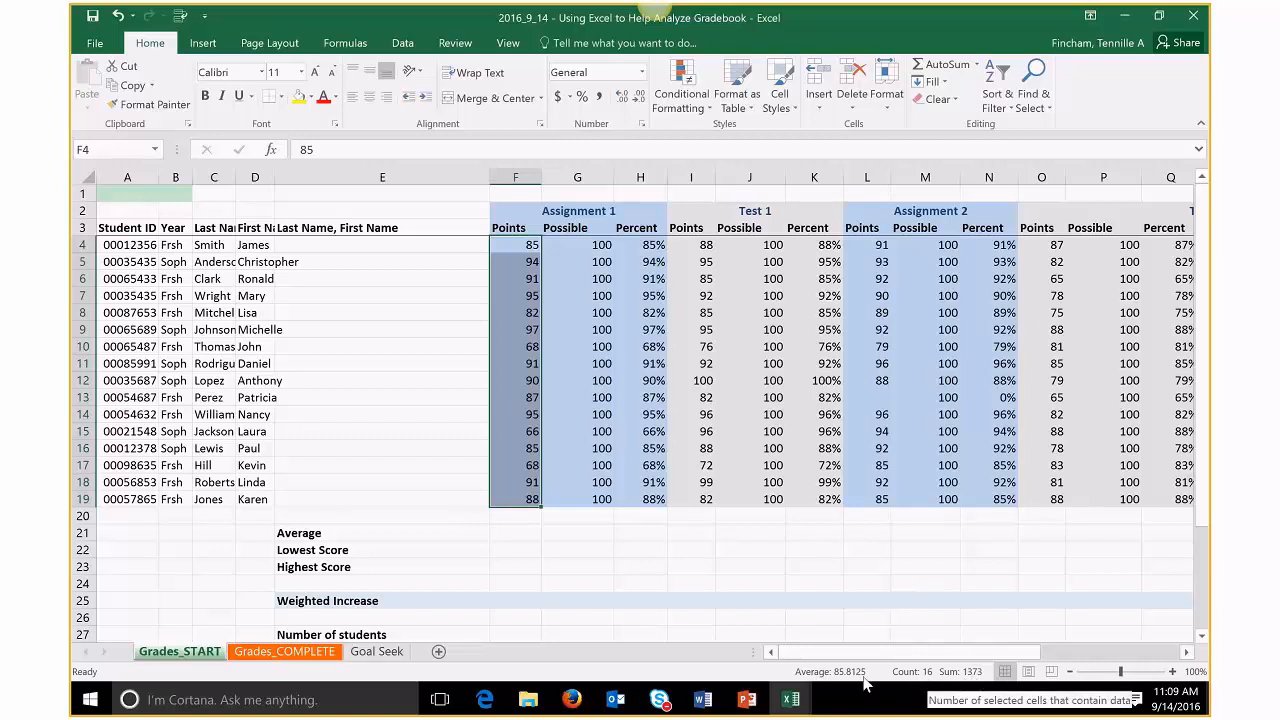
{"action": "right_click", "coordinate": [782, 674]}
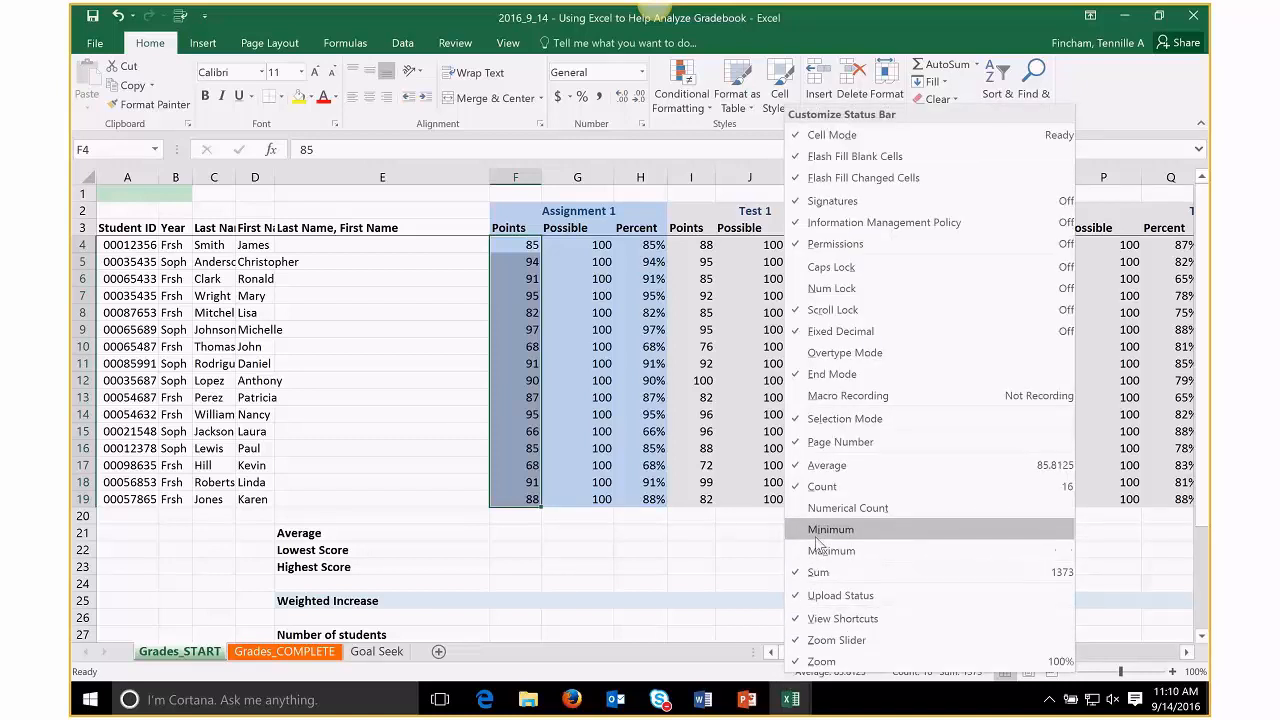
{"action": "left_click", "coordinate": [742, 676]}
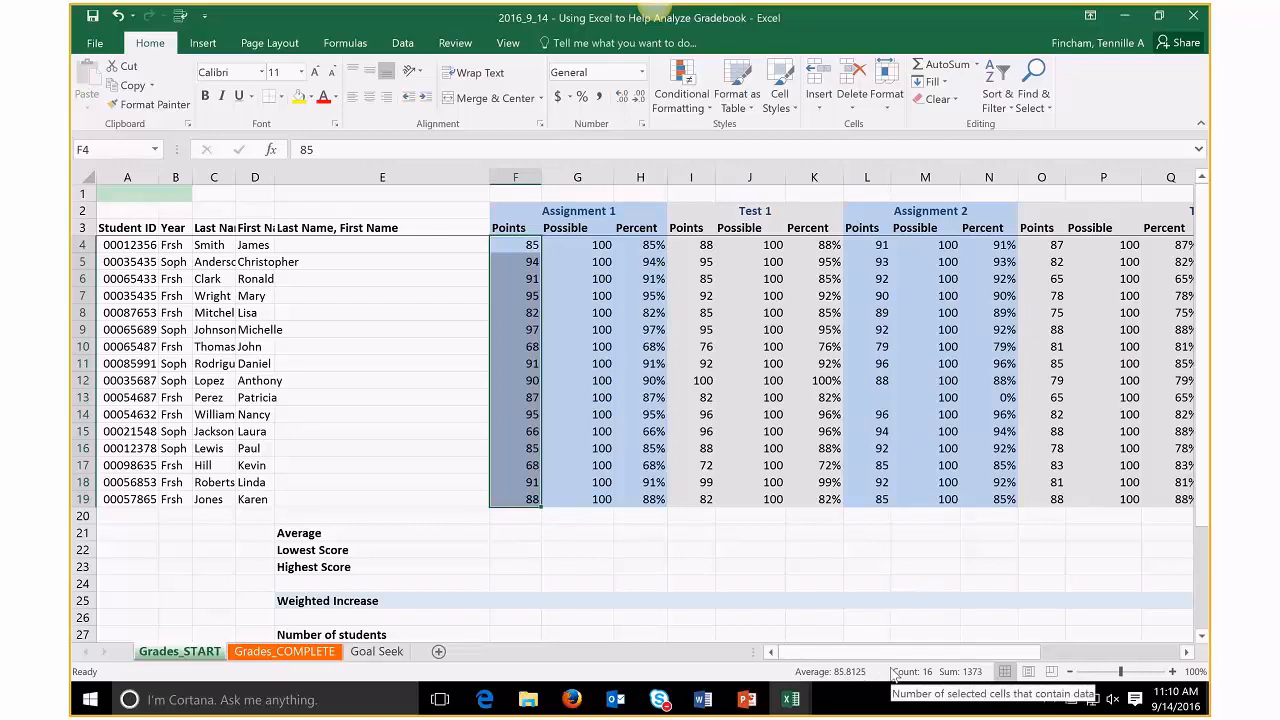
{"action": "left_click", "coordinate": [388, 252]}
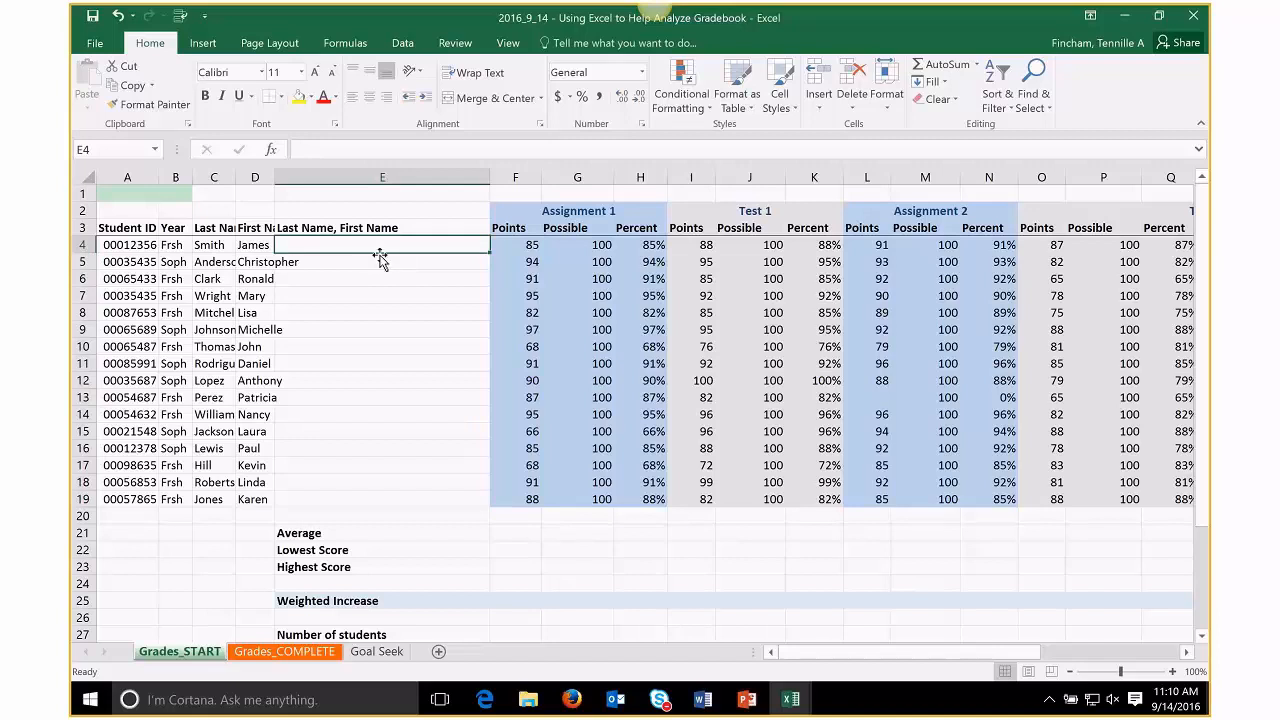
- Move the active cell back and forth along row 4 between the Student ID and name columns, ending at A4
{"action": "left_click", "coordinate": [131, 245]}
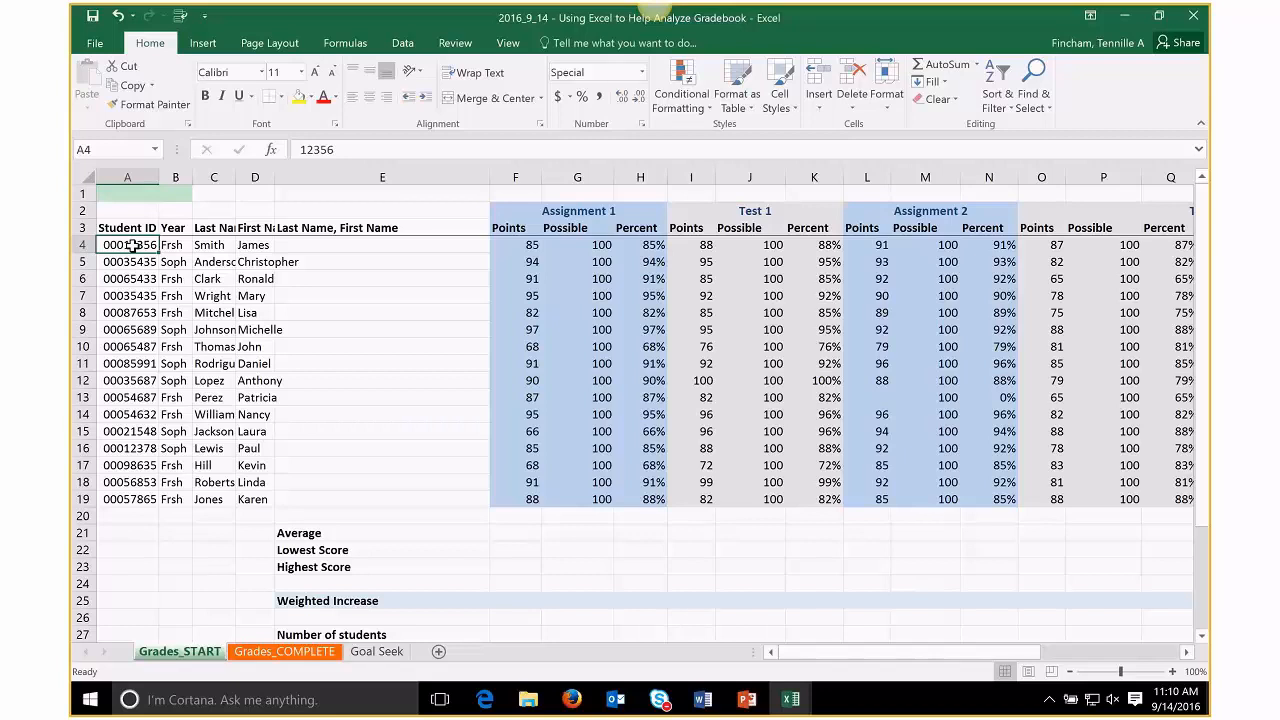
{"action": "key", "text": "Right"}
{"action": "key", "text": "Right"}
{"action": "key", "text": "Right"}
{"action": "key", "text": "Right"}
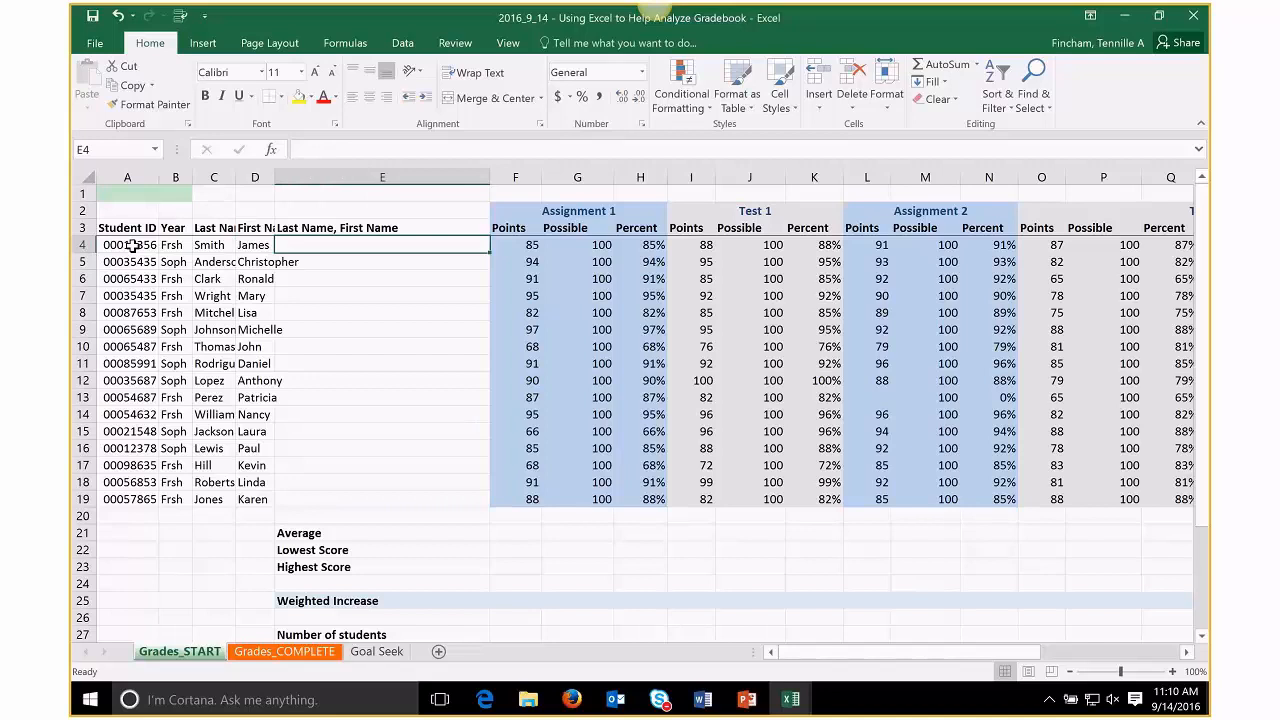
{"action": "key", "text": "Left"}
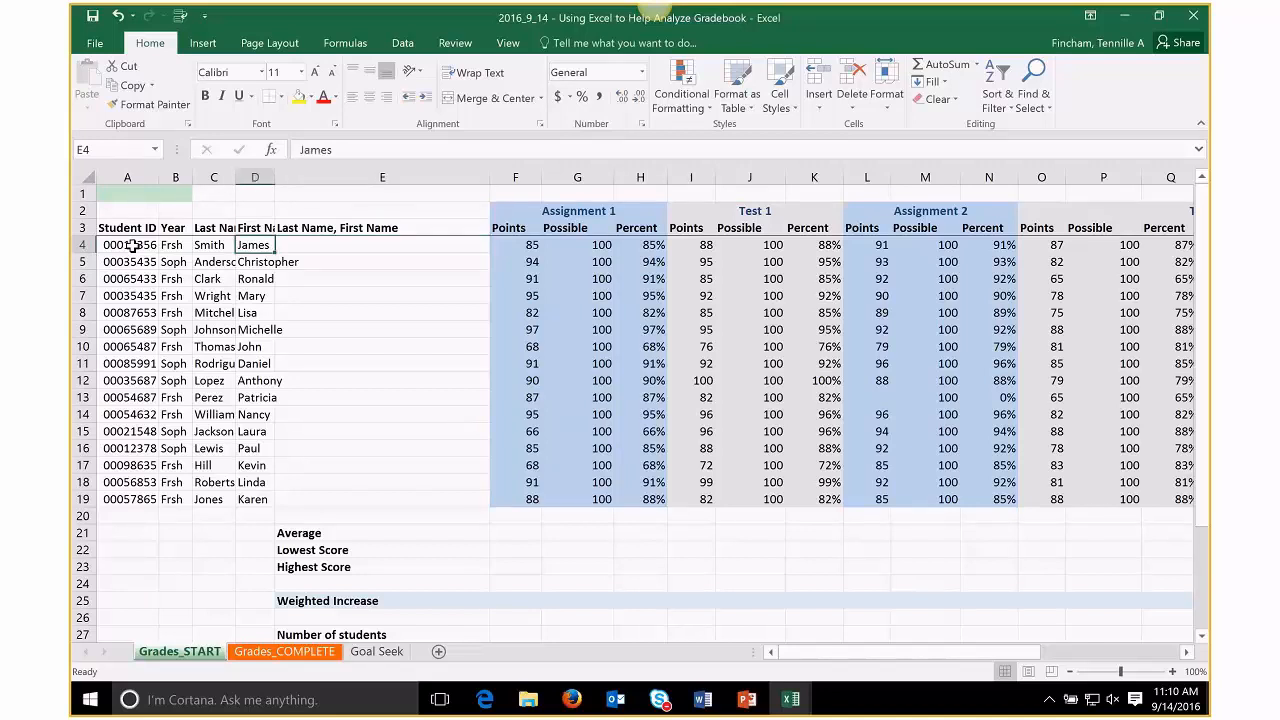
{"action": "key", "text": "Left"}
{"action": "key", "text": "Left"}
{"action": "key", "text": "Left"}
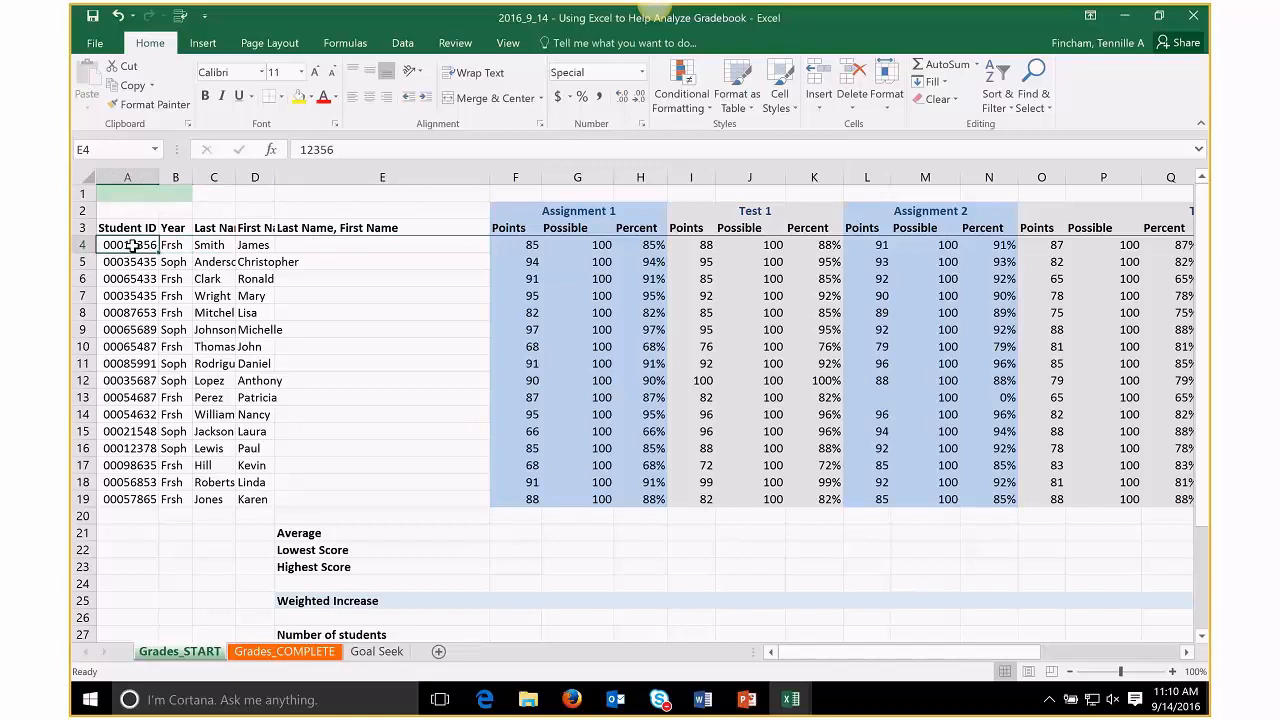
{"action": "key", "text": "Right"}
{"action": "key", "text": "Right"}
{"action": "key", "text": "Right"}
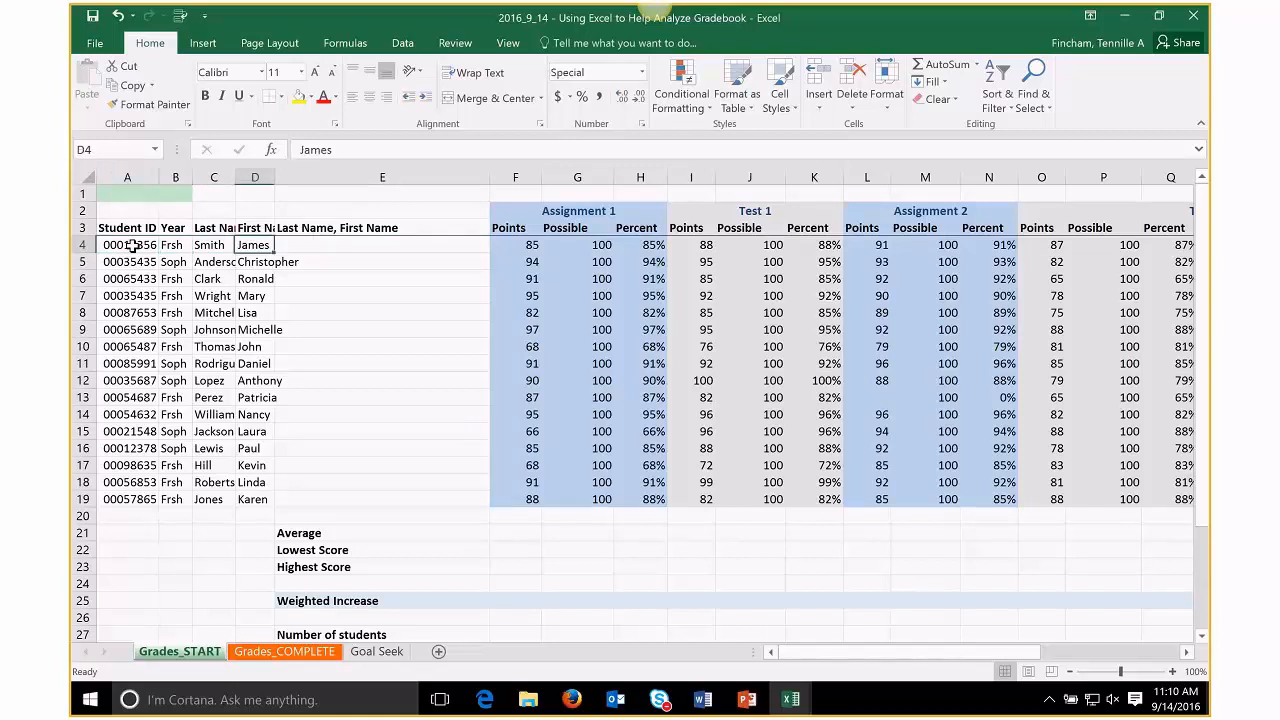
{"action": "key", "text": "Left"}
{"action": "key", "text": "Left"}
{"action": "key", "text": "Left"}
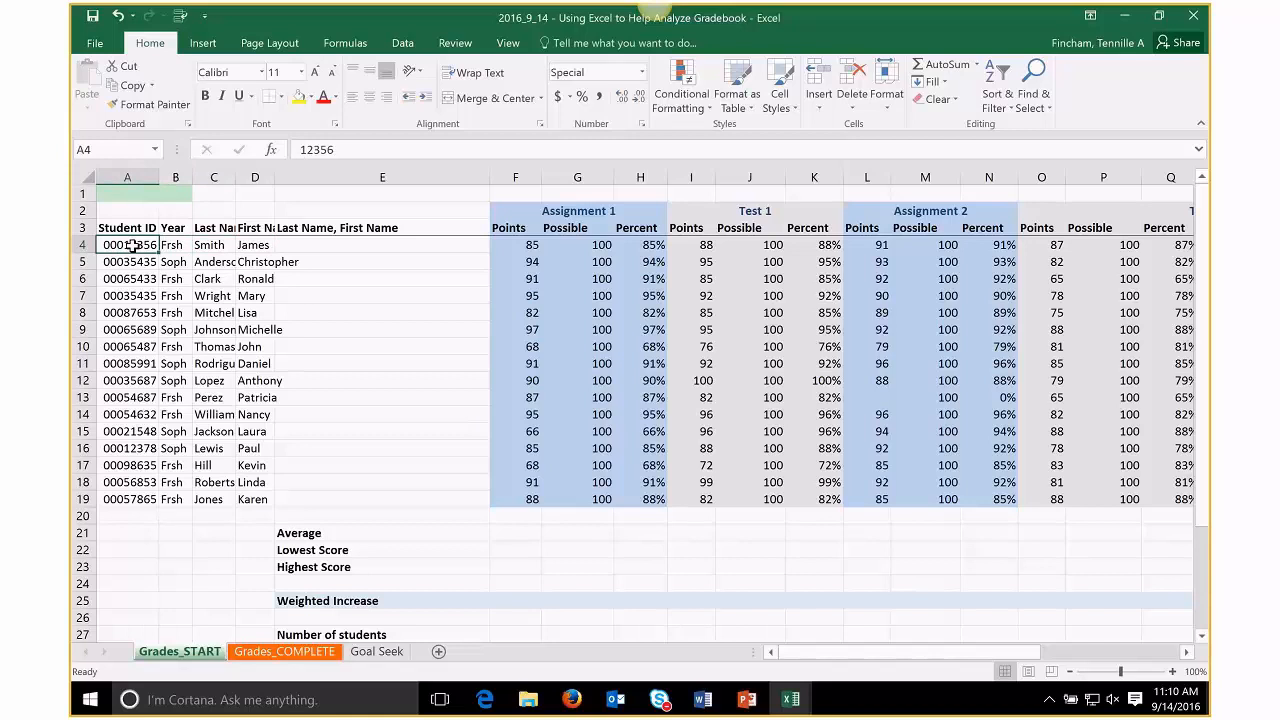
- Move the active cell down the Student ID column a few rows and back up to A4
{"action": "key", "text": "Down"}
{"action": "key", "text": "Down"}
{"action": "key", "text": "Down"}
{"action": "key", "text": "Down"}
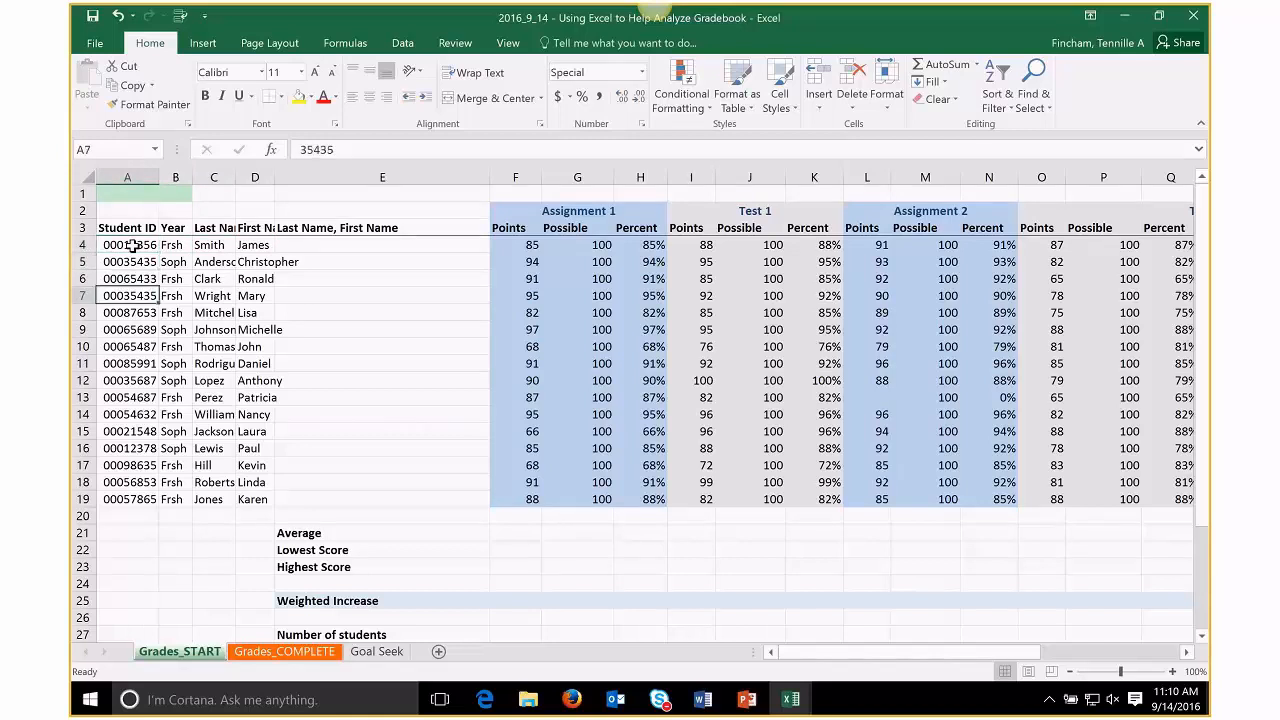
{"action": "key", "text": "Down"}
{"action": "key", "text": "Up"}
{"action": "key", "text": "Up"}
{"action": "key", "text": "Up"}
{"action": "key", "text": "Up"}
{"action": "key", "text": "Up"}
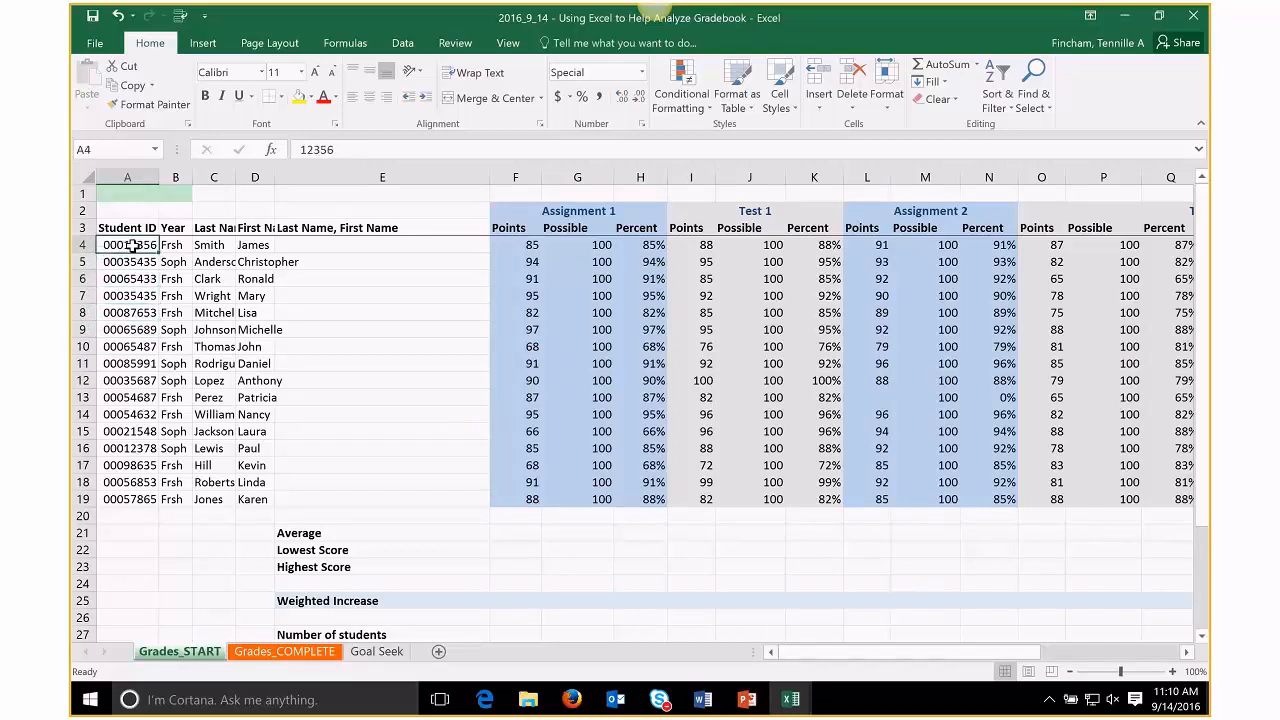
- Move the active cell across row 4 to the First Name column and step around its neighbouring cells
{"action": "key", "text": "Right"}
{"action": "key", "text": "Right"}
{"action": "key", "text": "Right"}
{"action": "key", "text": "Down"}
{"action": "key", "text": "Up"}
{"action": "key", "text": "Left"}
{"action": "key", "text": "Right"}
{"action": "key", "text": "Down"}
- Select the student ID, year and last name data in A4:C19
{"action": "left_click", "coordinate": [133, 245]}
{"action": "left_click_drag", "start_coordinate": [128, 244], "coordinate": [205, 492]}
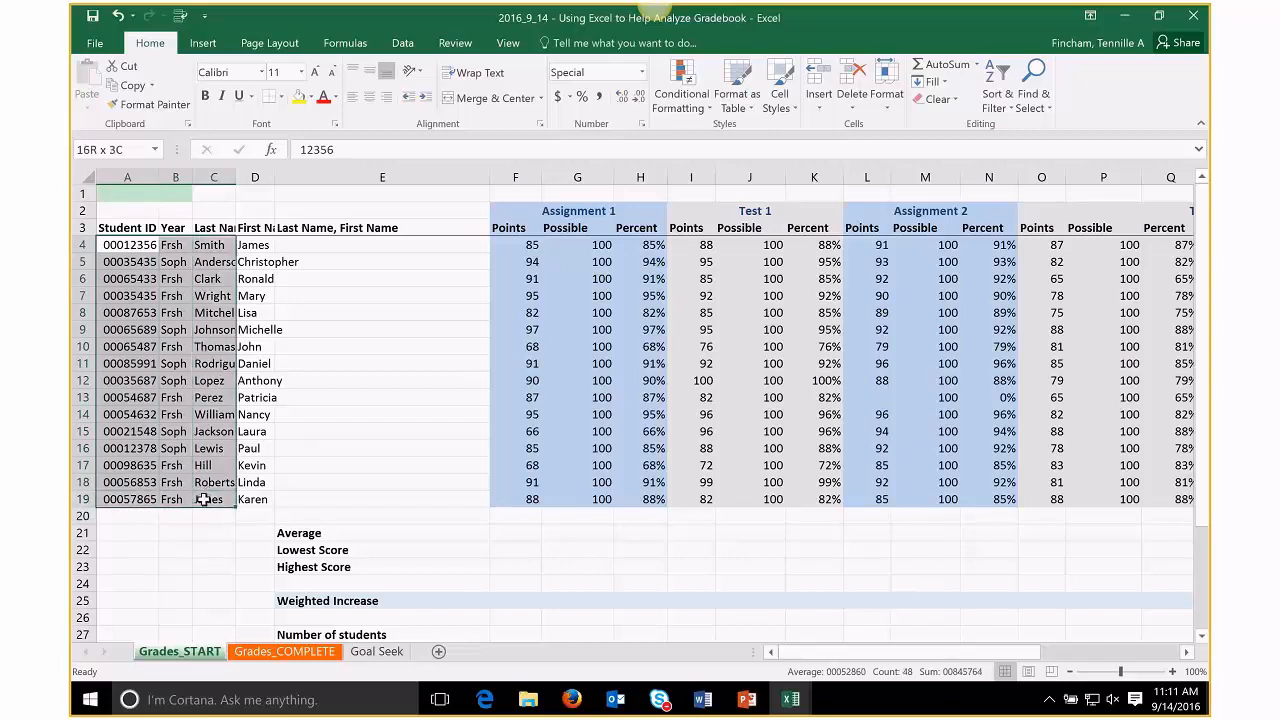
- Select the whole student data block A4:D19 starting from A4, and return to cell A4
{"action": "left_click", "coordinate": [131, 244]}
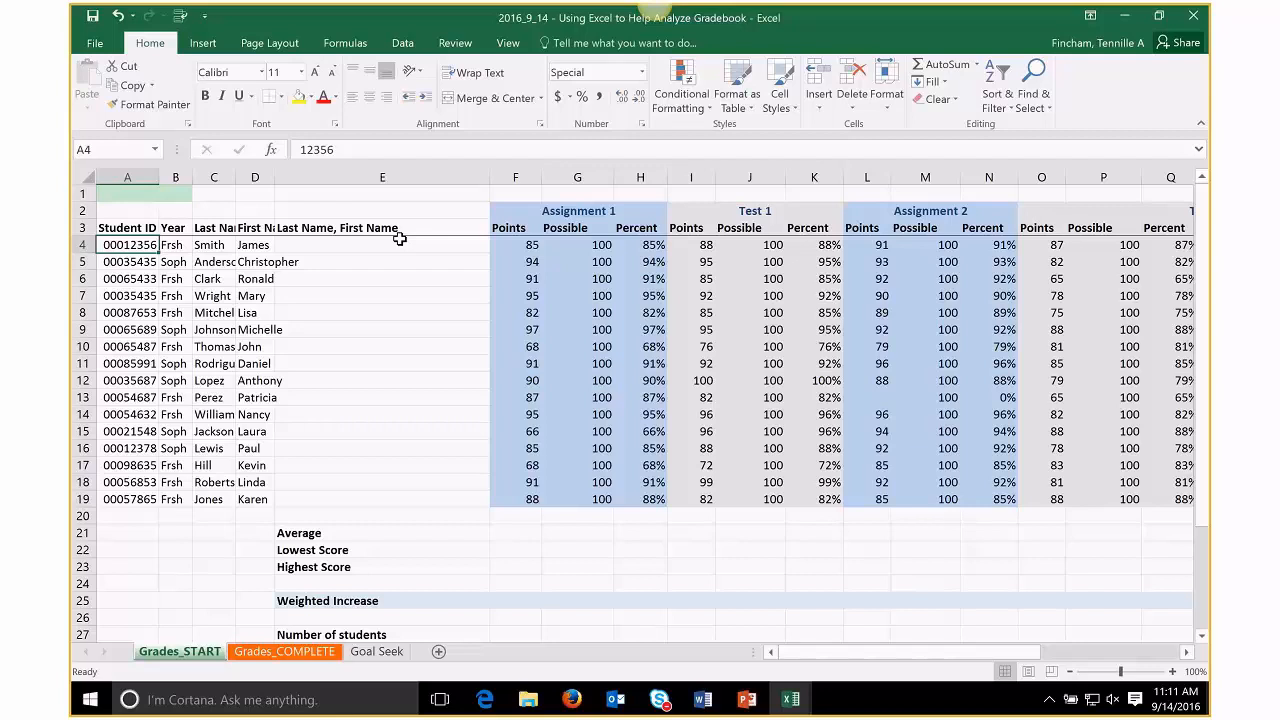
{"action": "key", "text": "ctrl+shift+Down"}
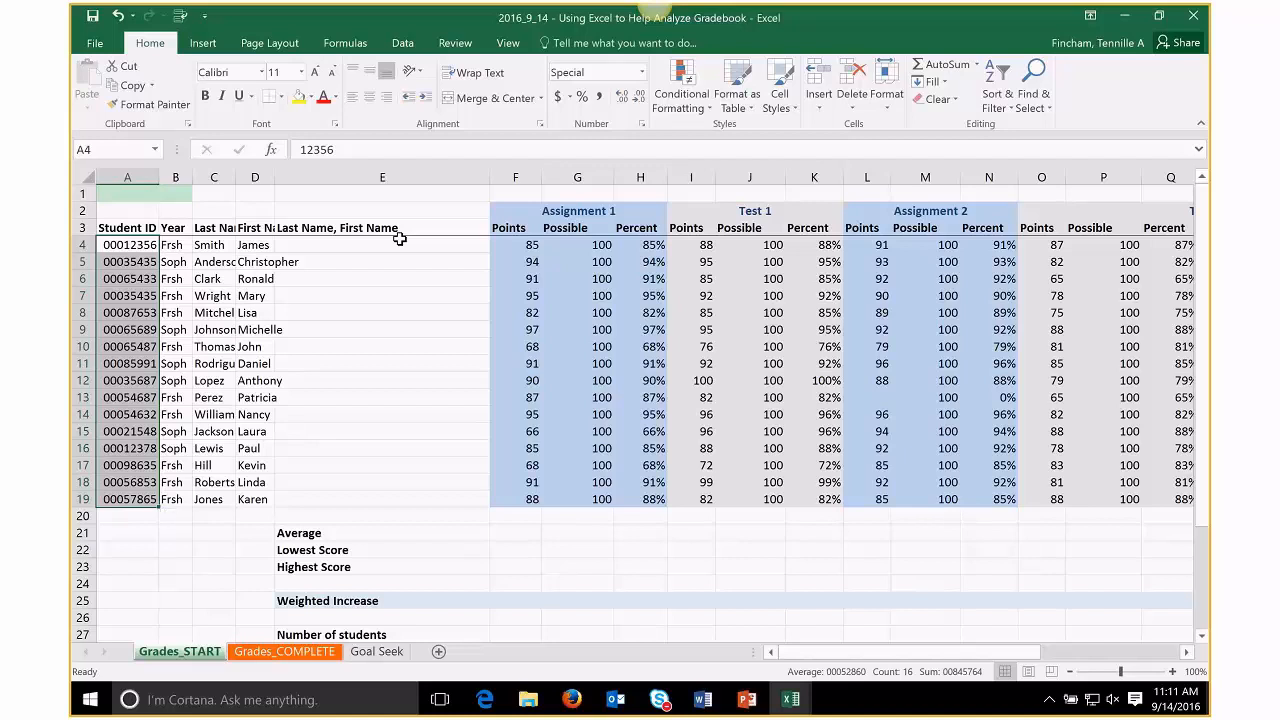
{"action": "key", "text": "ctrl+shift+Right"}
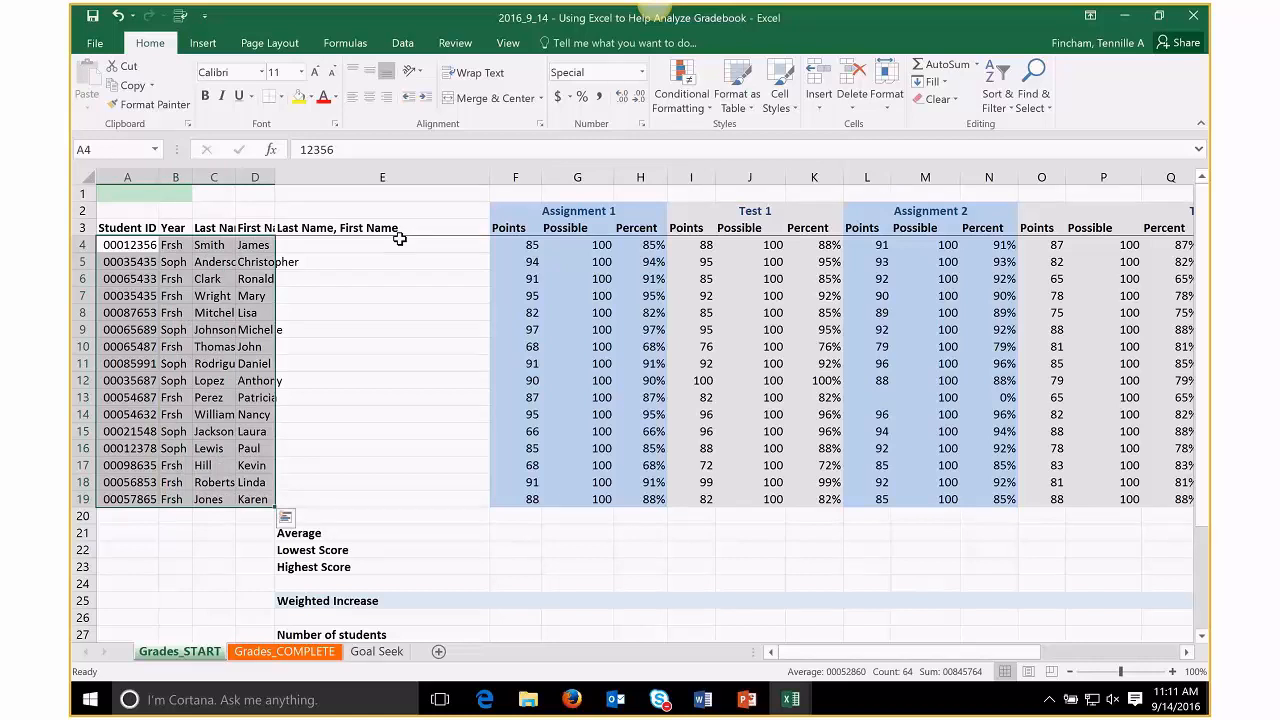
{"action": "key", "text": "ctrl+Home"}
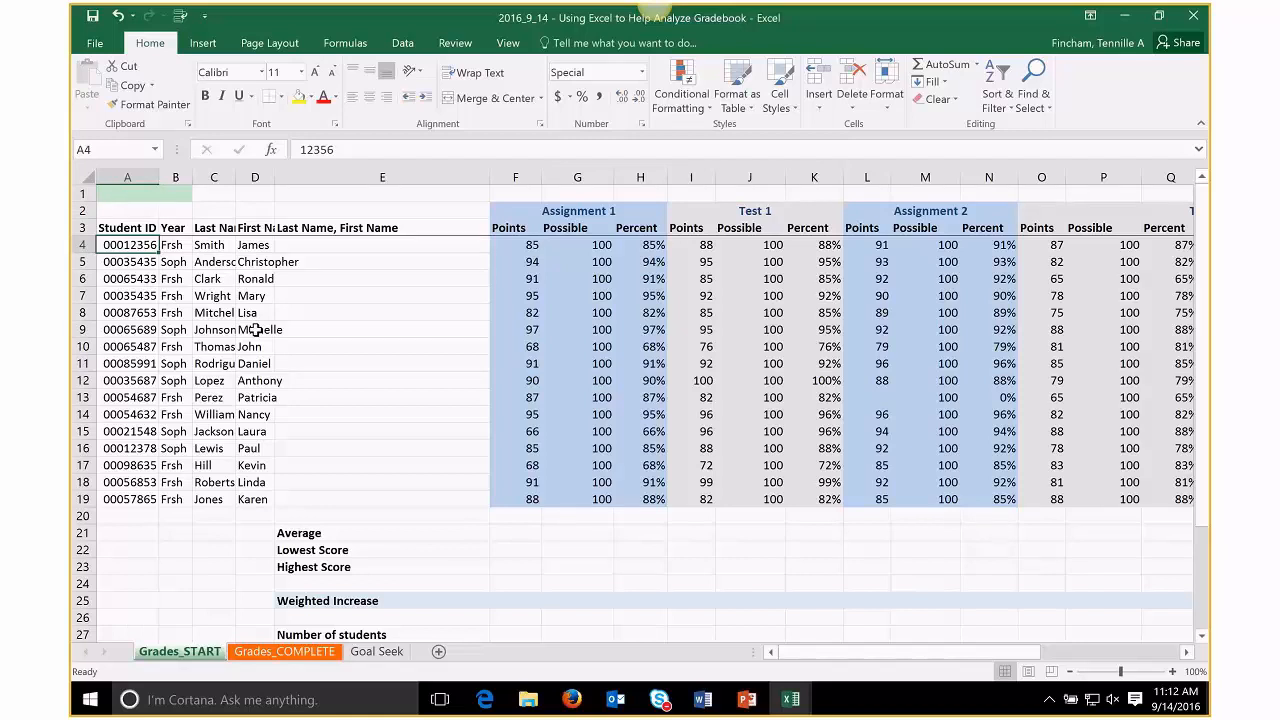
- Select the entire sheet, return to B4, and auto-fit the First Name column's width to its contents
{"action": "left_click", "coordinate": [86, 175]}
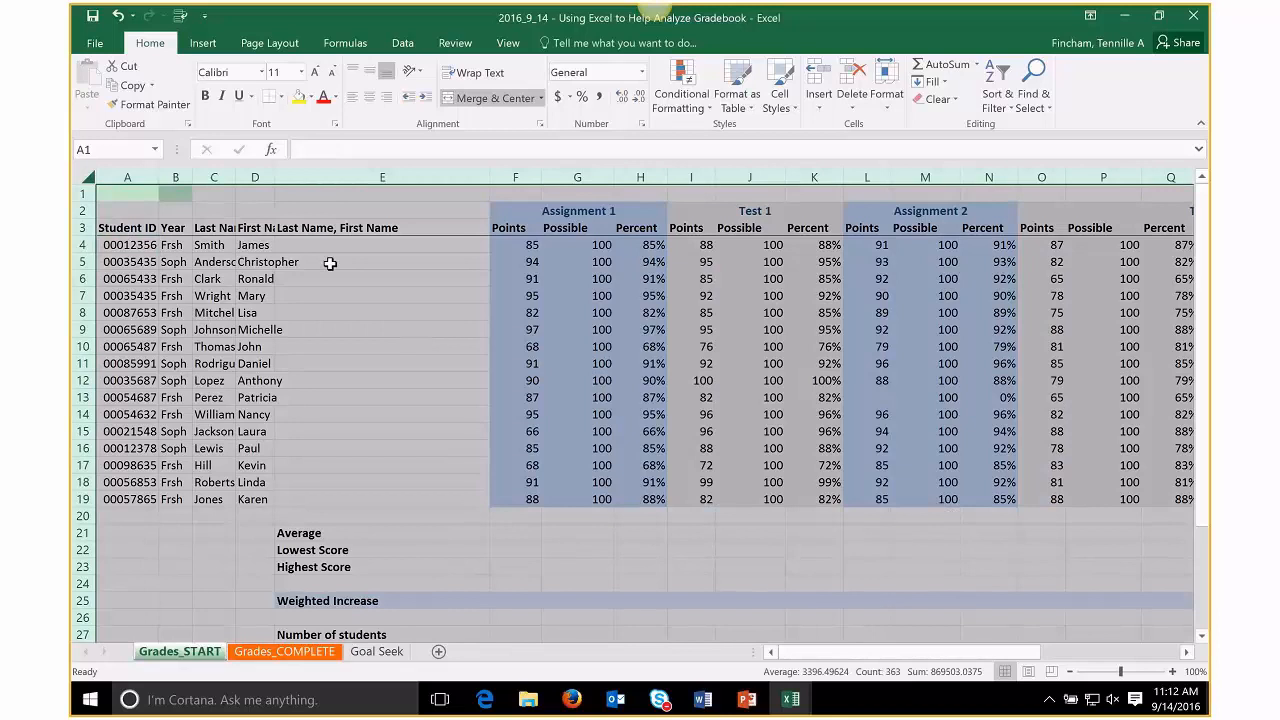
{"action": "left_click", "coordinate": [183, 249]}
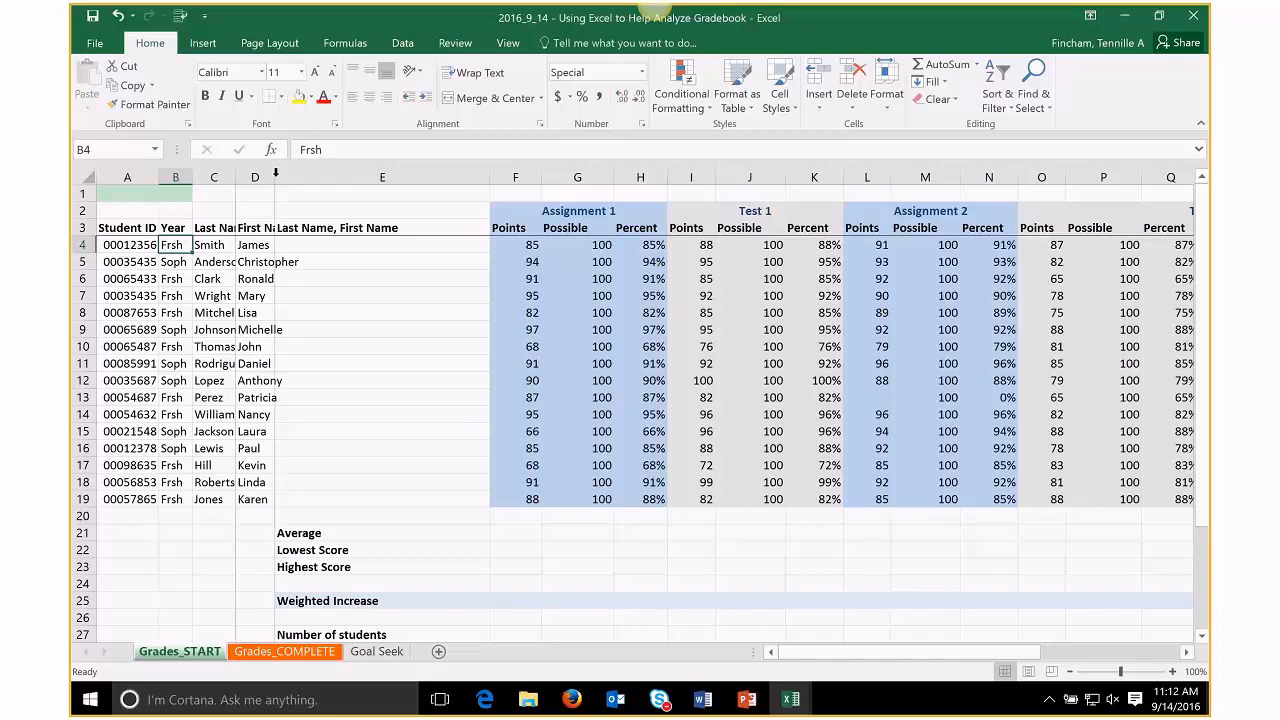
{"action": "double_click", "coordinate": [276, 176]}
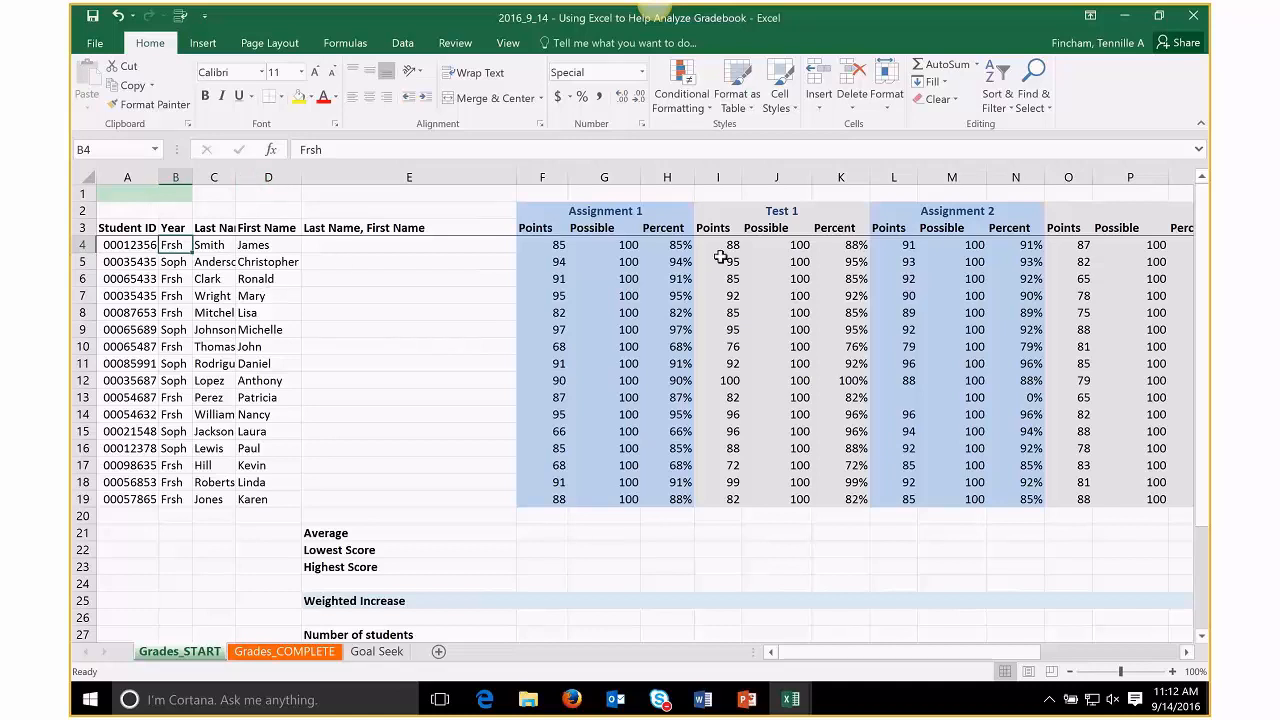
- Auto-fit the width of every column on the sheet at once and select cell E4
{"action": "left_click", "coordinate": [84, 174]}
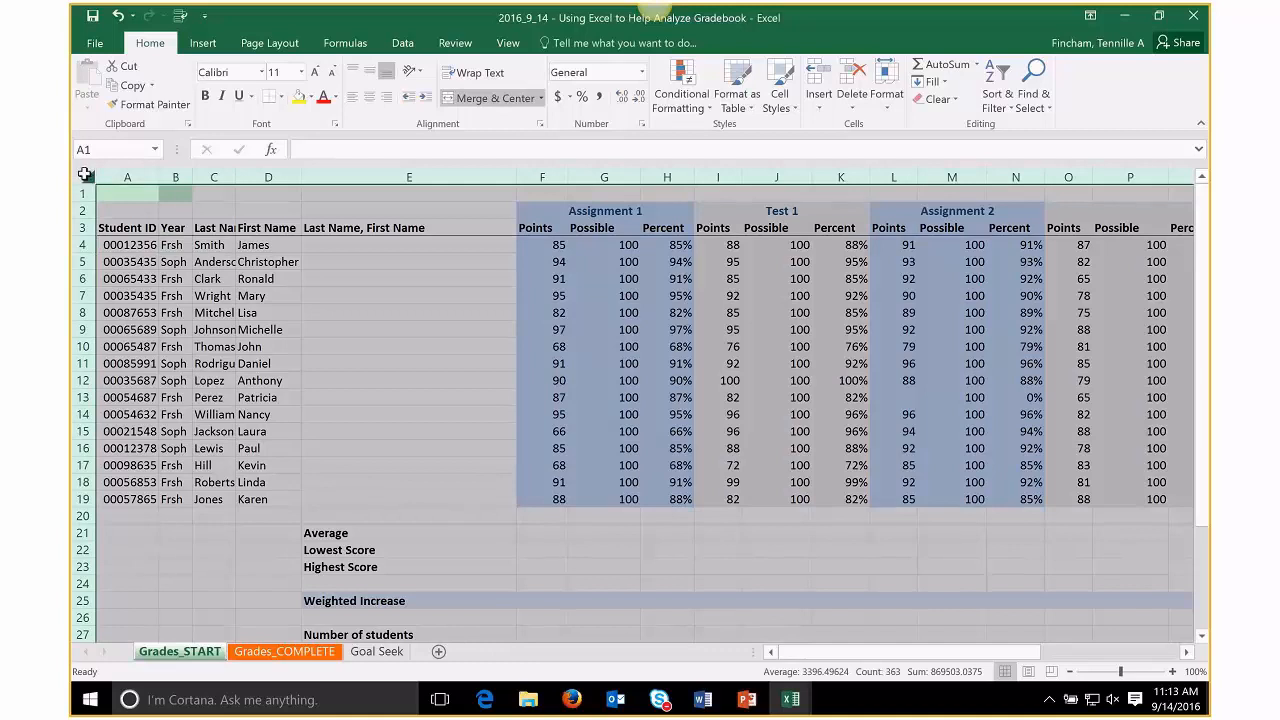
{"action": "double_click", "coordinate": [192, 176]}
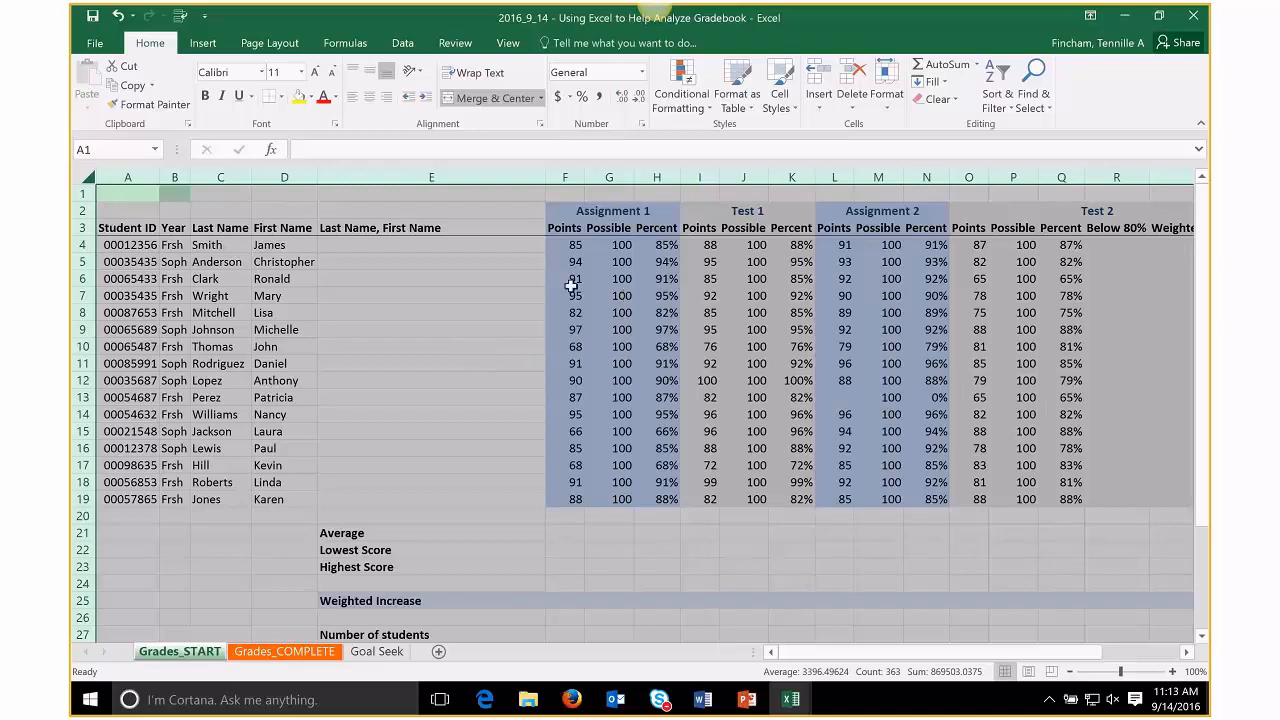
{"action": "left_click", "coordinate": [336, 244]}
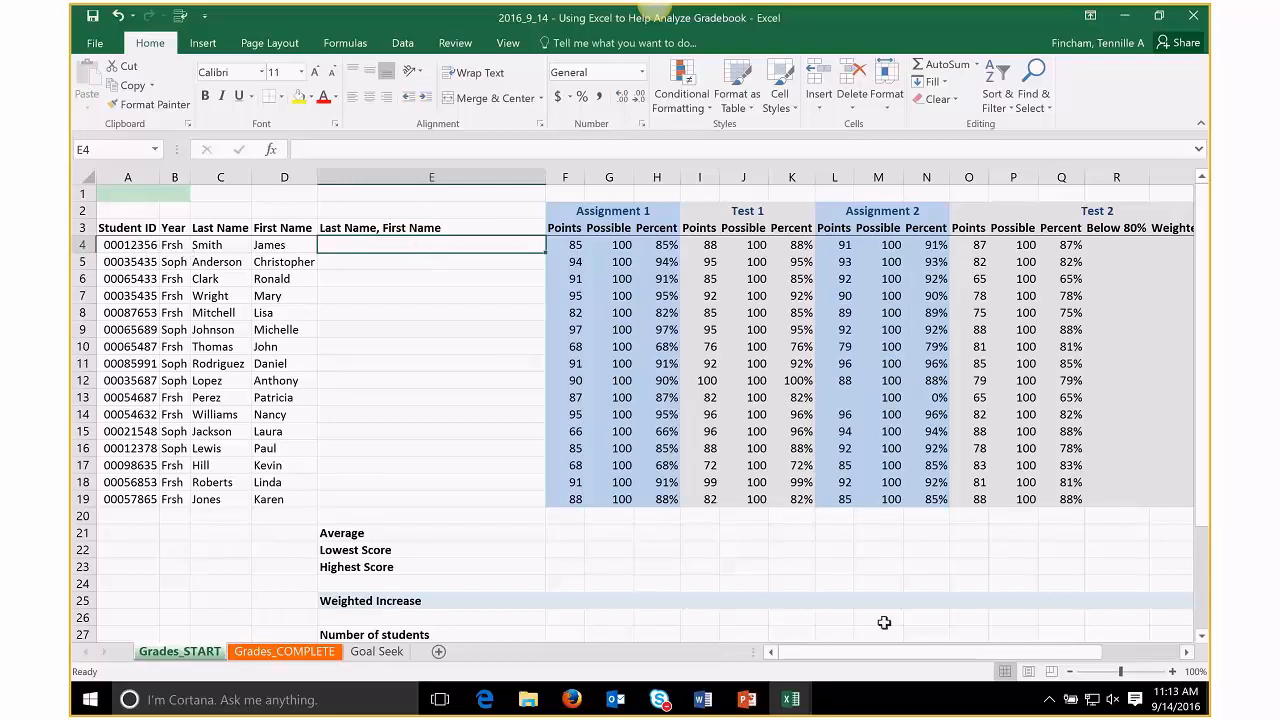
- Enter the formula =CONCATENATE(C4, D4) in E4 to join the first student's last and first names
{"action": "mouse_move", "coordinate": [889, 651]}
{"action": "left_mouse_down"}
{"action": "mouse_move", "coordinate": [985, 660]}
{"action": "mouse_move", "coordinate": [865, 658]}
{"action": "left_mouse_up"}
{"action": "left_click", "coordinate": [462, 228]}
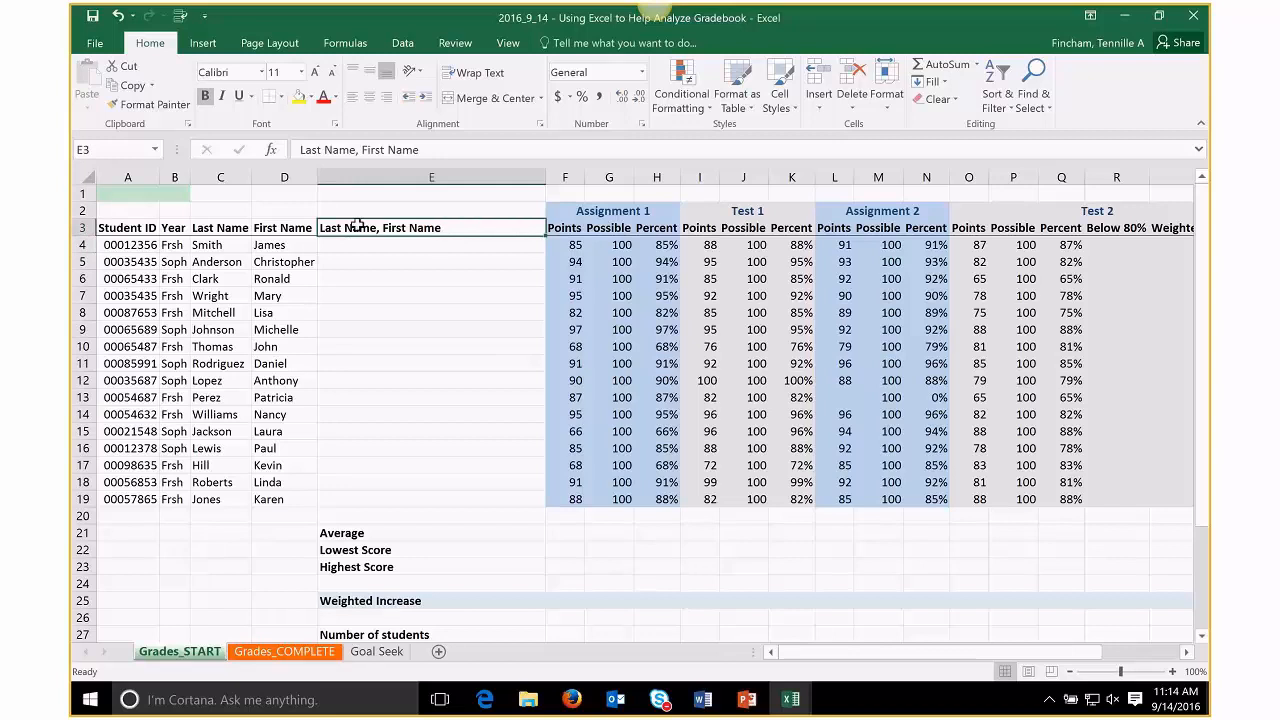
{"action": "left_click", "coordinate": [456, 248]}
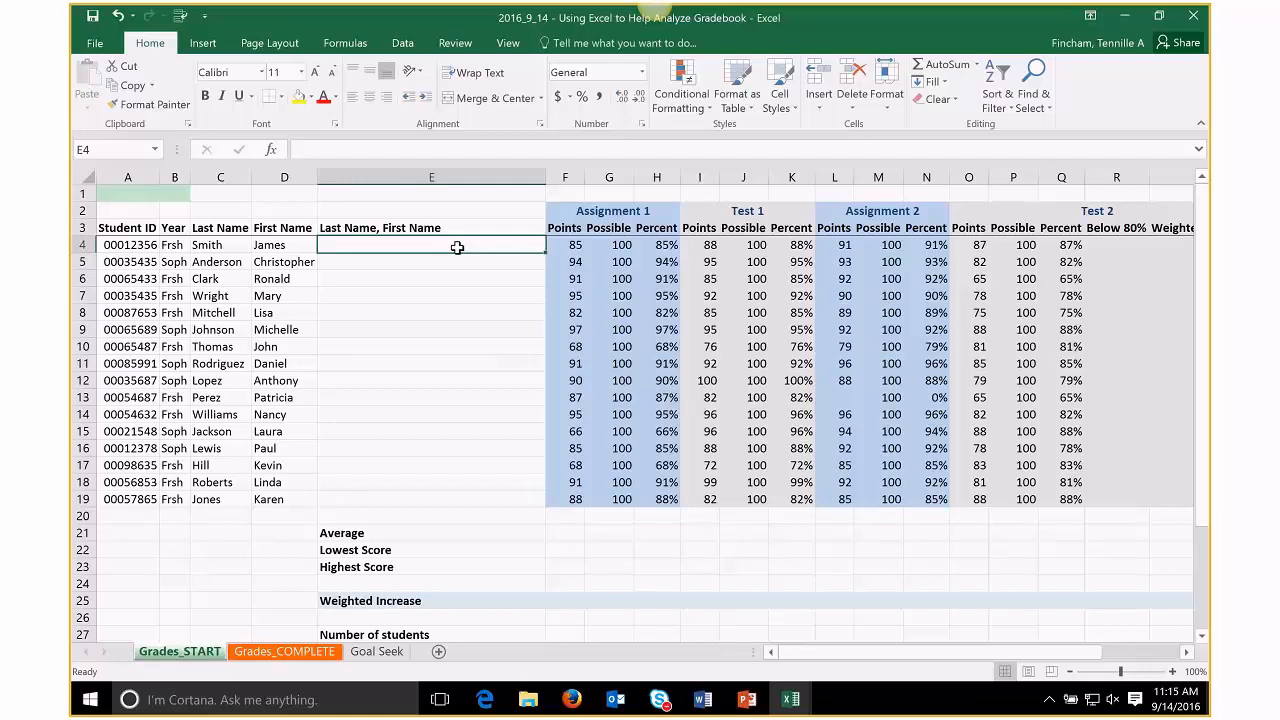
{"action": "type", "text": "="}
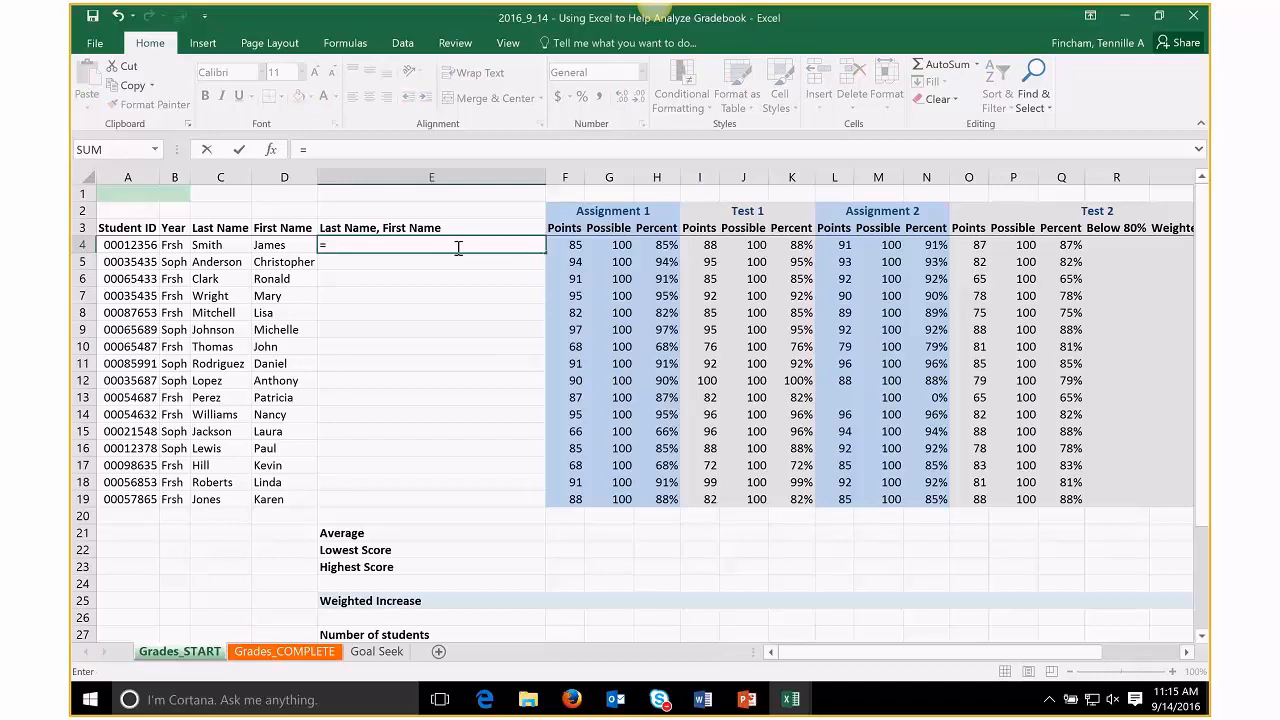
{"action": "type", "text": "con"}
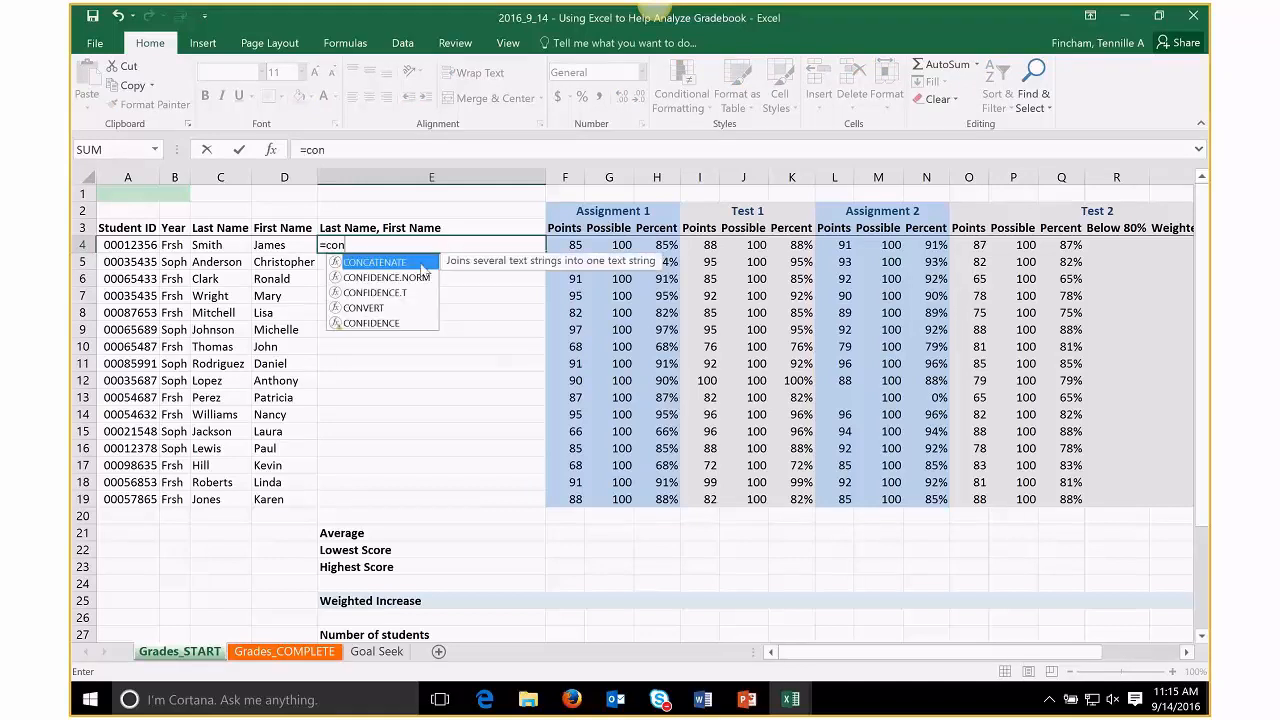
{"action": "key", "text": "Tab"}
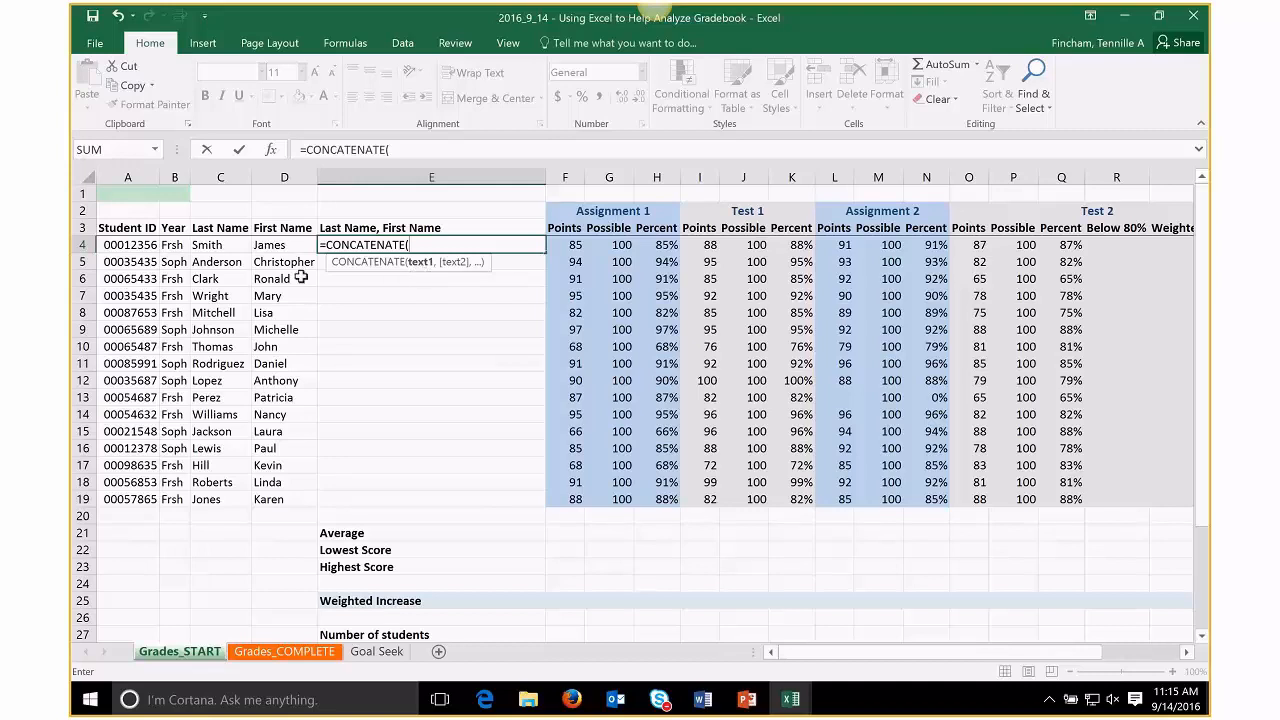
{"action": "left_click", "coordinate": [227, 246]}
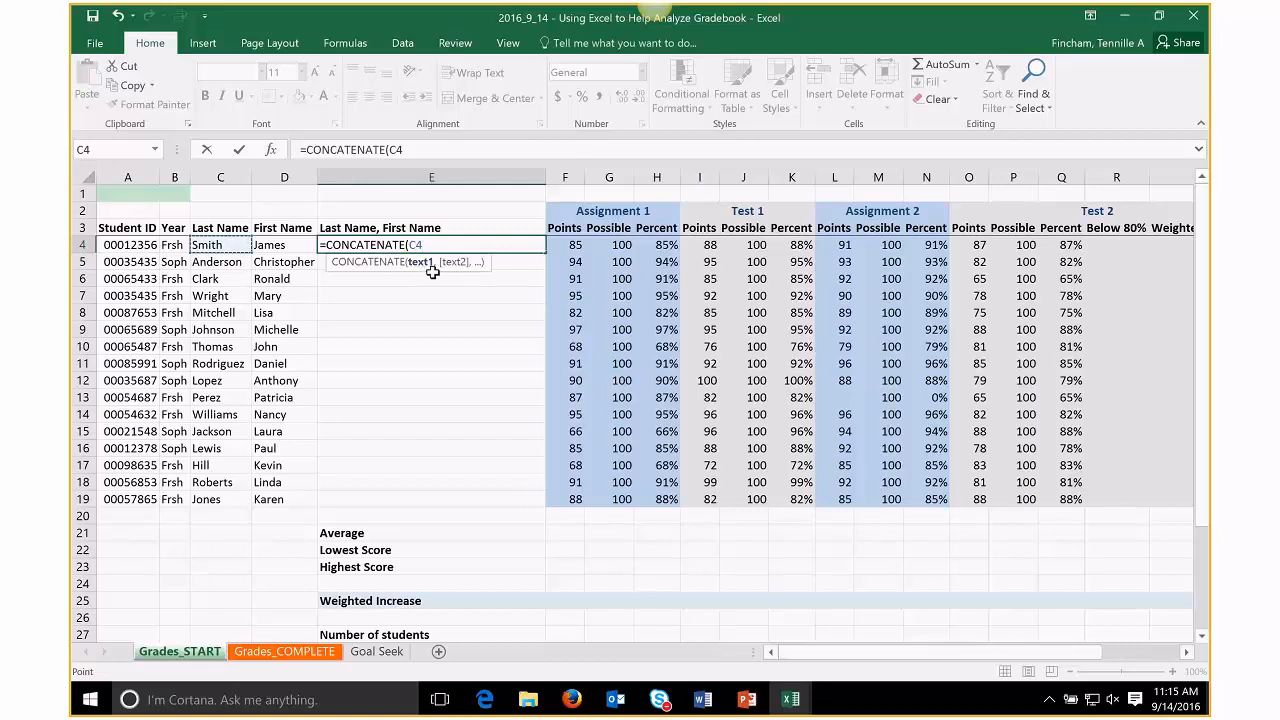
{"action": "type", "text": ","}
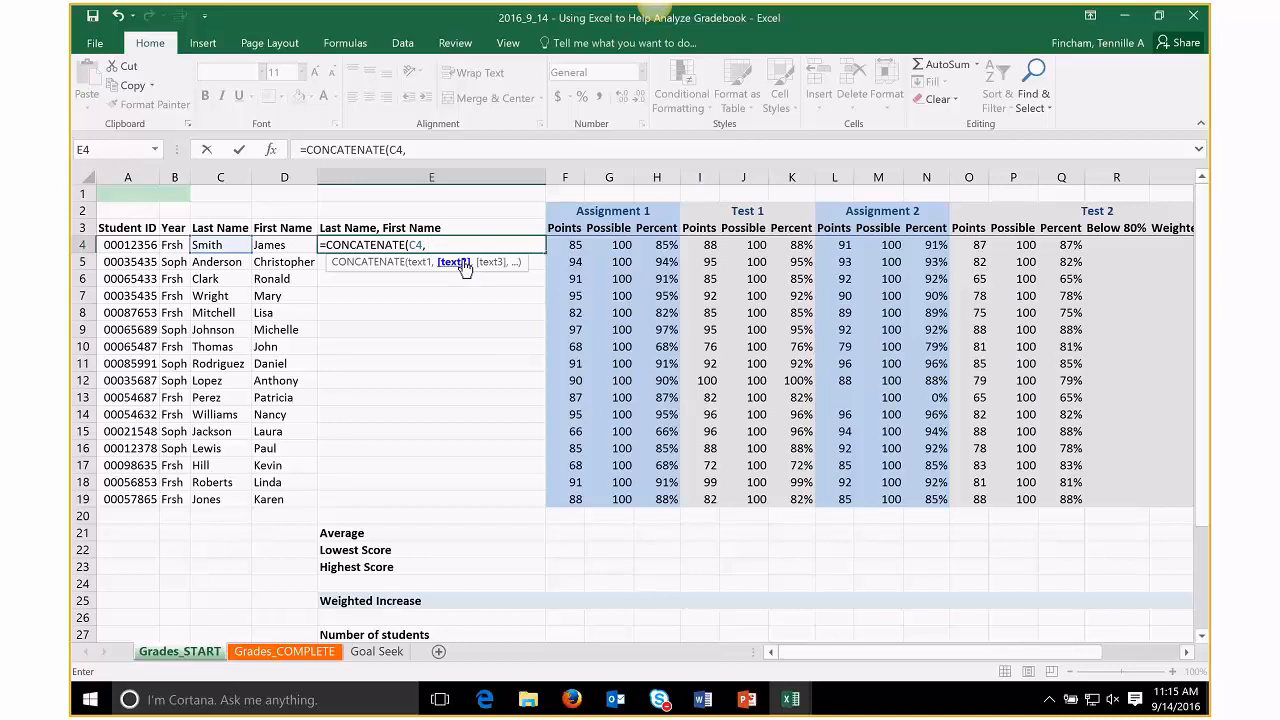
{"action": "left_click", "coordinate": [295, 245]}
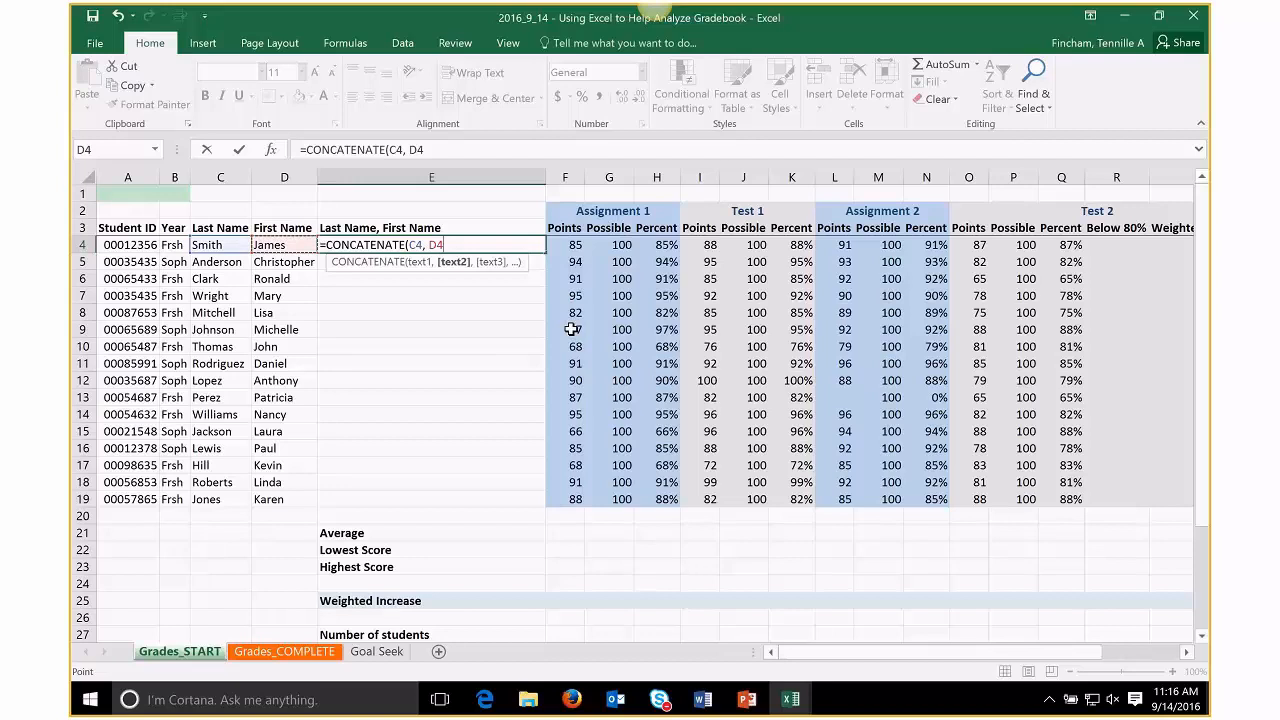
{"action": "key", "text": "Return"}
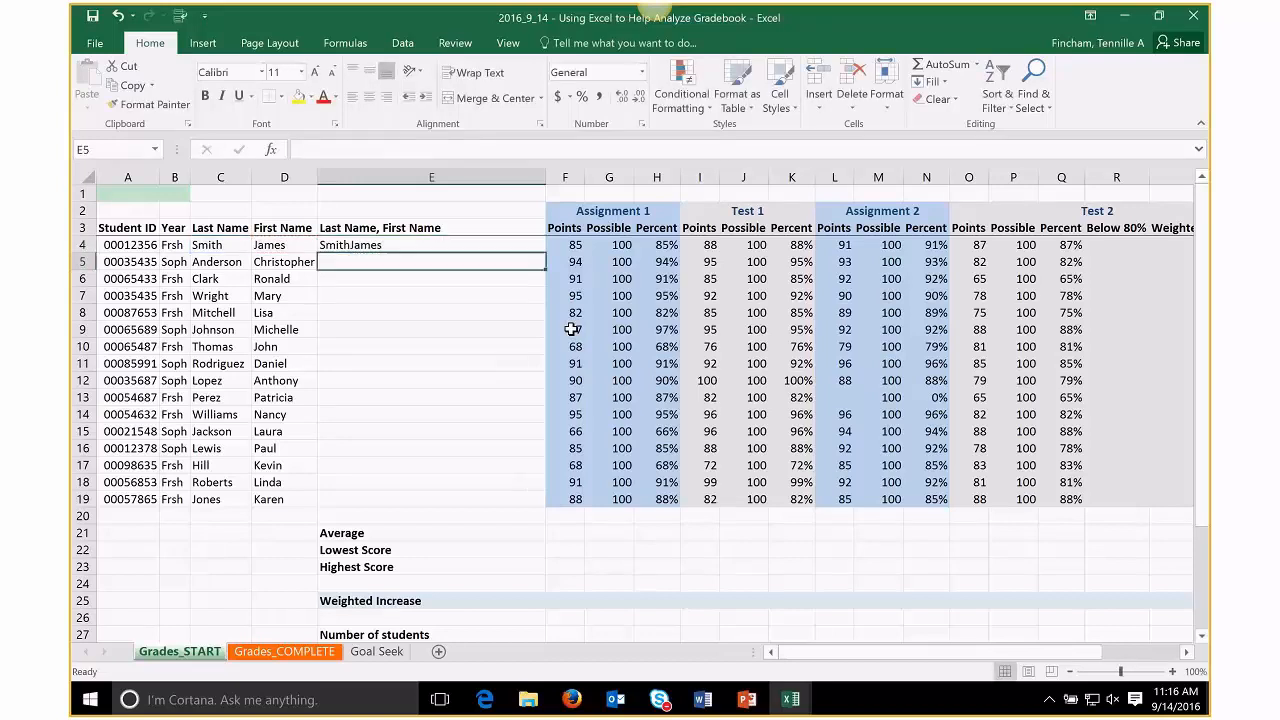
- Add a comma-and-space separator to the formula in E4, making it =CONCATENATE(C4, ", ", D4)
{"action": "left_click", "coordinate": [397, 246]}
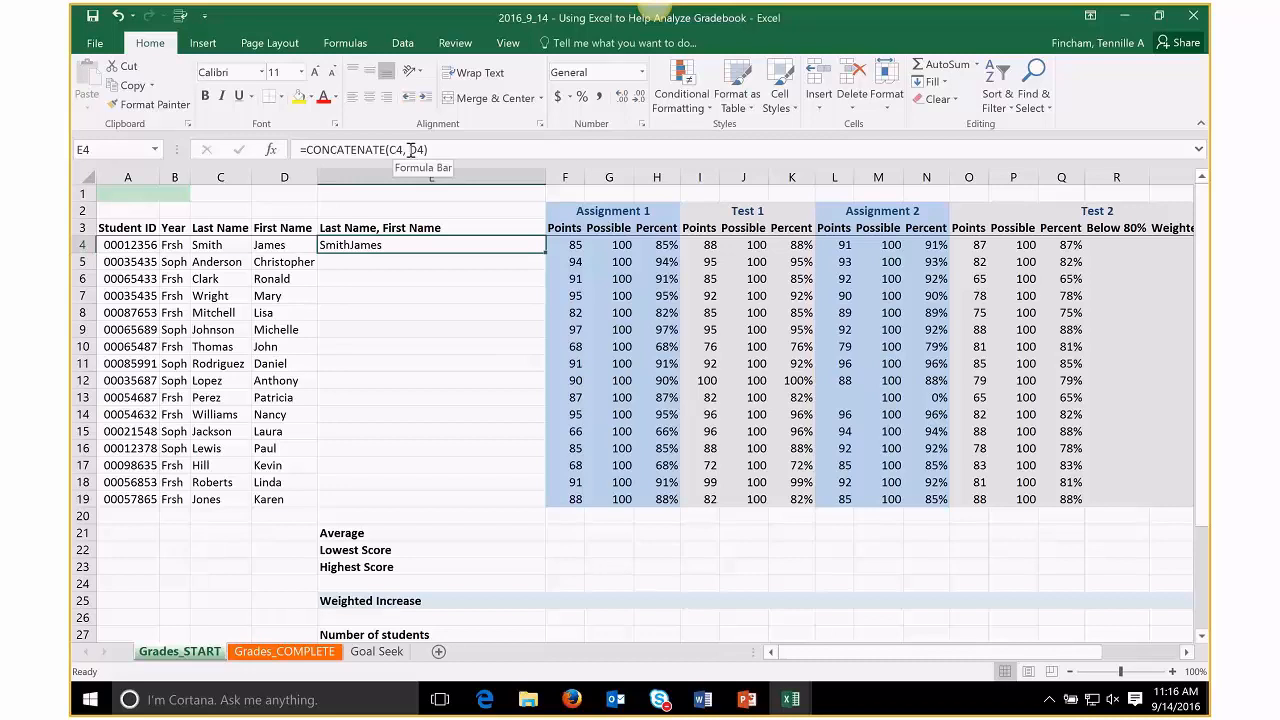
{"action": "left_click", "coordinate": [410, 150]}
{"action": "type", "text": ","}
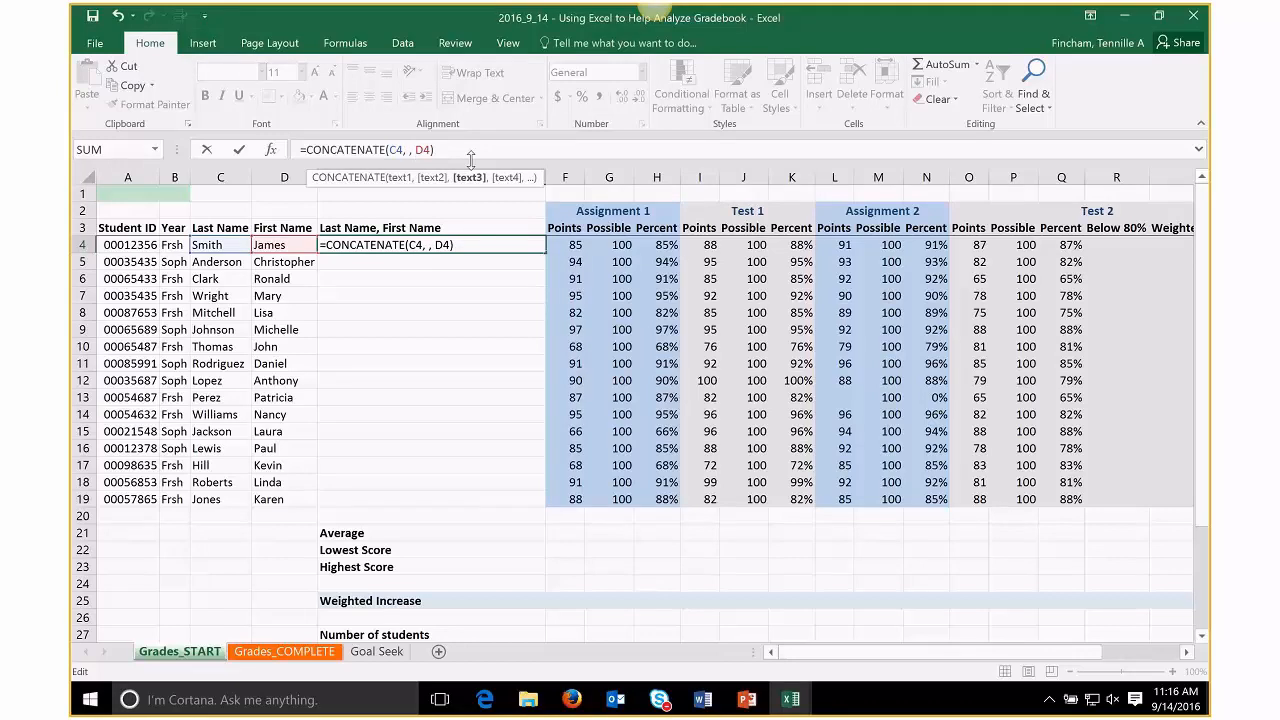
{"action": "type", "text": "\", "}
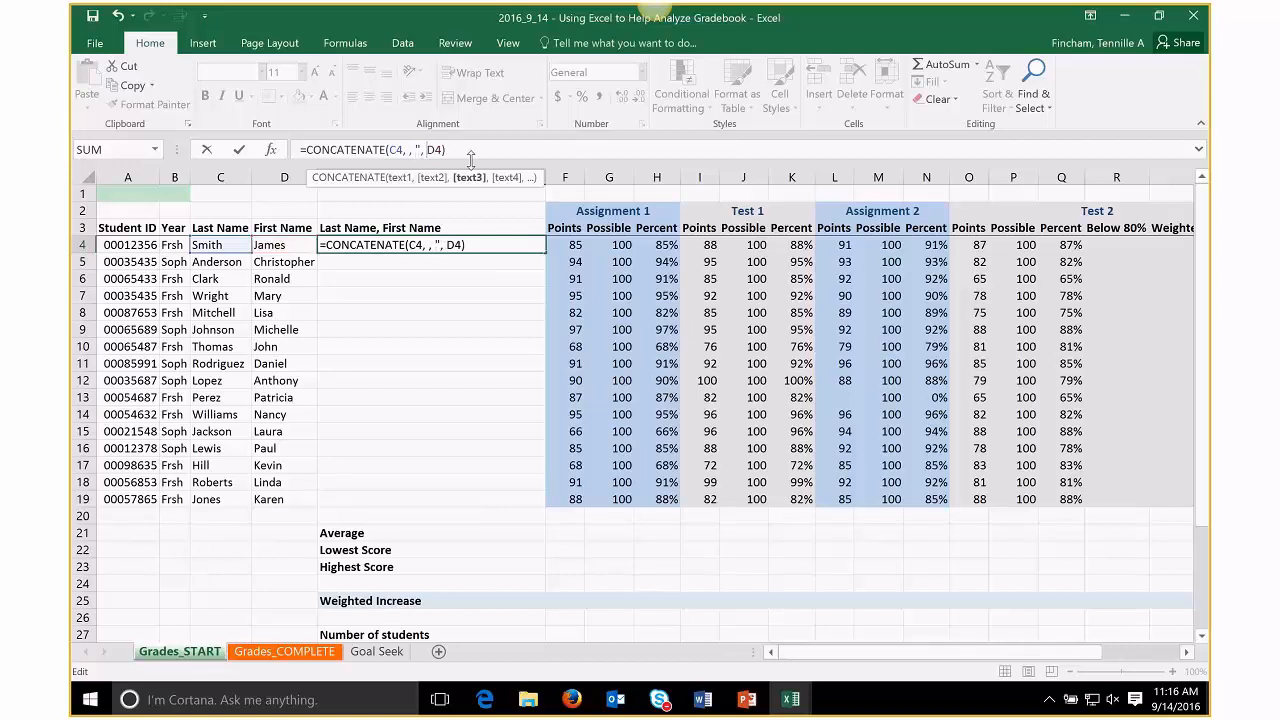
{"action": "type", "text": "\","}
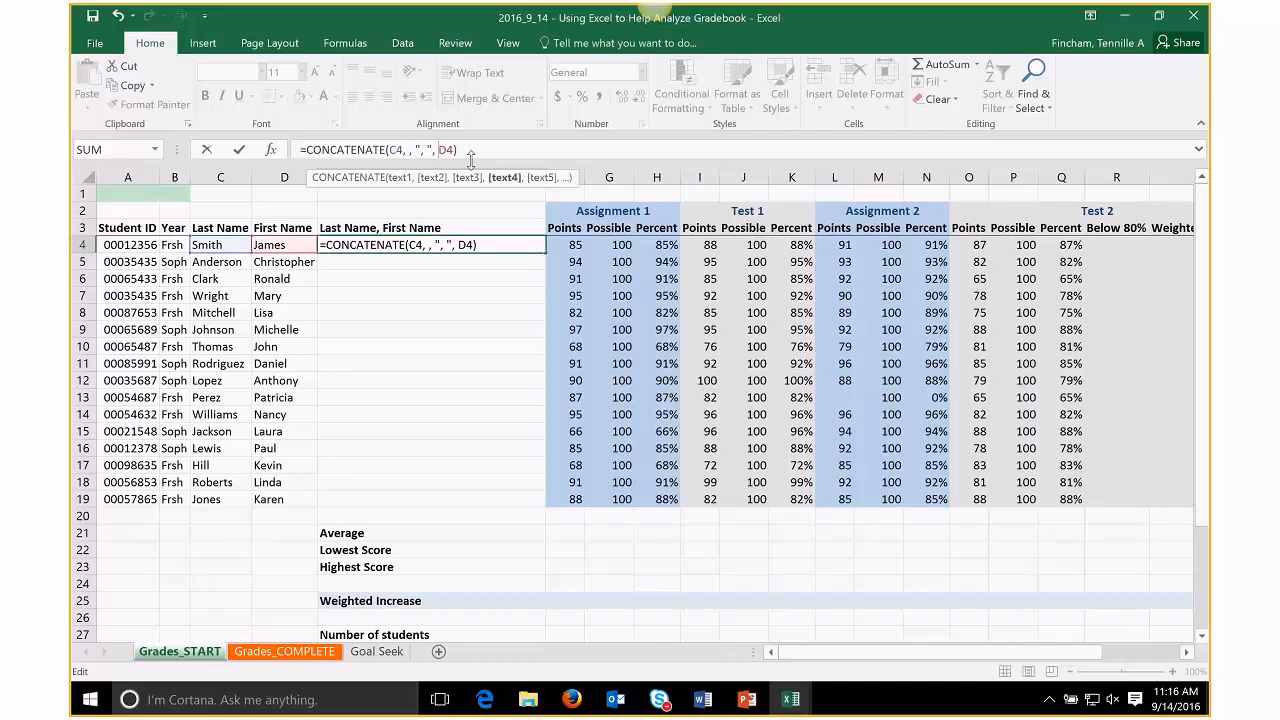
{"action": "left_click", "coordinate": [431, 178]}
{"action": "key", "text": "BackSpace"}
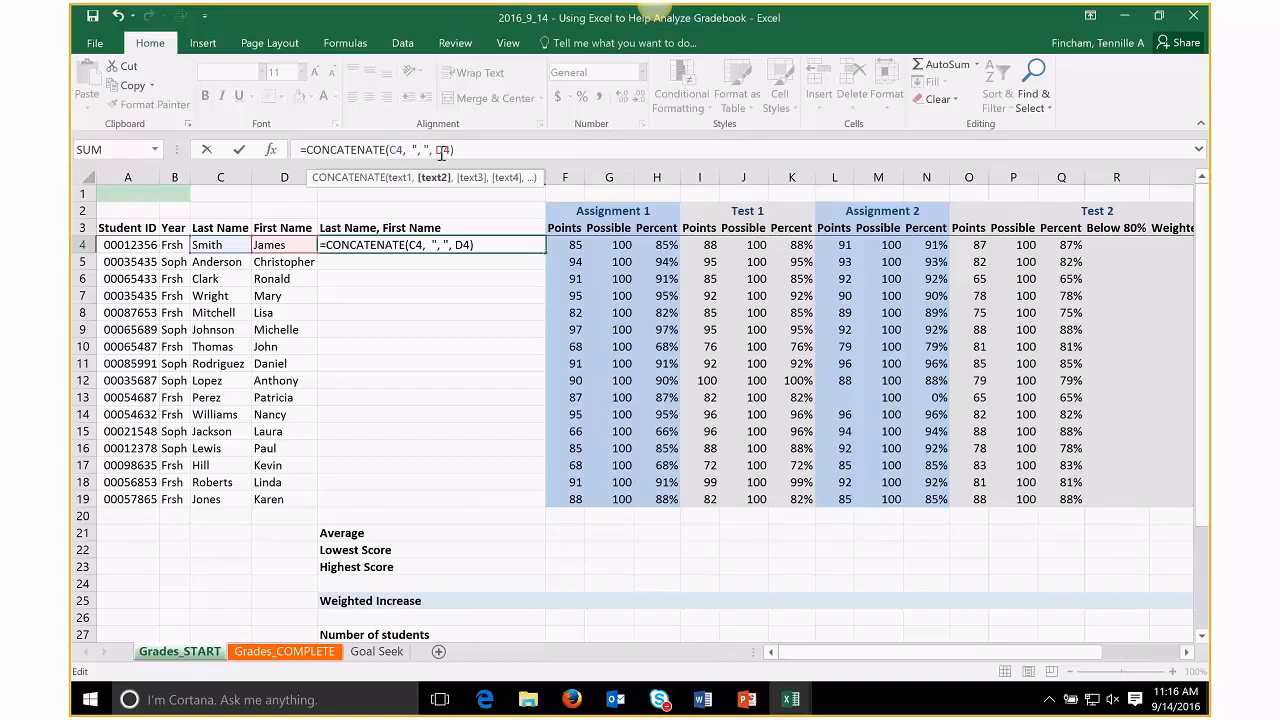
{"action": "key", "text": "BackSpace"}
{"action": "key", "text": "Return"}
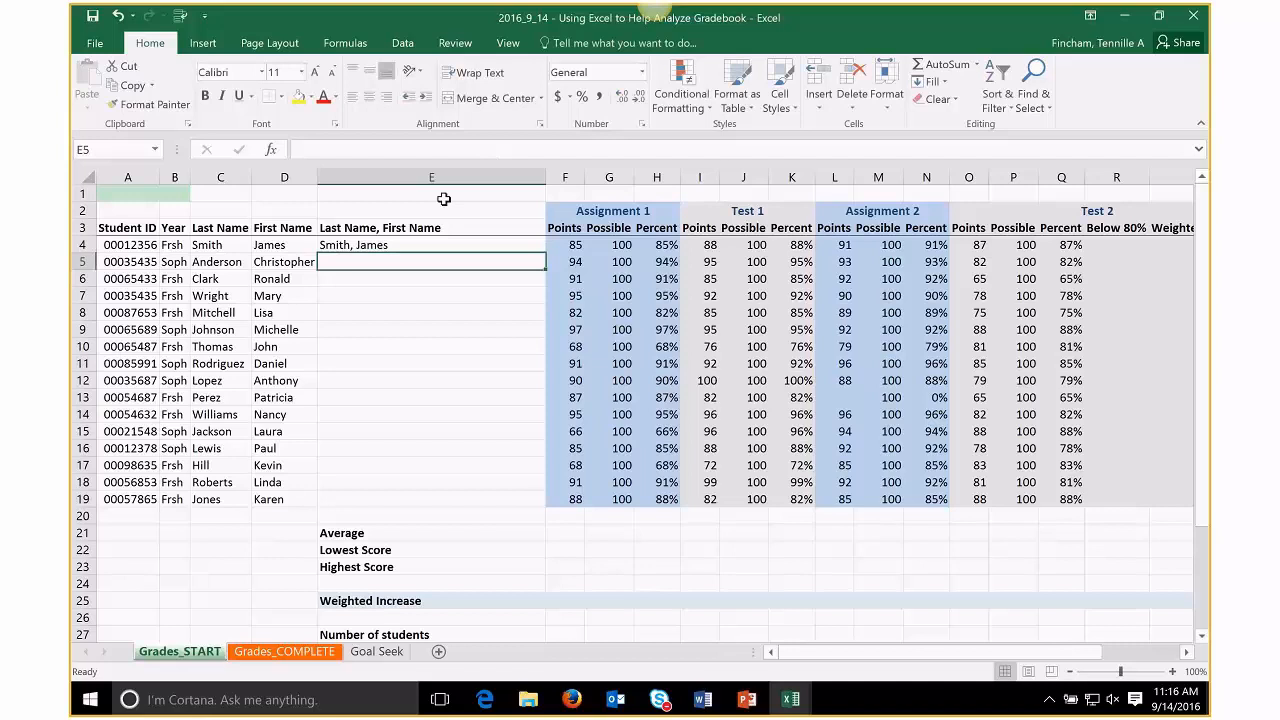
- Review the formula in E4 and step through the empty cells beneath it, returning to E4
{"action": "left_click", "coordinate": [403, 245]}
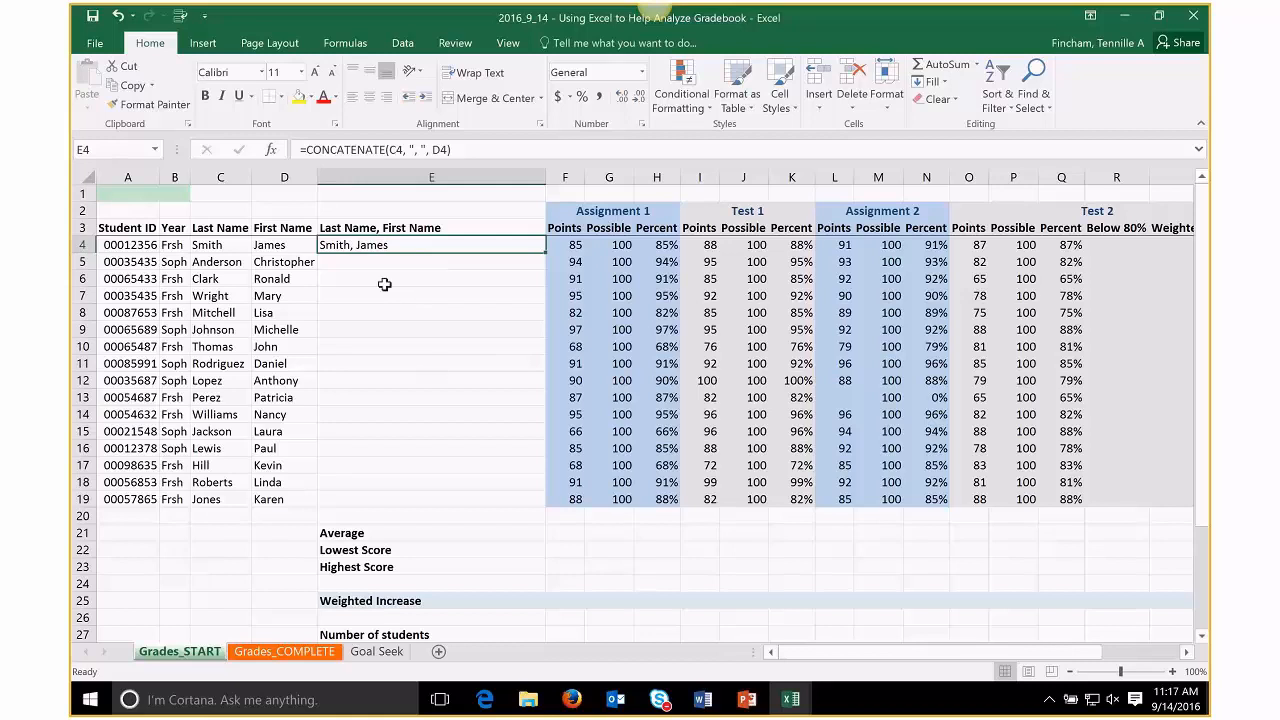
{"action": "key", "text": "Down"}
{"action": "key", "text": "Down"}
{"action": "key", "text": "Down"}
{"action": "key", "text": "Down"}
{"action": "key", "text": "Down"}
{"action": "key", "text": "Down"}
{"action": "key", "text": "Down"}
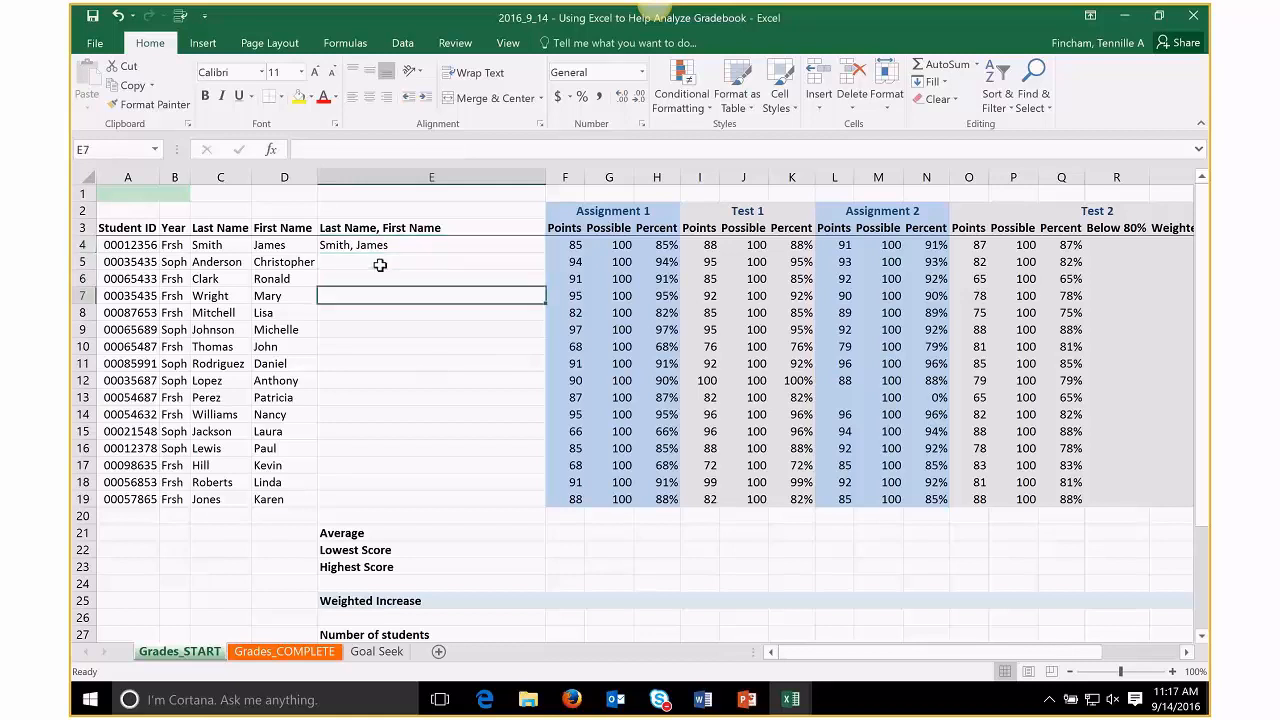
{"action": "key", "text": "Up"}
{"action": "key", "text": "Up"}
{"action": "key", "text": "Up"}
{"action": "key", "text": "Up"}
{"action": "key", "text": "Up"}
{"action": "key", "text": "Up"}
{"action": "key", "text": "Up"}
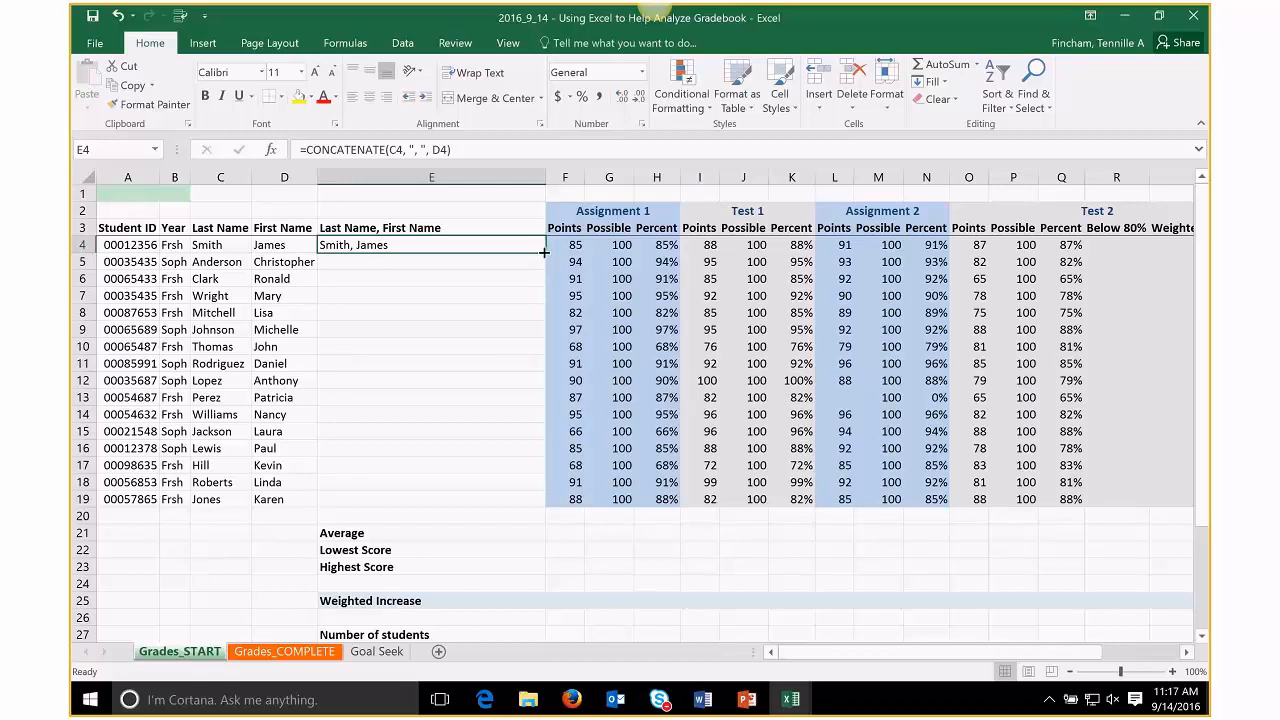
- Fill the CONCATENATE formula from E4 down through E19 for all students
{"action": "left_click_drag", "start_coordinate": [544, 253], "coordinate": [548, 502]}
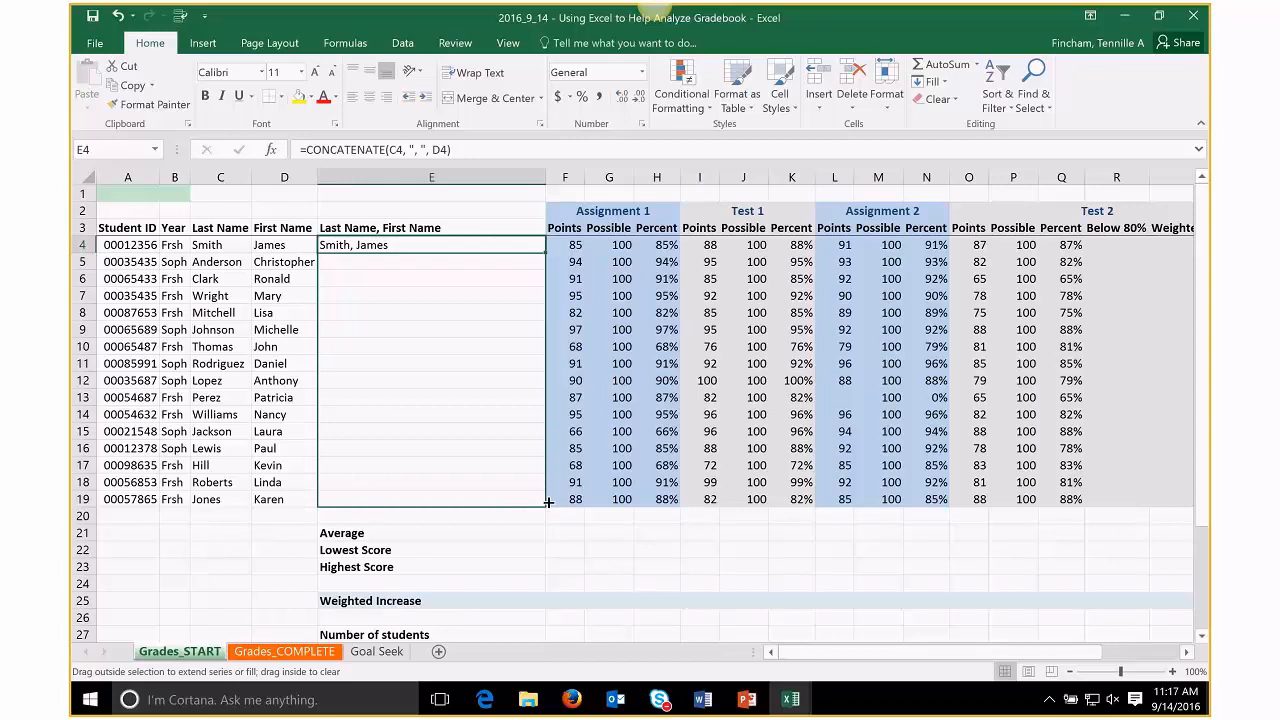
{"action": "left_click_drag", "start_coordinate": [548, 502], "coordinate": [547, 501]}
{"action": "scroll", "coordinate": [547, 501], "scroll_direction": "down", "scroll_amount": 1}
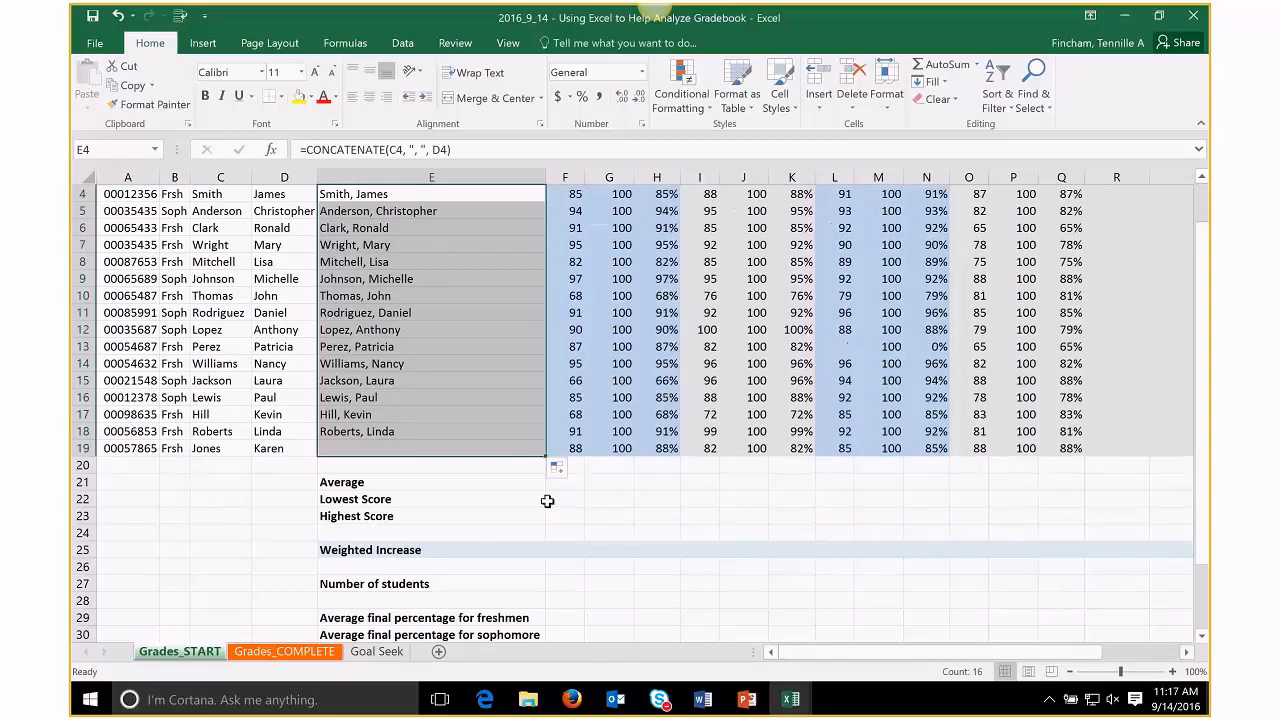
{"action": "scroll", "coordinate": [443, 262], "scroll_direction": "up", "scroll_amount": 1}
- Examine the cell references in the filled formulas from E5 down to E17, ending back at E4
{"action": "left_click", "coordinate": [443, 262]}
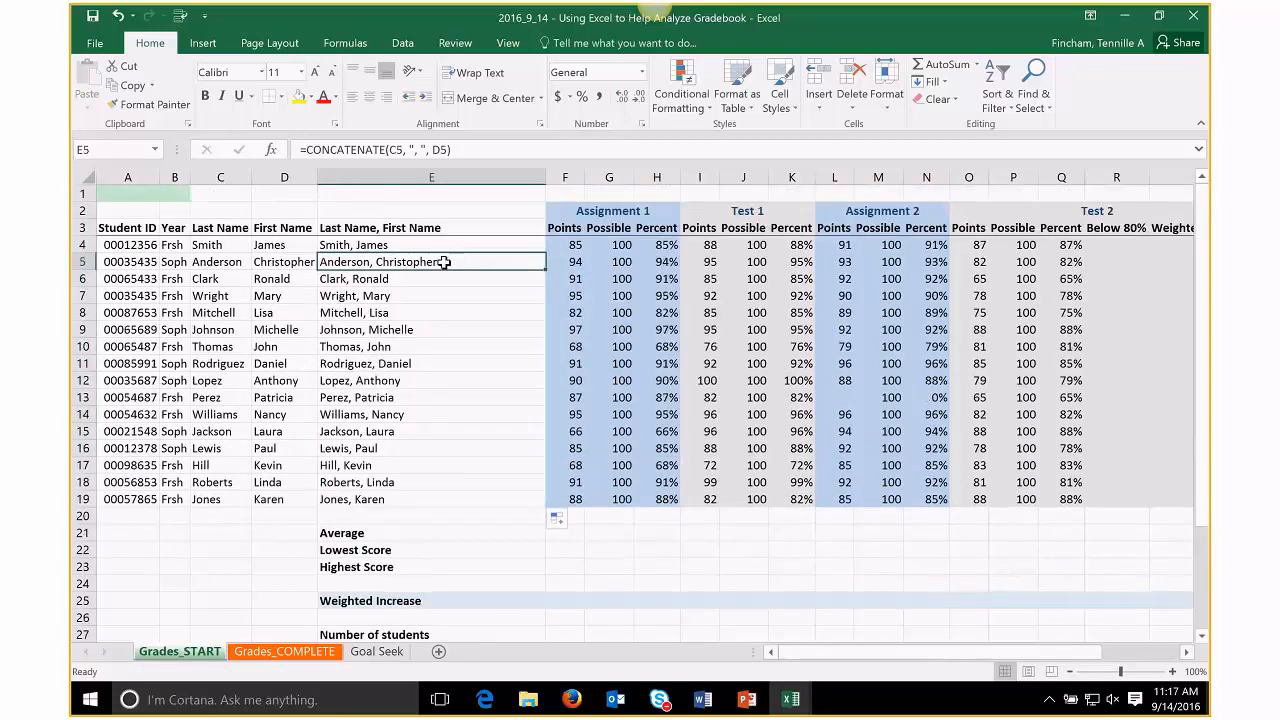
{"action": "key", "text": "Down"}
{"action": "key", "text": "Down"}
{"action": "key", "text": "Down"}
{"action": "key", "text": "Down"}
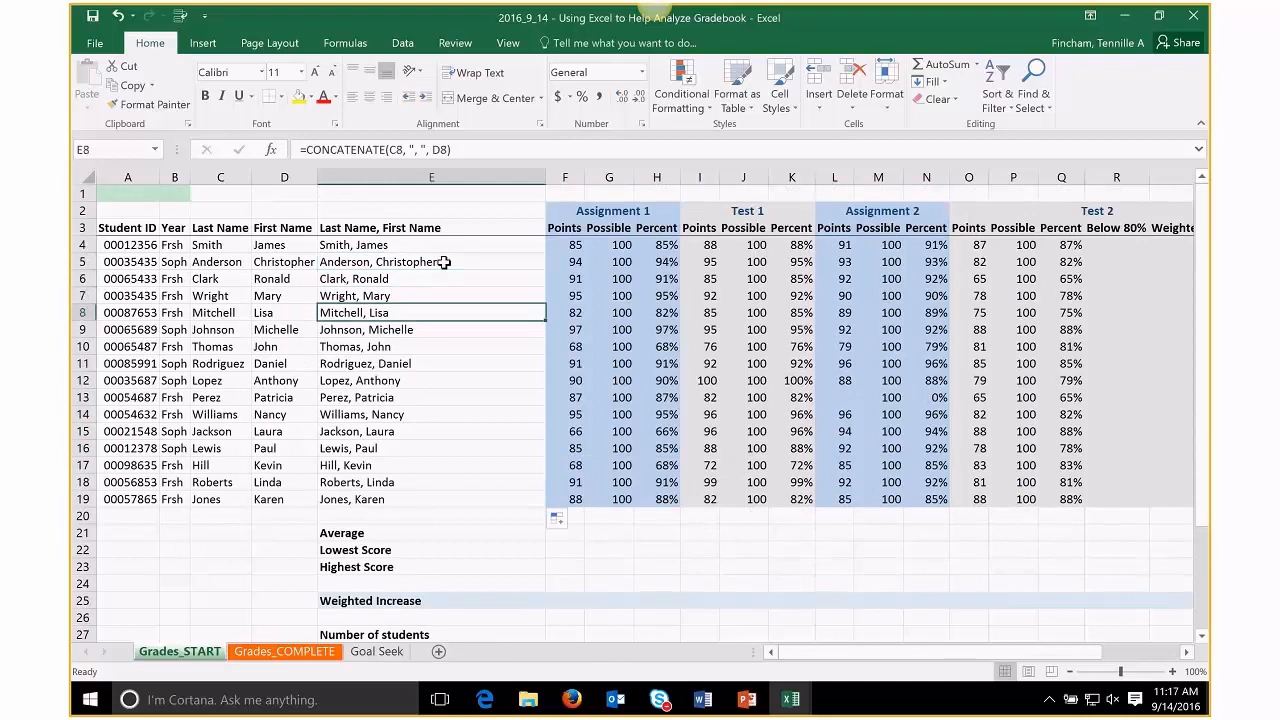
{"action": "key", "text": "Down"}
{"action": "key", "text": "Down"}
{"action": "key", "text": "Down"}
{"action": "key", "text": "Down"}
{"action": "key", "text": "Down"}
{"action": "key", "text": "Down"}
{"action": "key", "text": "Down"}
{"action": "key", "text": "Down"}
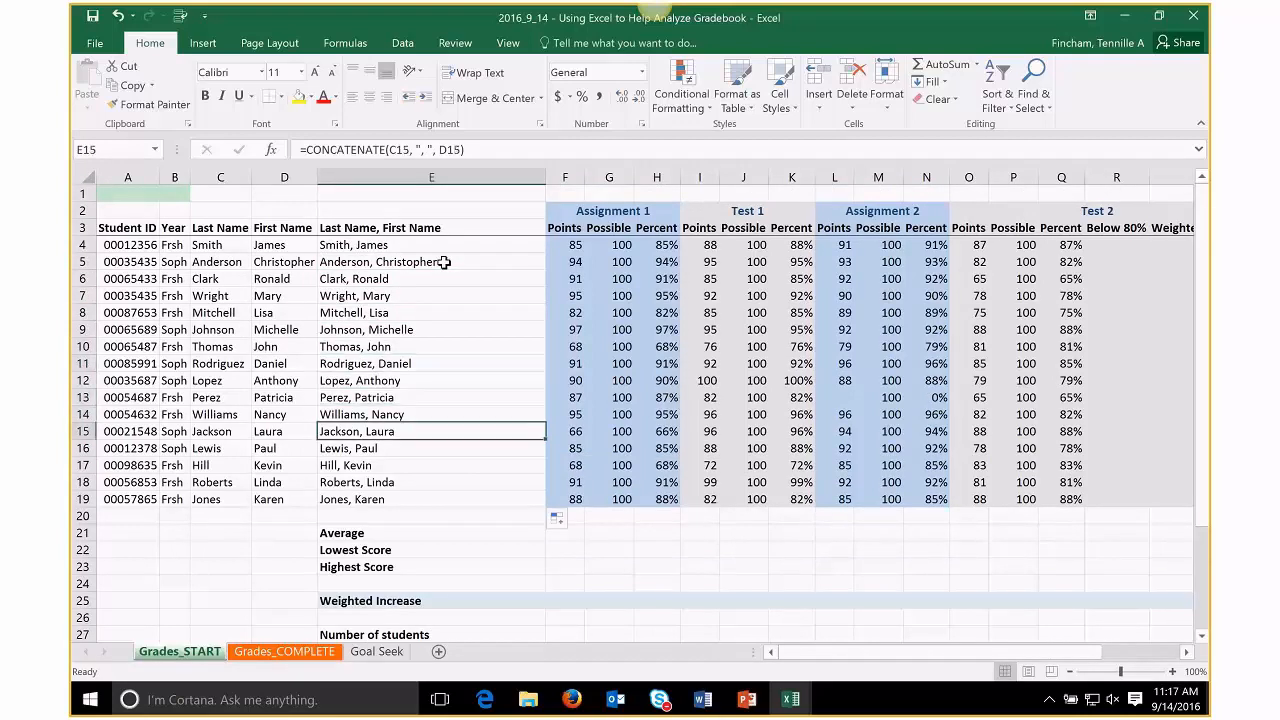
{"action": "key", "text": "Down"}
{"action": "key", "text": "Down"}
{"action": "key", "text": "Up"}
{"action": "key", "text": "Up"}
{"action": "key", "text": "Up"}
{"action": "key", "text": "Up"}
{"action": "key", "text": "Up"}
{"action": "key", "text": "Up"}
{"action": "key", "text": "Up"}
{"action": "key", "text": "Up"}
{"action": "key", "text": "Up"}
{"action": "key", "text": "Up"}
{"action": "key", "text": "Up"}
{"action": "key", "text": "Up"}
{"action": "key", "text": "Up"}
{"action": "key", "text": "Up"}
{"action": "key", "text": "Up"}
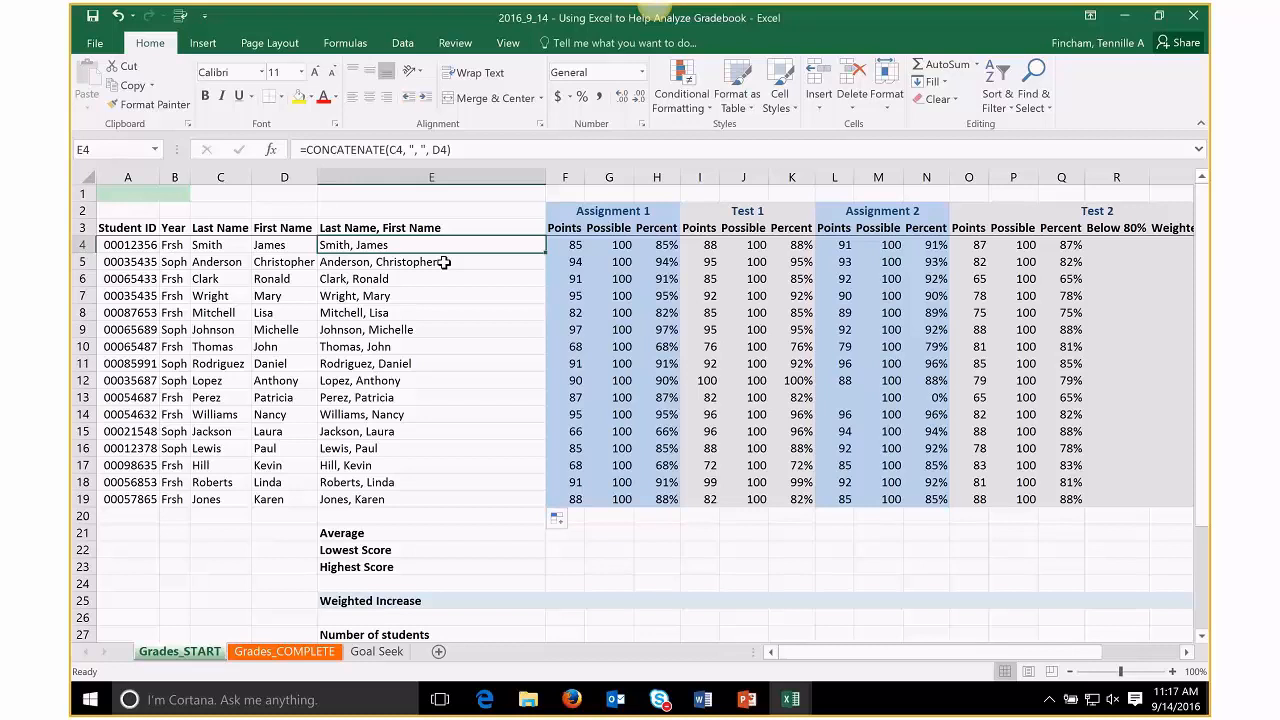
- Undo the formula fill and the separator edit, and erase the remaining CONCATENATE formula from E4
{"action": "key", "text": "ctrl+z"}
{"action": "key", "text": "ctrl+z"}
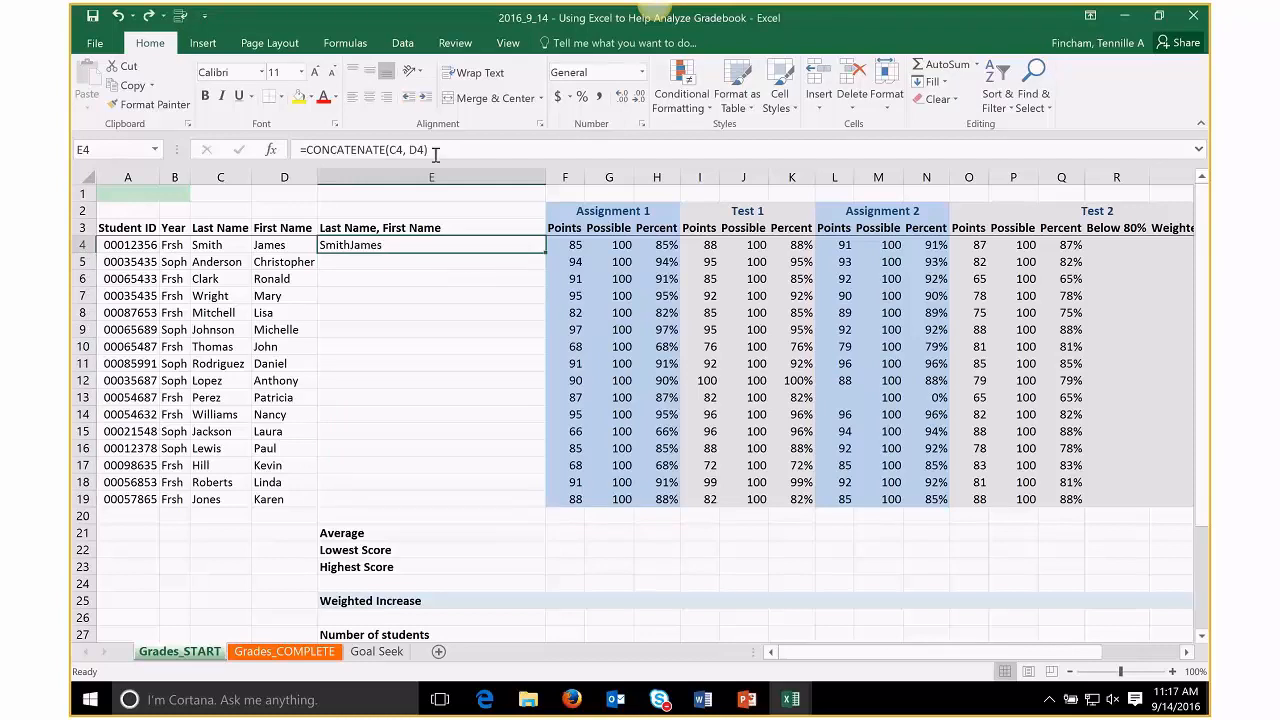
{"action": "left_click_drag", "start_coordinate": [434, 149], "coordinate": [299, 149]}
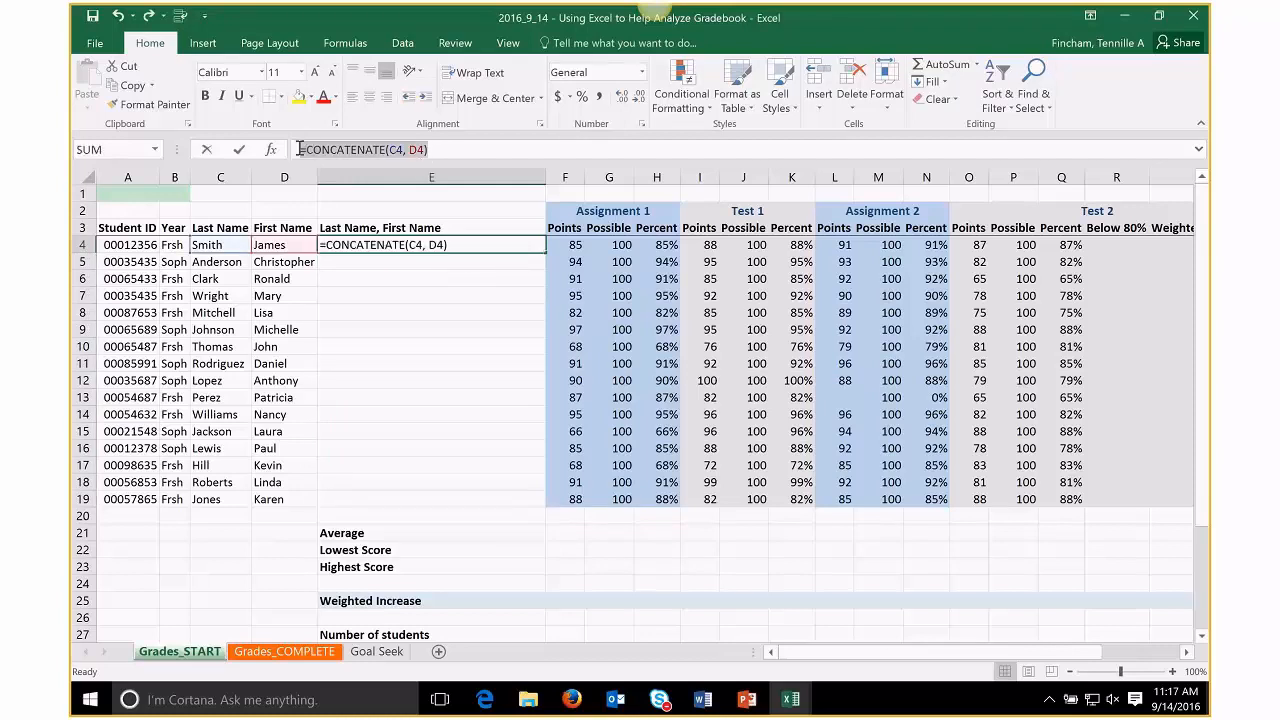
{"action": "key", "text": "Delete"}
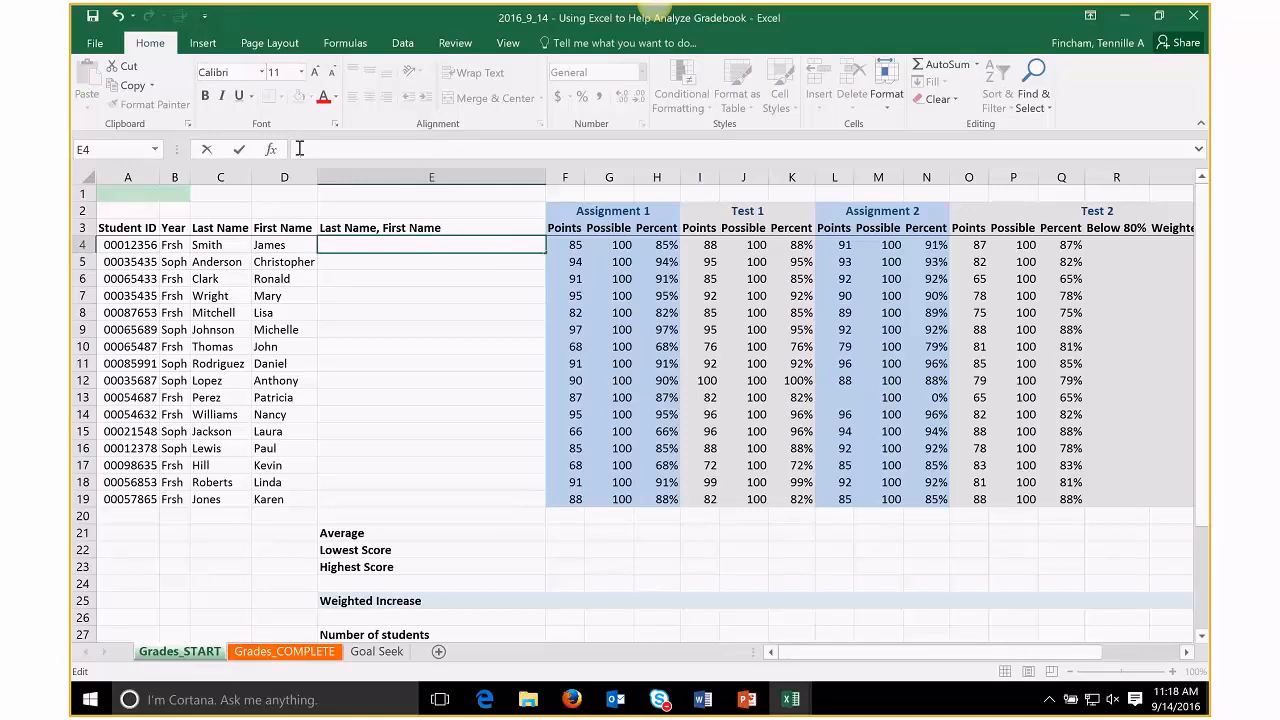
- Check the first student's last name and first name cells in row 4, ending on C4
{"action": "left_click", "coordinate": [216, 250]}
{"action": "left_click", "coordinate": [300, 252]}
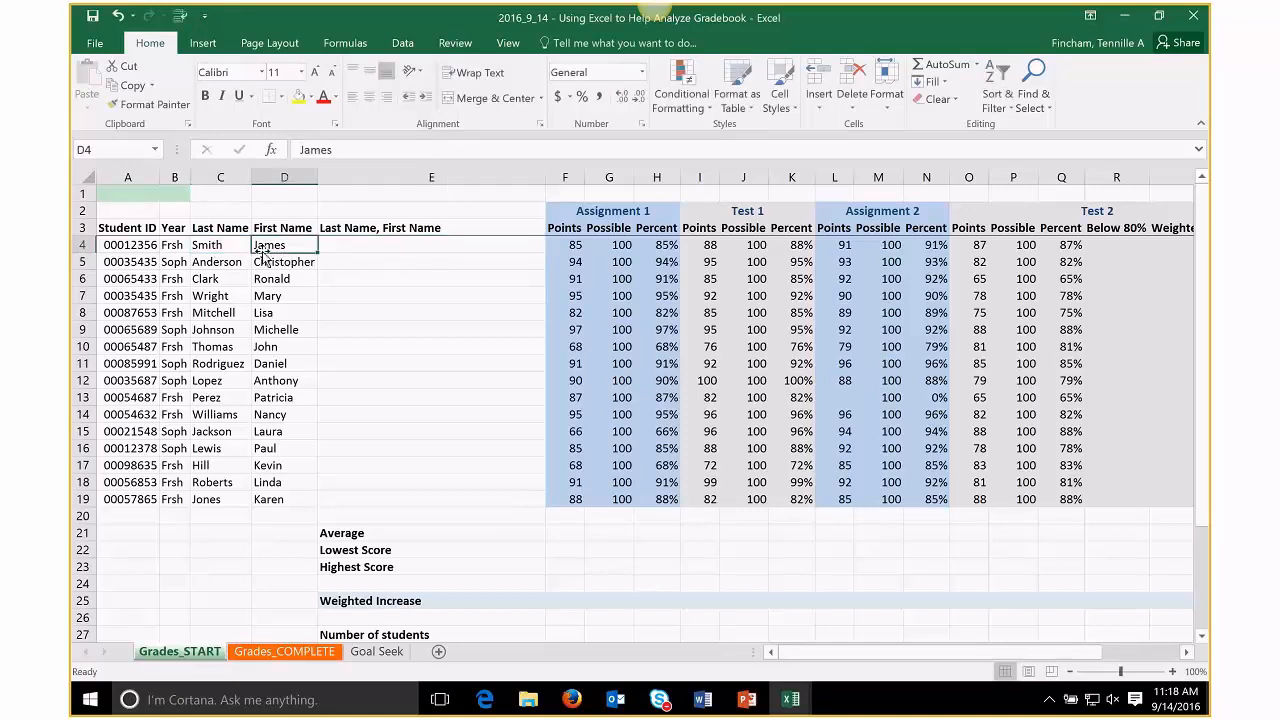
{"action": "left_click", "coordinate": [219, 248]}
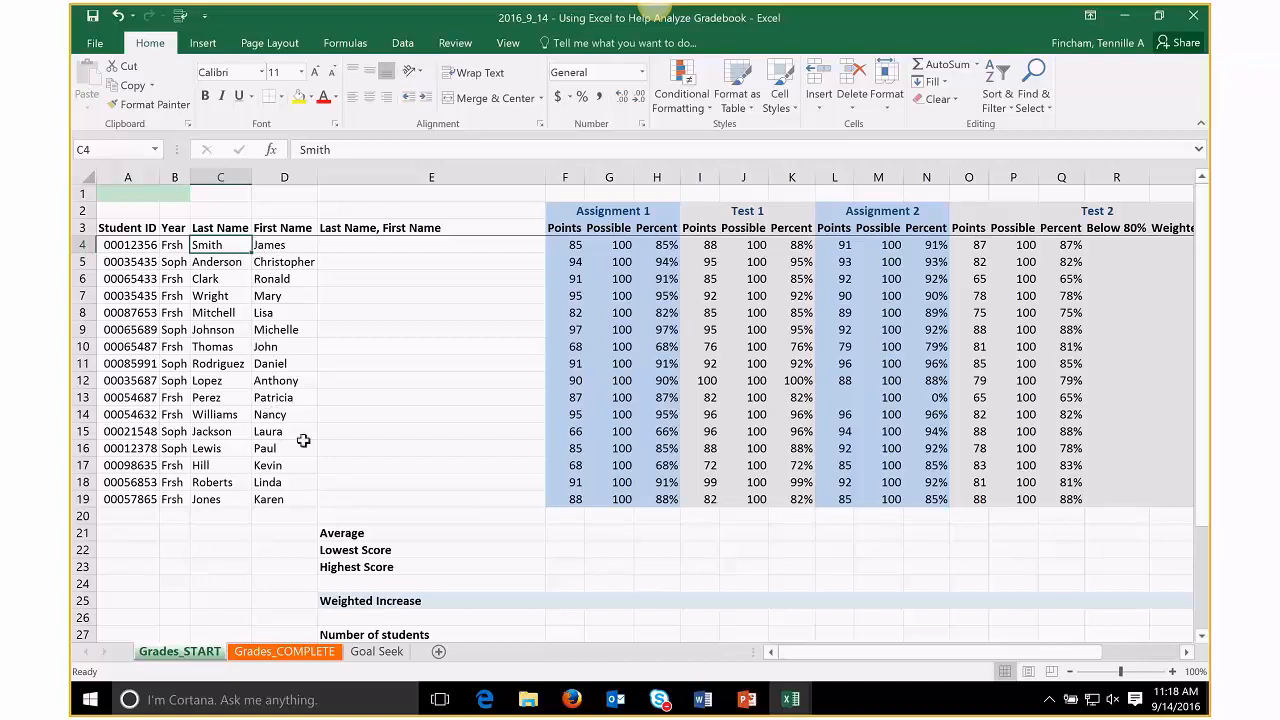
- Enter the first student's name in E4 as last name, comma, first name, and use Flash Fill to complete the column through E19
{"action": "scroll", "coordinate": [303, 440], "scroll_direction": "down", "scroll_amount": 1}
{"action": "scroll", "coordinate": [303, 440], "scroll_direction": "up", "scroll_amount": 1}
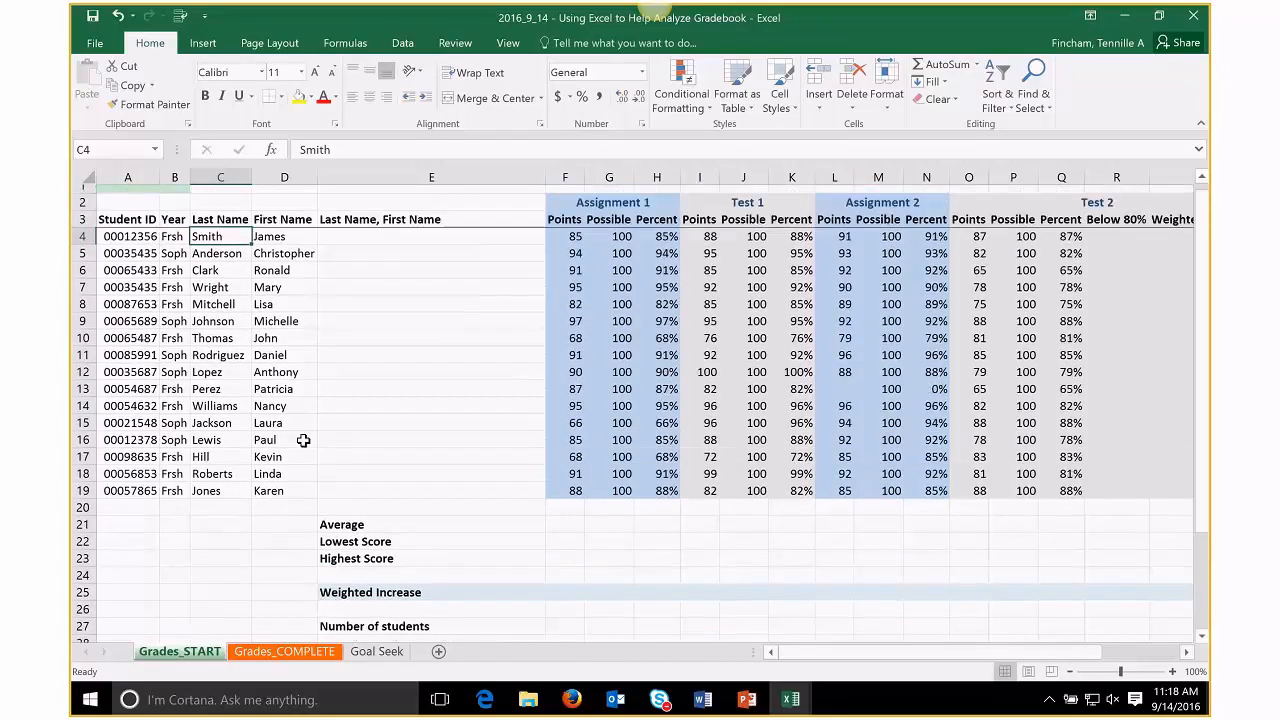
{"action": "left_click", "coordinate": [340, 247]}
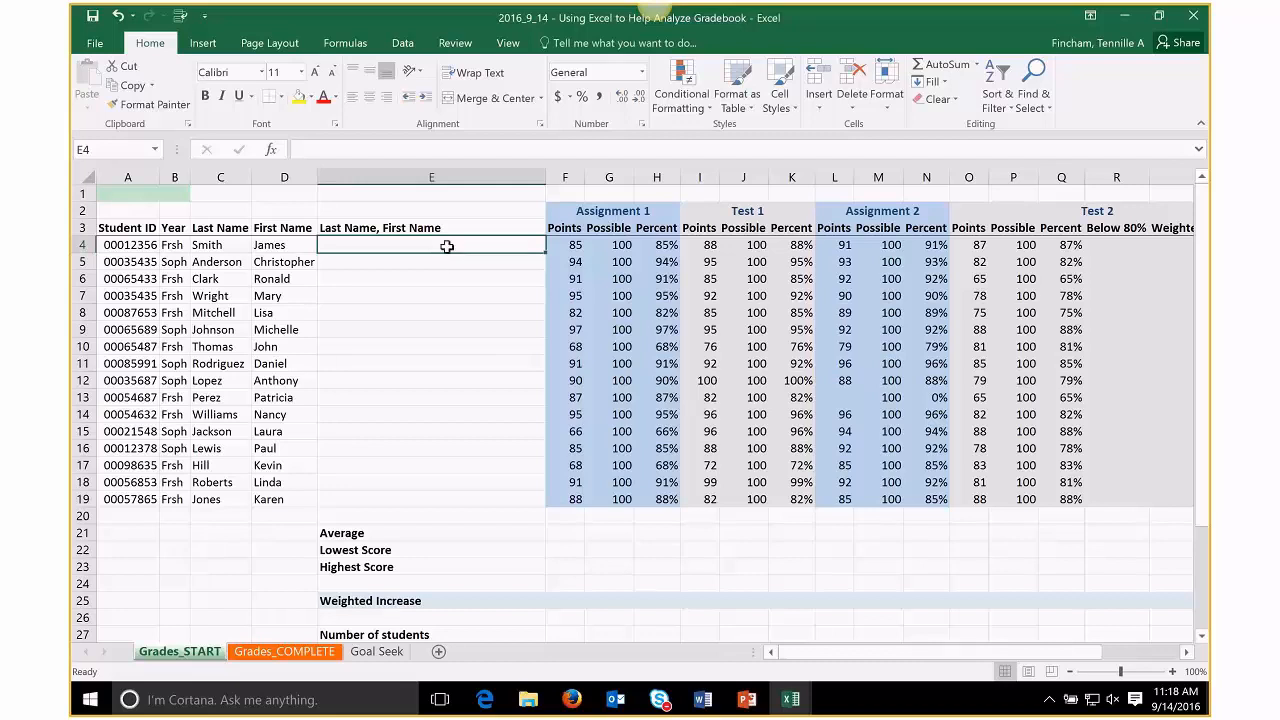
{"action": "type", "text": "Smith"}
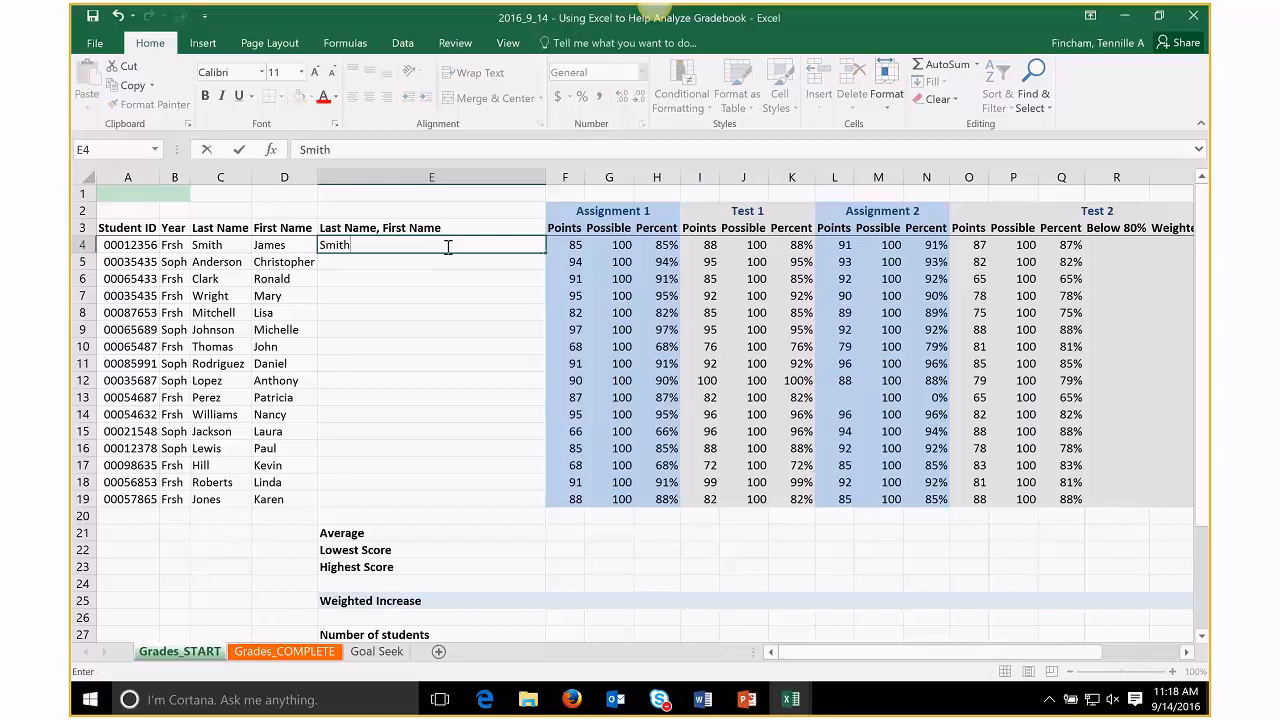
{"action": "type", "text": ", James"}
{"action": "key", "text": "Return"}
{"action": "type", "text": "anderson, Christopher"}
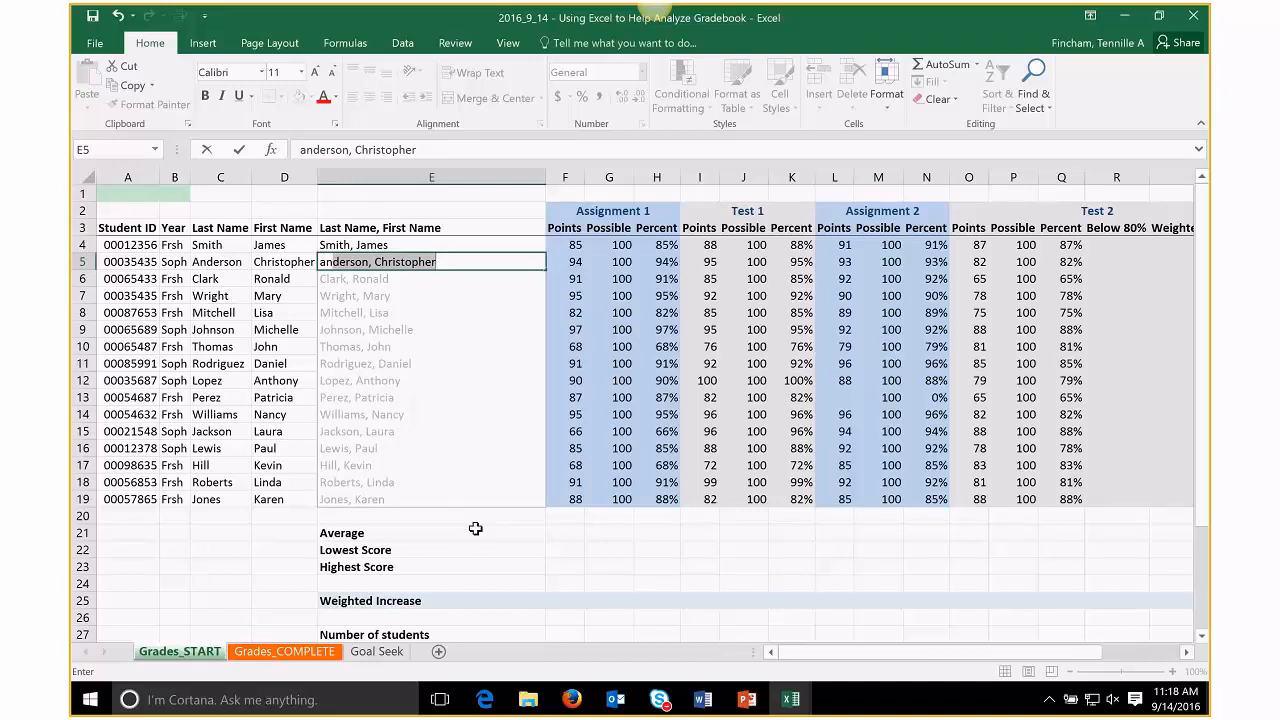
{"action": "key", "text": "Return"}
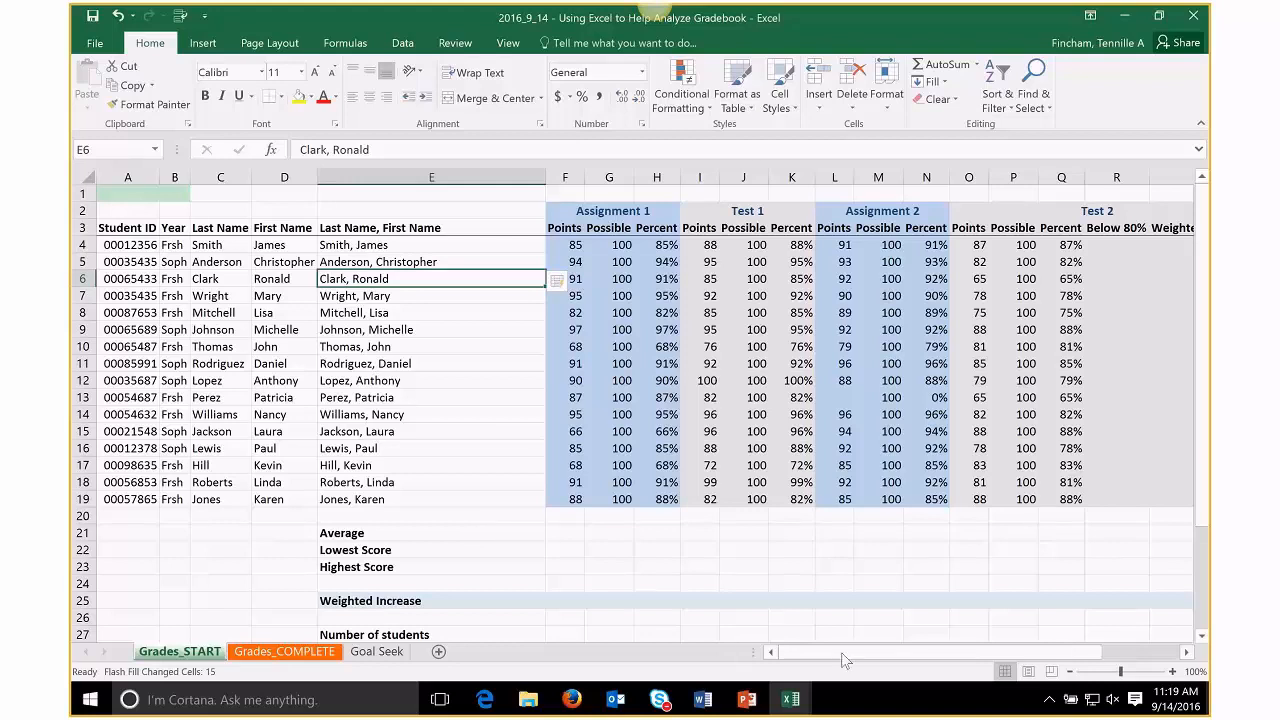
- Enter 80 points in T4 and 100 possible in U4 for the first student's Final Assignment
{"action": "left_click_drag", "start_coordinate": [840, 658], "coordinate": [942, 643]}
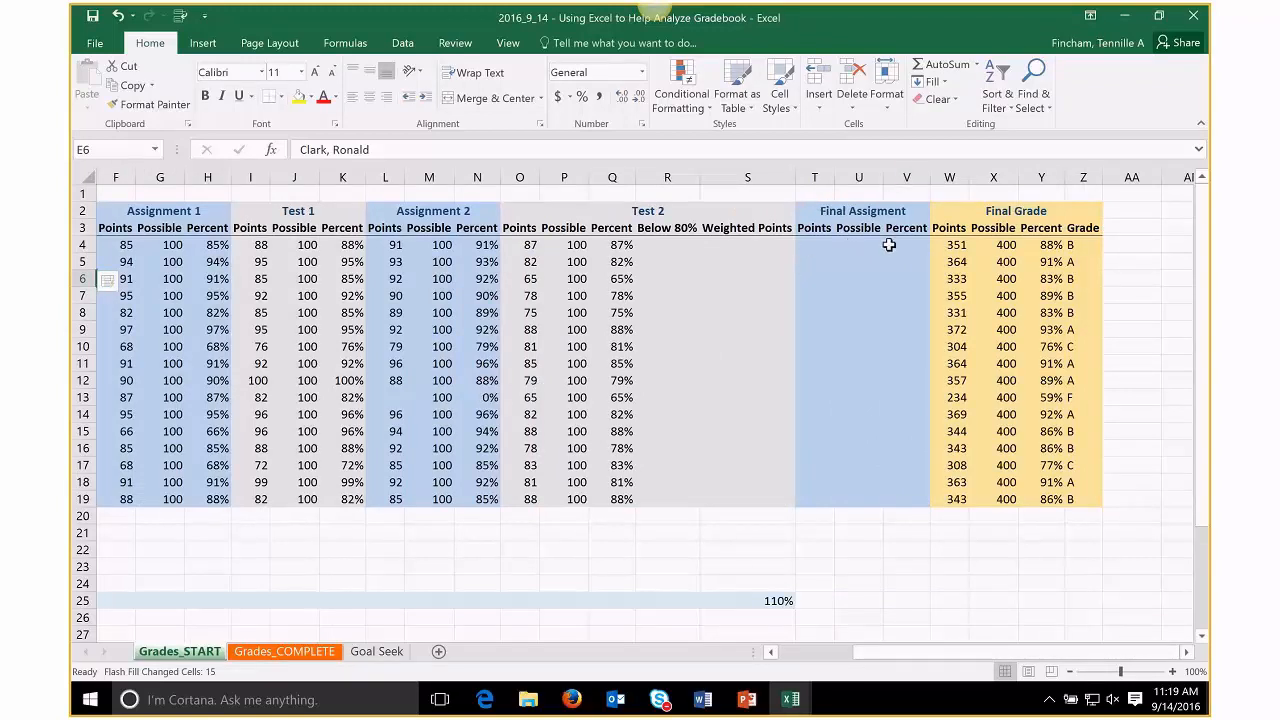
{"action": "left_click", "coordinate": [816, 246]}
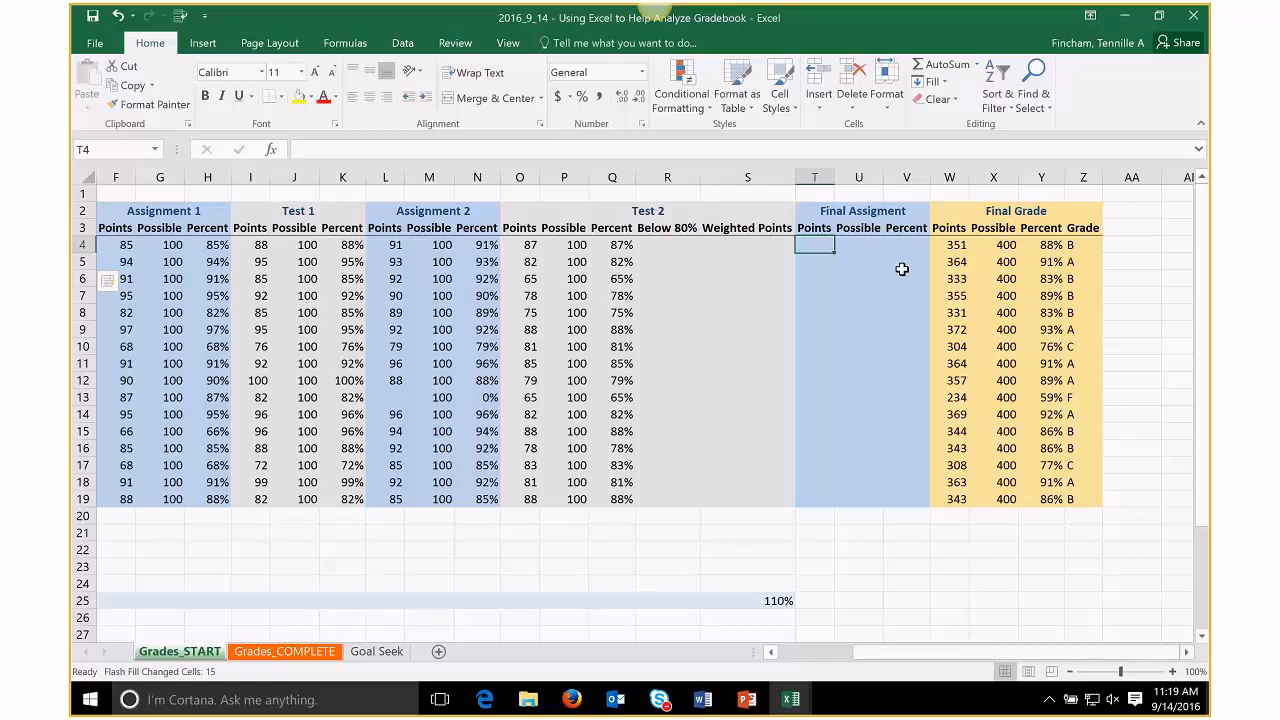
{"action": "type", "text": "80"}
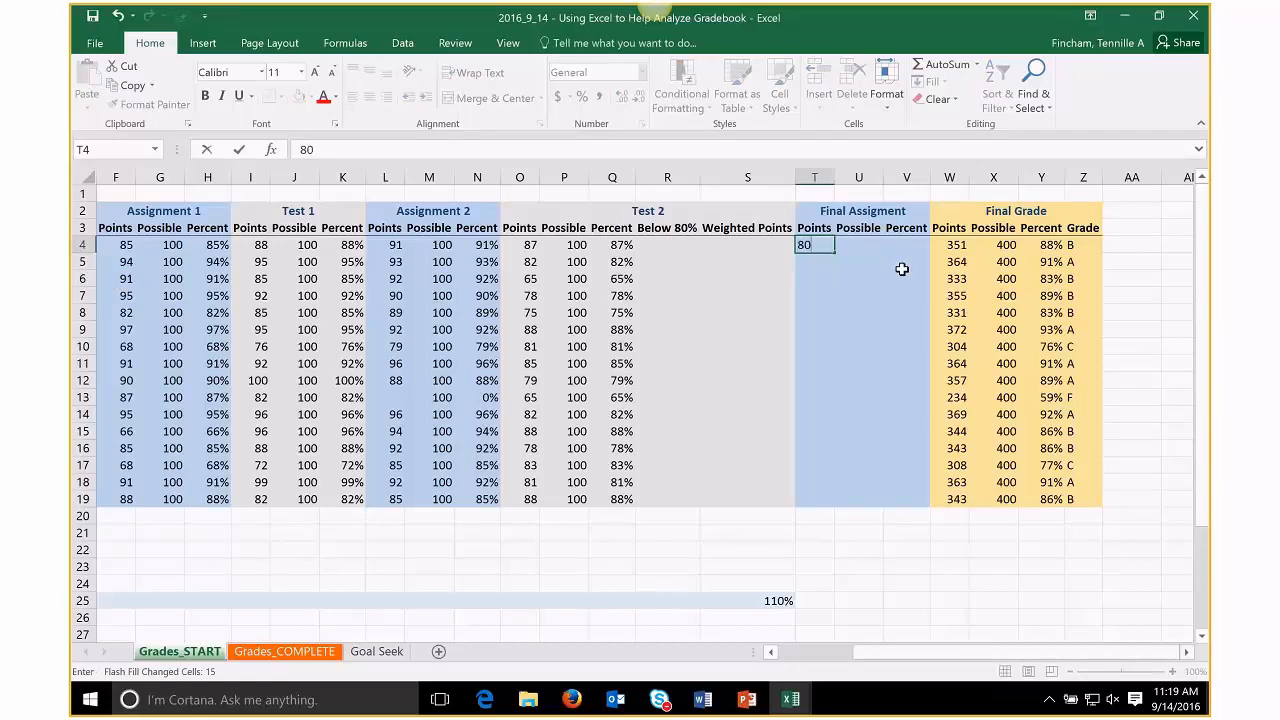
{"action": "key", "text": "Tab"}
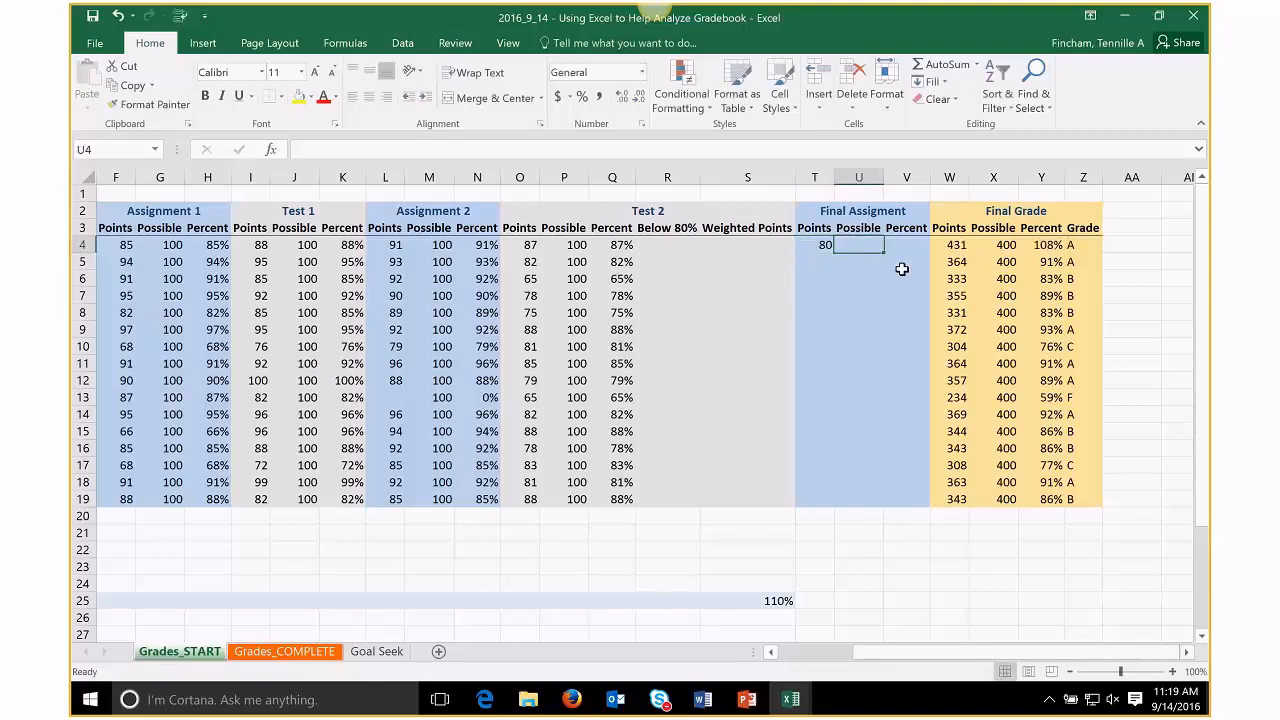
{"action": "type", "text": "100"}
{"action": "key", "text": "Tab"}
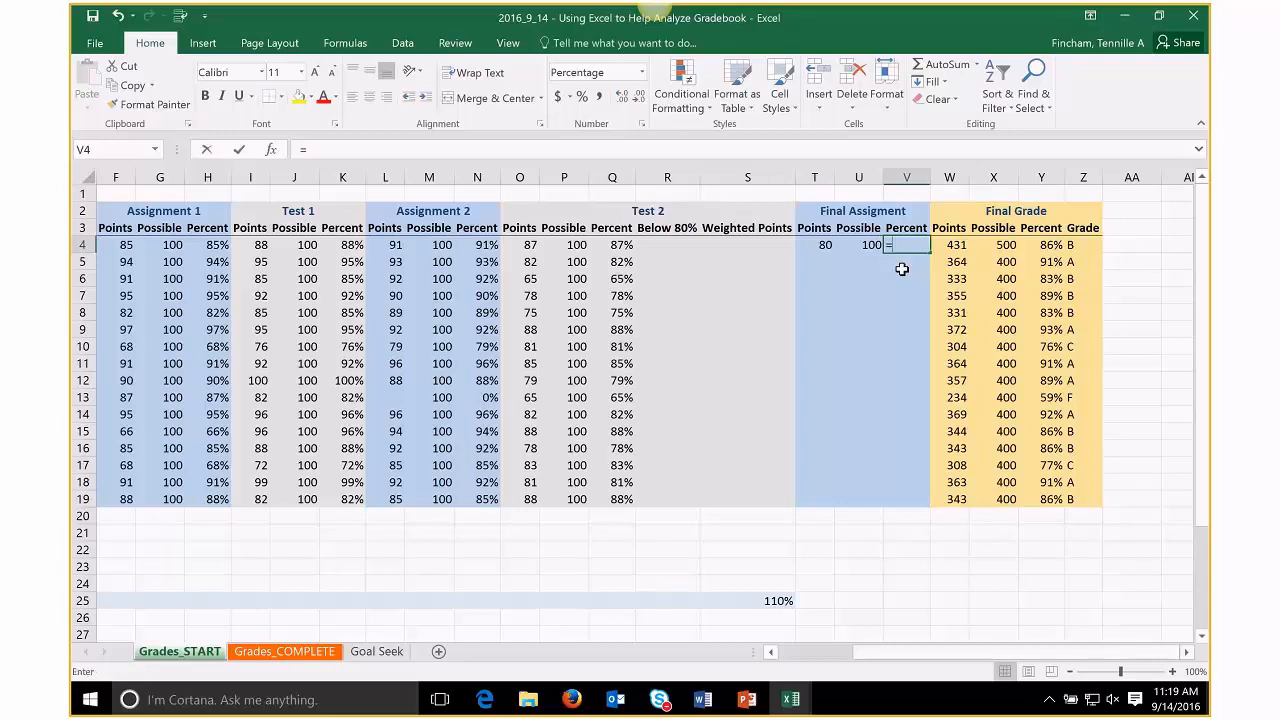
- Calculate the Final Assignment percent in V4 with the formula =T4/U4
{"action": "type", "text": "="}
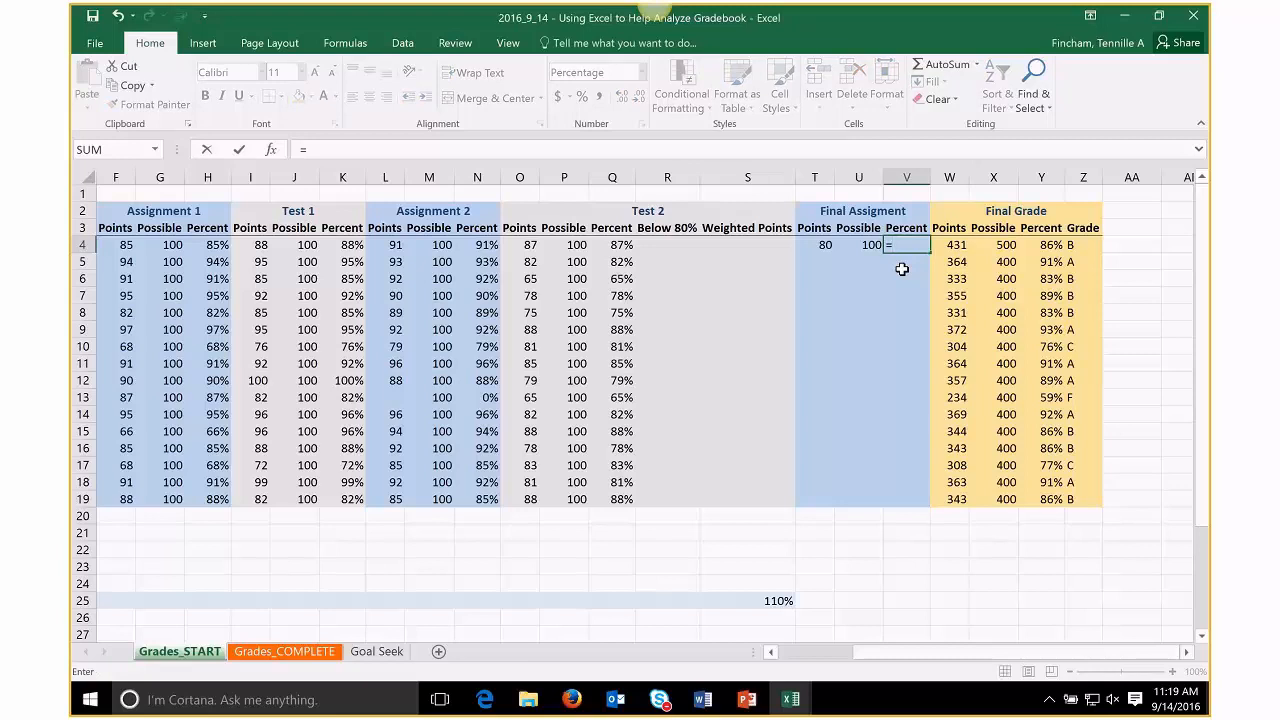
{"action": "left_click", "coordinate": [816, 248]}
{"action": "type", "text": "/"}
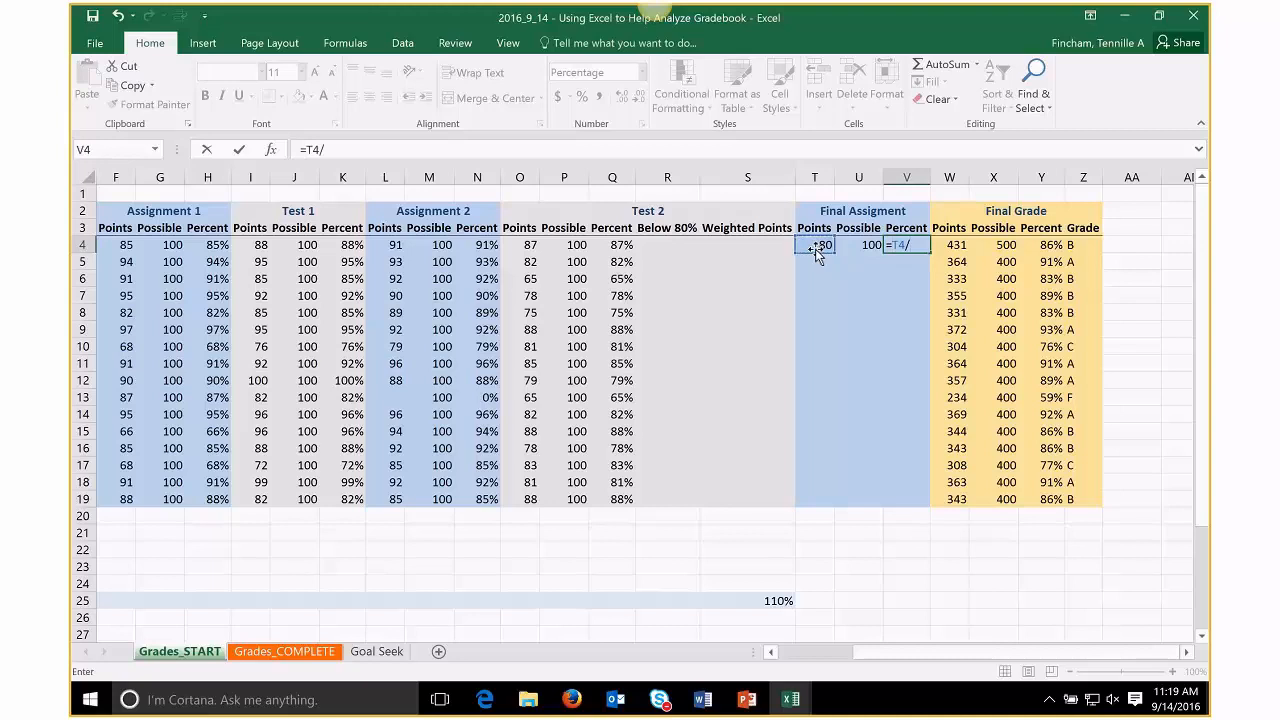
{"action": "left_click", "coordinate": [870, 250]}
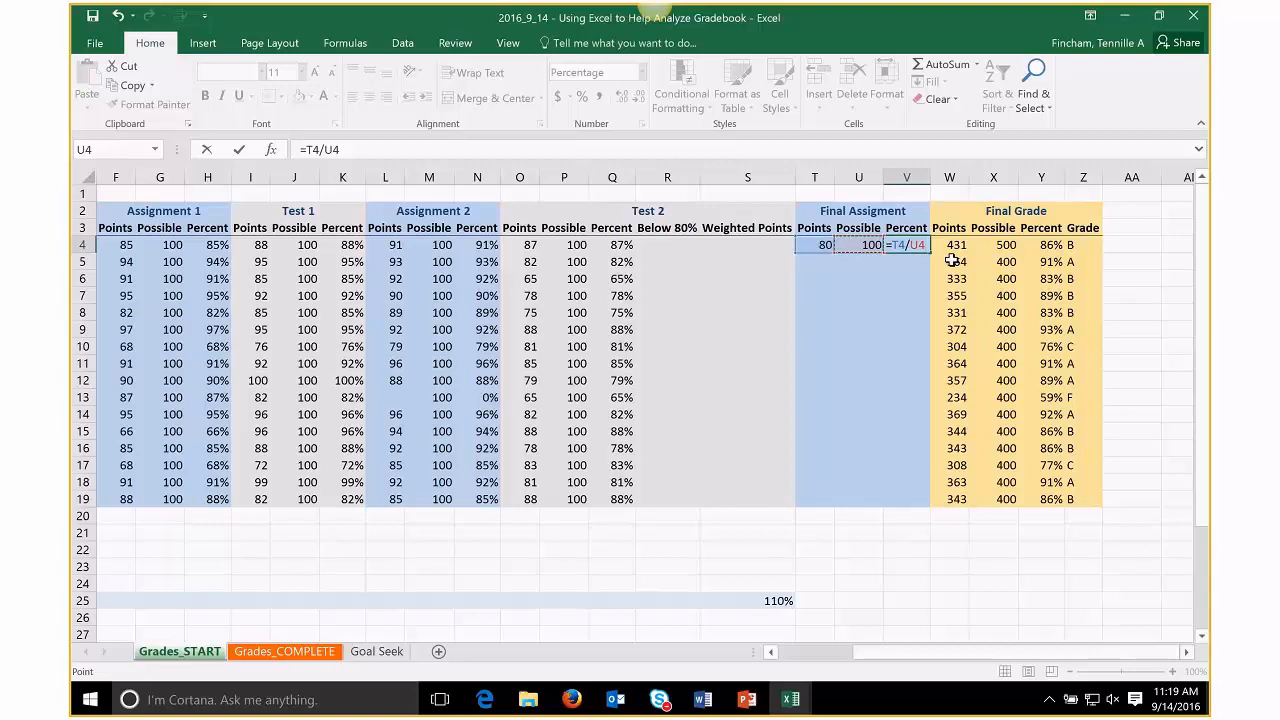
{"action": "key", "text": "Return"}
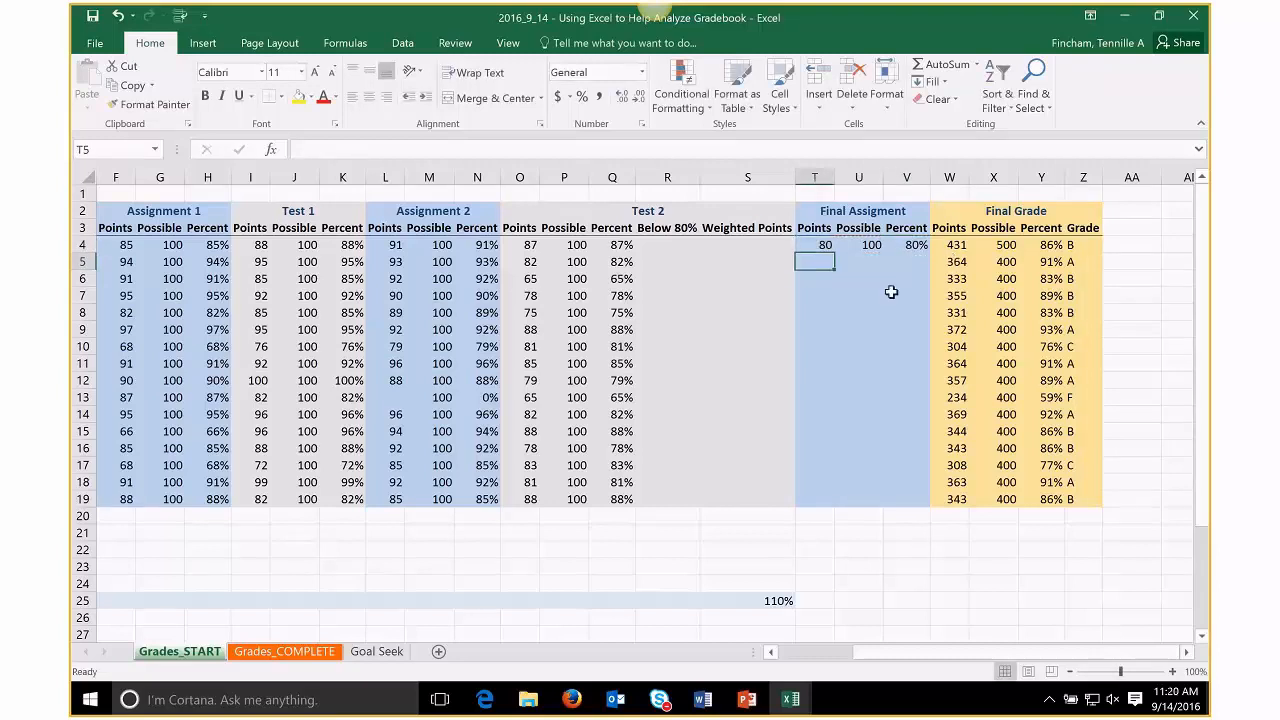
- Fill the Final Assignment points, possible and percent from T4:V4 down through row 19, and check the formula in V4
{"action": "left_click", "coordinate": [817, 244]}
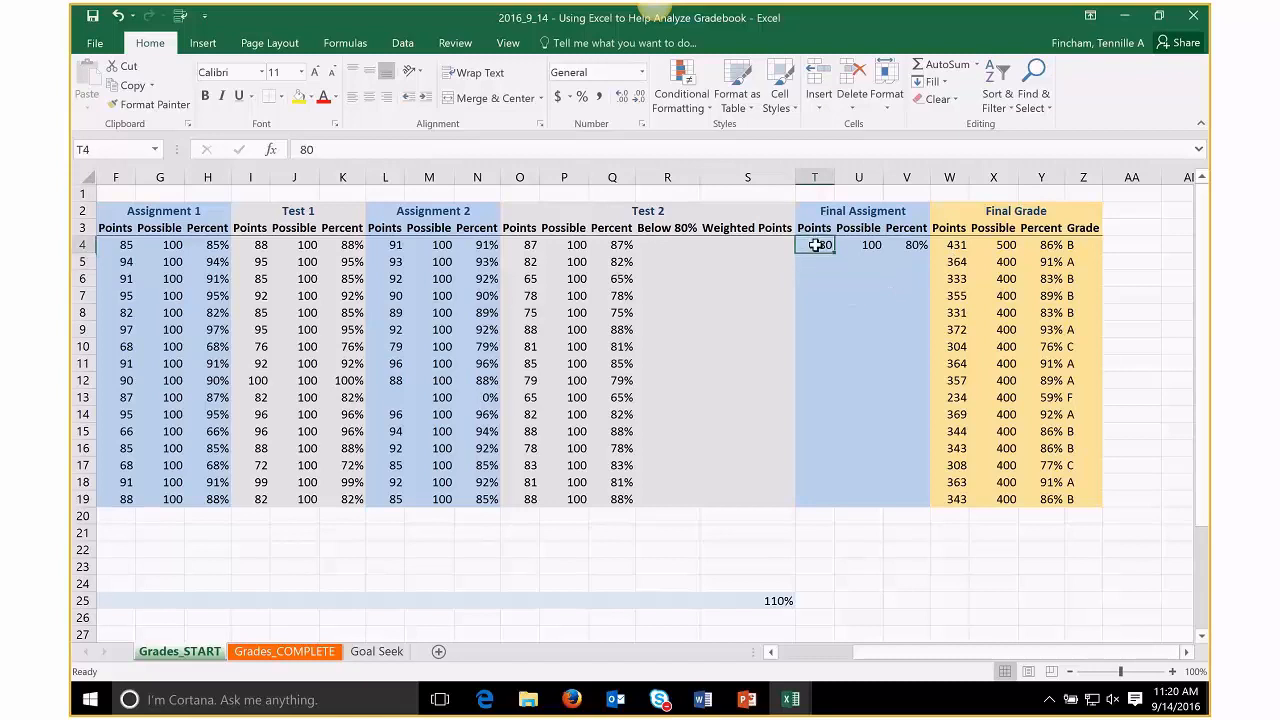
{"action": "left_click_drag", "start_coordinate": [817, 245], "coordinate": [930, 253]}
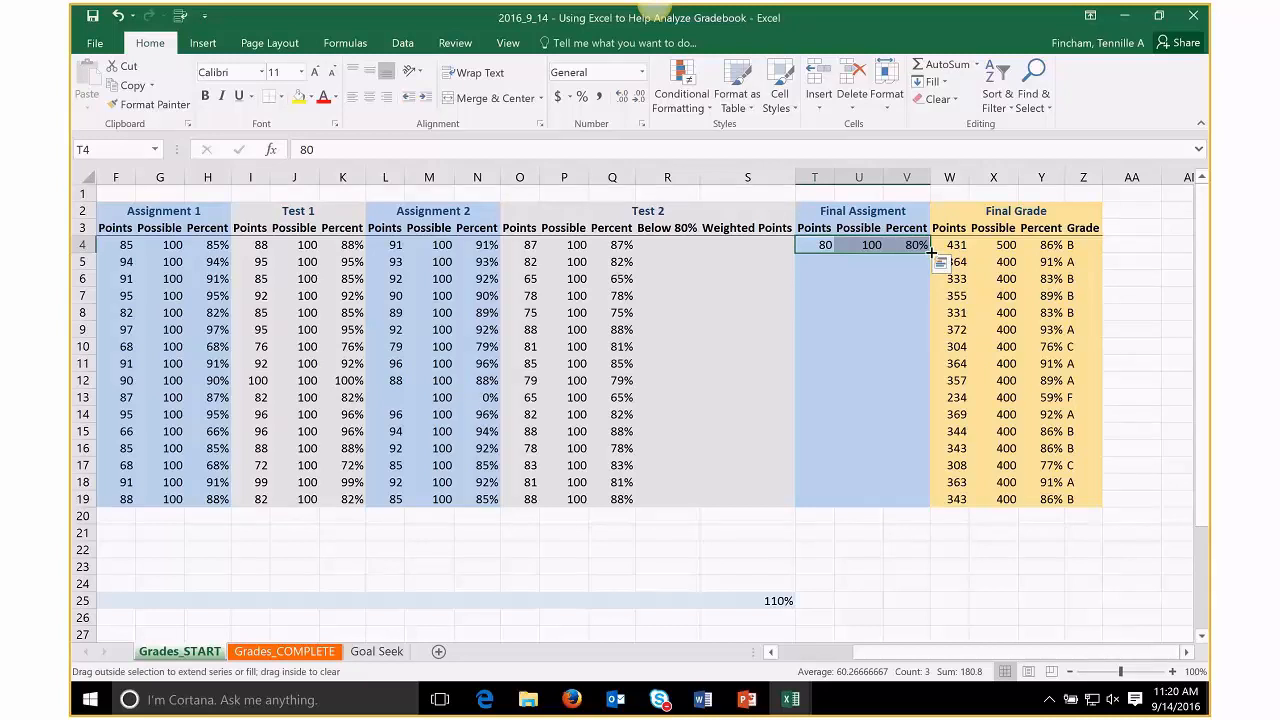
{"action": "left_click_drag", "start_coordinate": [930, 253], "coordinate": [921, 502]}
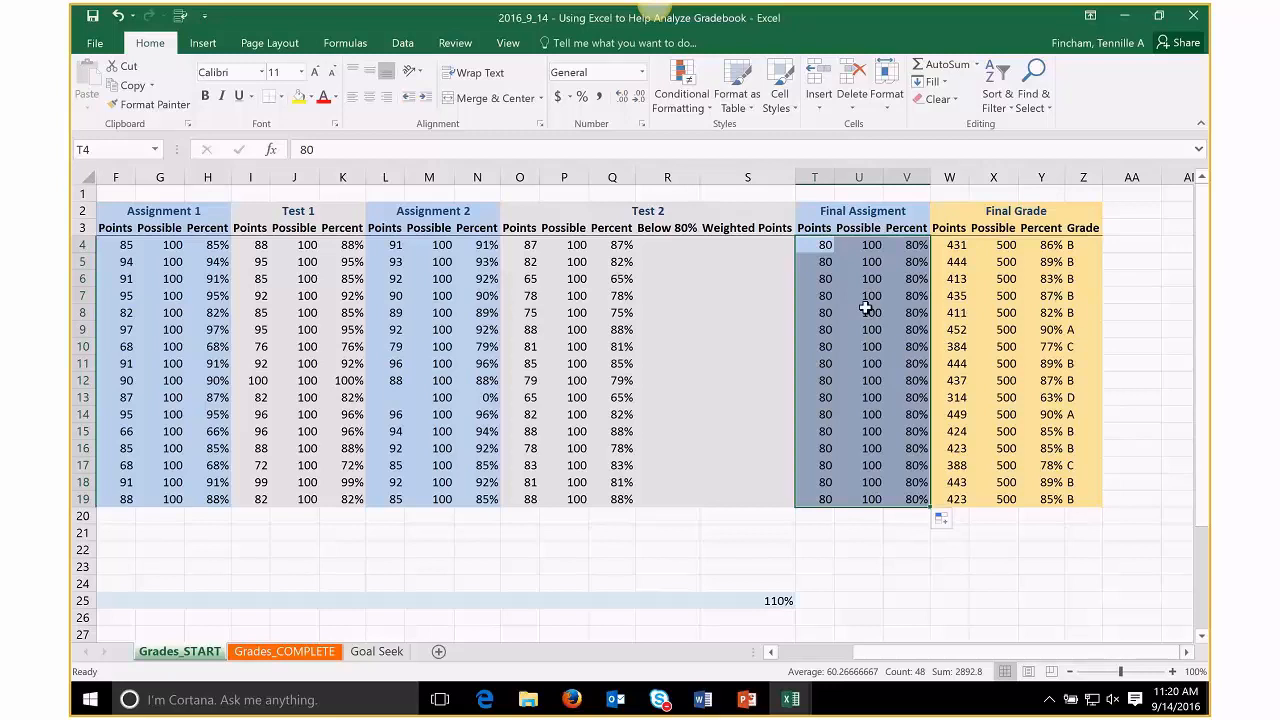
{"action": "left_click", "coordinate": [900, 246]}
- Calculate the average of the Assignment 1 points in F21 with AVERAGE over F4:F19
{"action": "left_click_drag", "start_coordinate": [935, 652], "coordinate": [898, 655]}
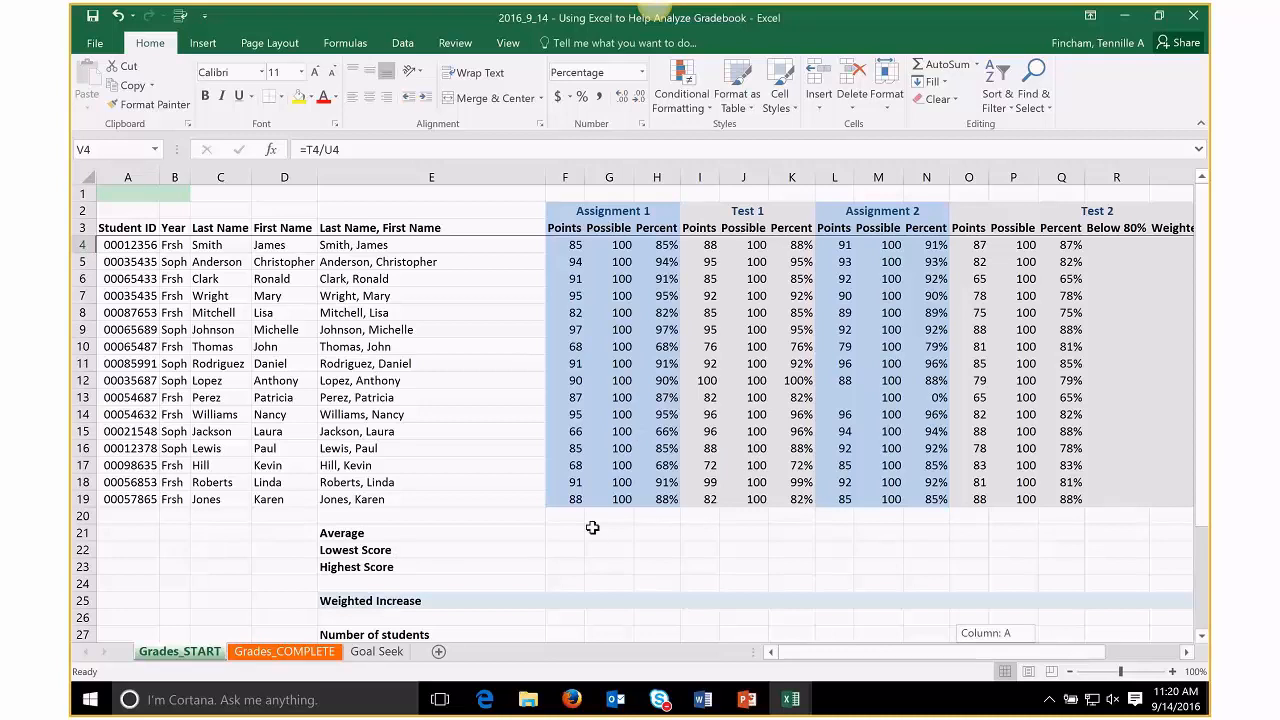
{"action": "left_click", "coordinate": [555, 536]}
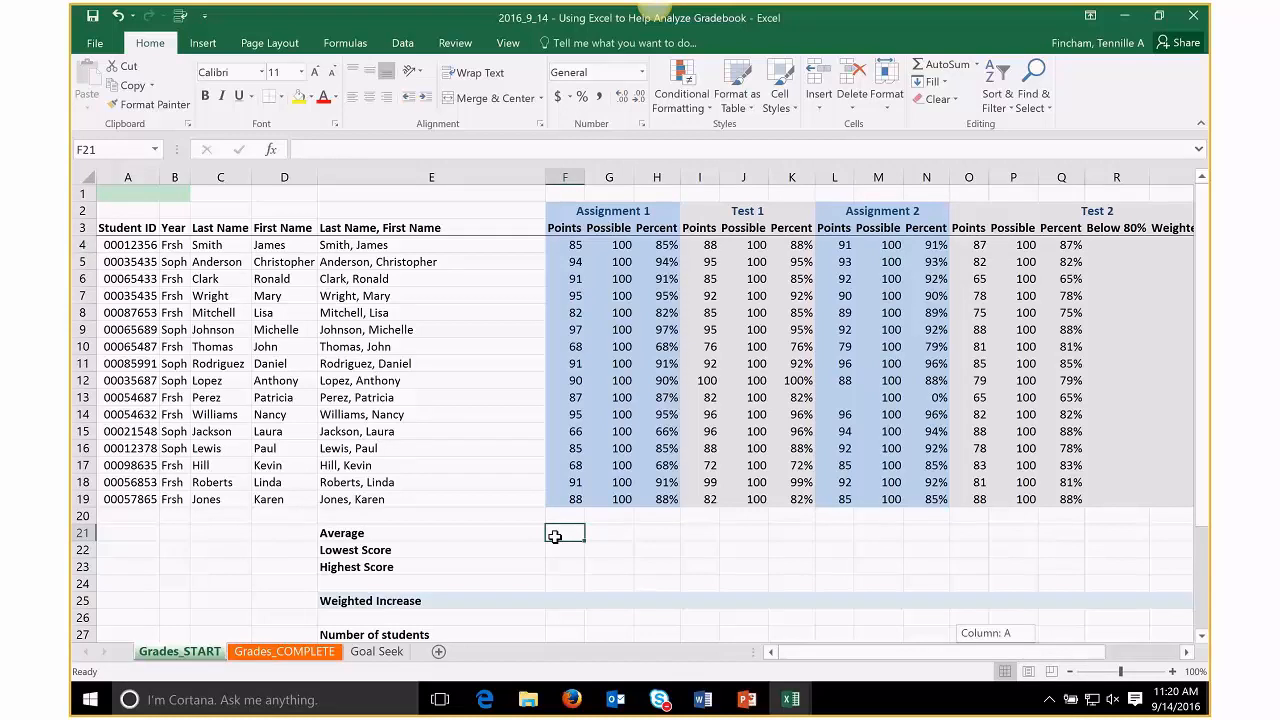
{"action": "type", "text": "="}
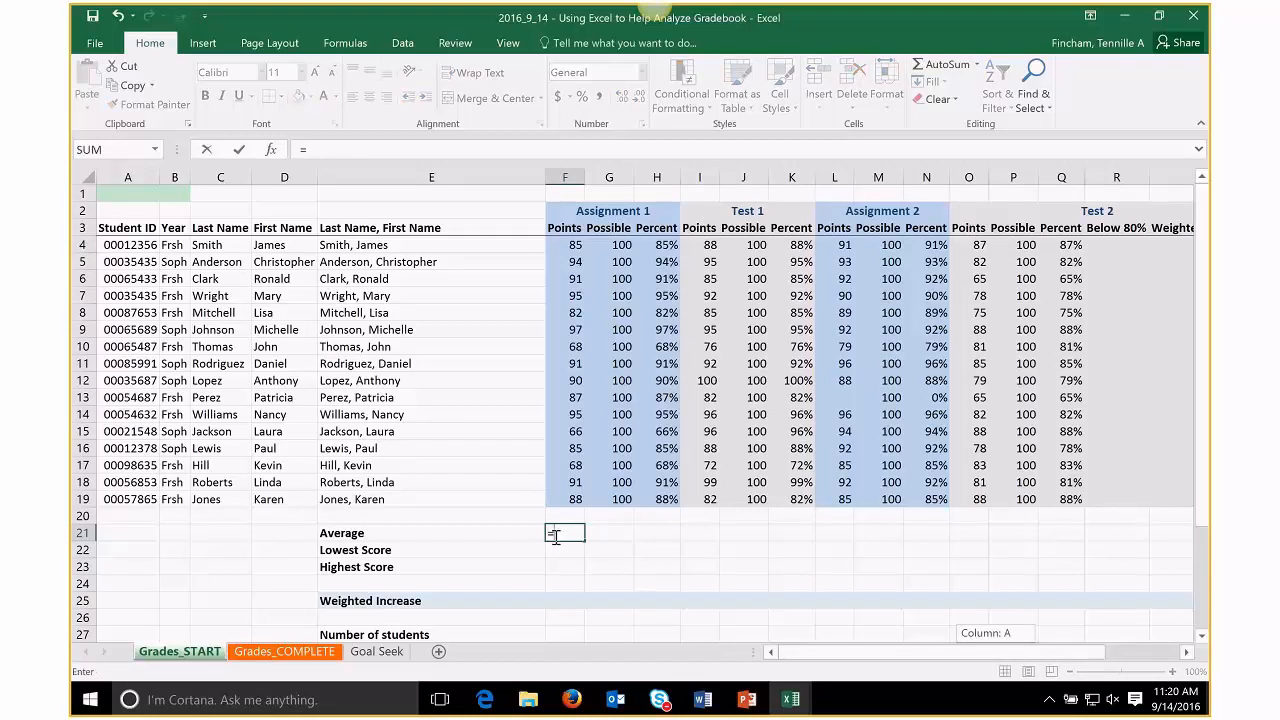
{"action": "type", "text": "average"}
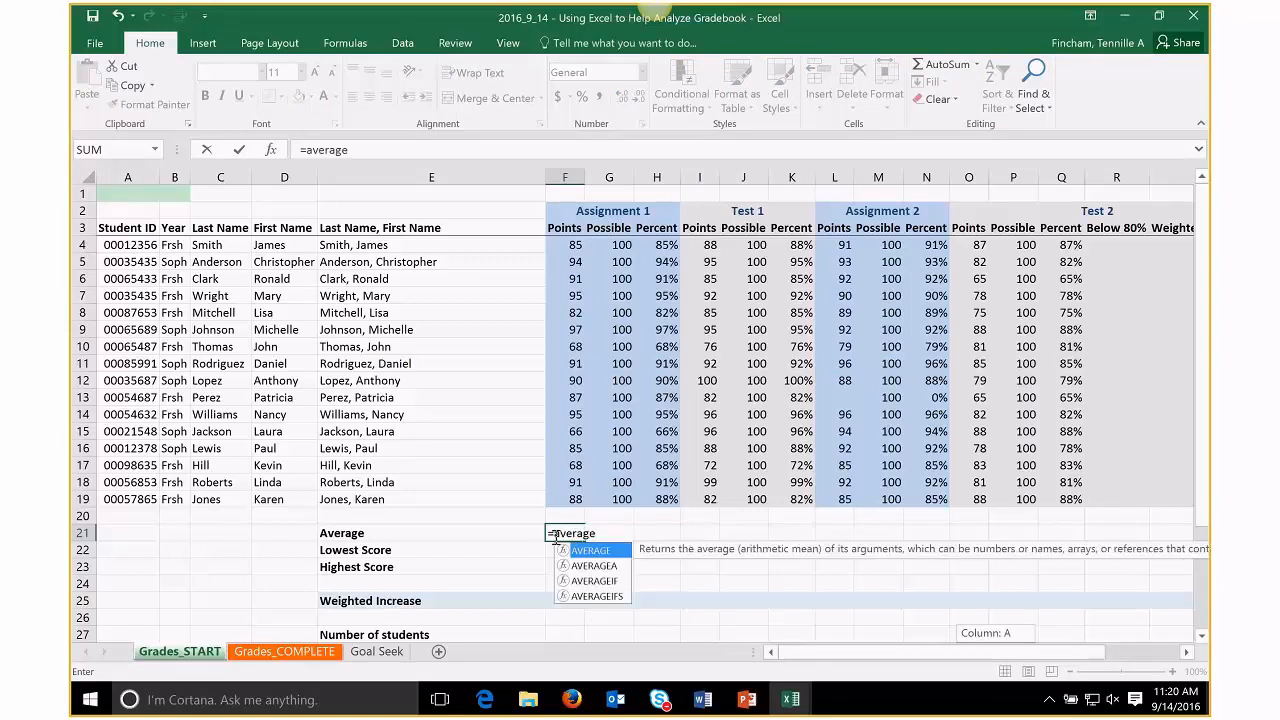
{"action": "key", "text": "Tab"}
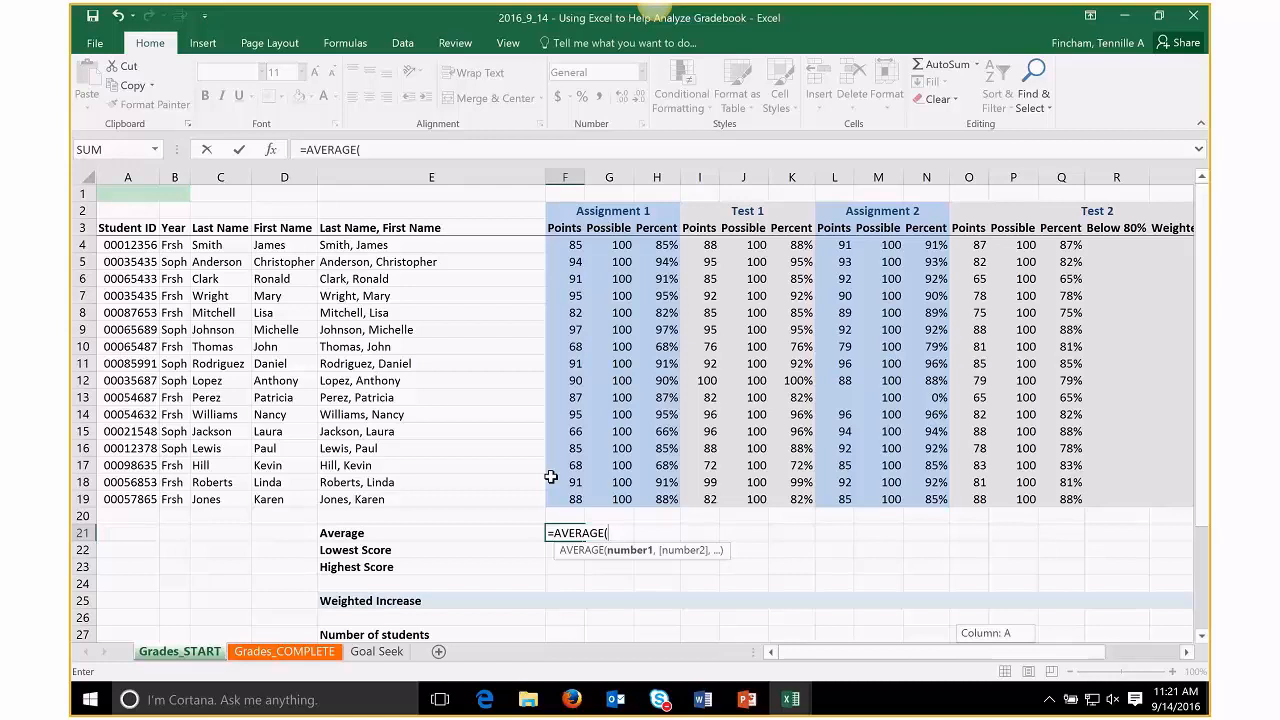
{"action": "left_click", "coordinate": [563, 245]}
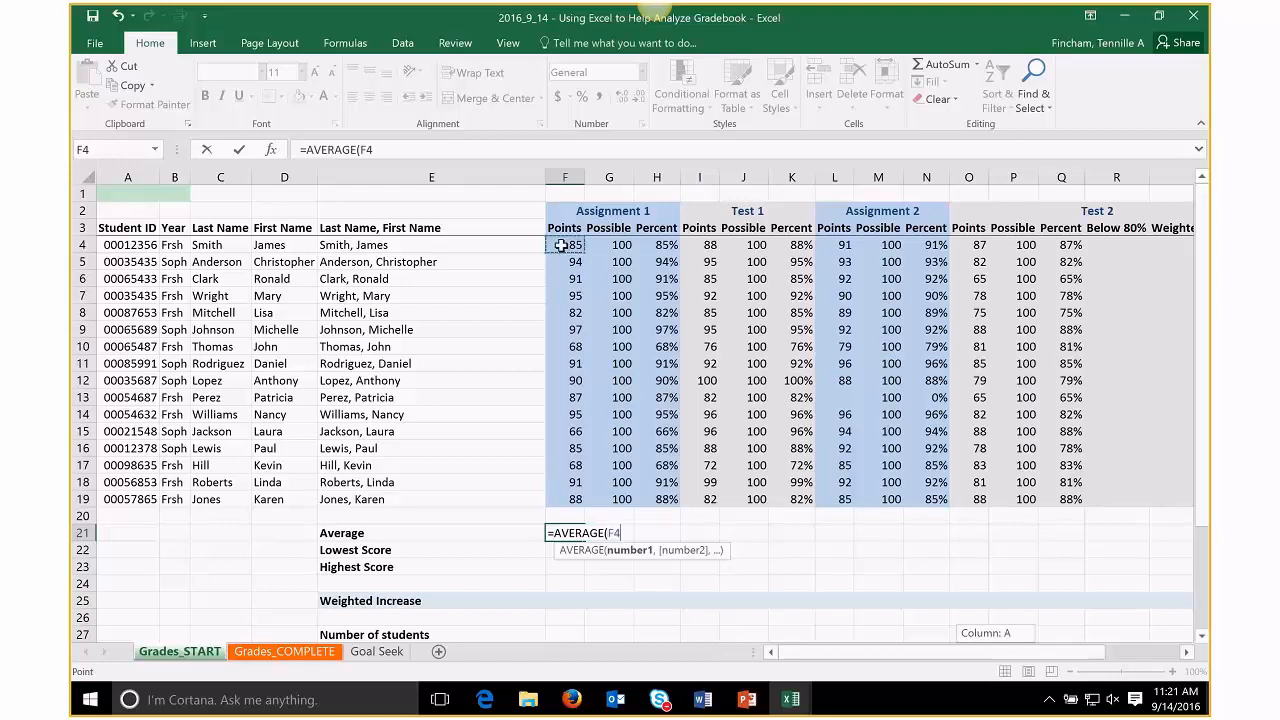
{"action": "left_click_drag", "start_coordinate": [563, 245], "coordinate": [562, 498]}
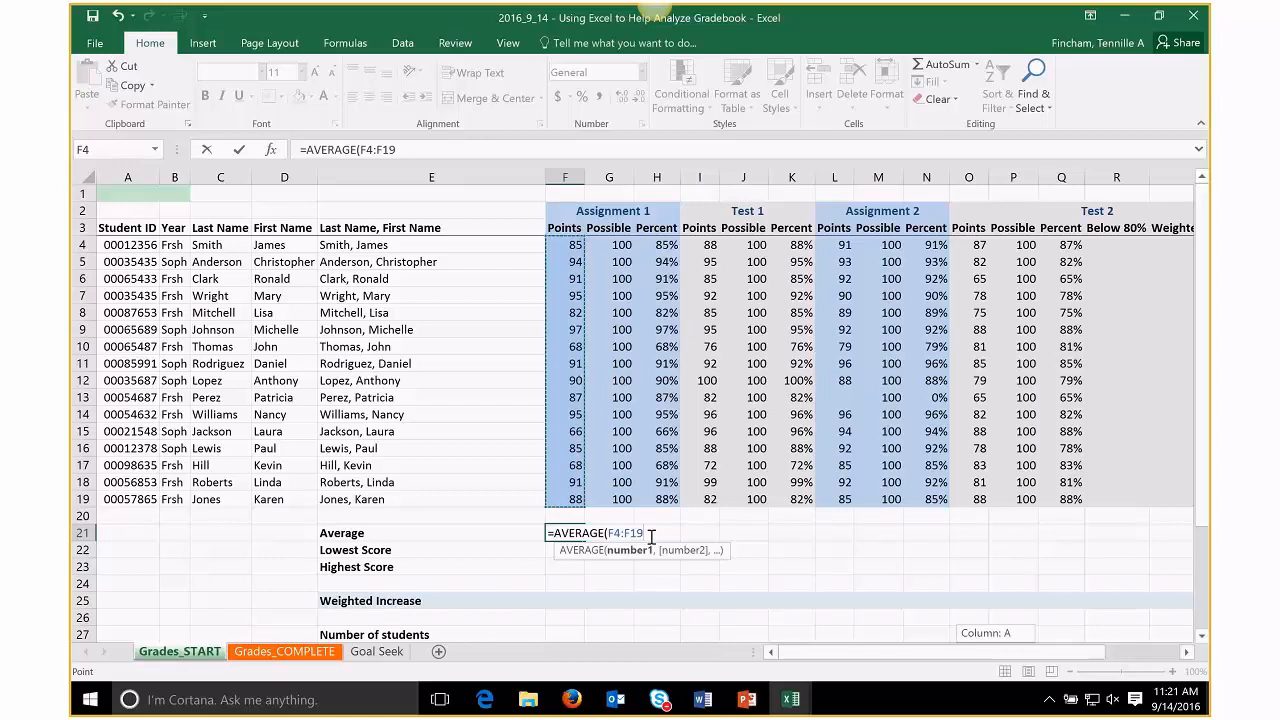
{"action": "key", "text": "Return"}
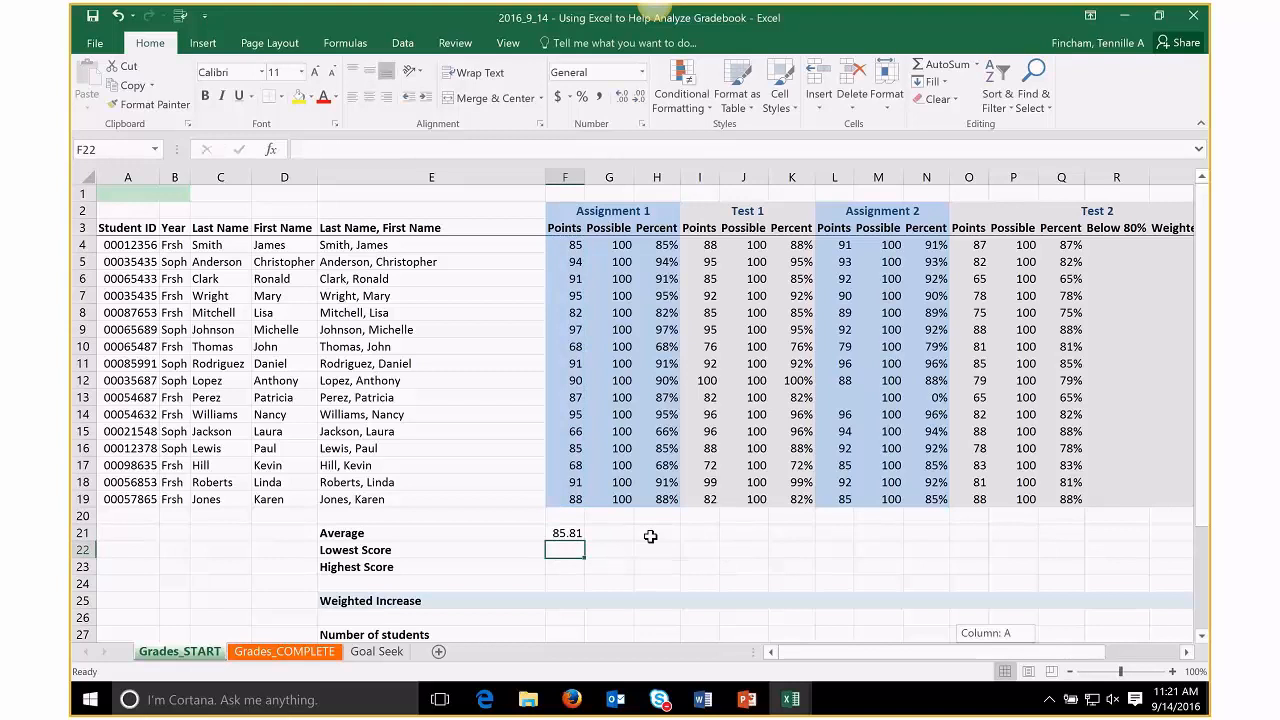
- Calculate the lowest Assignment 1 score in F22 with MIN over F4:F19
{"action": "type", "text": "="}
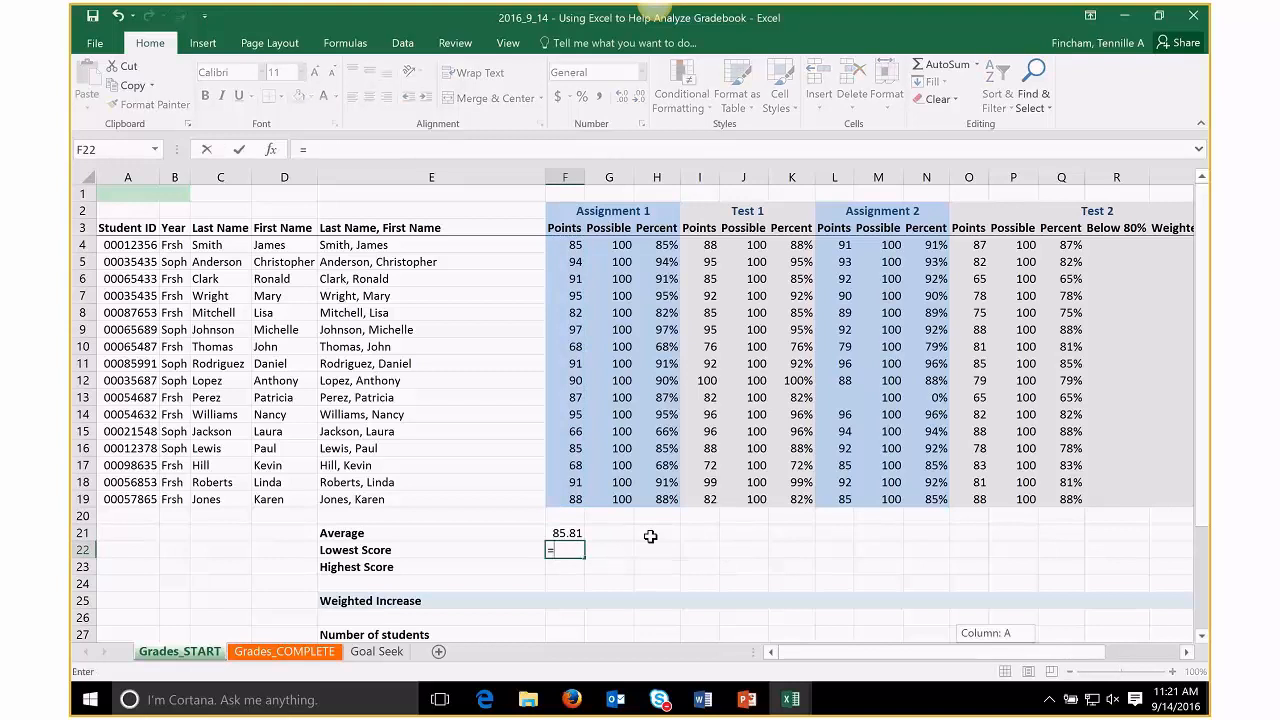
{"action": "type", "text": "min"}
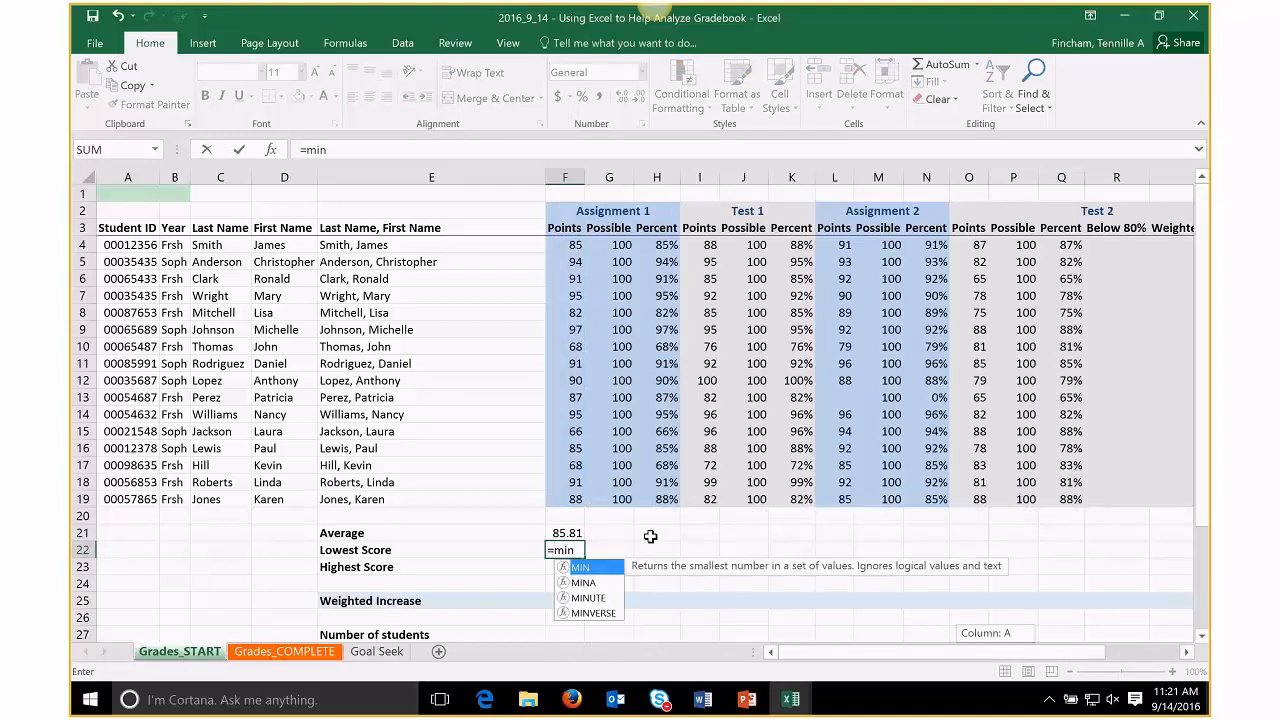
{"action": "key", "text": "Tab"}
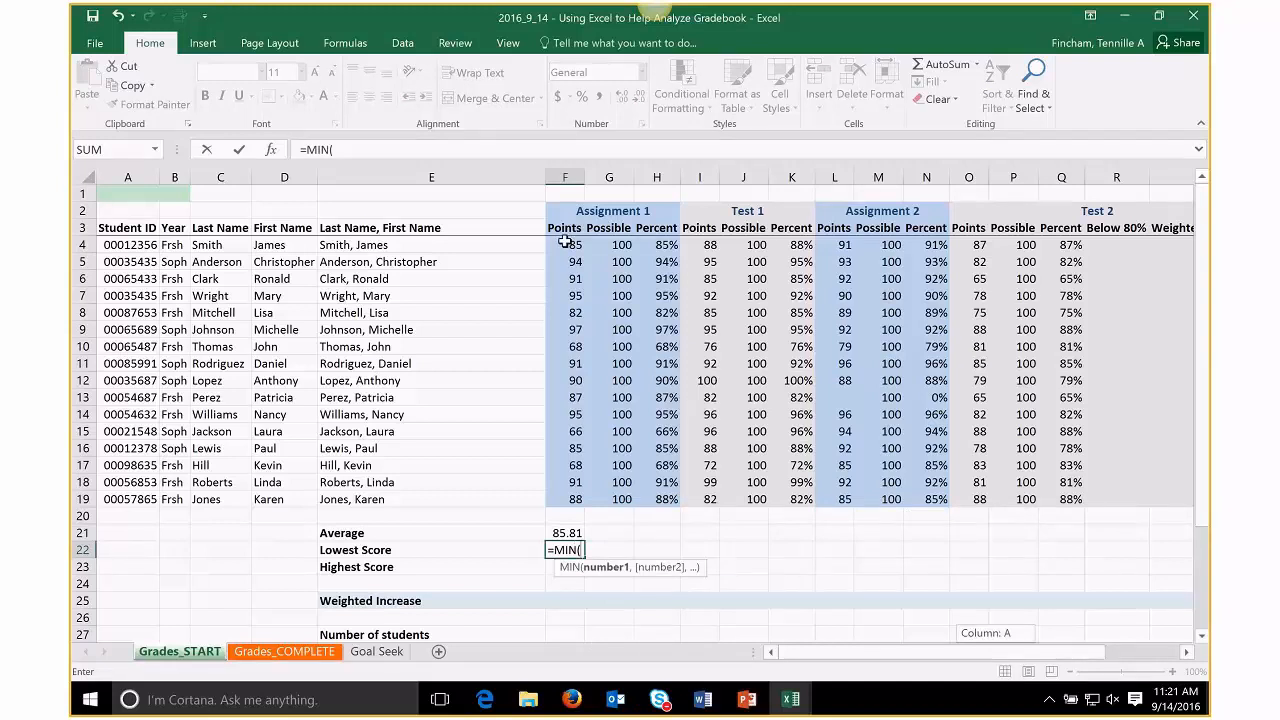
{"action": "left_click_drag", "start_coordinate": [565, 242], "coordinate": [566, 497]}
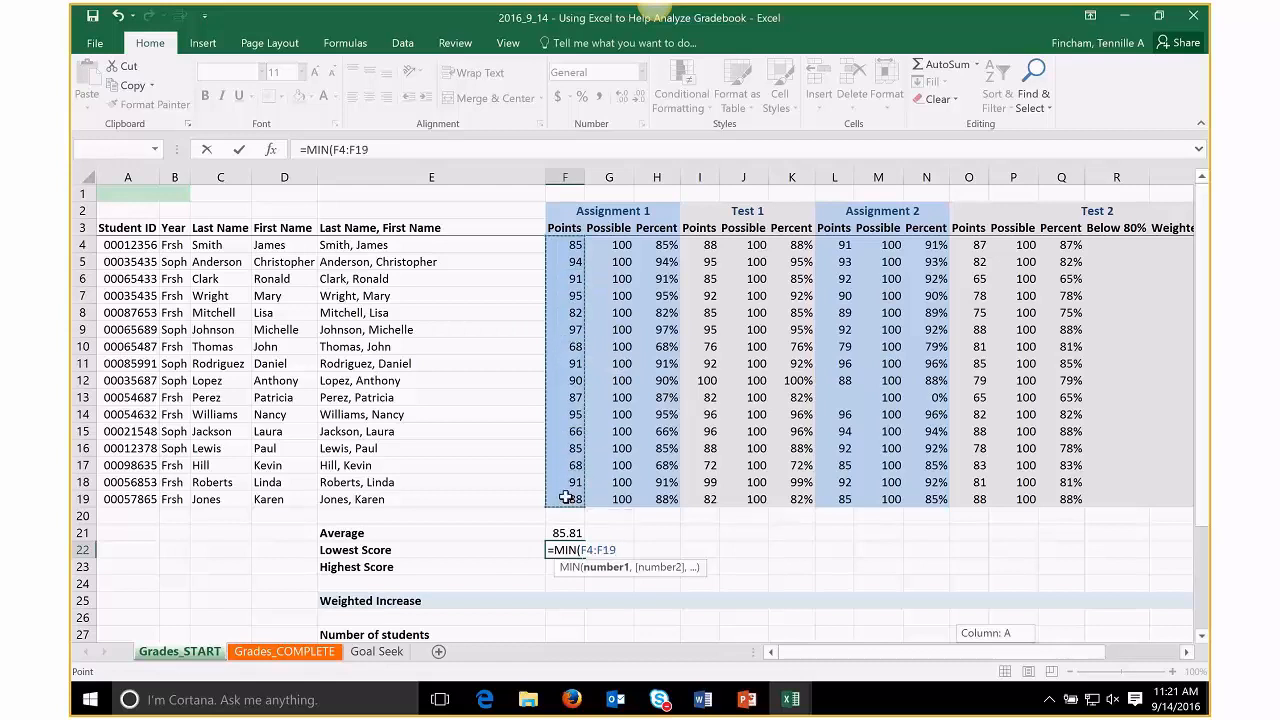
{"action": "key", "text": "Return"}
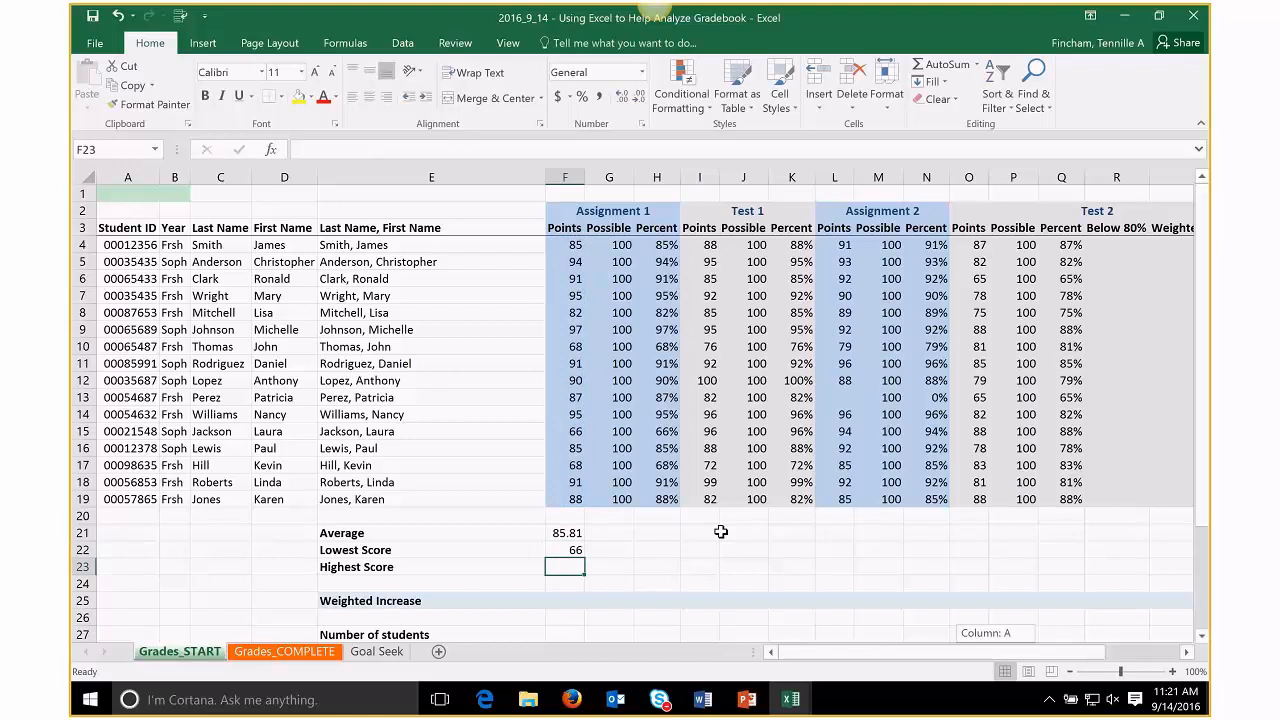
- Calculate the highest Assignment 1 score in F23 with =MAX(F4:F19)
{"action": "type", "text": "=MA"}
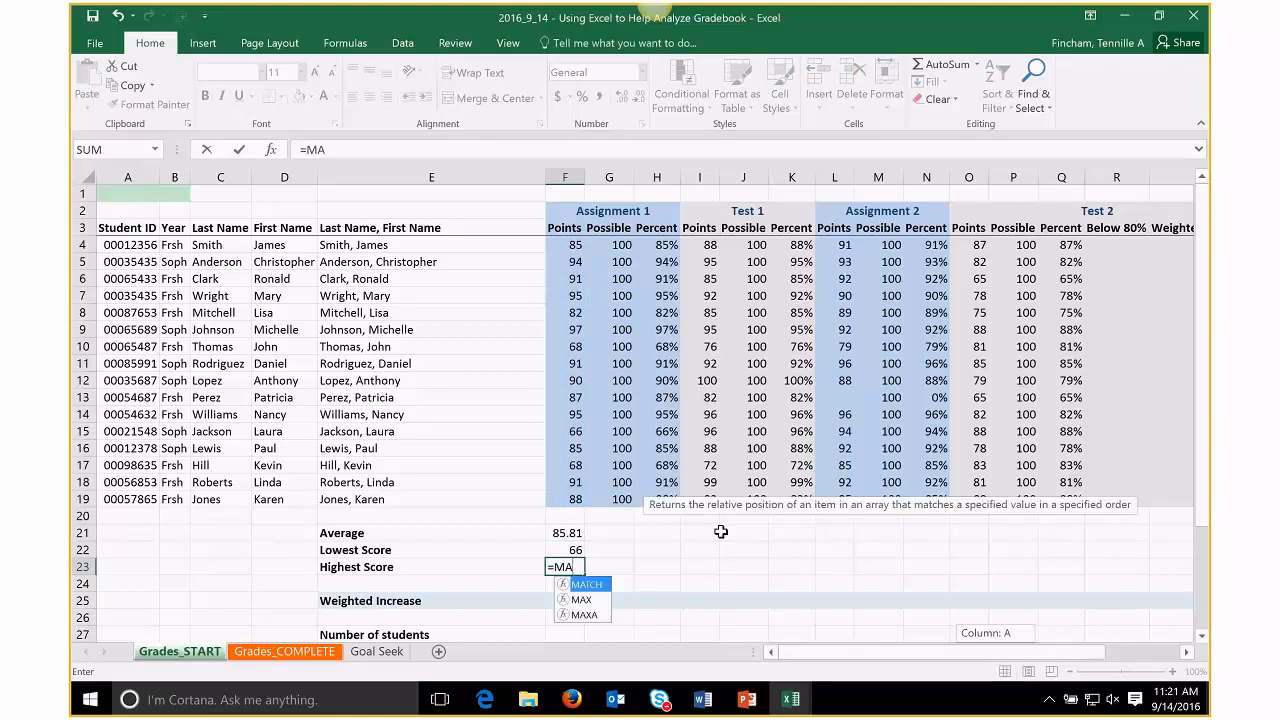
{"action": "type", "text": "X"}
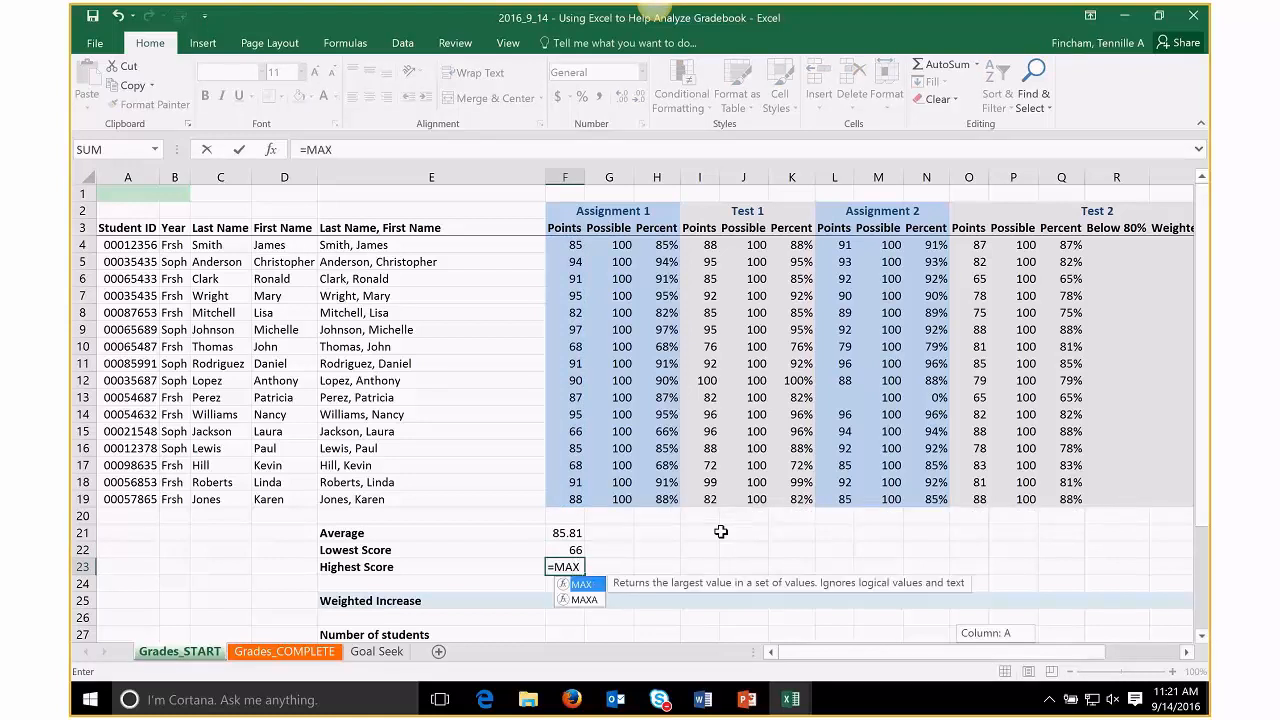
{"action": "type", "text": "("}
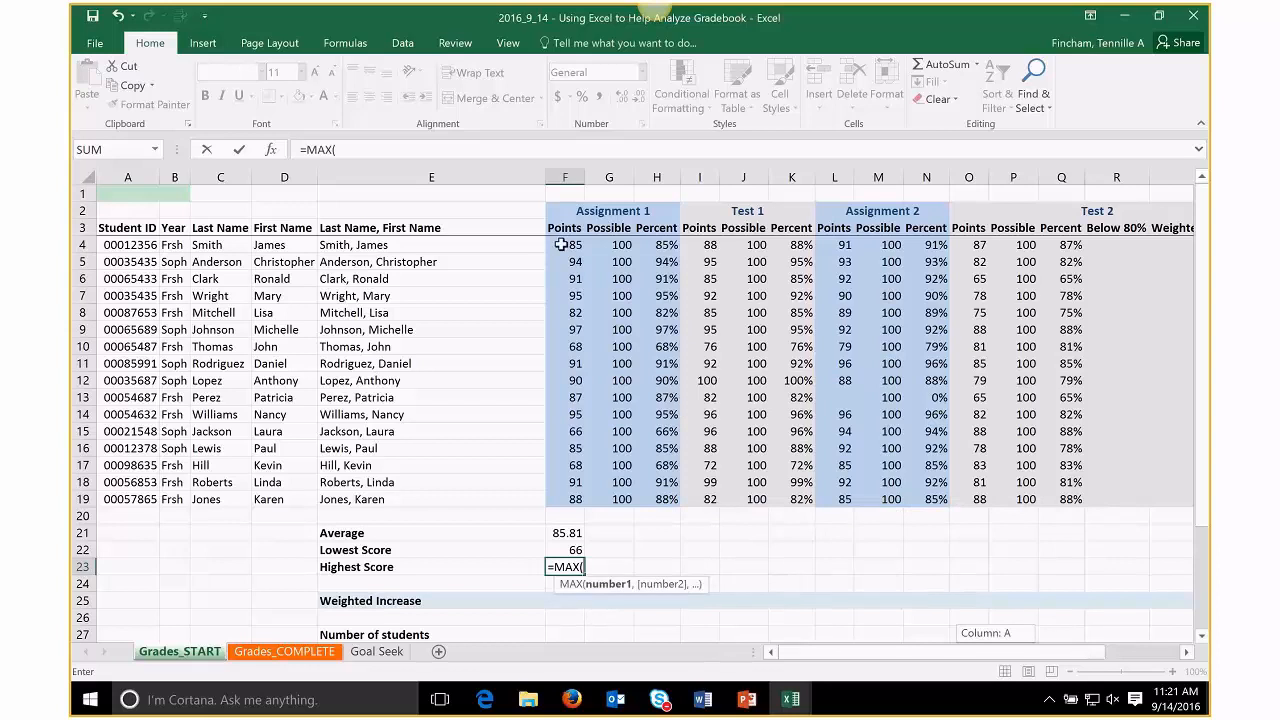
{"action": "left_click_drag", "start_coordinate": [562, 244], "coordinate": [565, 499]}
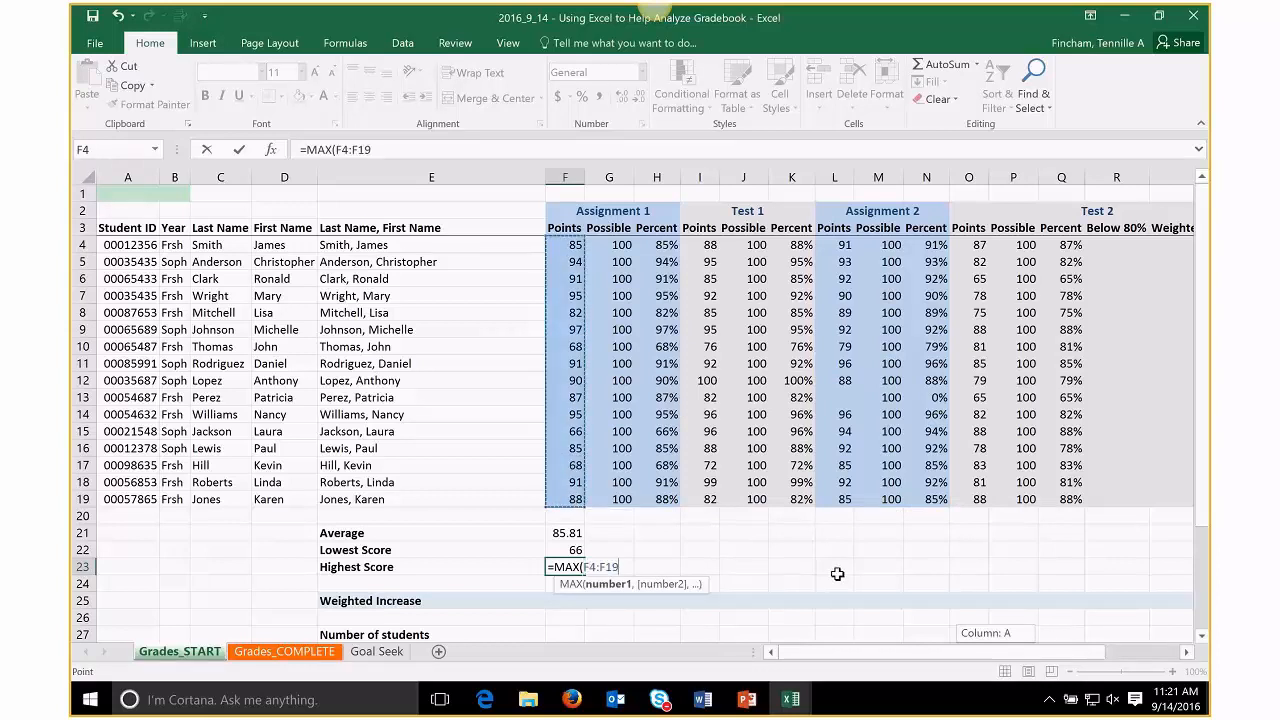
{"action": "type", "text": ")"}
{"action": "key", "text": "Return"}
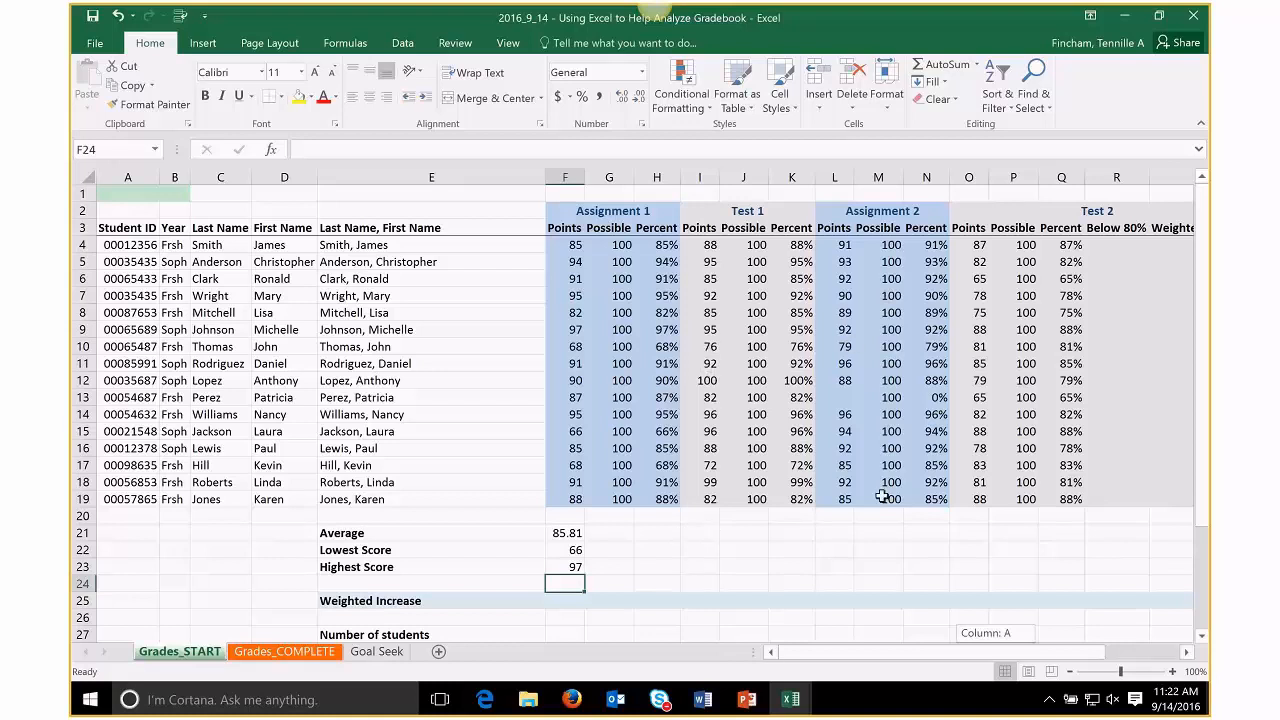
- Copy the average, lowest and highest score formulas from F21:F23 to I21:I23 for Test 1, and check the pasted formulas
{"action": "left_click", "coordinate": [570, 533]}
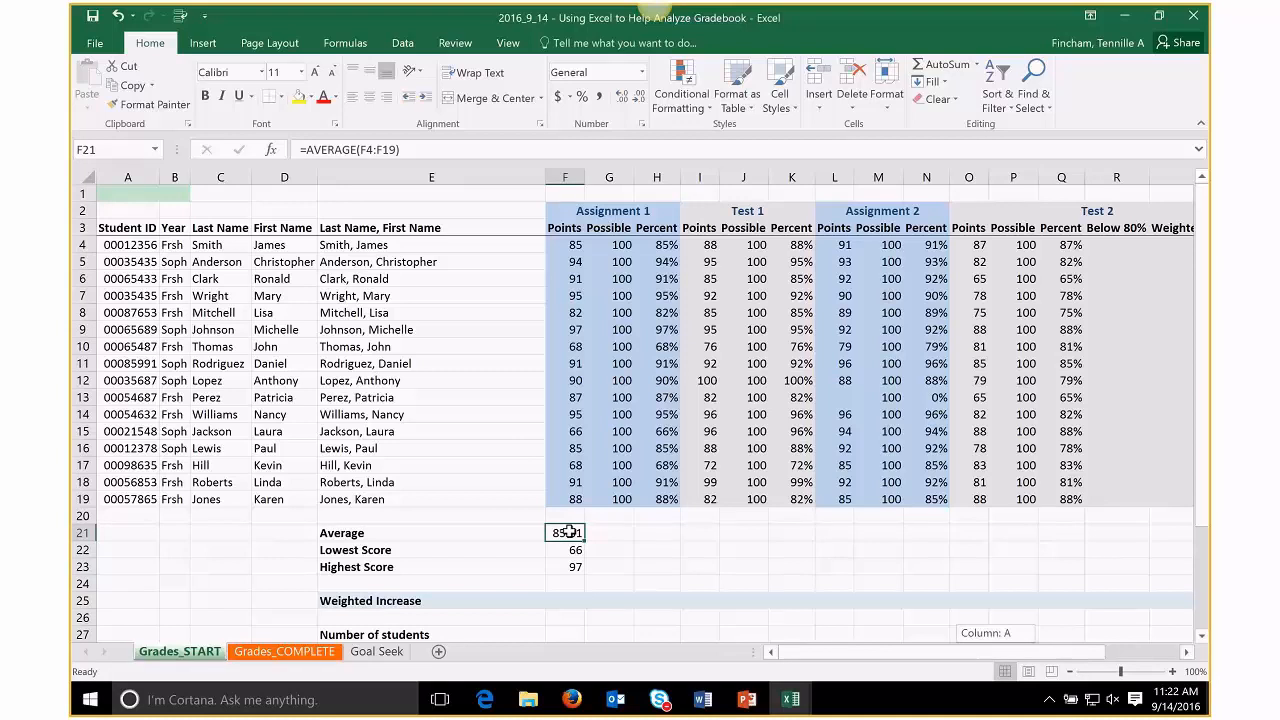
{"action": "left_click_drag", "start_coordinate": [565, 533], "coordinate": [569, 564]}
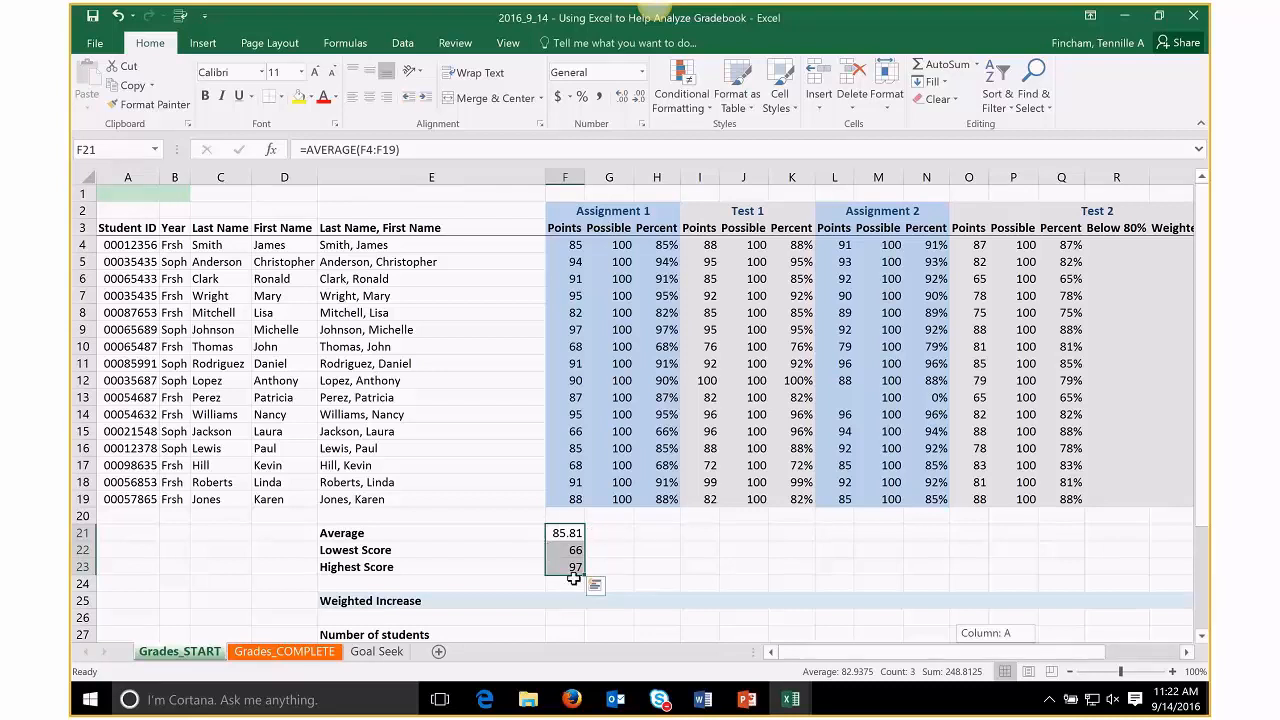
{"action": "key", "text": "ctrl+c"}
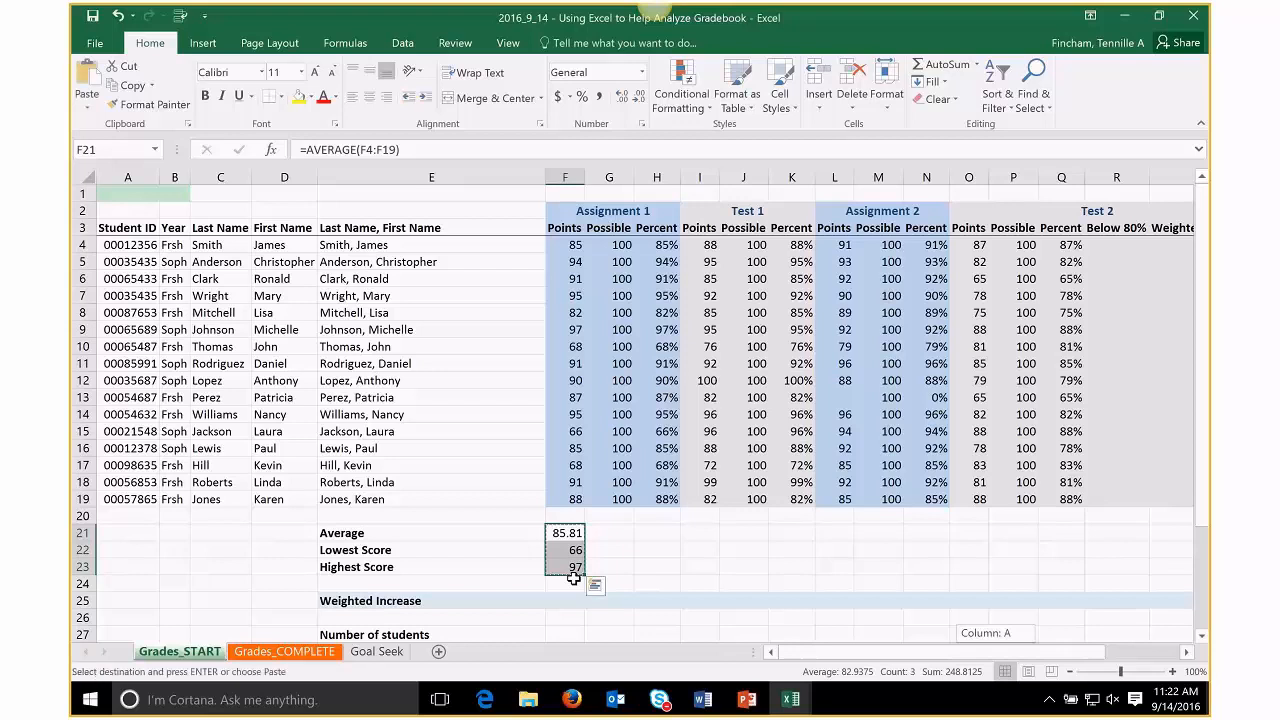
{"action": "left_click", "coordinate": [702, 530]}
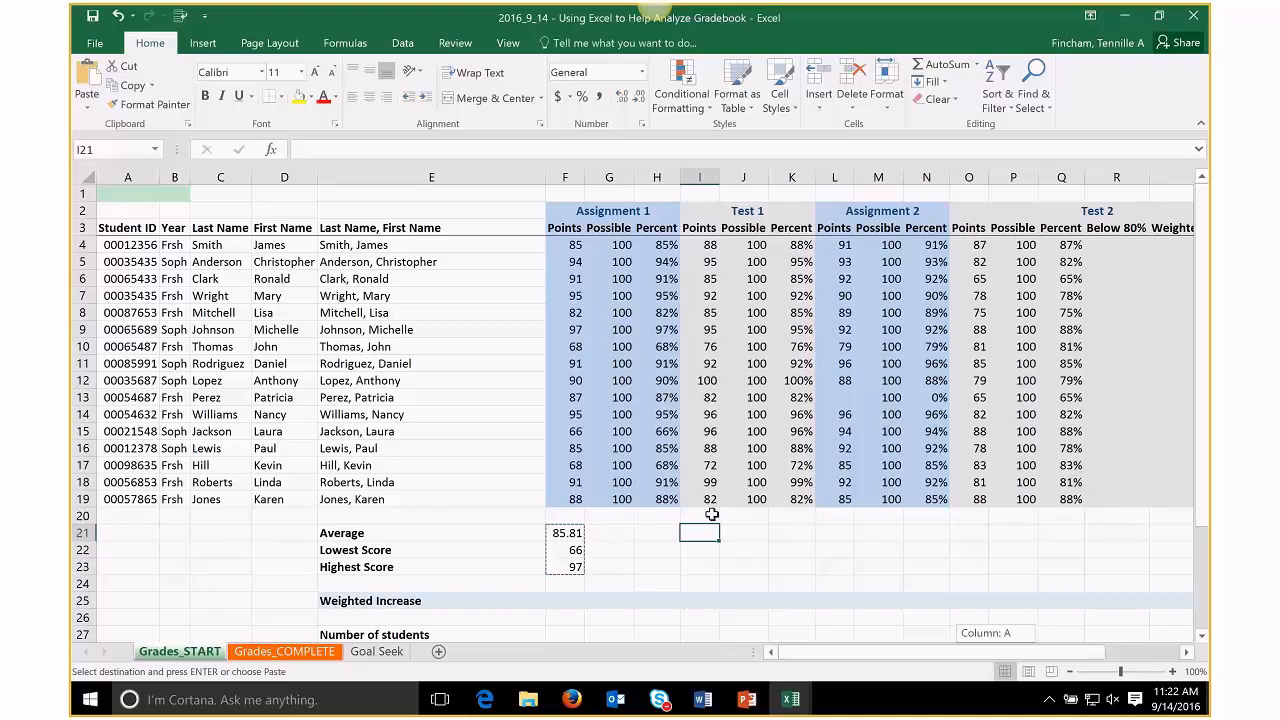
{"action": "key", "text": "ctrl+v"}
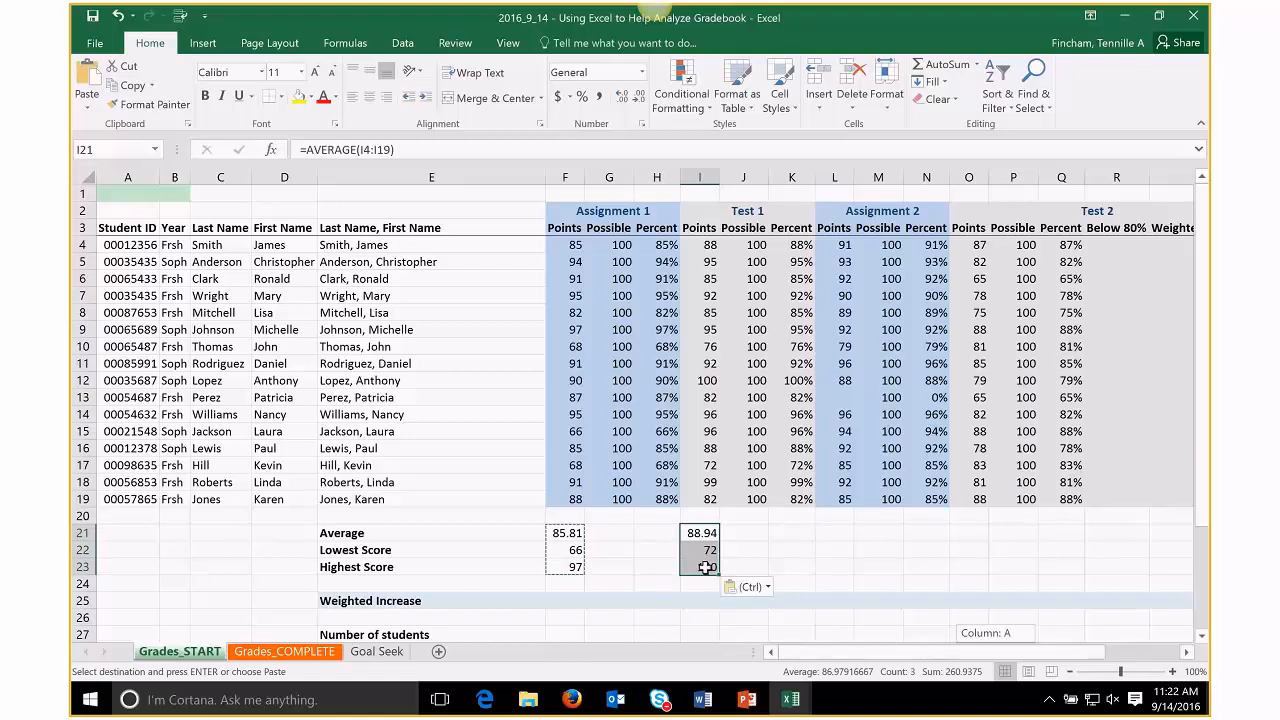
{"action": "left_click", "coordinate": [700, 533]}
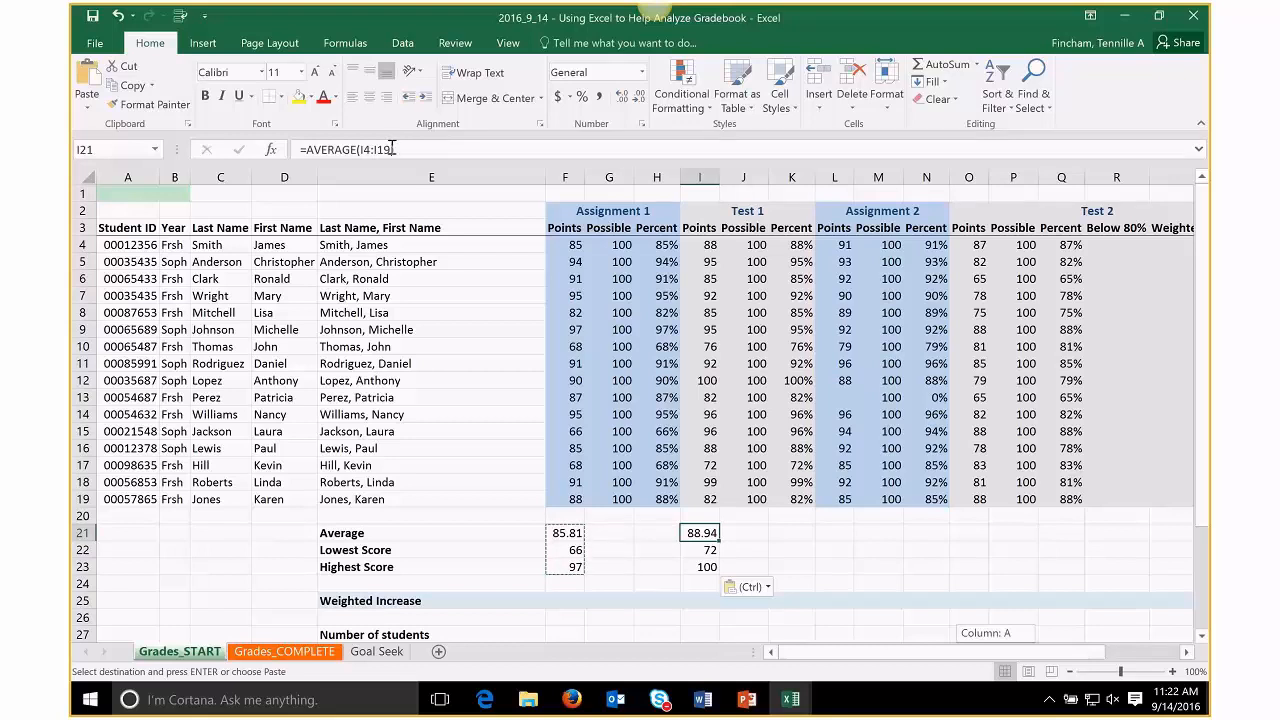
{"action": "left_click", "coordinate": [694, 551]}
{"action": "left_click", "coordinate": [691, 568]}
{"action": "left_click", "coordinate": [690, 535]}
{"action": "left_click_drag", "start_coordinate": [392, 150], "coordinate": [358, 151]}
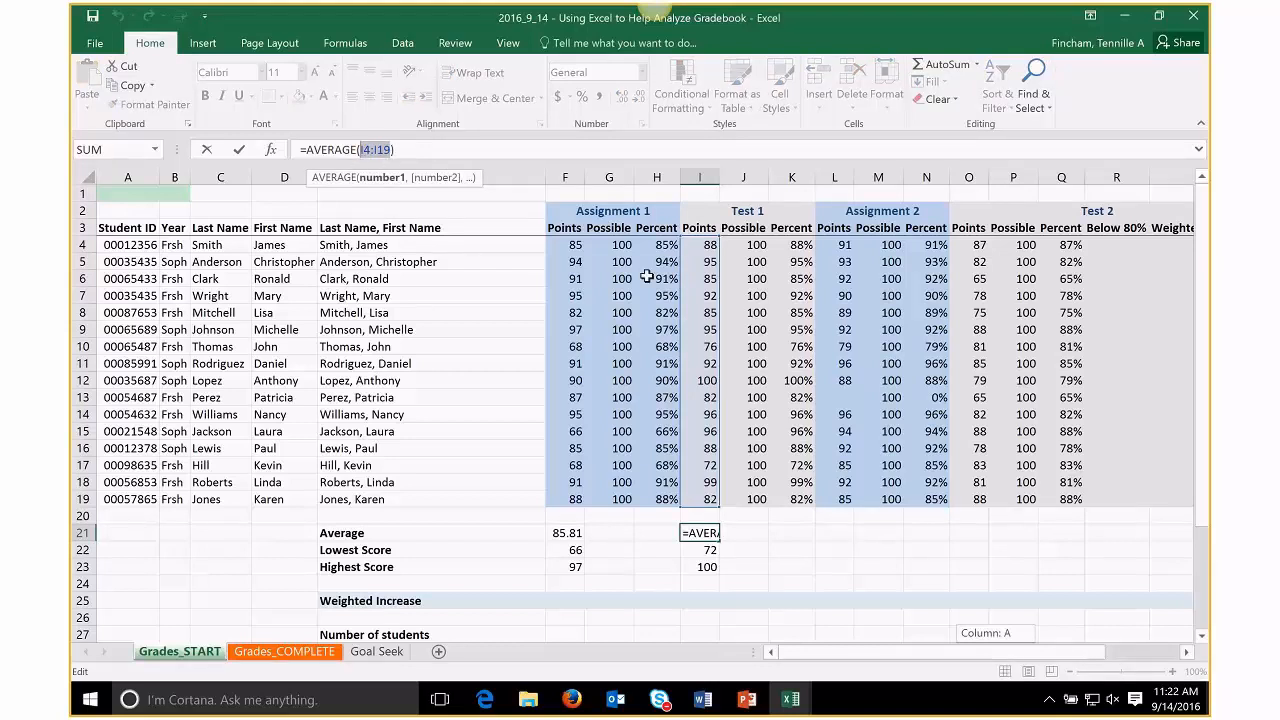
{"action": "left_click", "coordinate": [745, 532]}
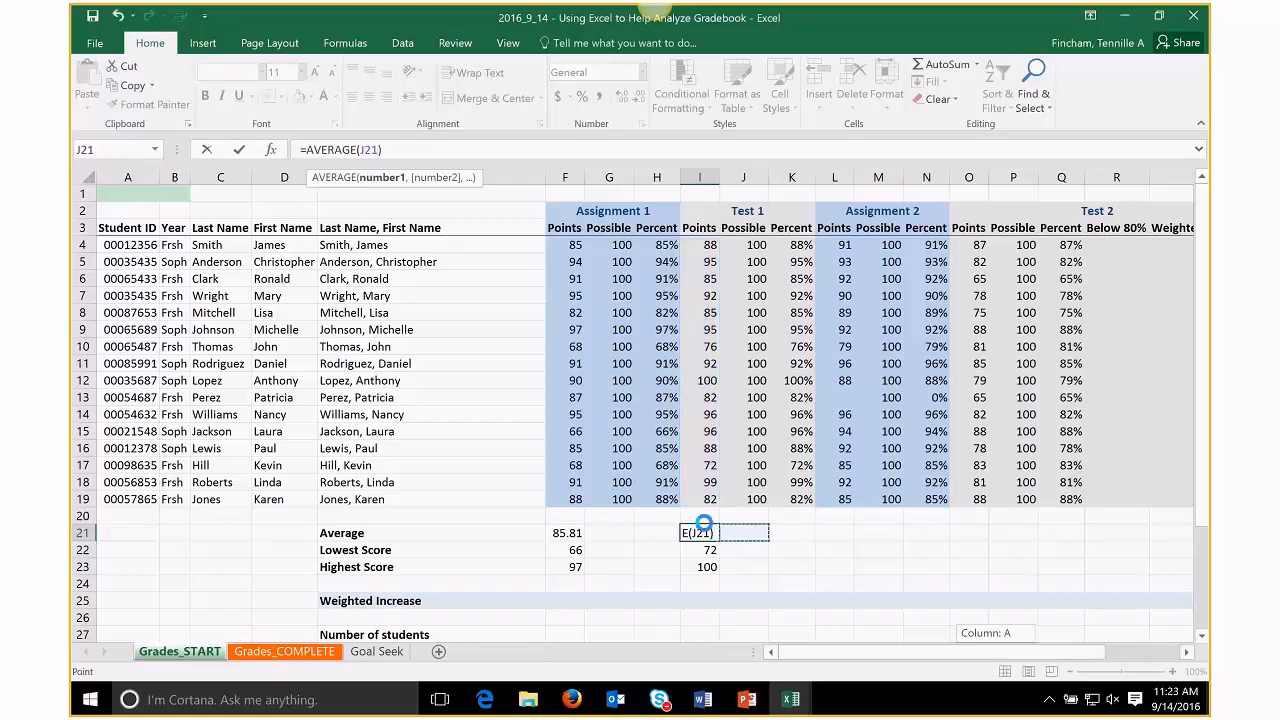
{"action": "key", "text": "ctrl+z"}
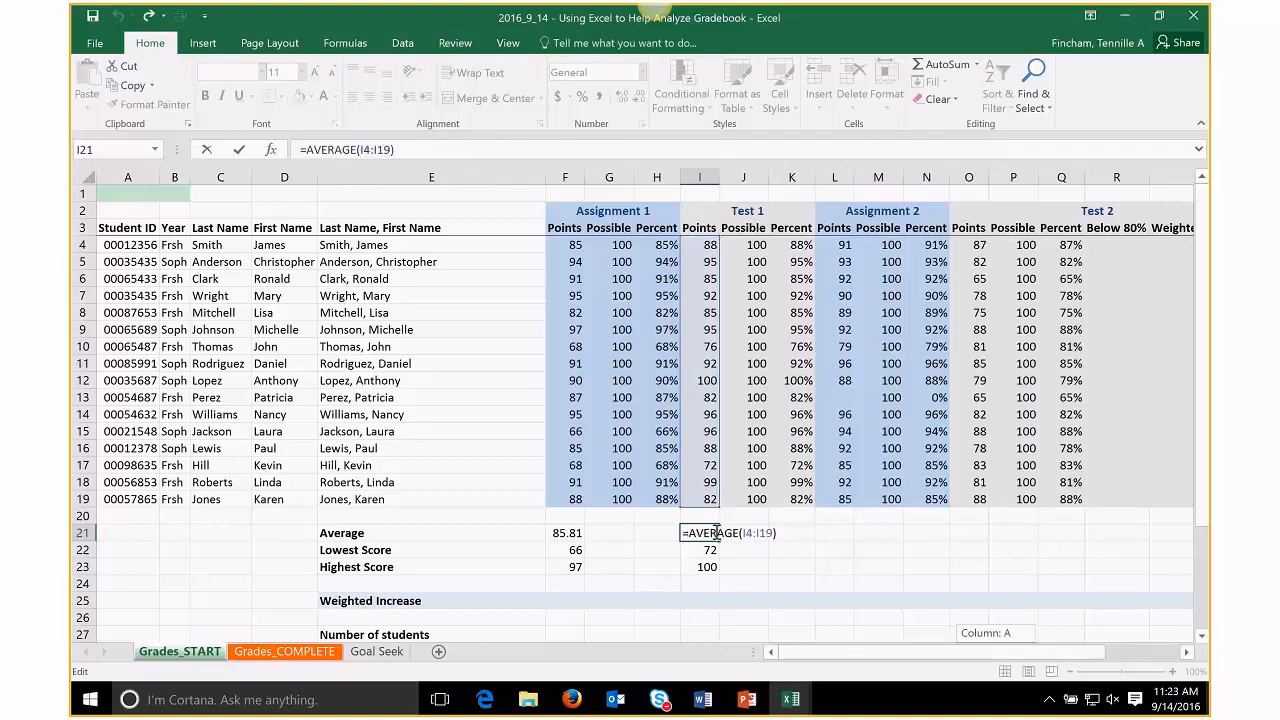
{"action": "key", "text": "Return"}
{"action": "left_click", "coordinate": [705, 532]}
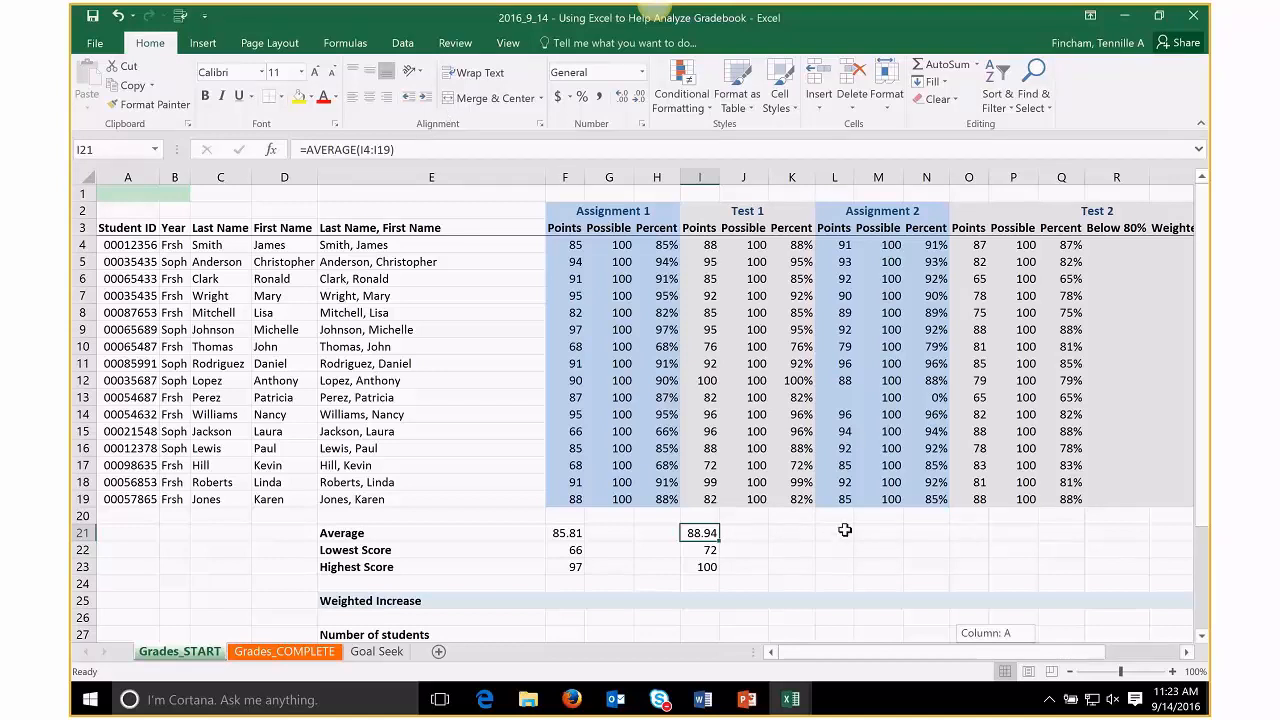
- Copy the Test 1 summary formulas from I21:I23 to L21:L23 for the Assignment 2 points
{"action": "left_click", "coordinate": [845, 532]}
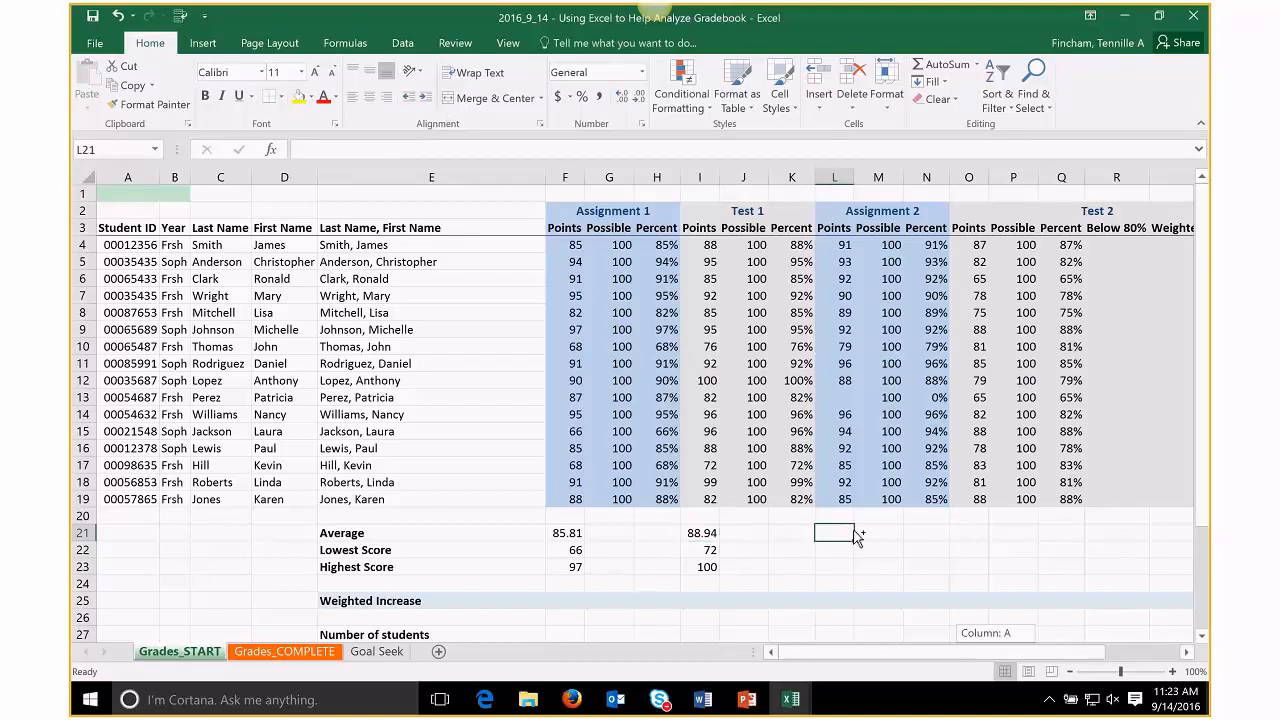
{"action": "left_click_drag", "start_coordinate": [690, 532], "coordinate": [697, 567]}
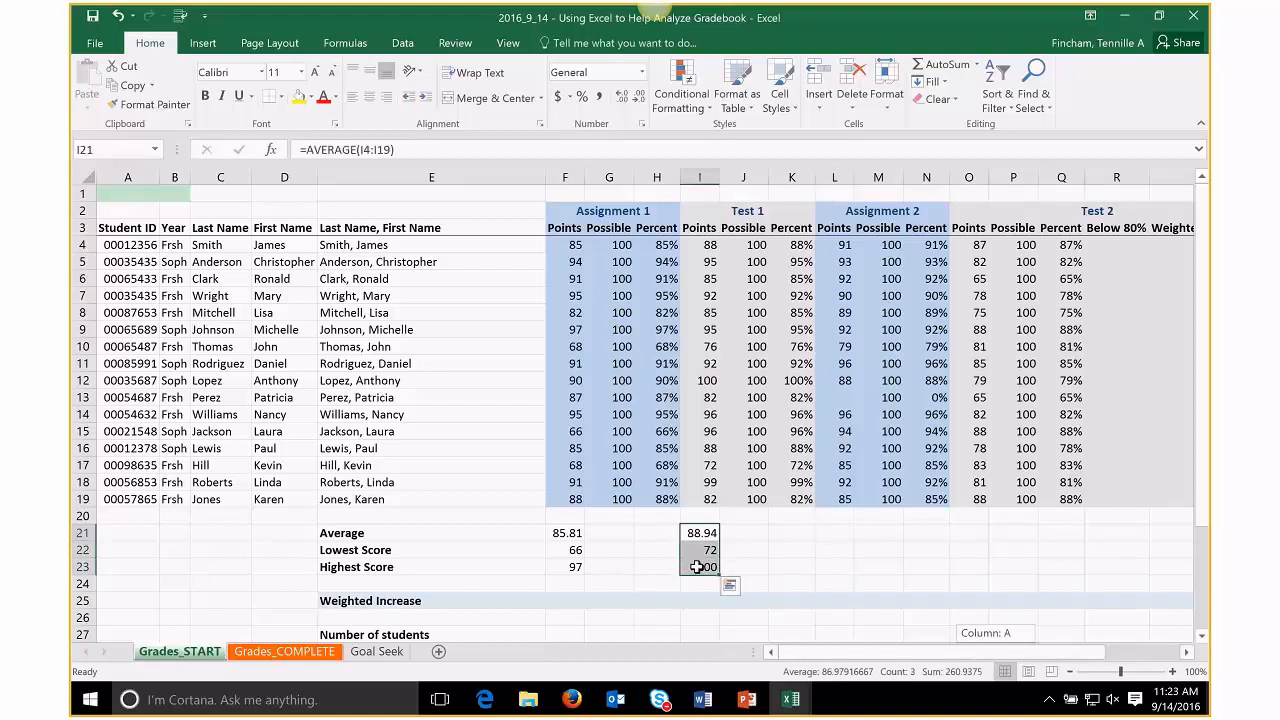
{"action": "key", "text": "ctrl+c"}
{"action": "left_click", "coordinate": [832, 532]}
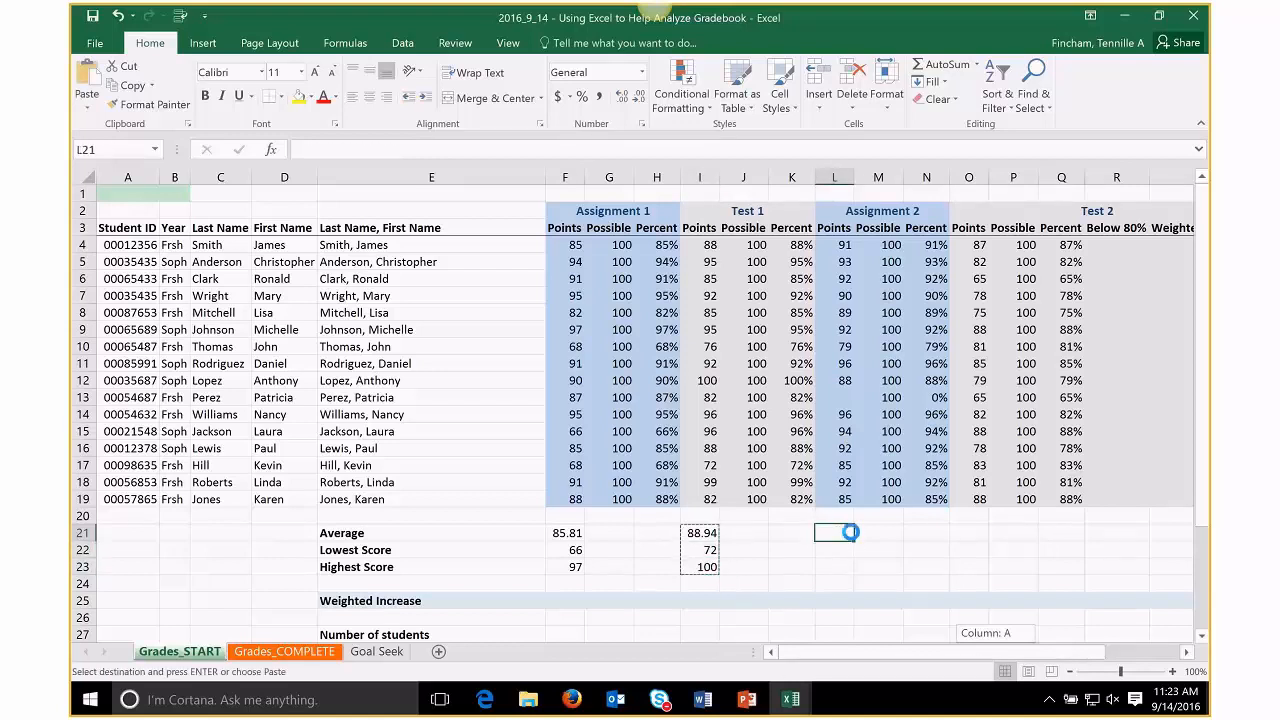
{"action": "key", "text": "ctrl+v"}
- Paste the copied summary formulas into O21:O23 for the Test 2 points and end copy mode
{"action": "left_click_drag", "start_coordinate": [1075, 653], "coordinate": [1115, 650]}
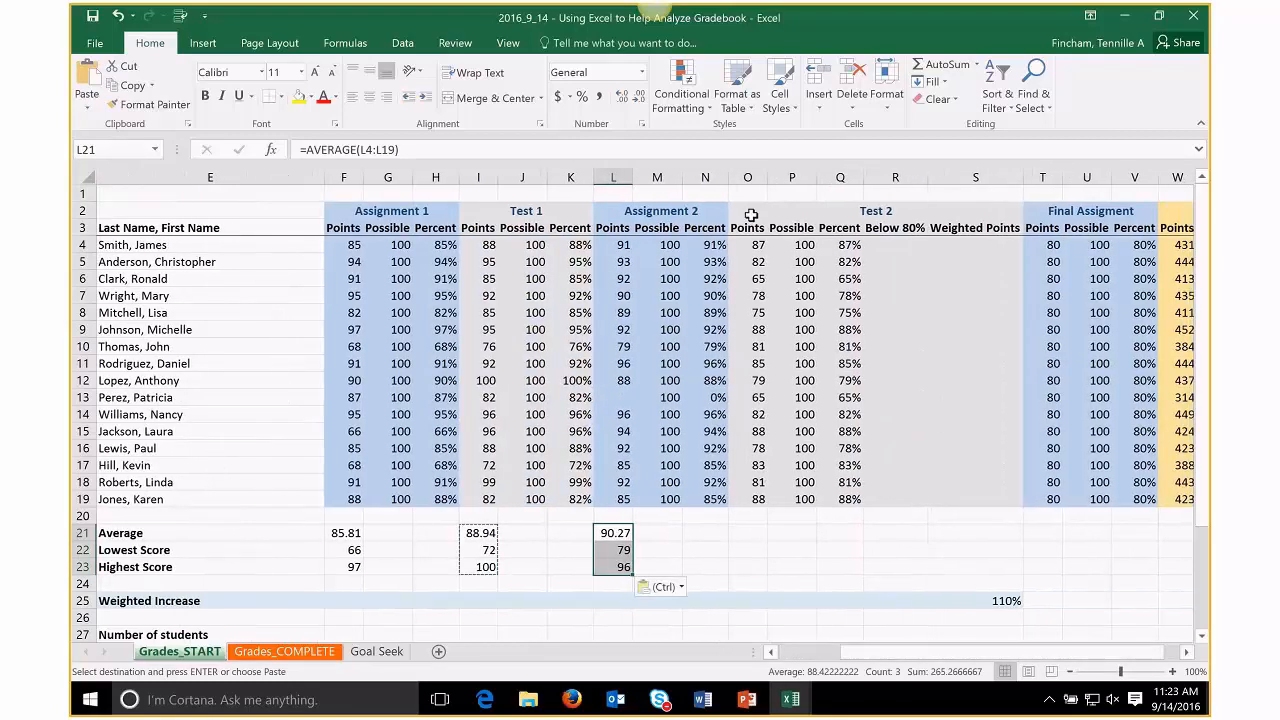
{"action": "left_click", "coordinate": [752, 530]}
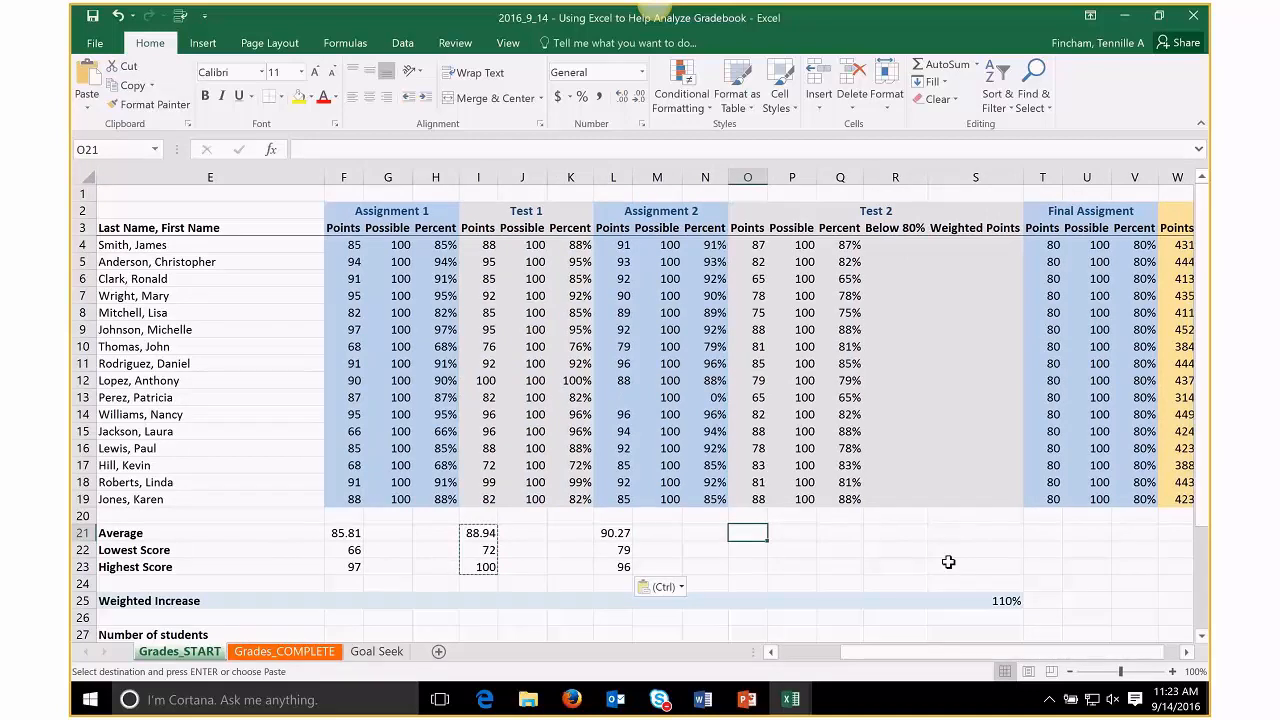
{"action": "key", "text": "ctrl+v"}
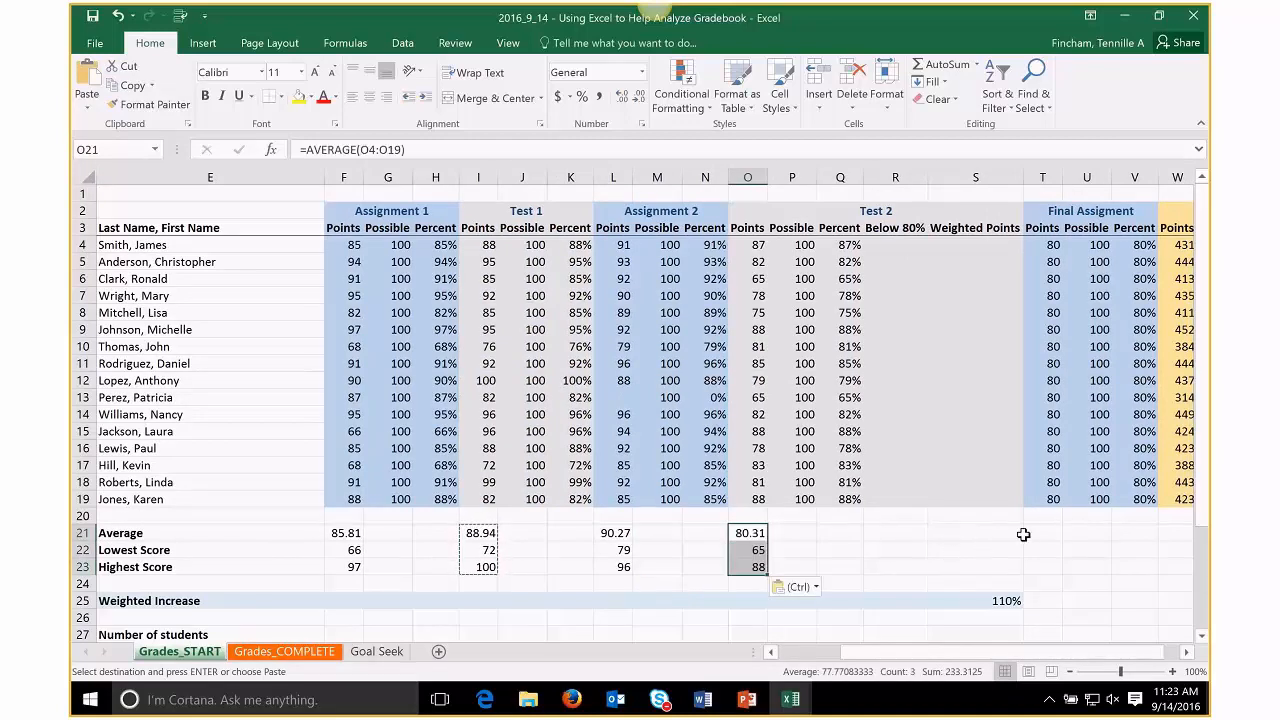
{"action": "left_click", "coordinate": [691, 530]}
{"action": "key", "text": "Escape"}
{"action": "key", "text": "Down"}
{"action": "key", "text": "Down"}
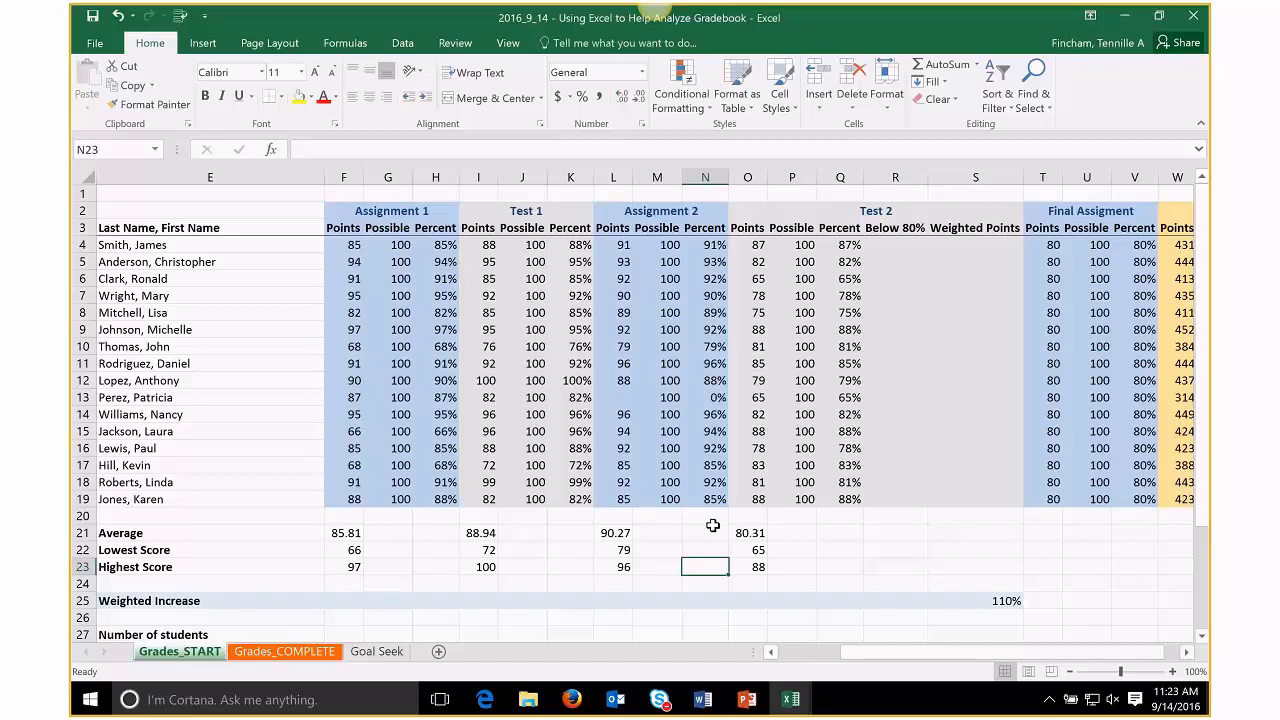
- Switch to the Skype for Business meeting and check its conversation for participant messages
{"action": "mouse_move", "coordinate": [703, 699]}
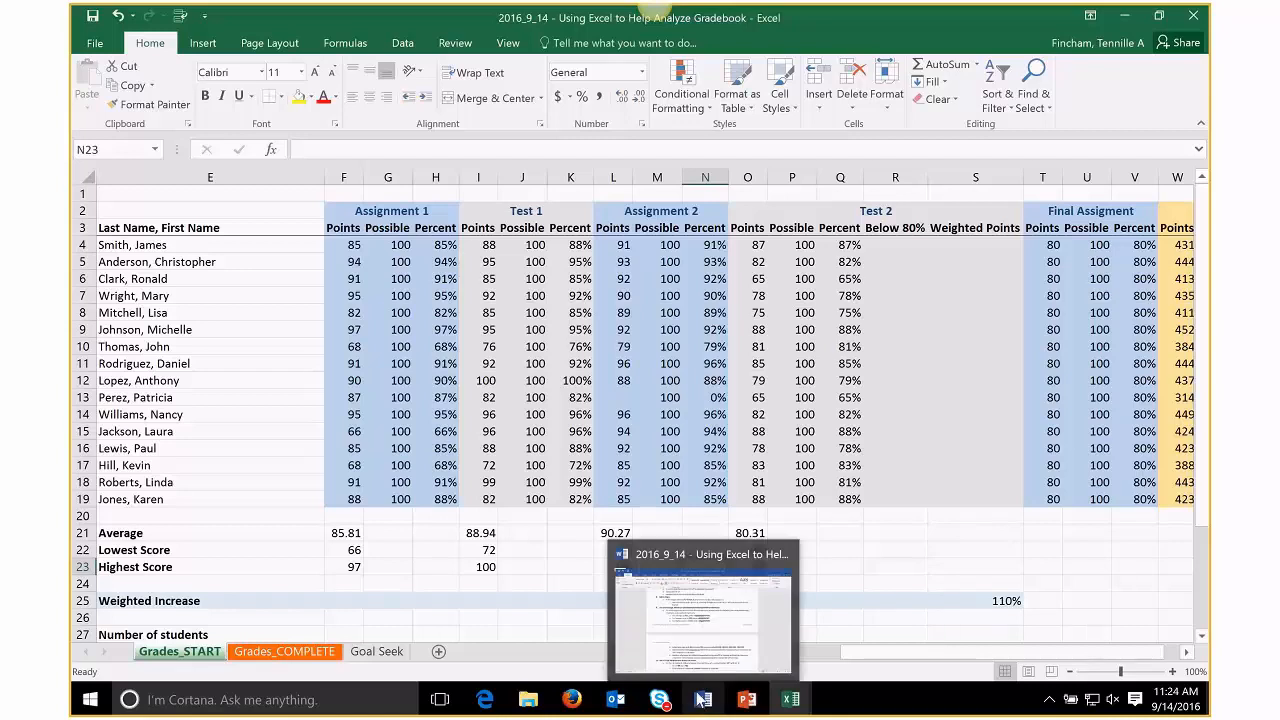
{"action": "mouse_move", "coordinate": [655, 704]}
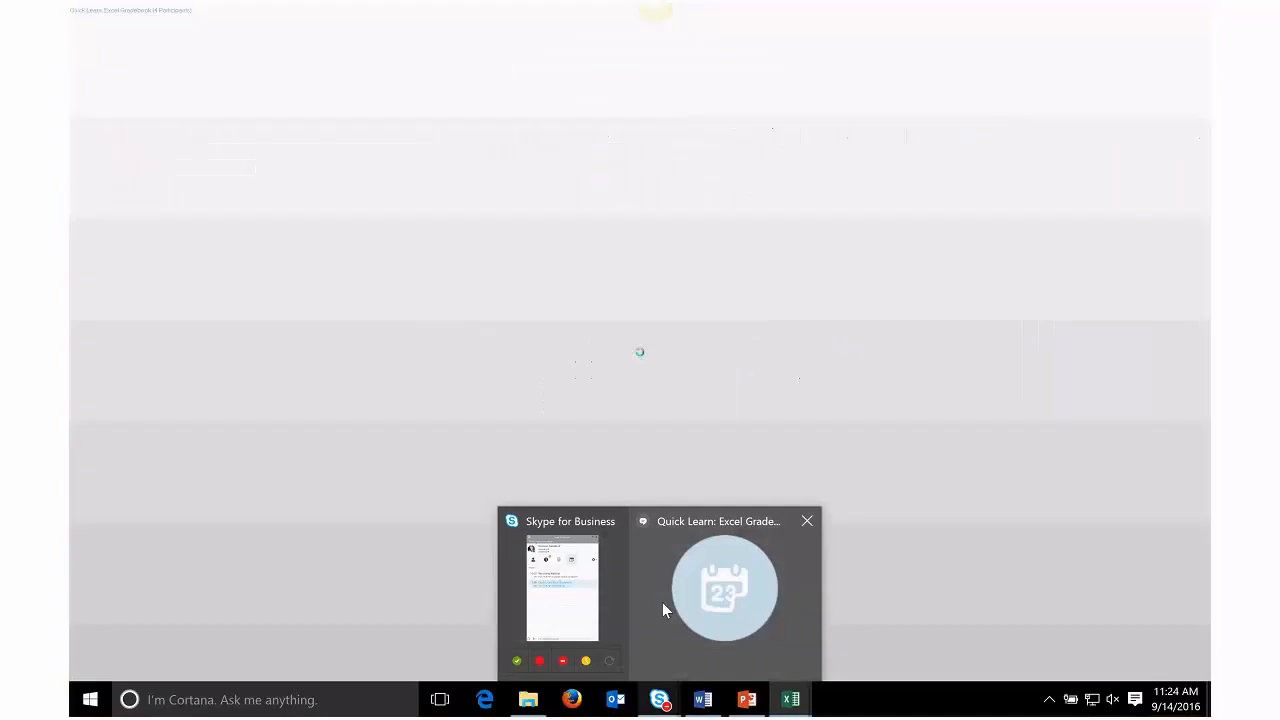
{"action": "left_click", "coordinate": [662, 605]}
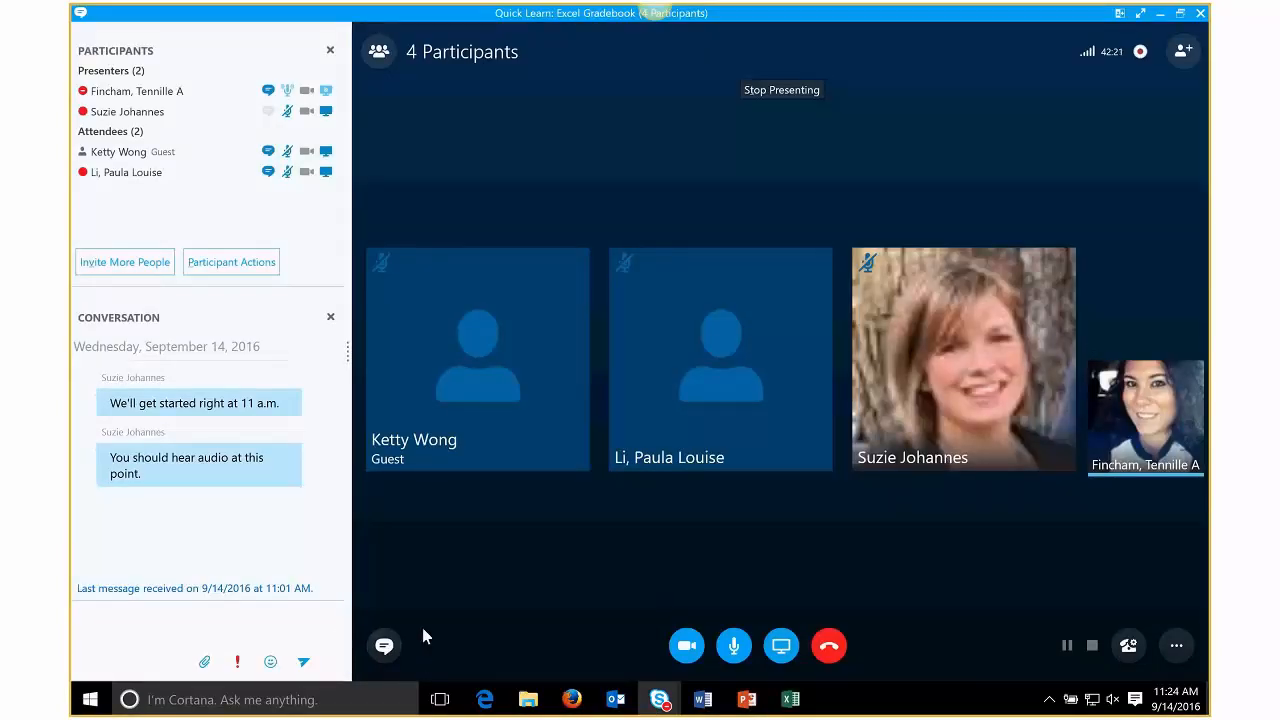
{"action": "left_click", "coordinate": [381, 653]}
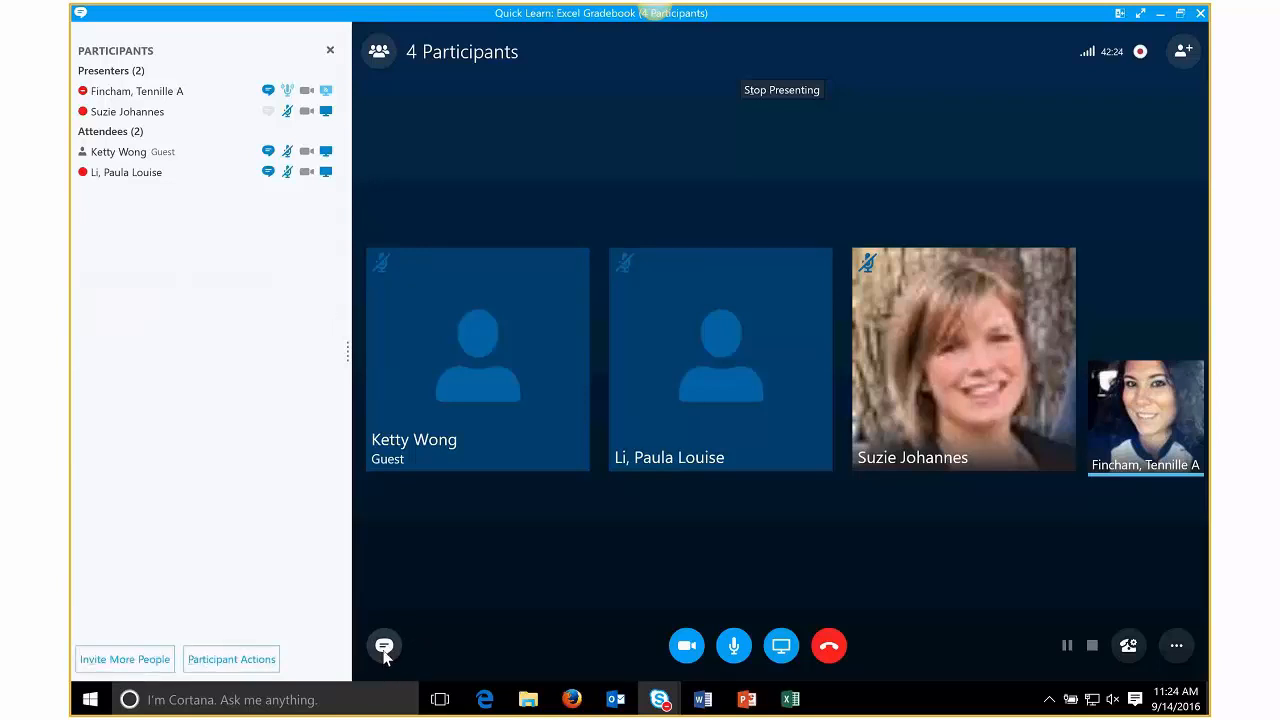
{"action": "left_click", "coordinate": [384, 648]}
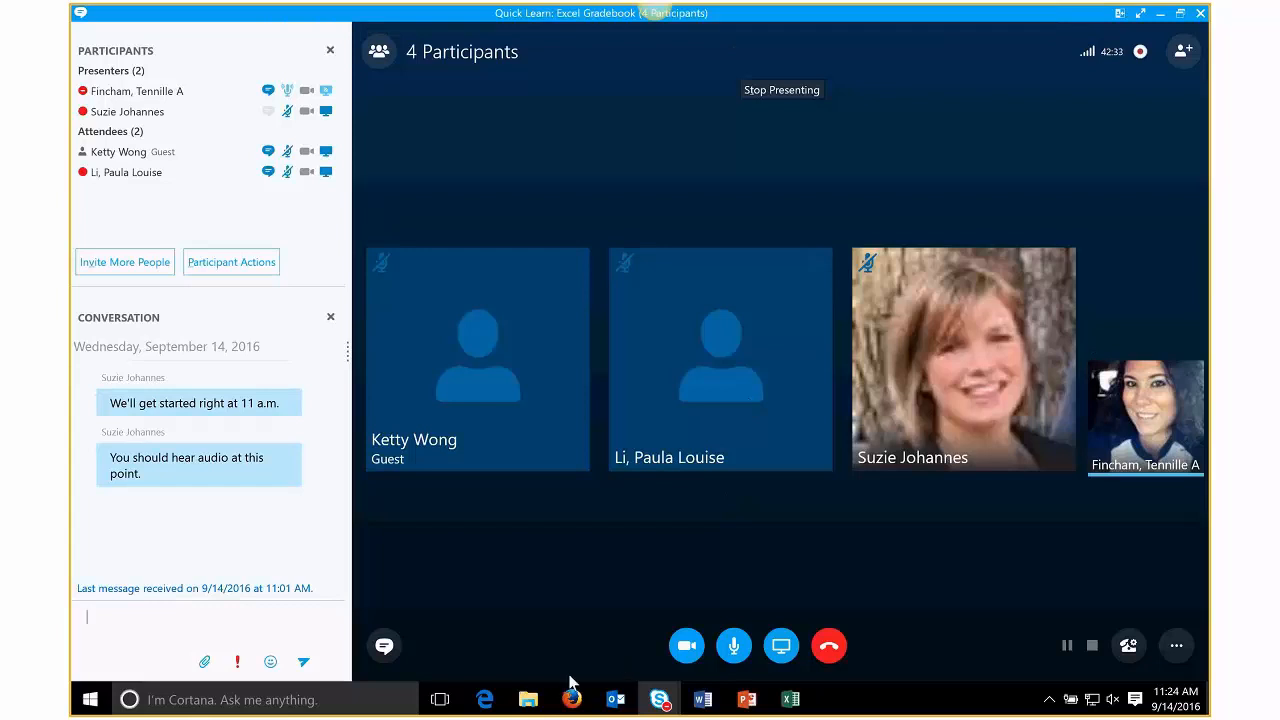
- Return to the gradebook workbook in Excel and examine the average scores across F21:O21
{"action": "mouse_move", "coordinate": [791, 698]}
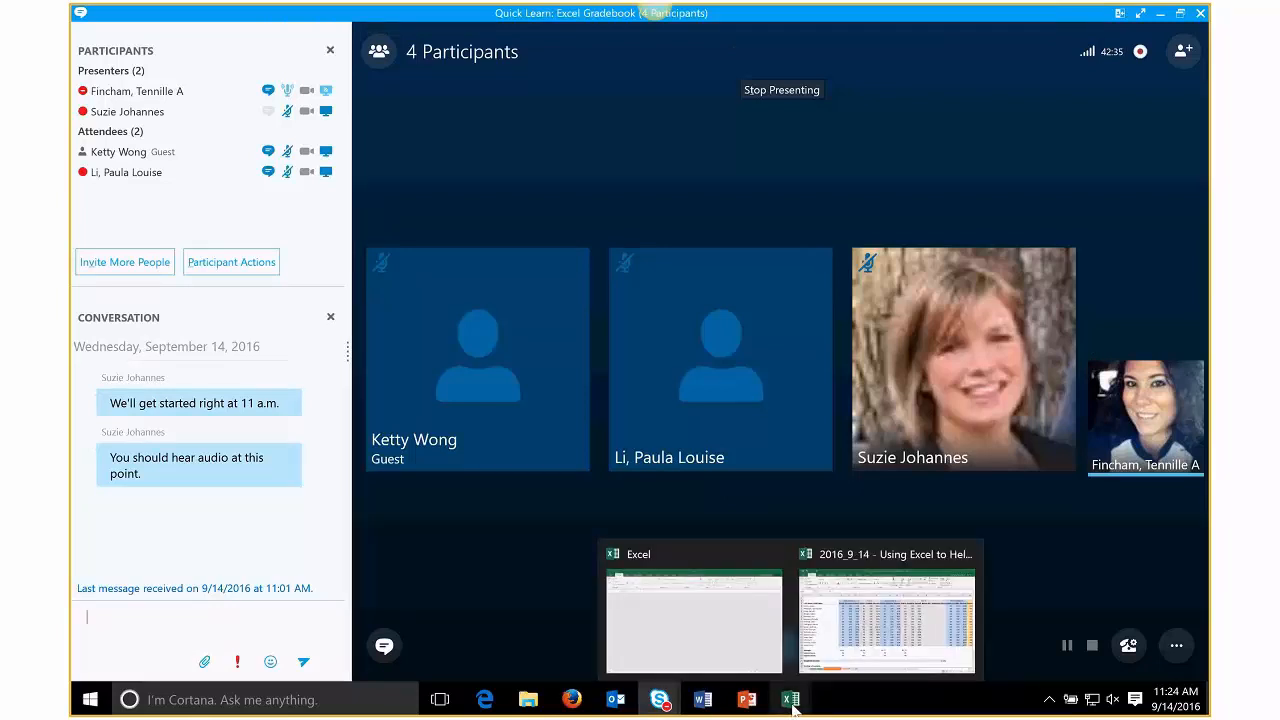
{"action": "mouse_move", "coordinate": [978, 537]}
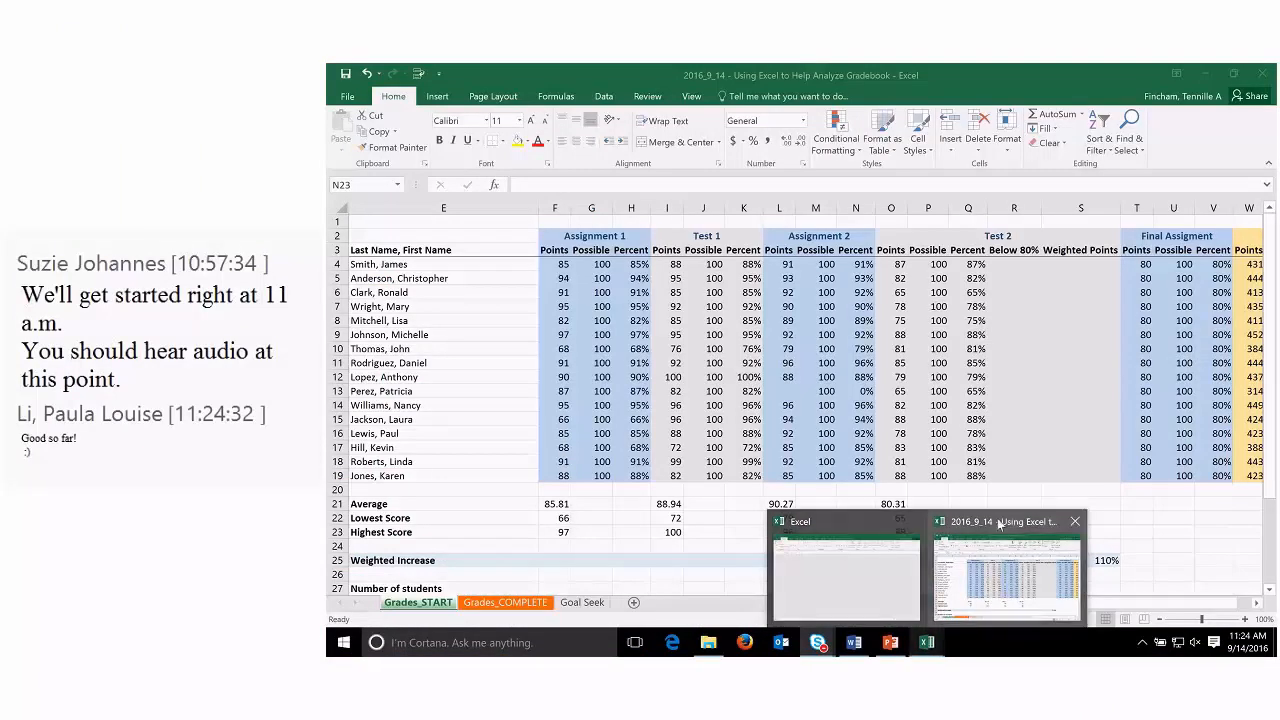
{"action": "left_click", "coordinate": [999, 524]}
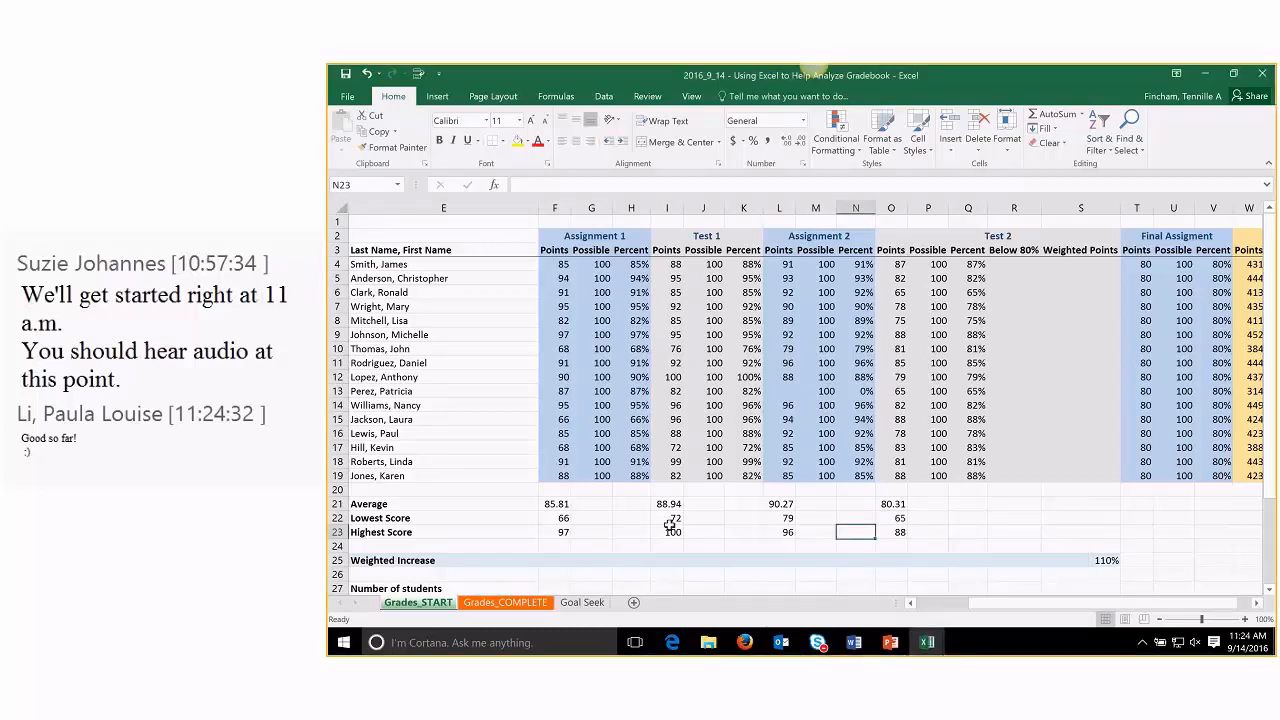
{"action": "left_click", "coordinate": [560, 504]}
{"action": "left_click_drag", "start_coordinate": [622, 503], "coordinate": [890, 504]}
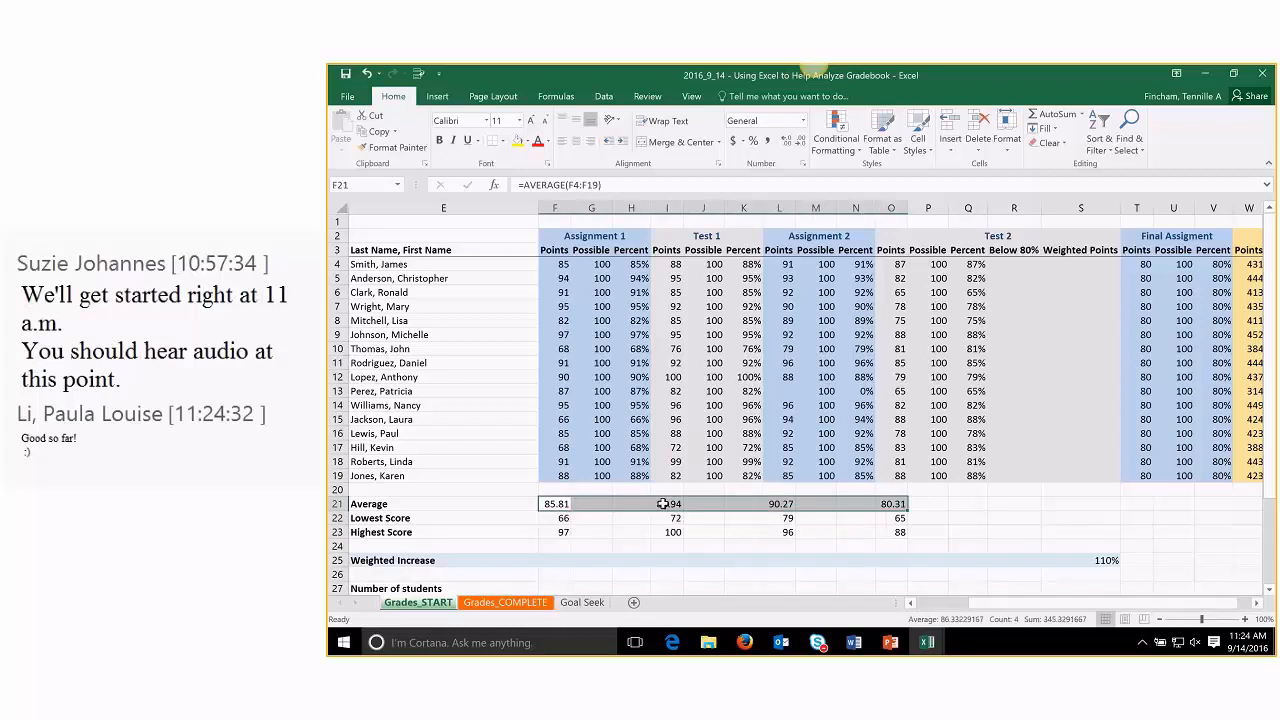
{"action": "left_click", "coordinate": [856, 505]}
{"action": "left_click", "coordinate": [891, 505]}
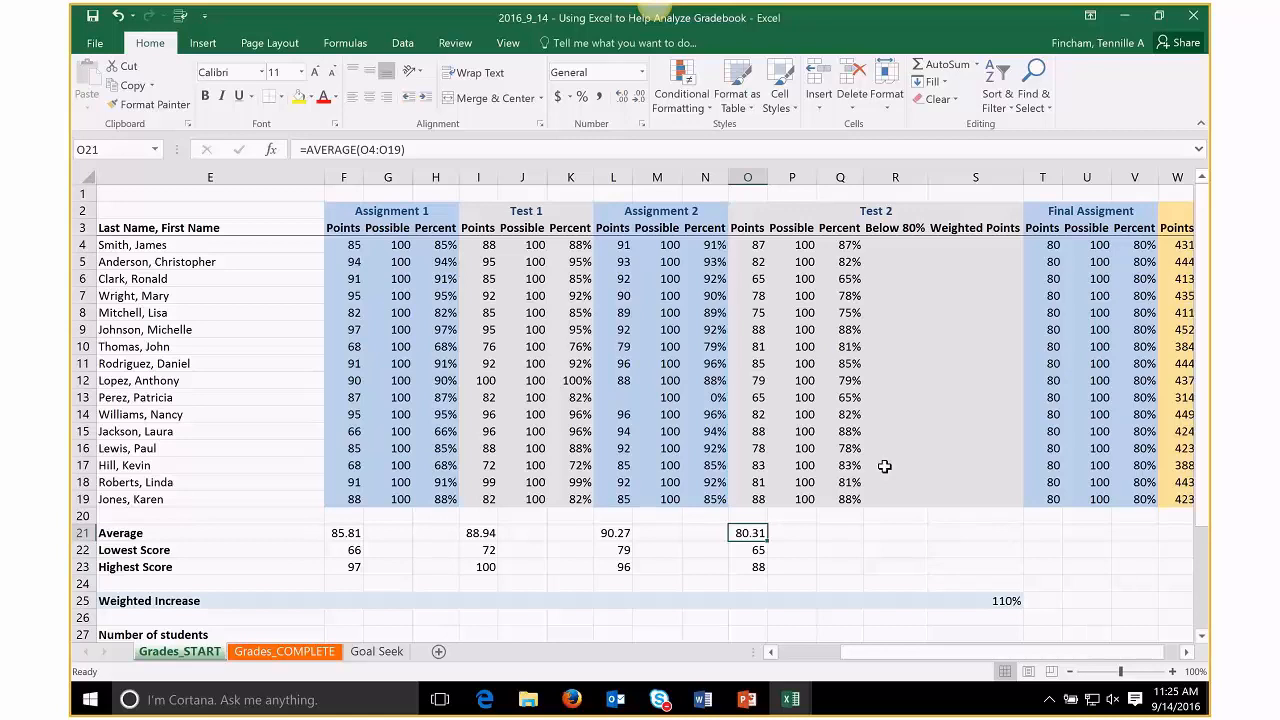
- Enter =IF(Q4<.8, "X", "") in R4 to mark Test 2 percentages below 80% with an X
{"action": "left_click", "coordinate": [891, 246]}
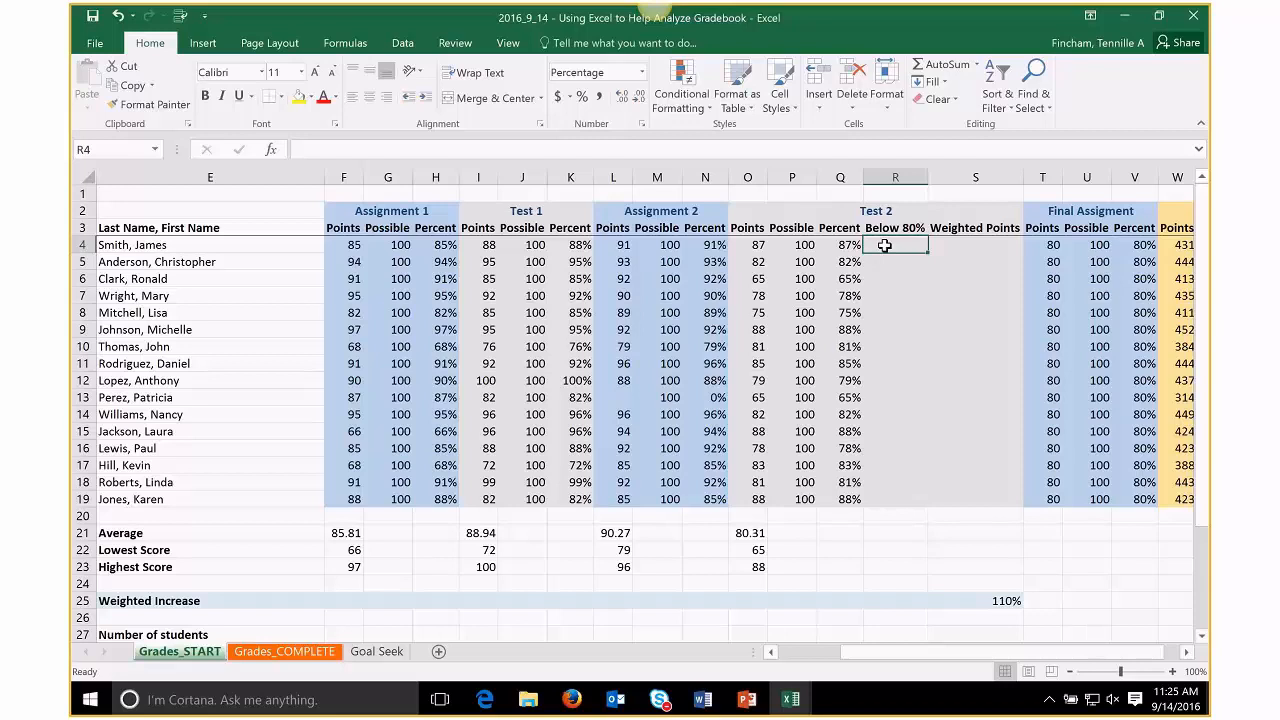
{"action": "type", "text": "="}
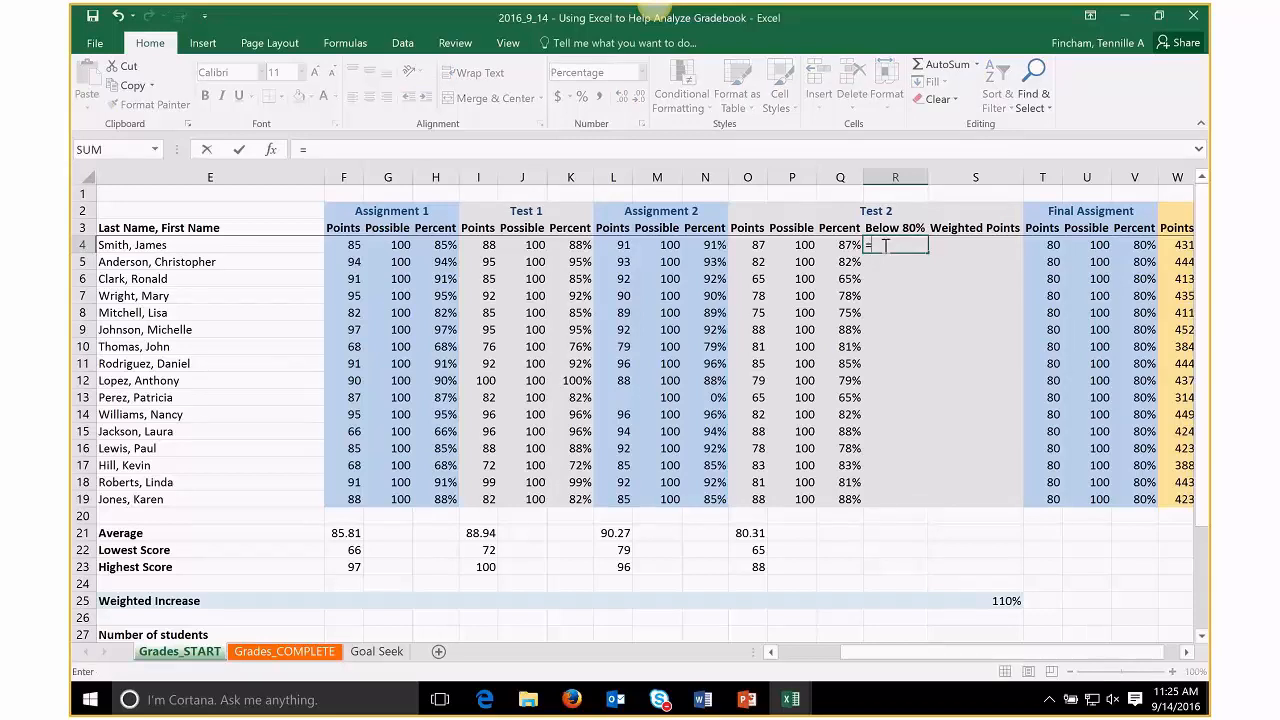
{"action": "type", "text": "if"}
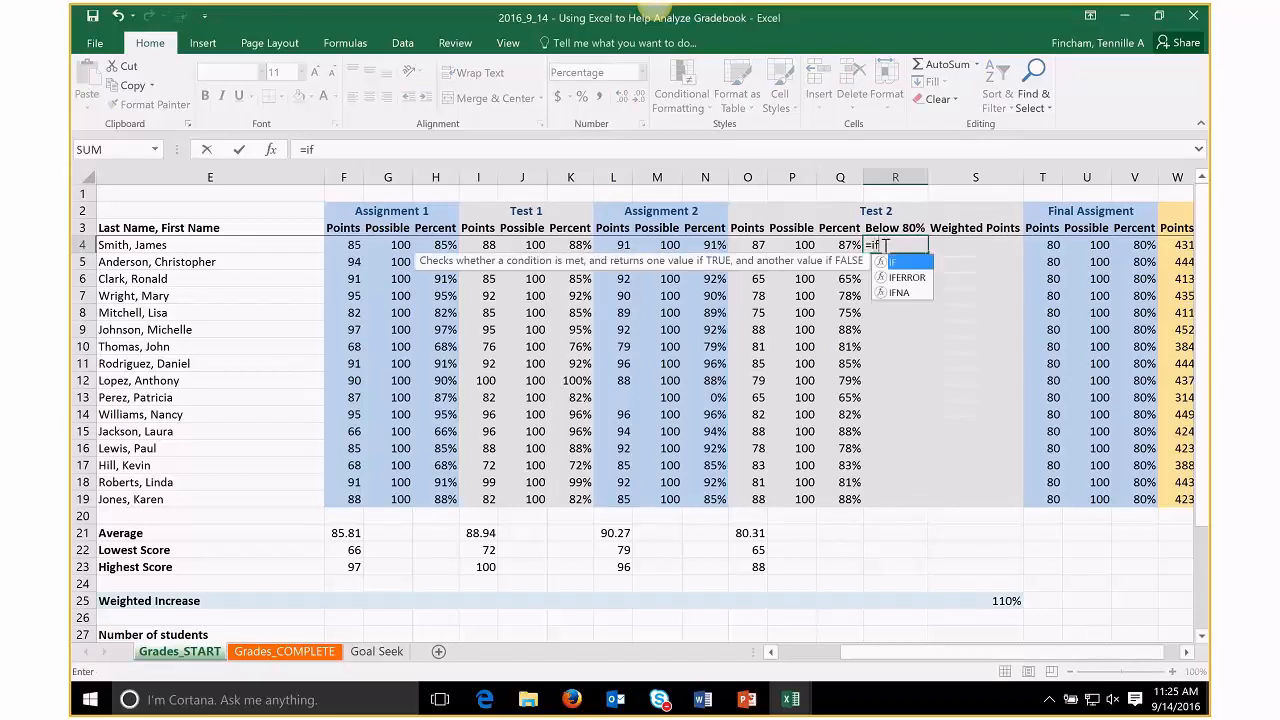
{"action": "key", "text": "Tab"}
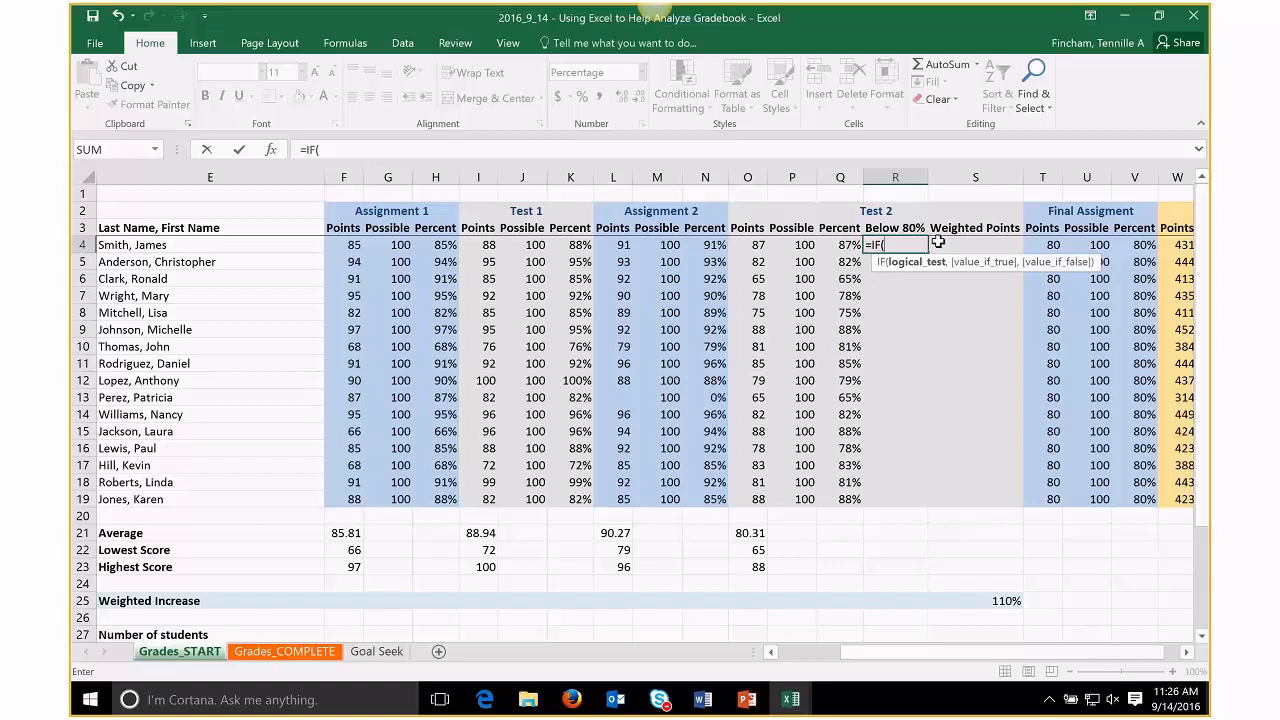
{"action": "left_click", "coordinate": [840, 245]}
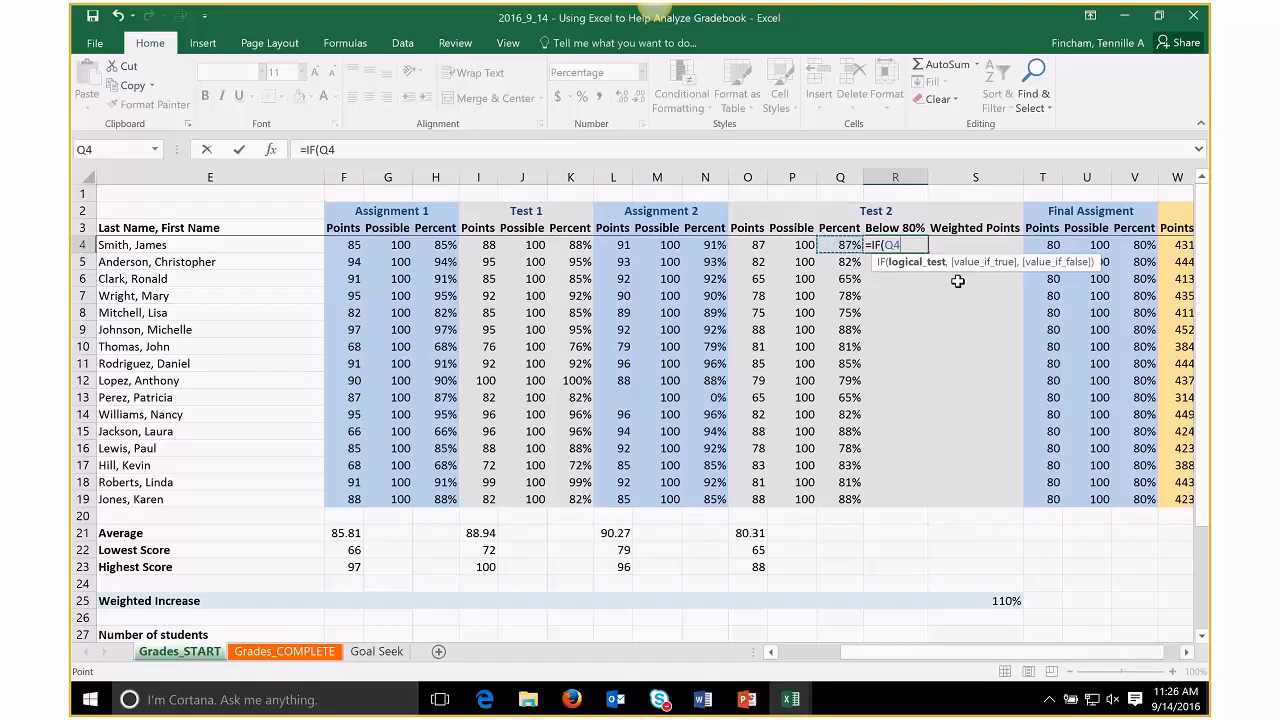
{"action": "type", "text": "<.8"}
{"action": "type", "text": ","}
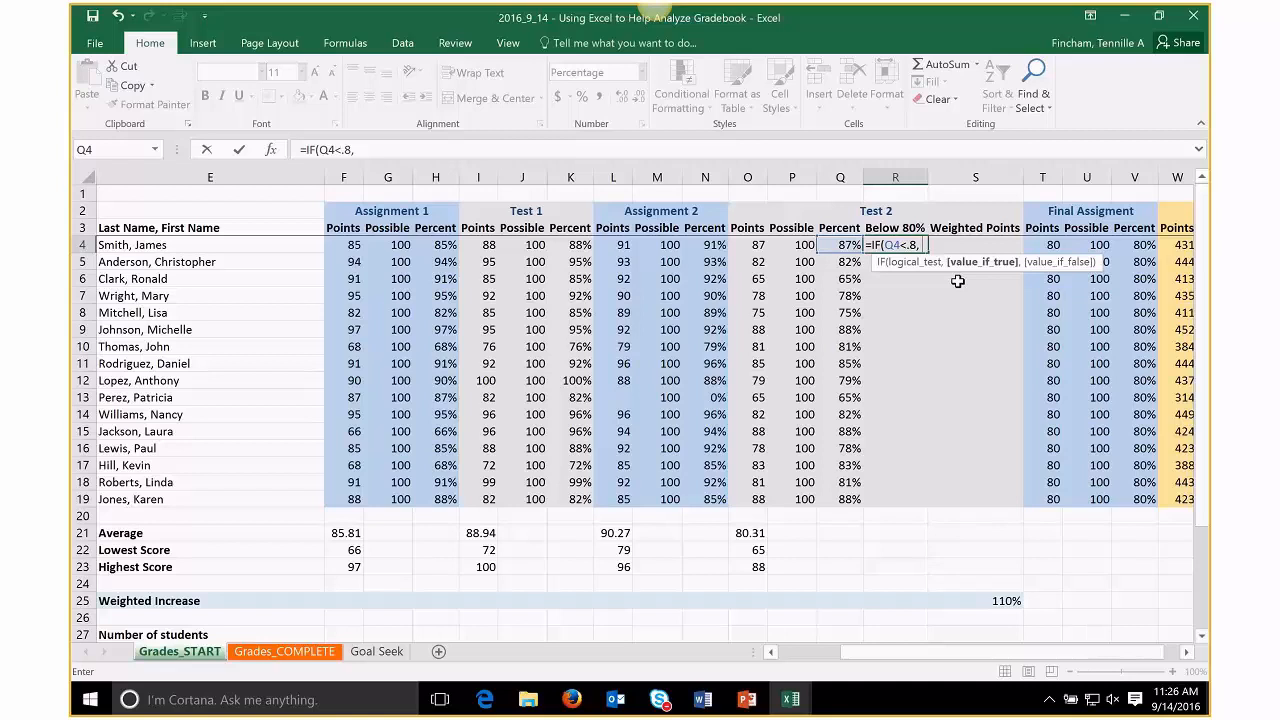
{"action": "type", "text": "\"X\""}
{"action": "type", "text": ","}
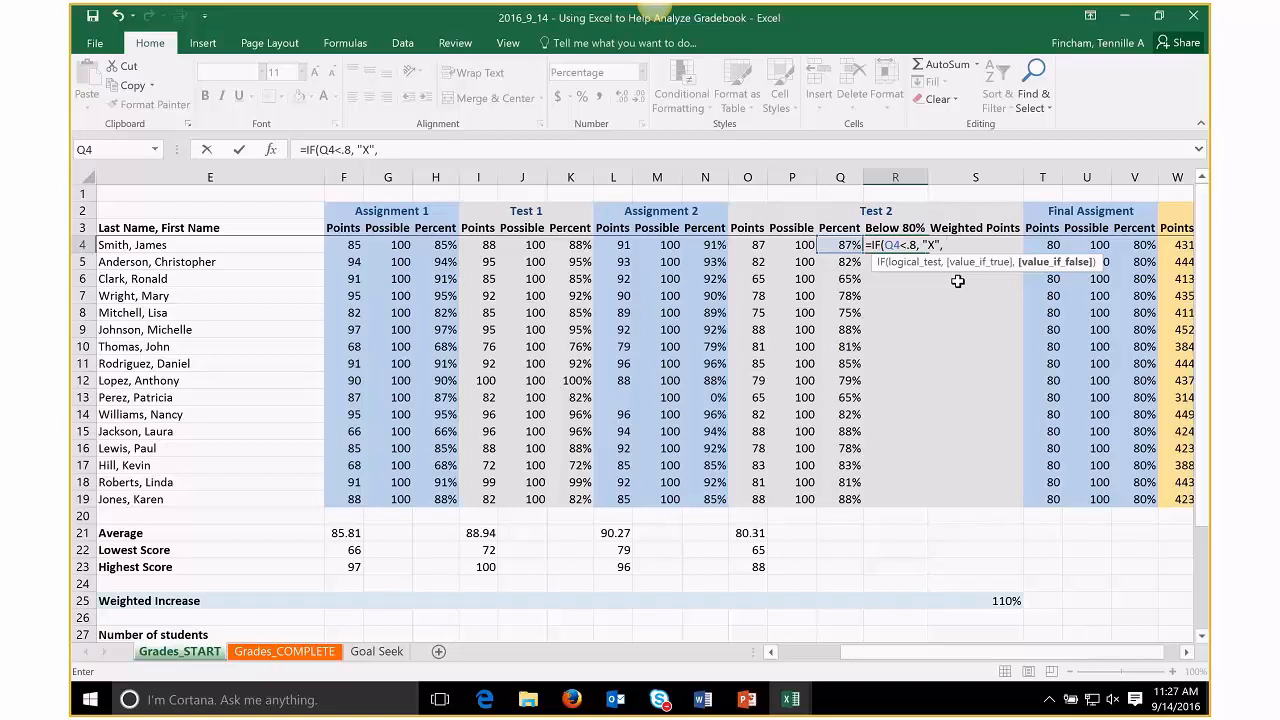
{"action": "type", "text": "\"\""}
{"action": "type", "text": ")"}
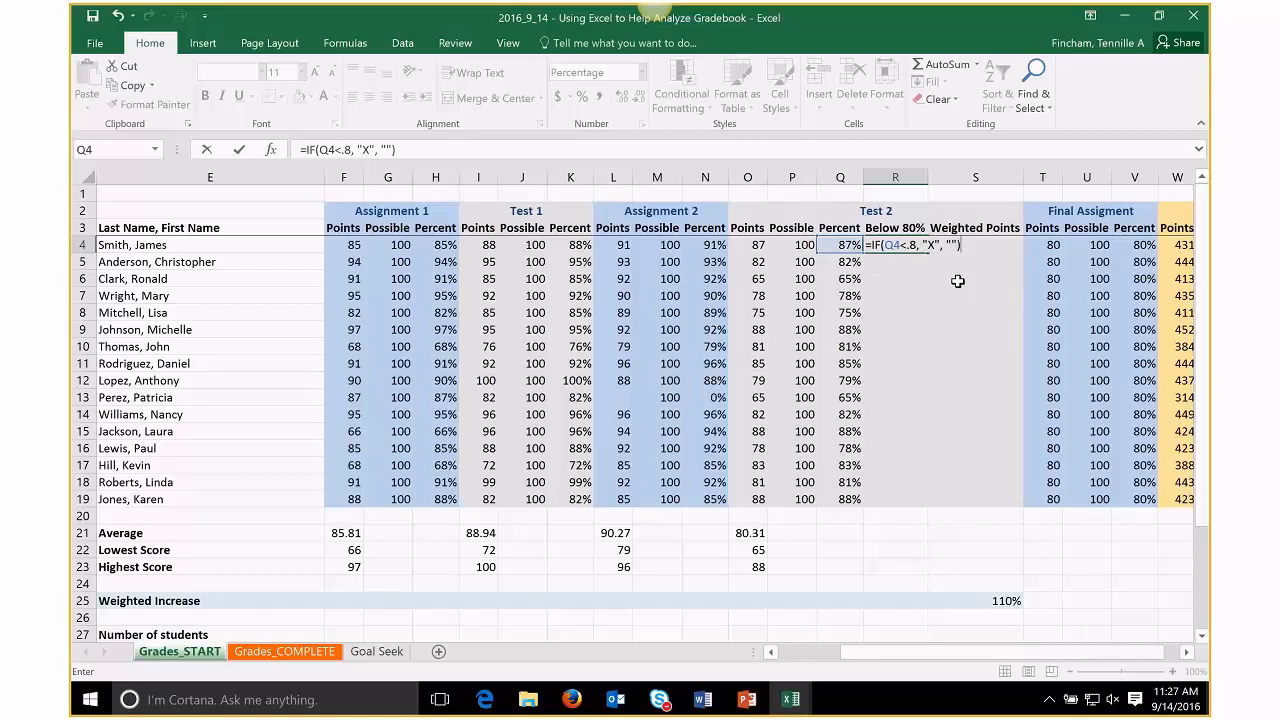
{"action": "key", "text": "Return"}
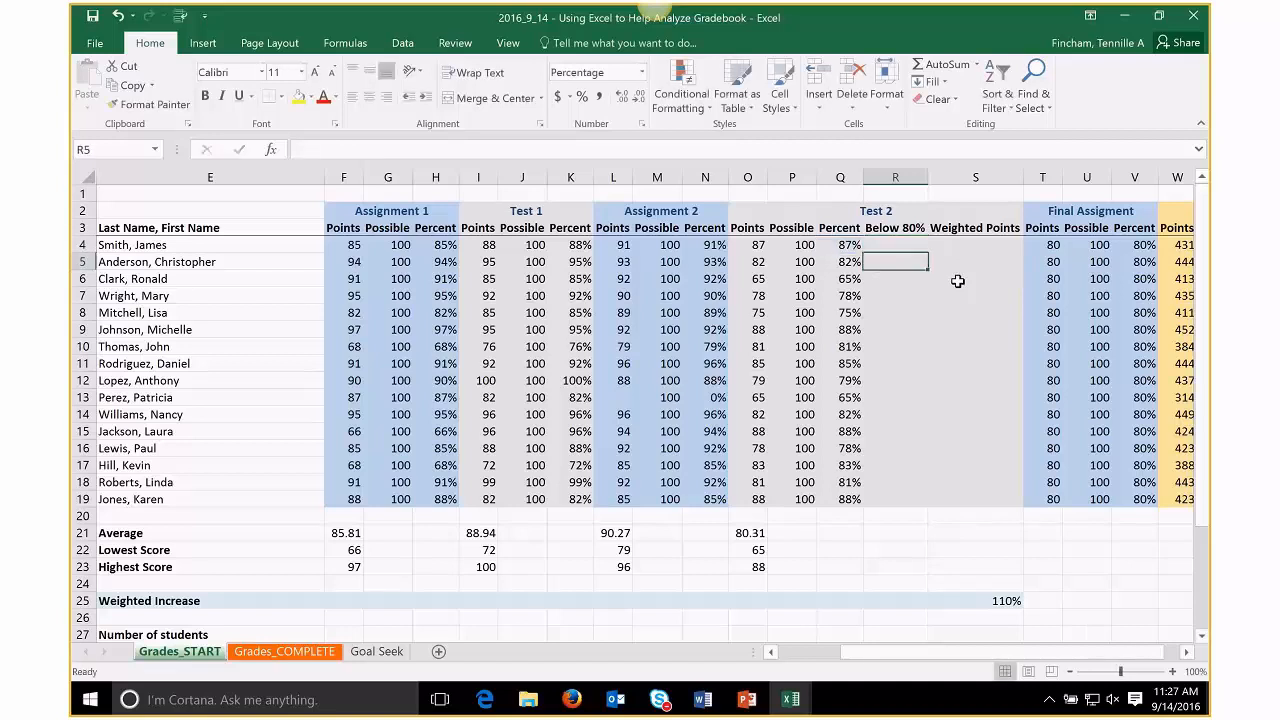
- Fill the IF formula from R4 down through R19 and check the copied formula in R6
{"action": "left_click", "coordinate": [870, 249]}
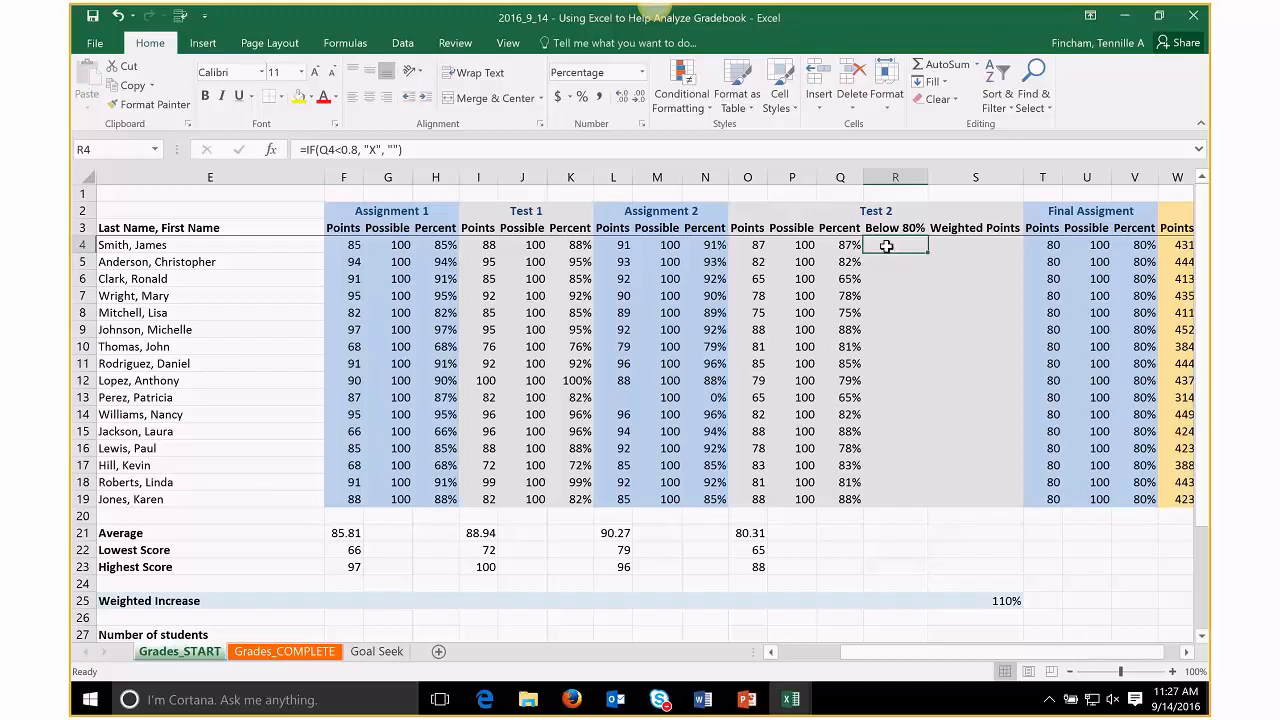
{"action": "left_click_drag", "start_coordinate": [928, 255], "coordinate": [920, 503]}
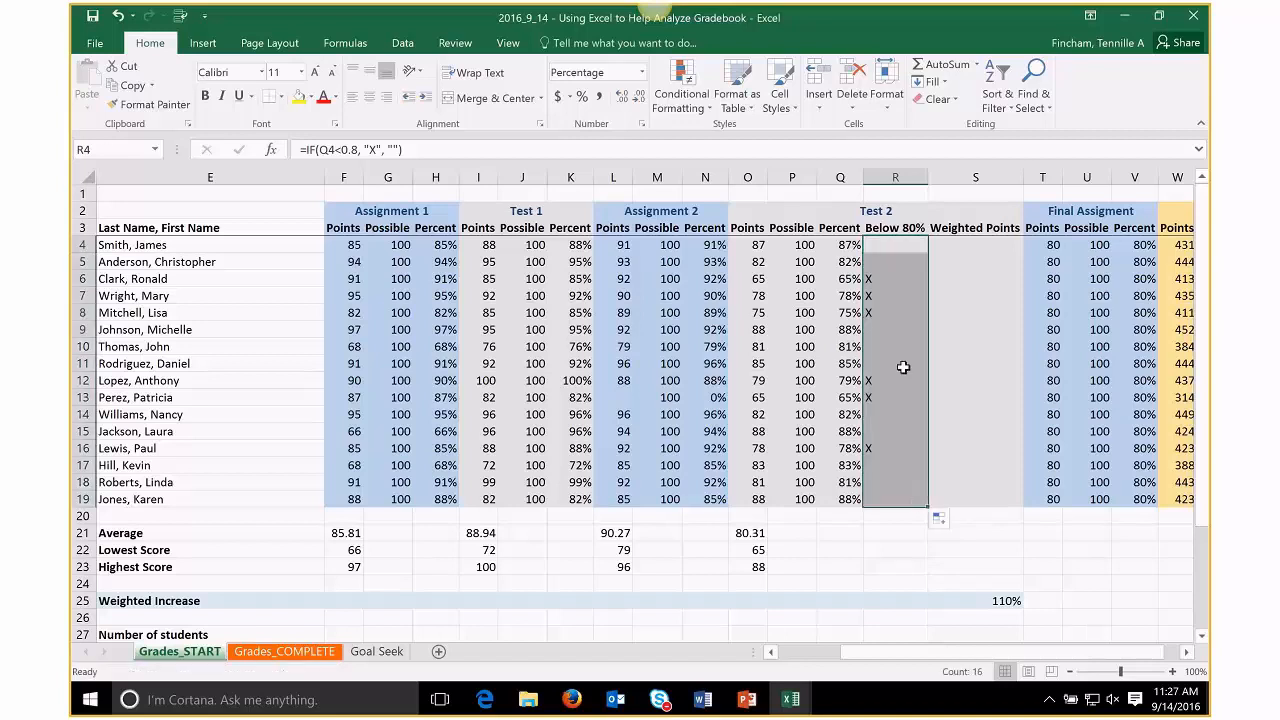
{"action": "left_click", "coordinate": [880, 280]}
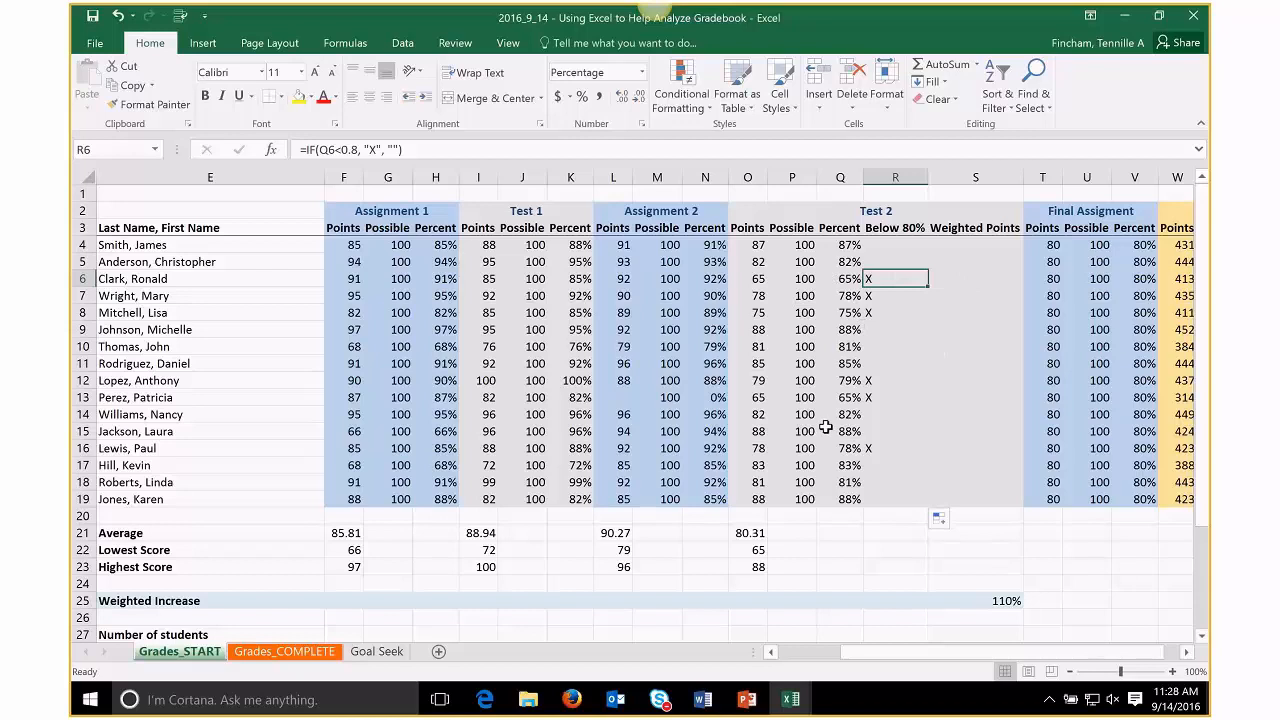
- Enter =O4*S25 in S4 to multiply the first student's Test 2 points by the weighted increase
{"action": "left_click", "coordinate": [963, 247]}
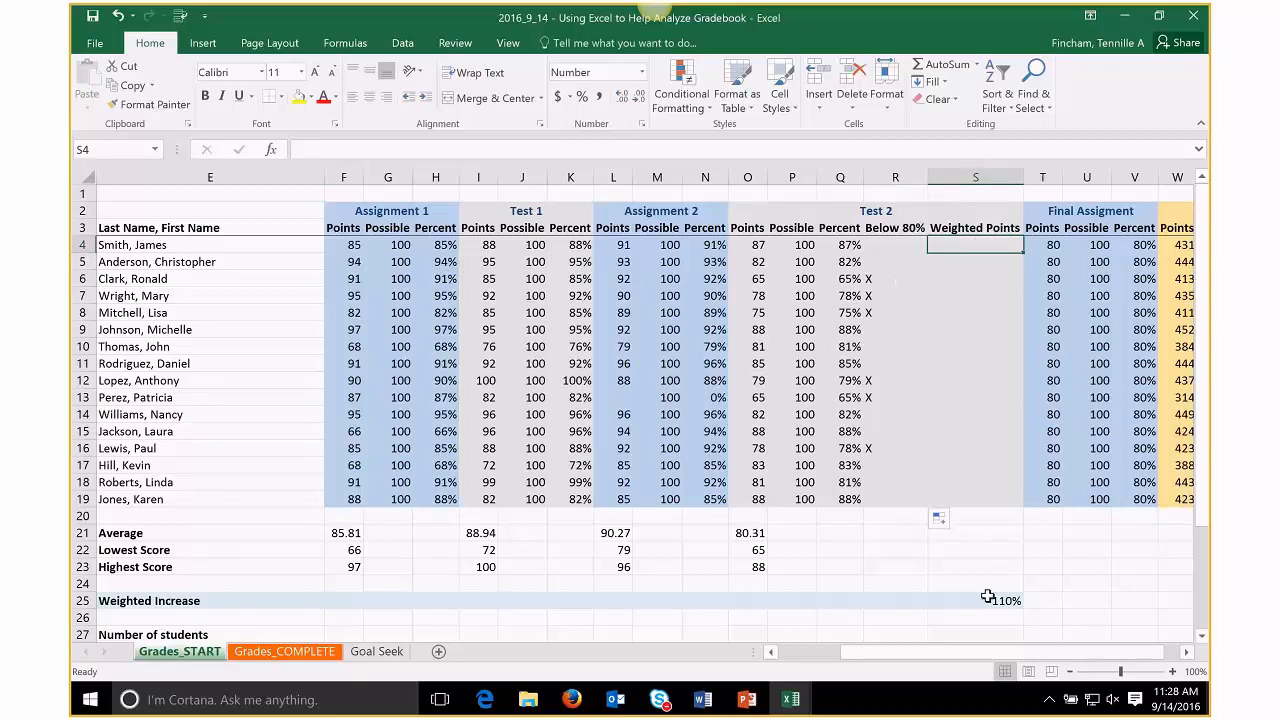
{"action": "left_click_drag", "start_coordinate": [154, 606], "coordinate": [1006, 600]}
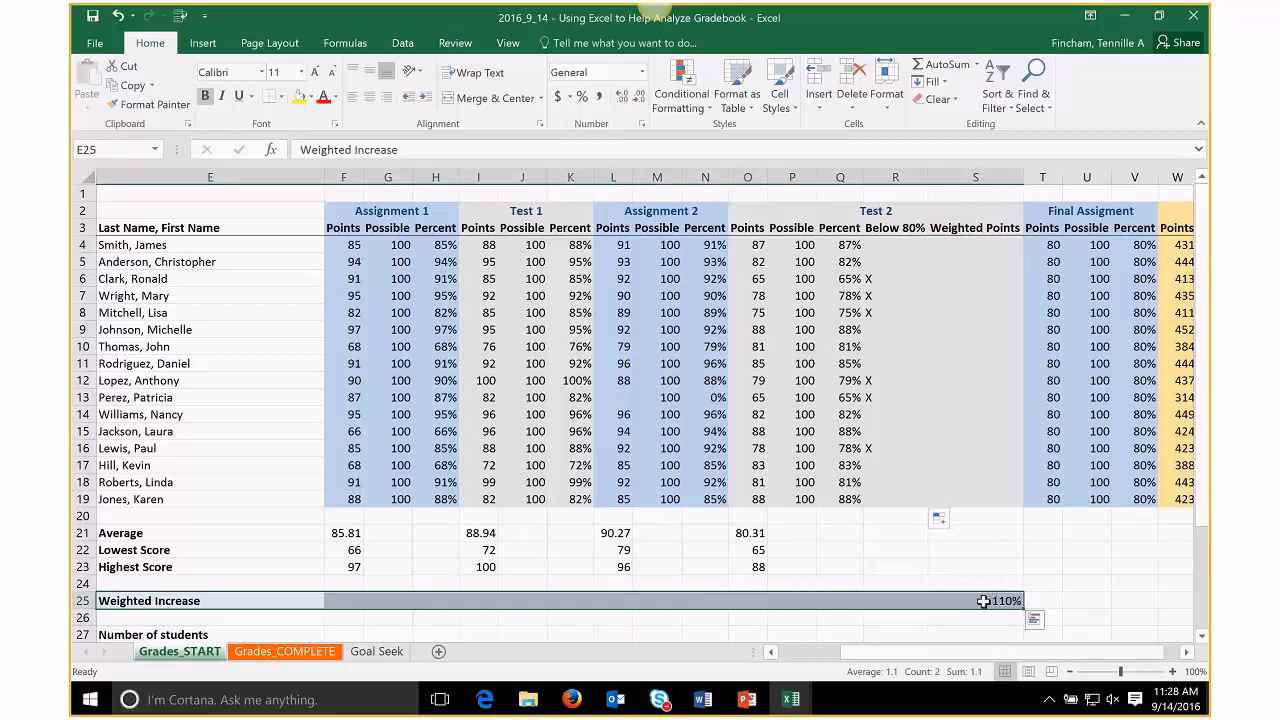
{"action": "left_click", "coordinate": [1015, 600]}
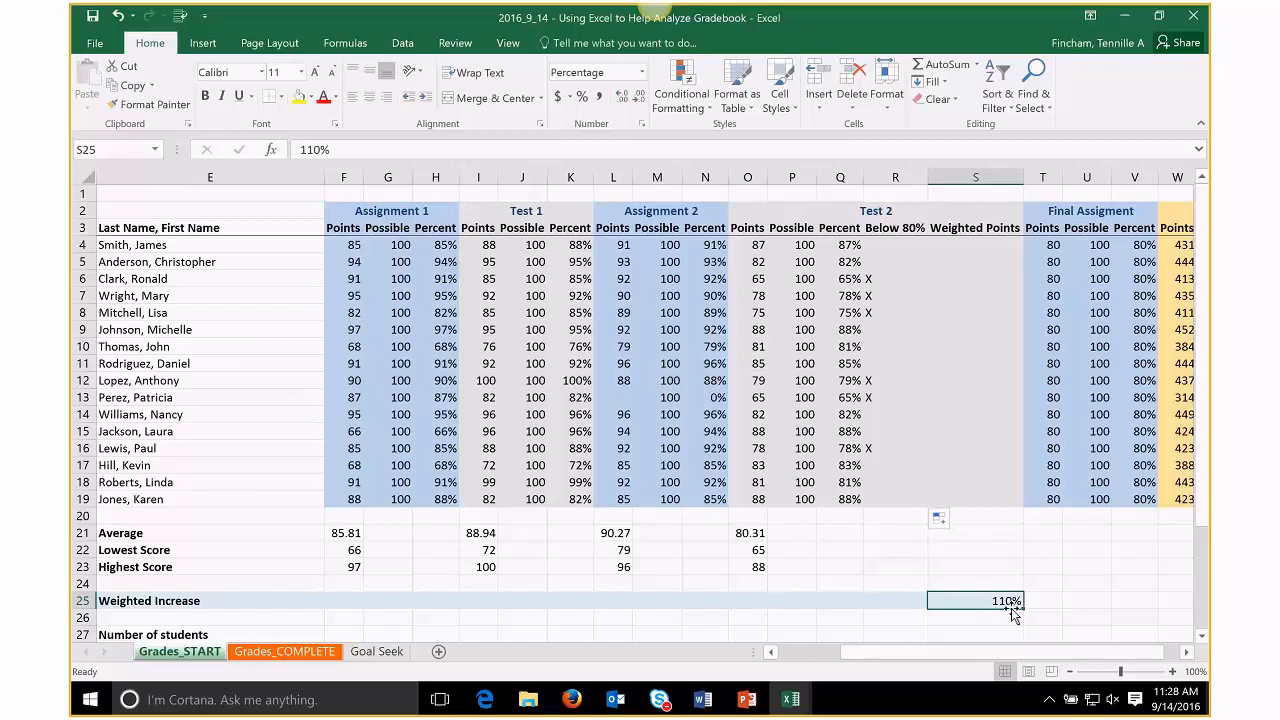
{"action": "left_click", "coordinate": [960, 246]}
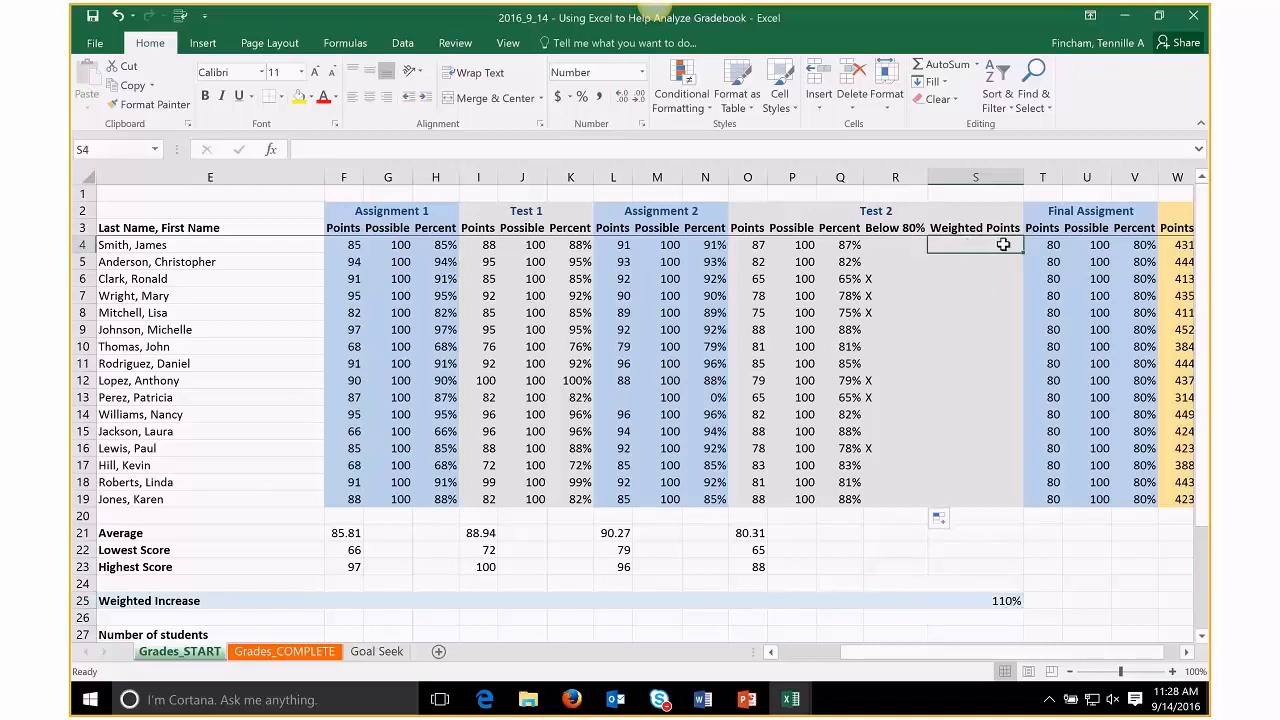
{"action": "type", "text": "="}
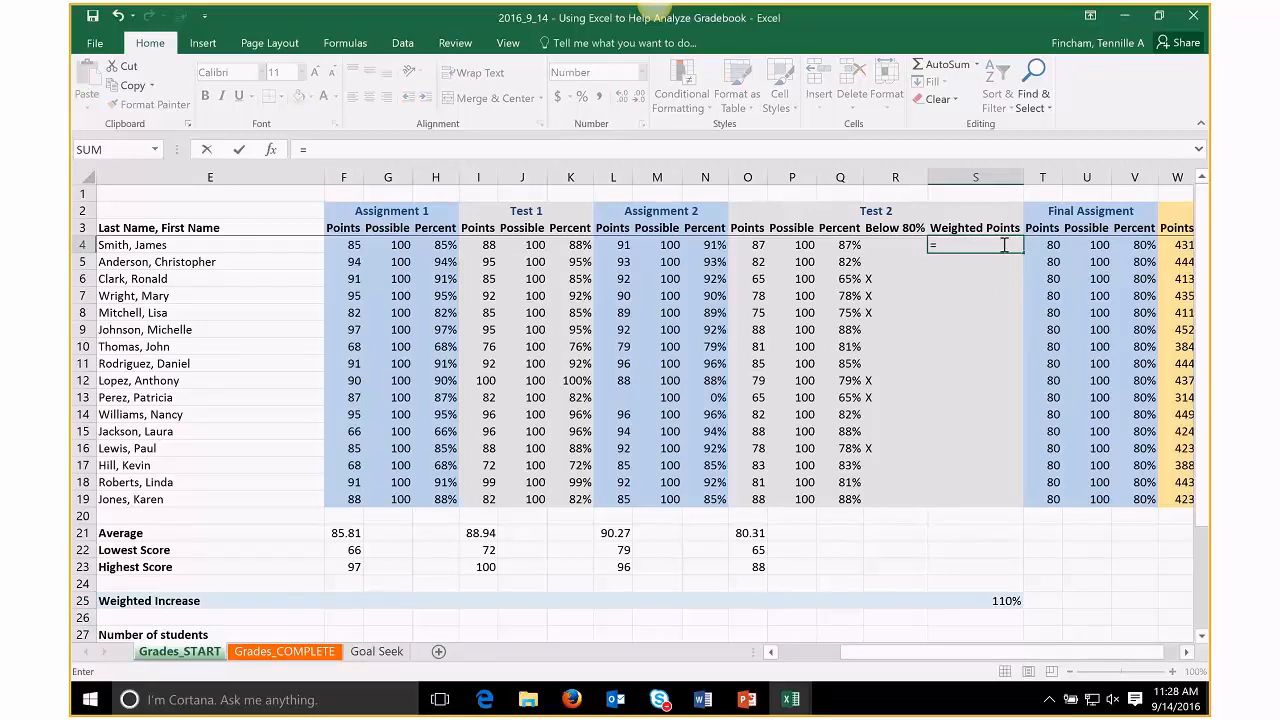
{"action": "left_click", "coordinate": [757, 247]}
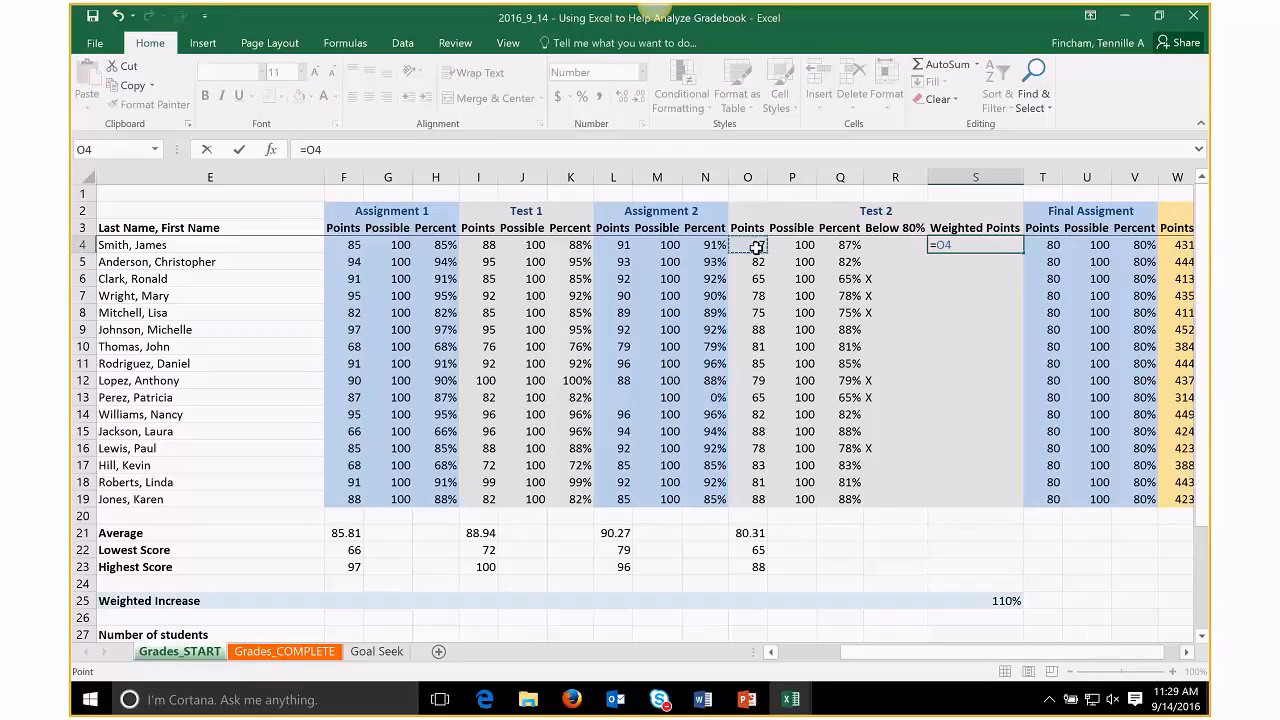
{"action": "type", "text": "*"}
{"action": "left_click", "coordinate": [981, 601]}
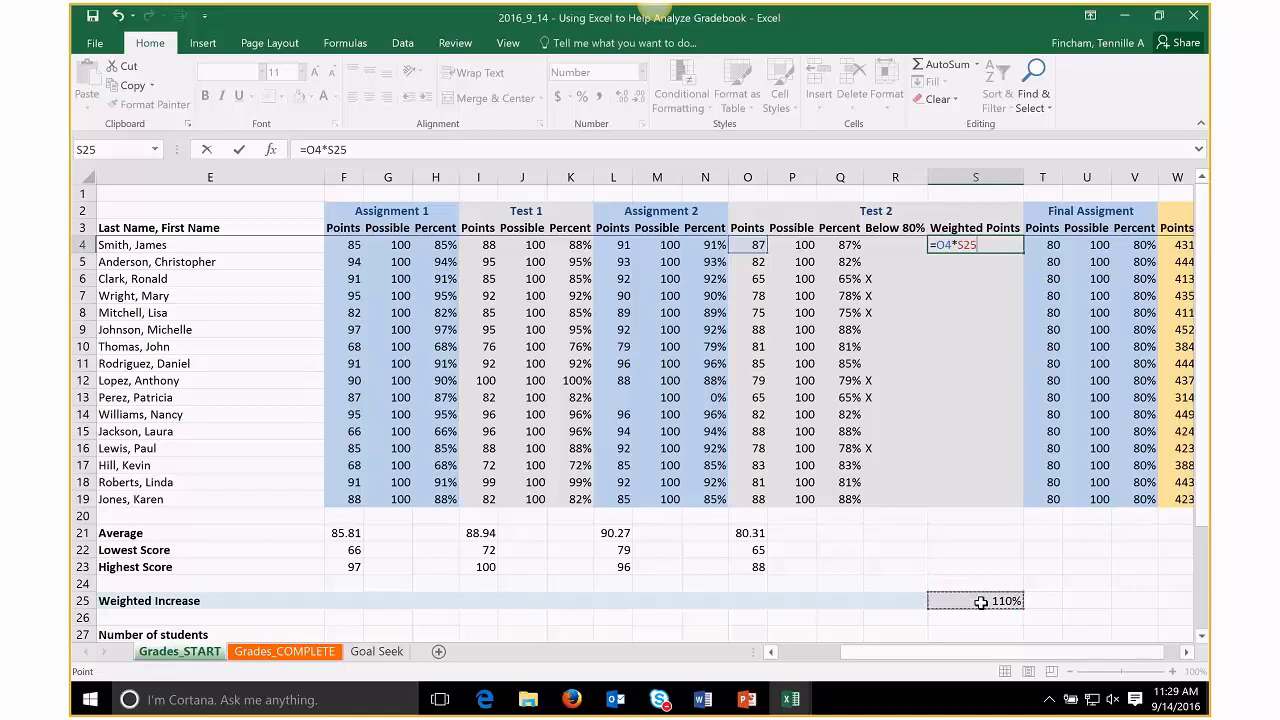
{"action": "key", "text": "Return"}
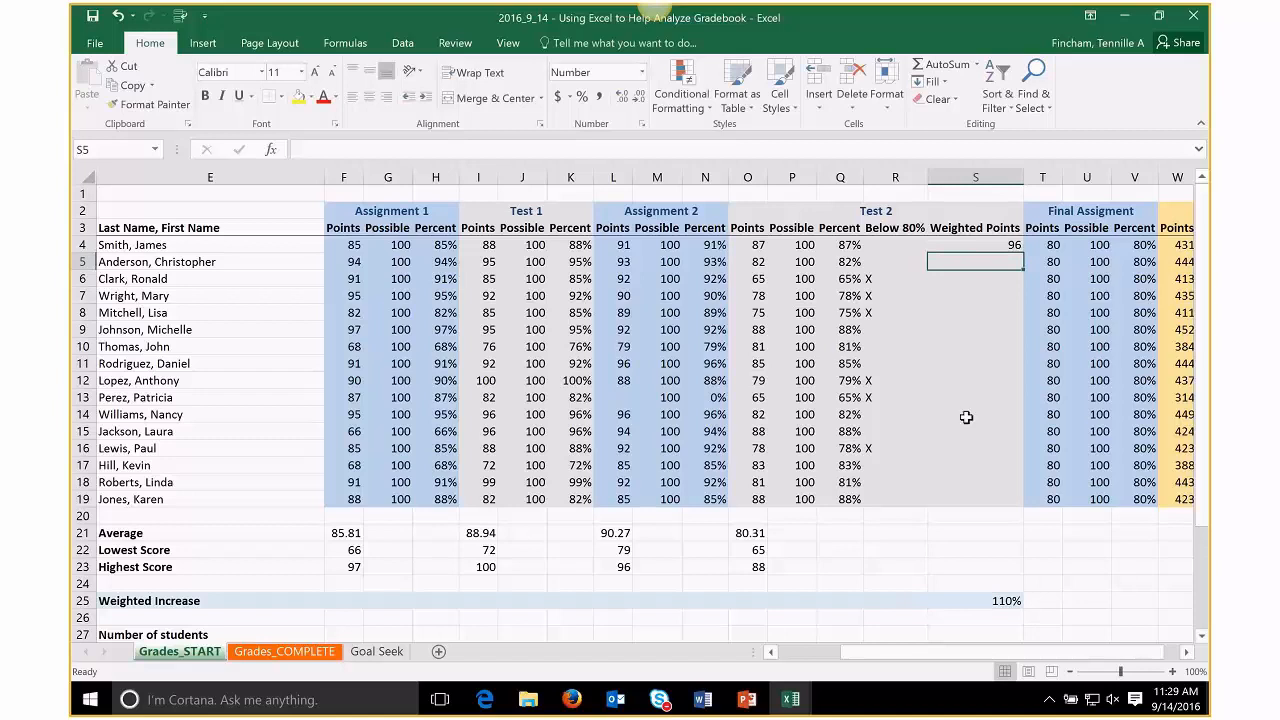
- Fill the S4 formula with its relative reference down through S19 and inspect the cell references in S4:S6
{"action": "left_click", "coordinate": [990, 244]}
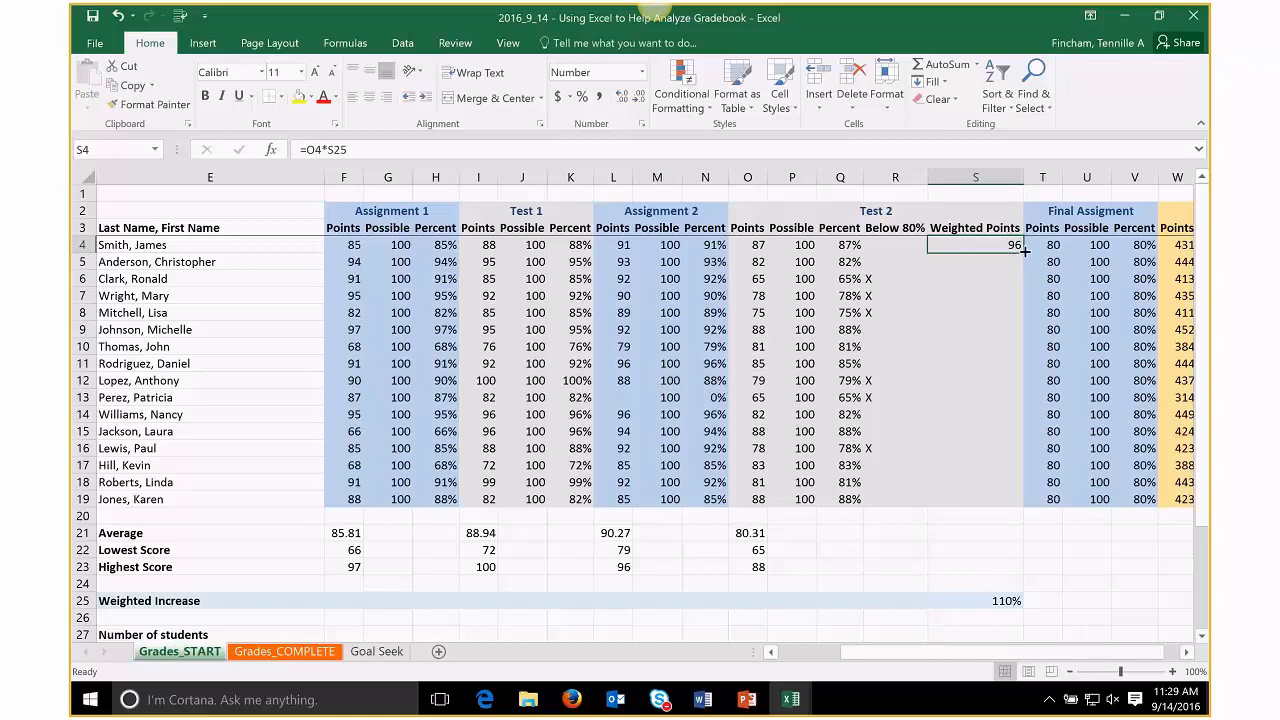
{"action": "left_click_drag", "start_coordinate": [1024, 251], "coordinate": [1020, 500]}
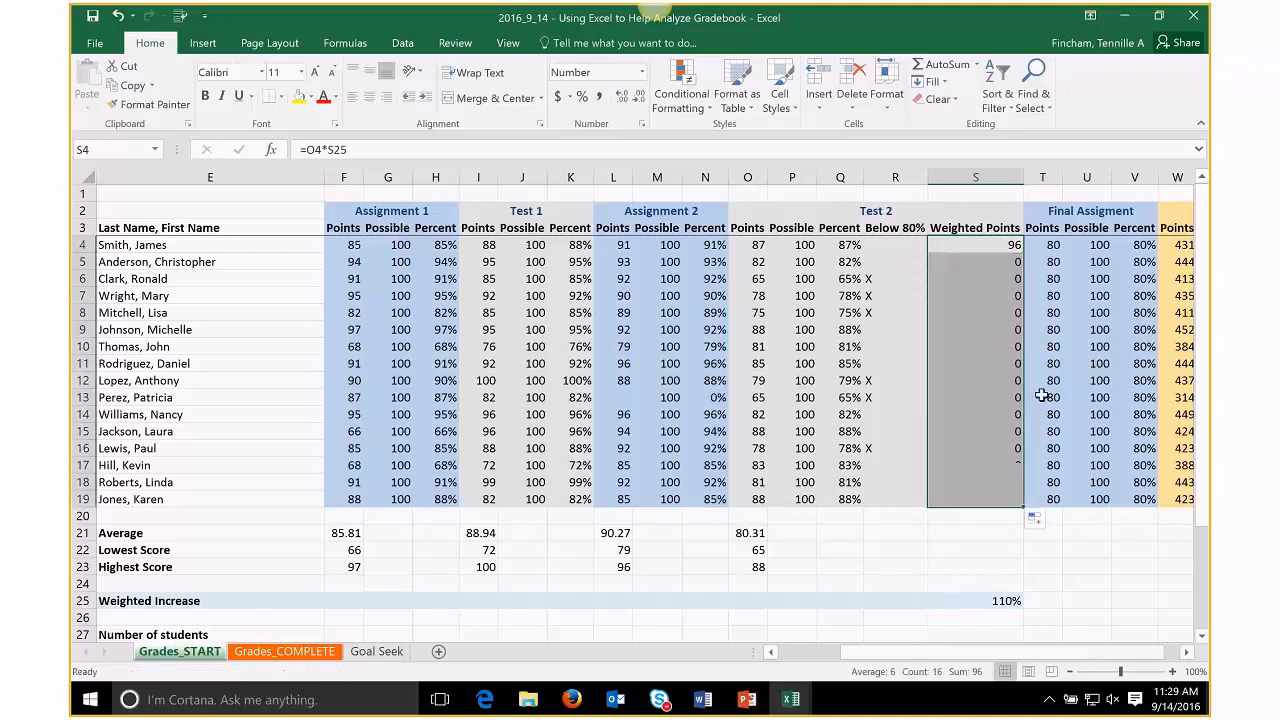
{"action": "left_click", "coordinate": [984, 245]}
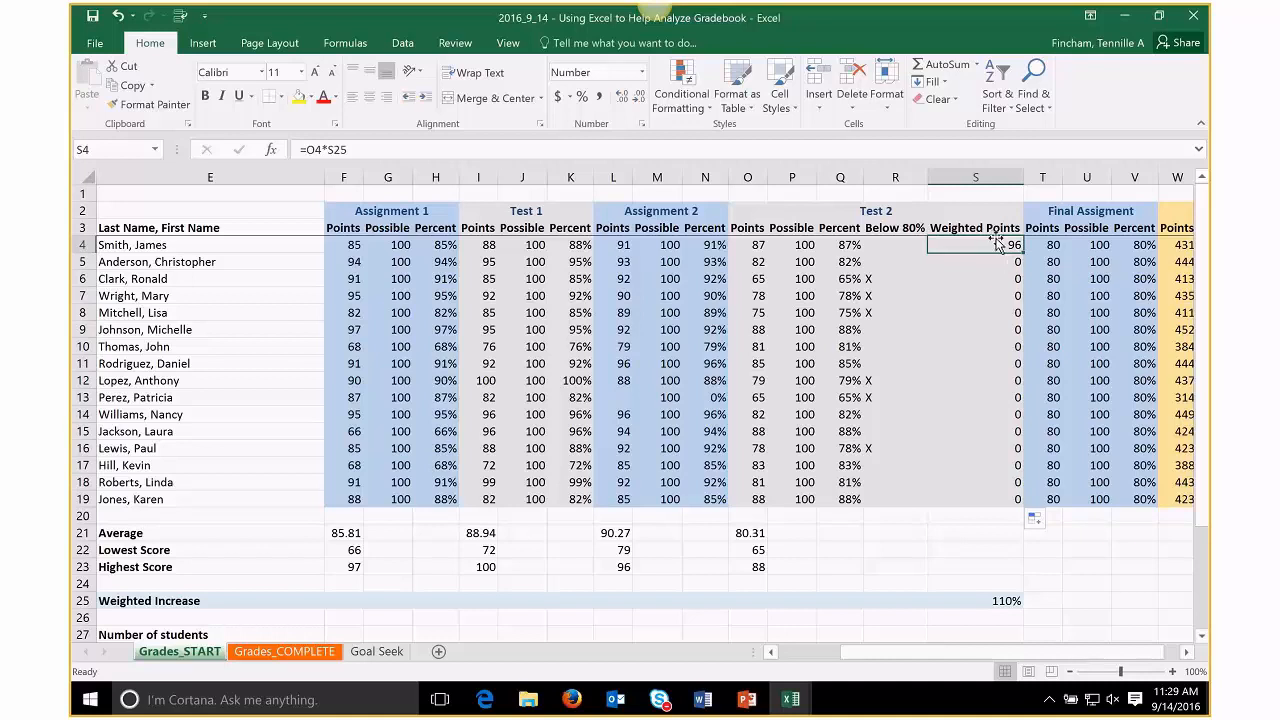
{"action": "left_click", "coordinate": [358, 149]}
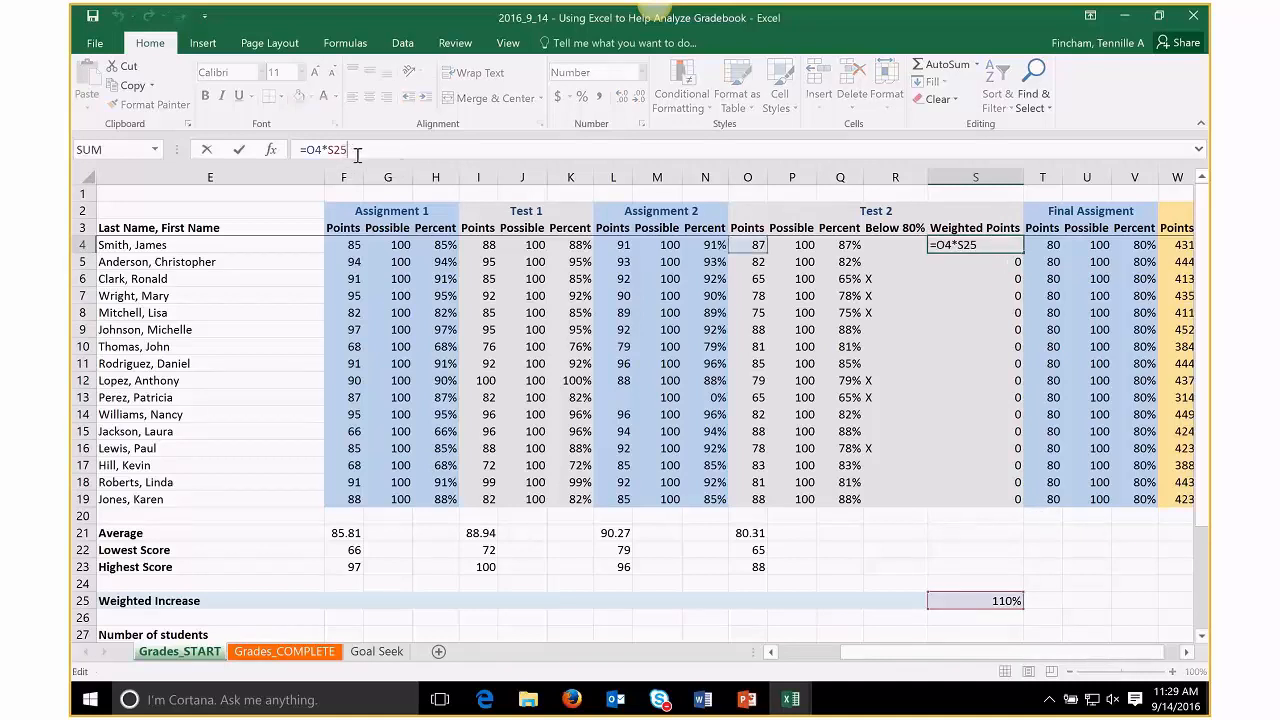
{"action": "left_click", "coordinate": [967, 264]}
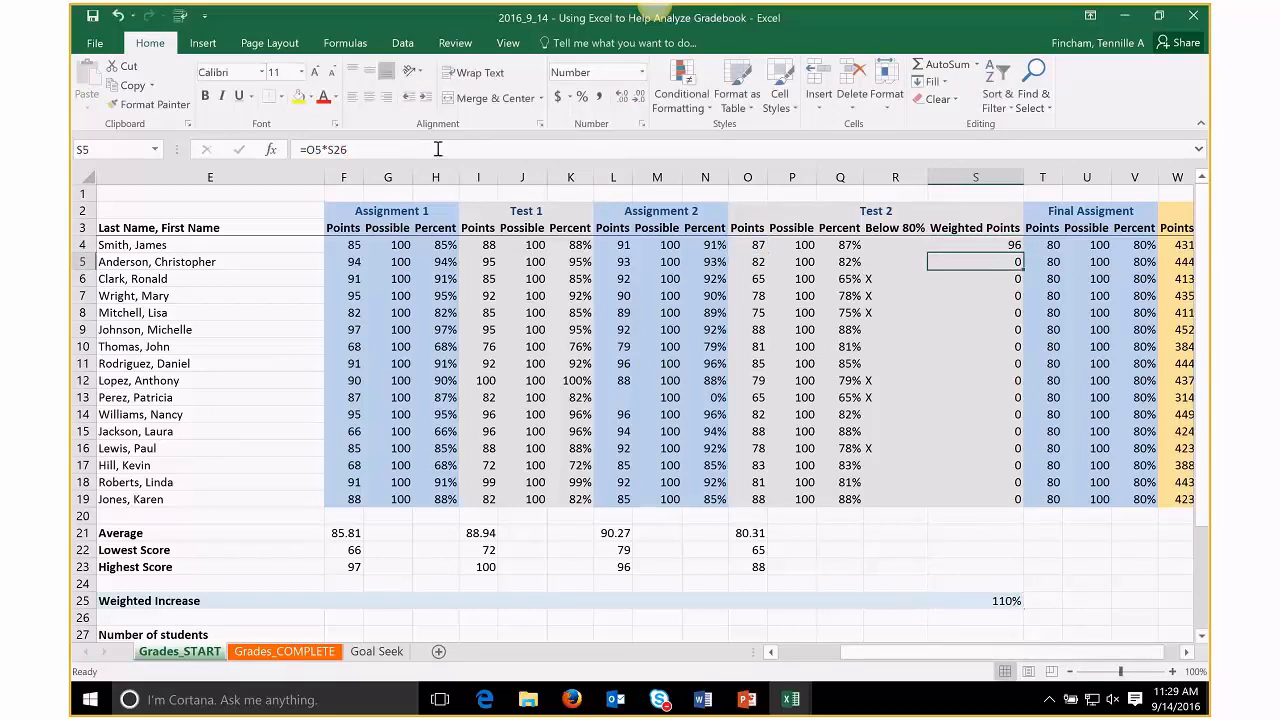
{"action": "left_click", "coordinate": [380, 148]}
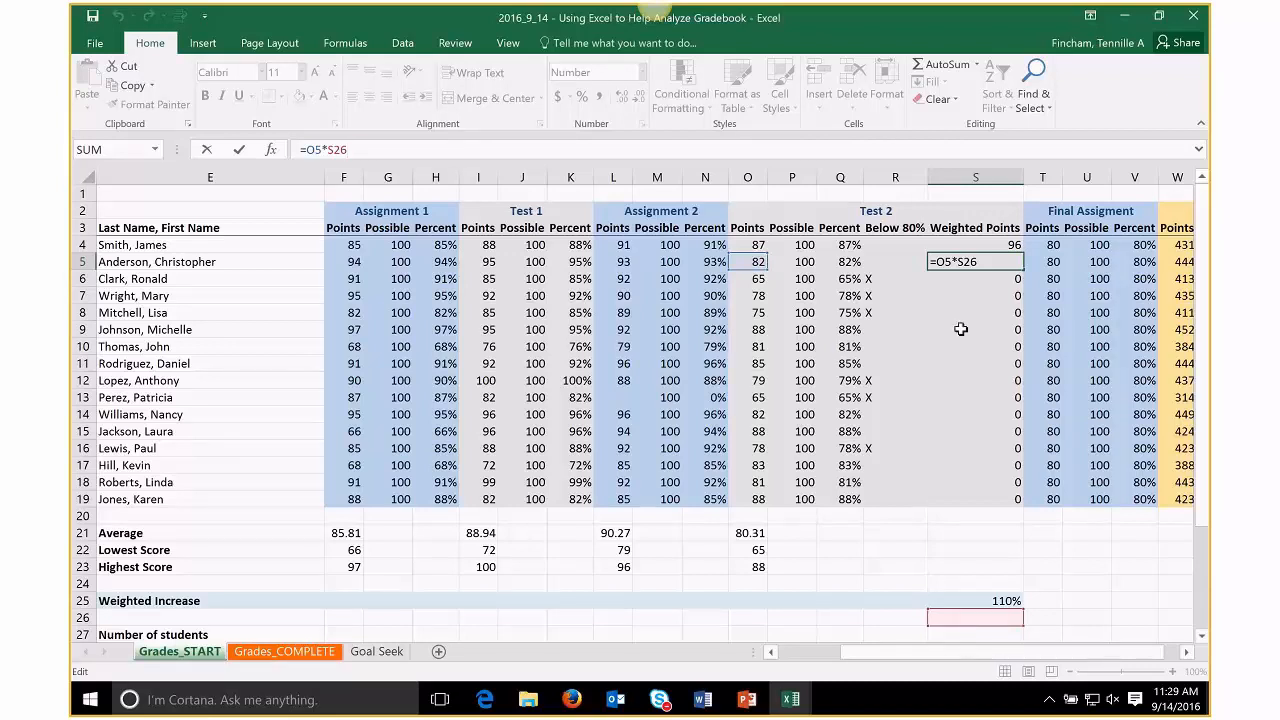
{"action": "left_click", "coordinate": [987, 277]}
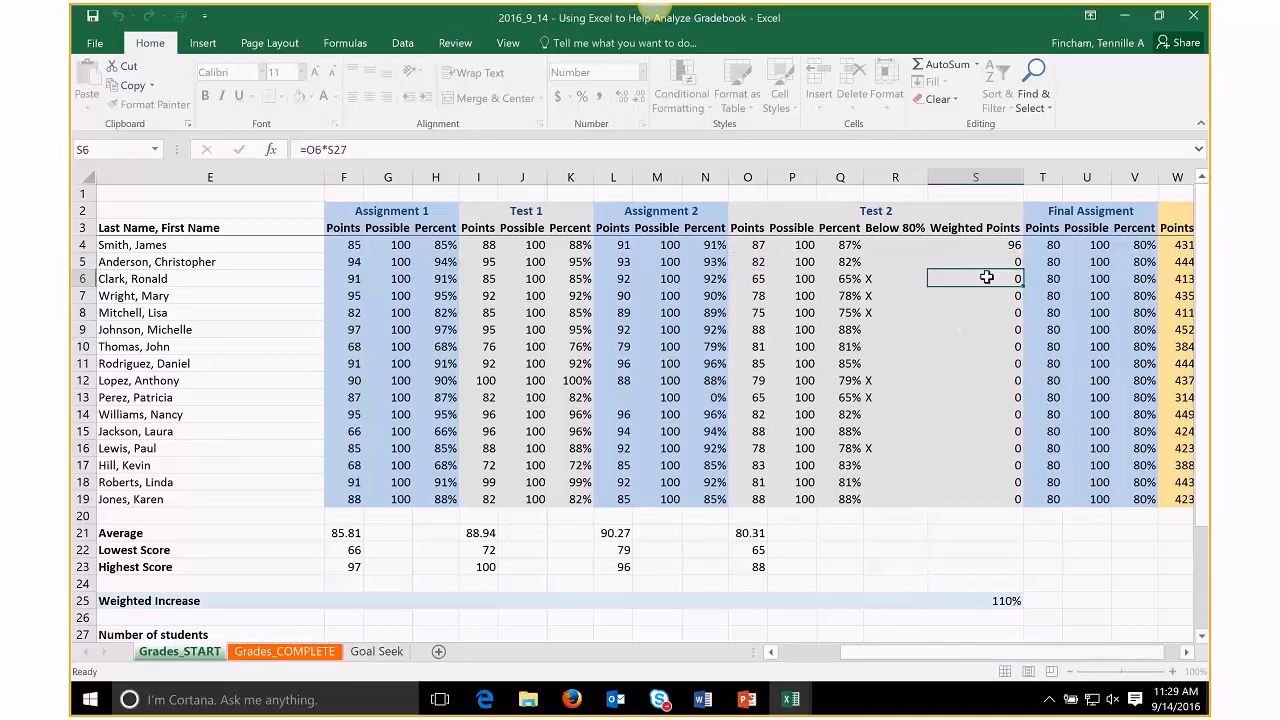
- Make the weighted increase reference in S4 absolute so the formula reads =O4*$S$25
{"action": "left_click", "coordinate": [988, 246]}
{"action": "left_click", "coordinate": [348, 148]}
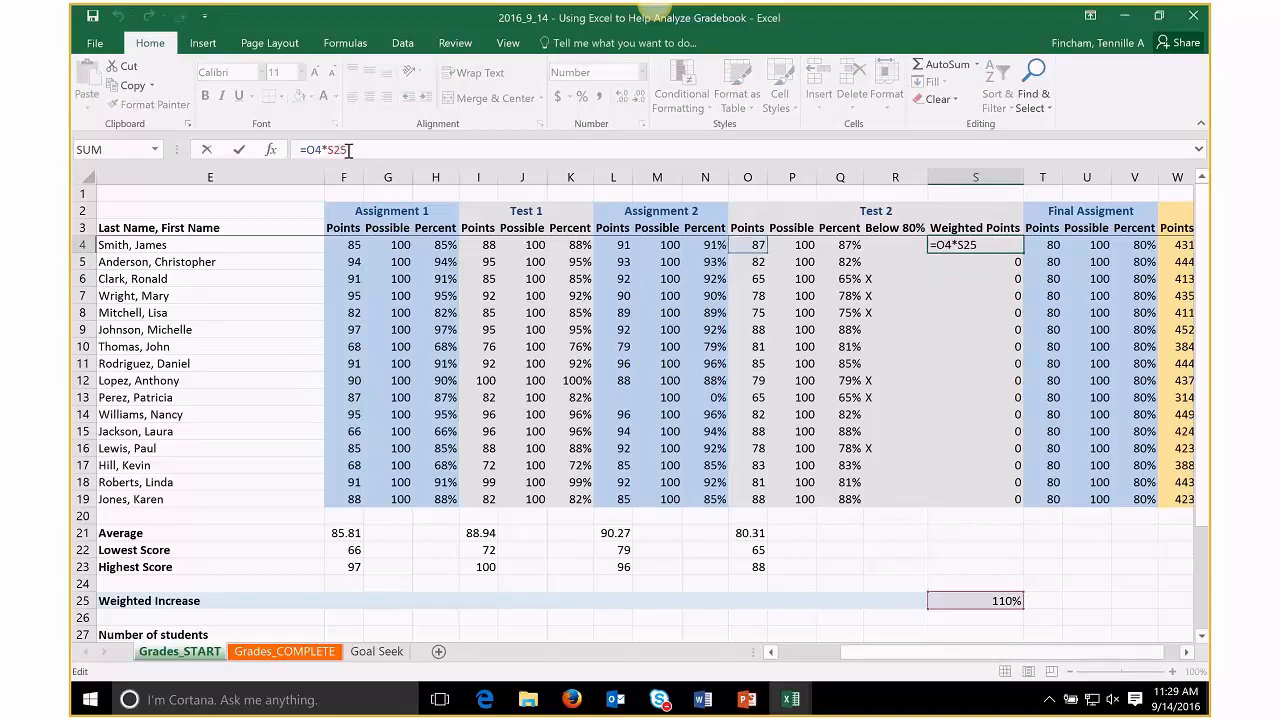
{"action": "scroll", "coordinate": [1025, 539], "scroll_direction": "down", "scroll_amount": 1}
{"action": "scroll", "coordinate": [1025, 539], "scroll_direction": "down", "scroll_amount": 3}
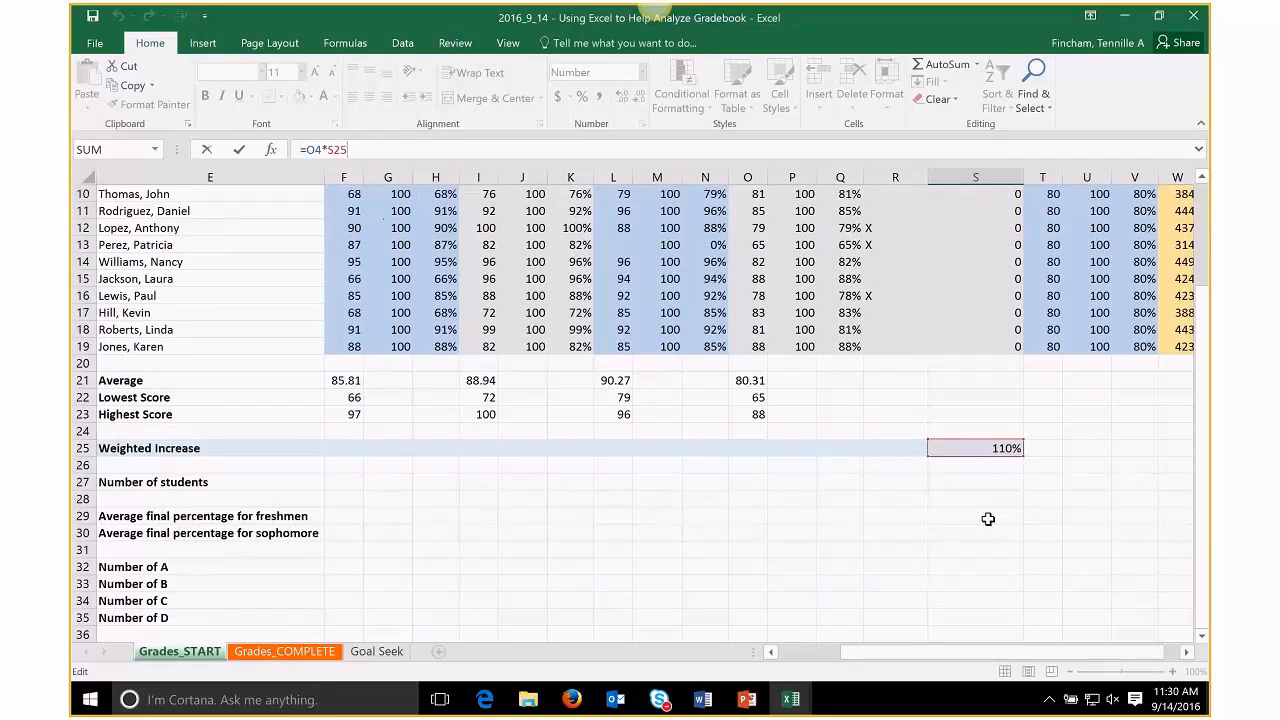
{"action": "scroll", "coordinate": [853, 552], "scroll_direction": "up", "scroll_amount": 3}
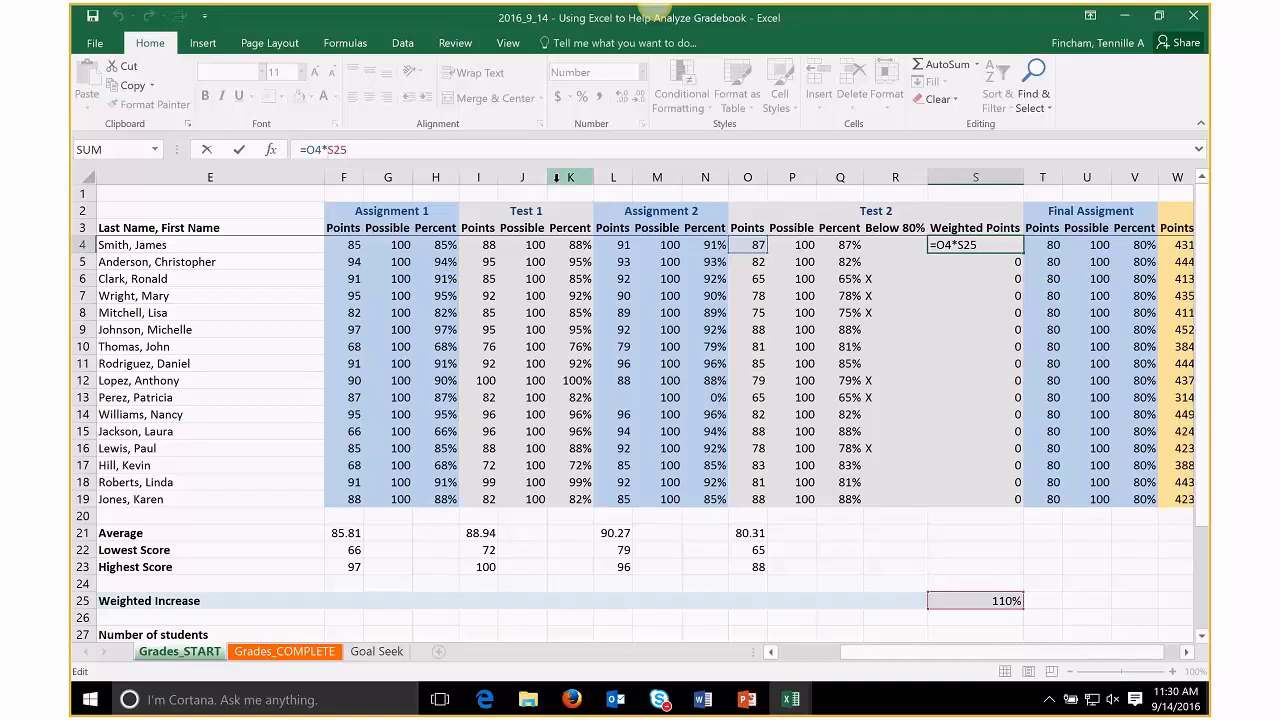
{"action": "key", "text": "F4"}
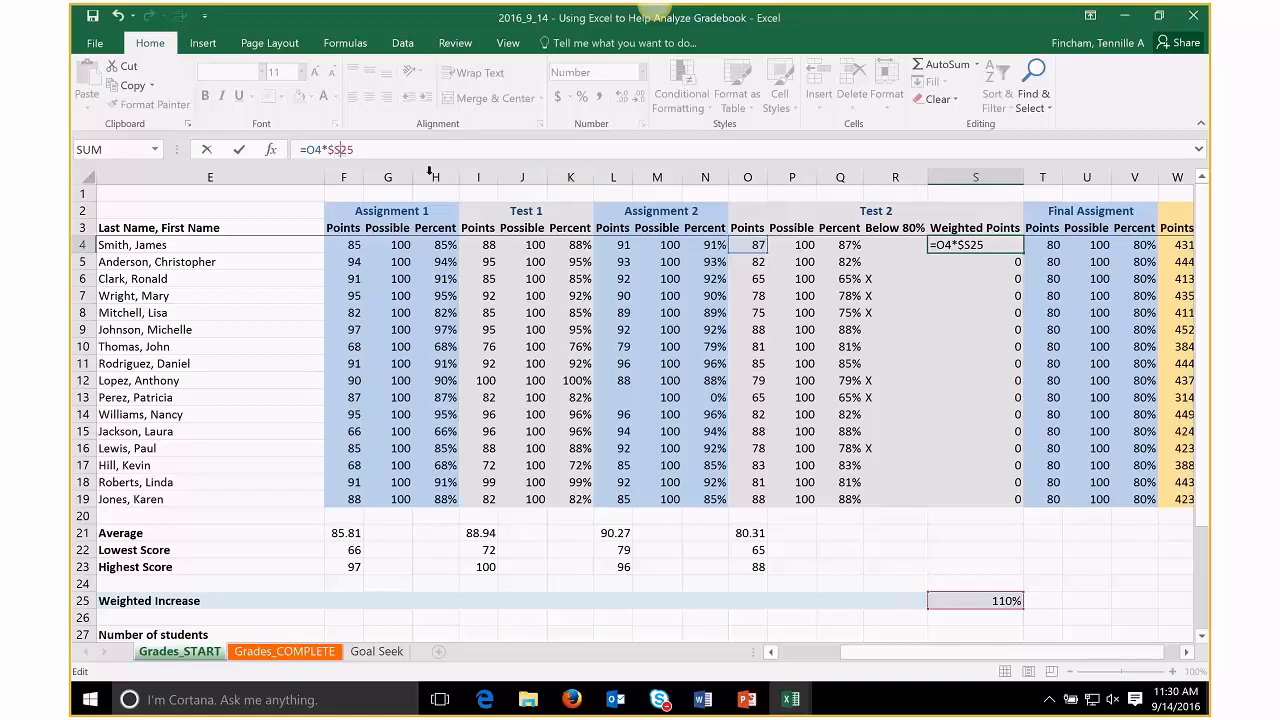
{"action": "type", "text": "$"}
{"action": "key", "text": "BackSpace"}
{"action": "key", "text": "Return"}
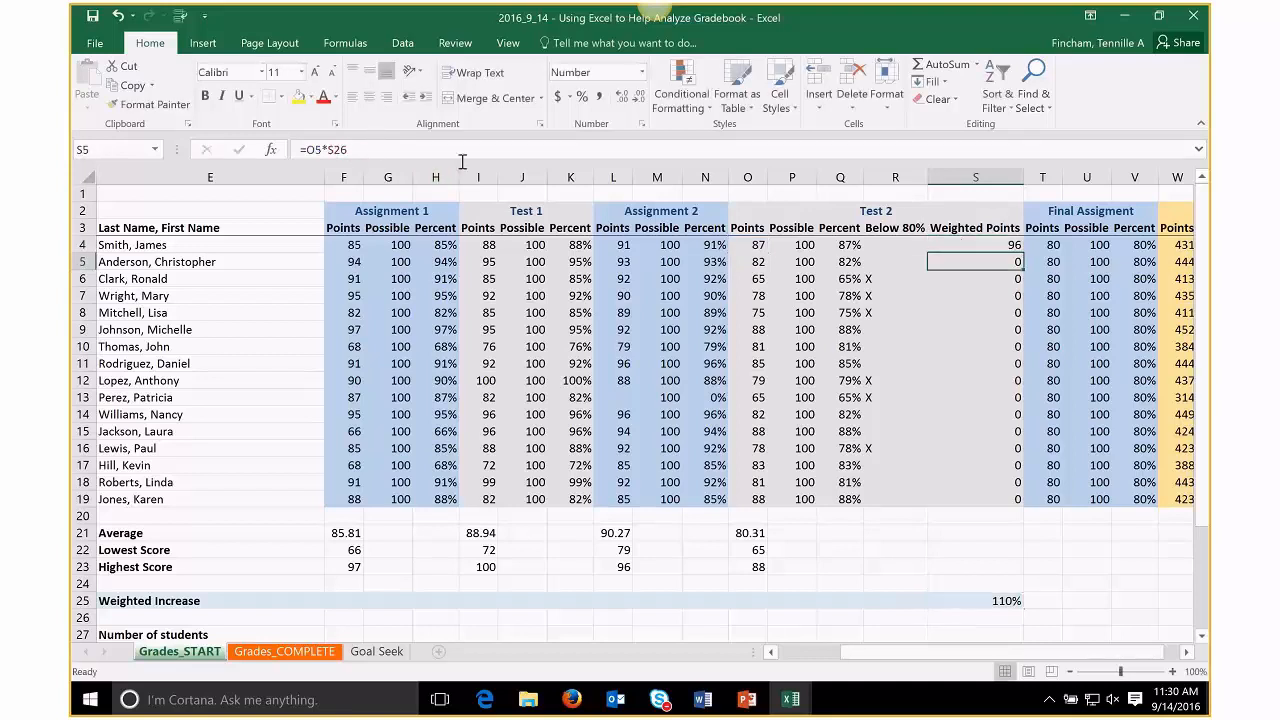
- Fill the absolute-reference formula from S4 down through S19 and check the copied formulas in the rows below S4
{"action": "left_click", "coordinate": [1004, 244]}
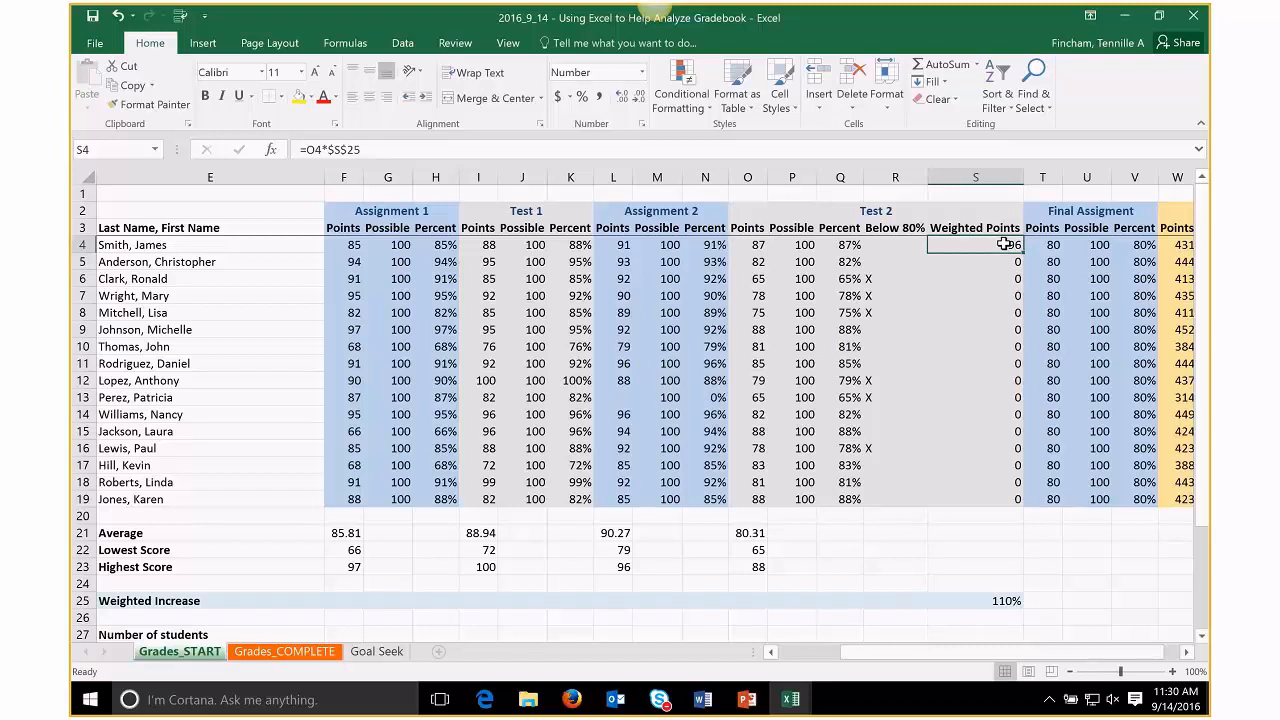
{"action": "left_click_drag", "start_coordinate": [1022, 252], "coordinate": [1027, 503]}
{"action": "left_click", "coordinate": [990, 260]}
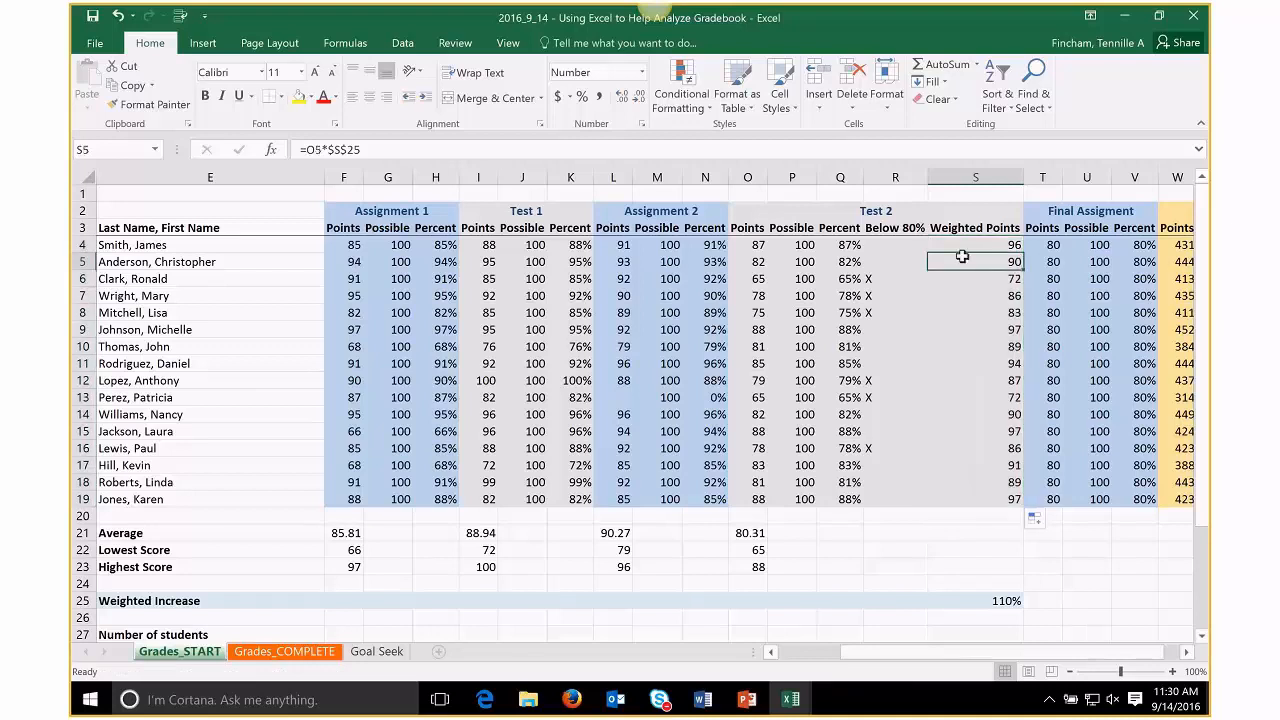
{"action": "left_click", "coordinate": [986, 281]}
{"action": "left_click", "coordinate": [990, 290]}
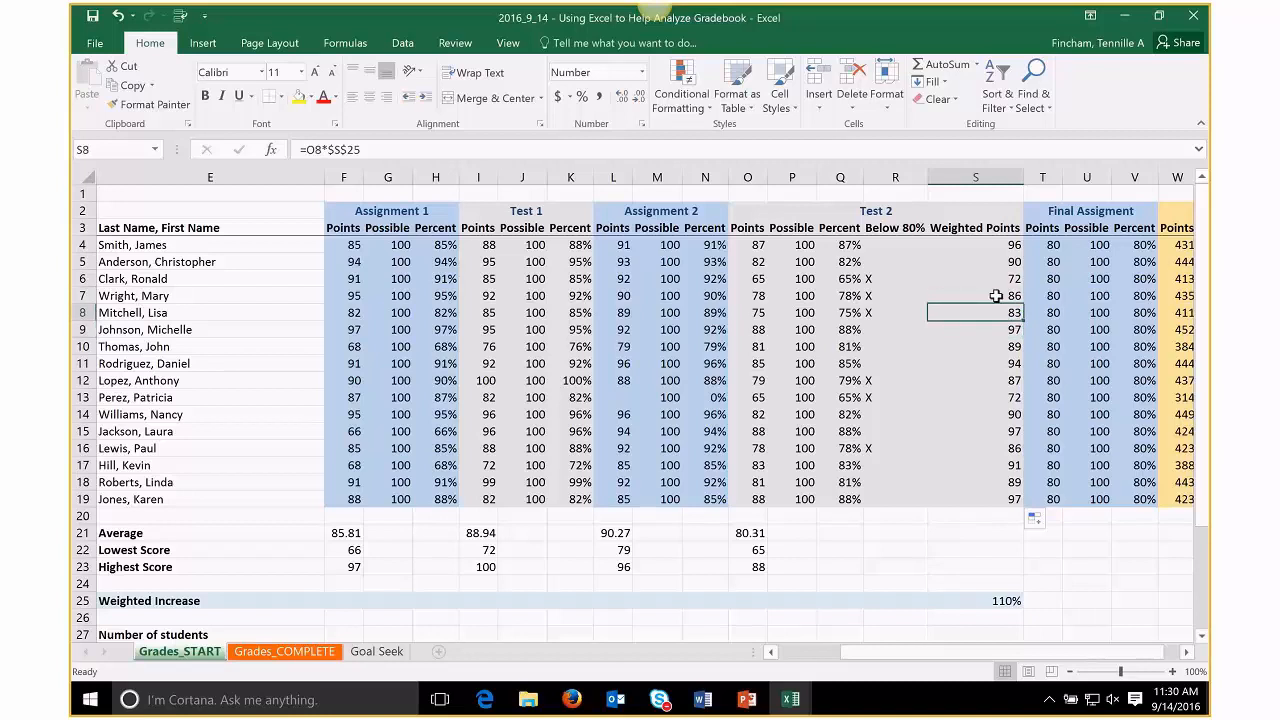
- Compare the formulas in S6, S5 and S4 to check how the absolute reference to the weighted increase is carried
{"action": "left_click", "coordinate": [996, 279]}
{"action": "left_click", "coordinate": [988, 261]}
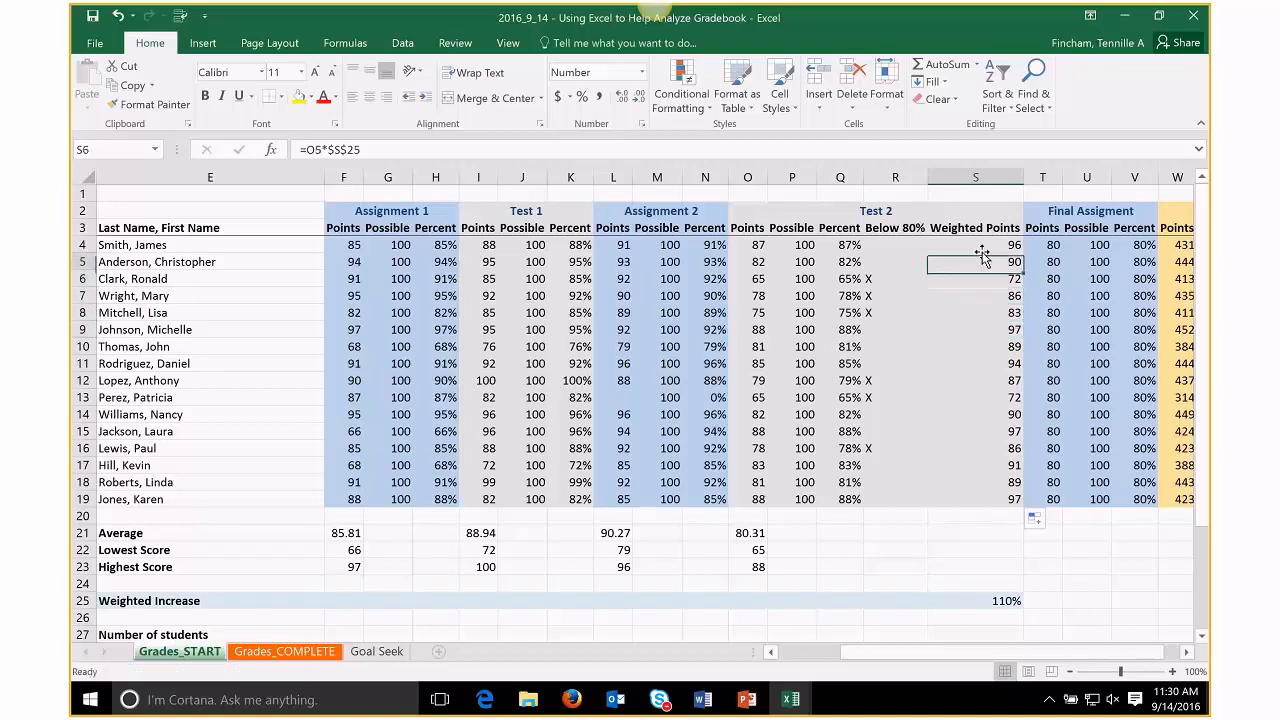
{"action": "left_click", "coordinate": [980, 248]}
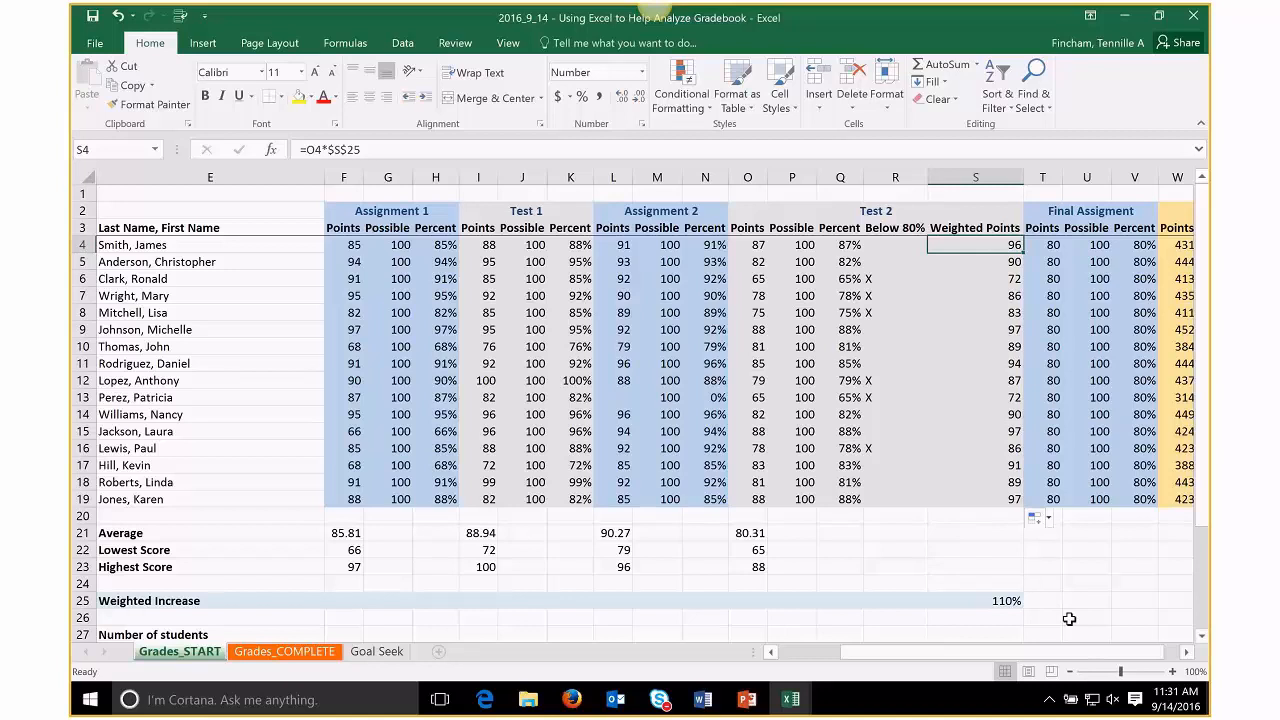
- Change the final grade points formula in W4 to =F4+I4+L4+S4+T4 and fill it down through W19
{"action": "left_click", "coordinate": [1187, 652]}
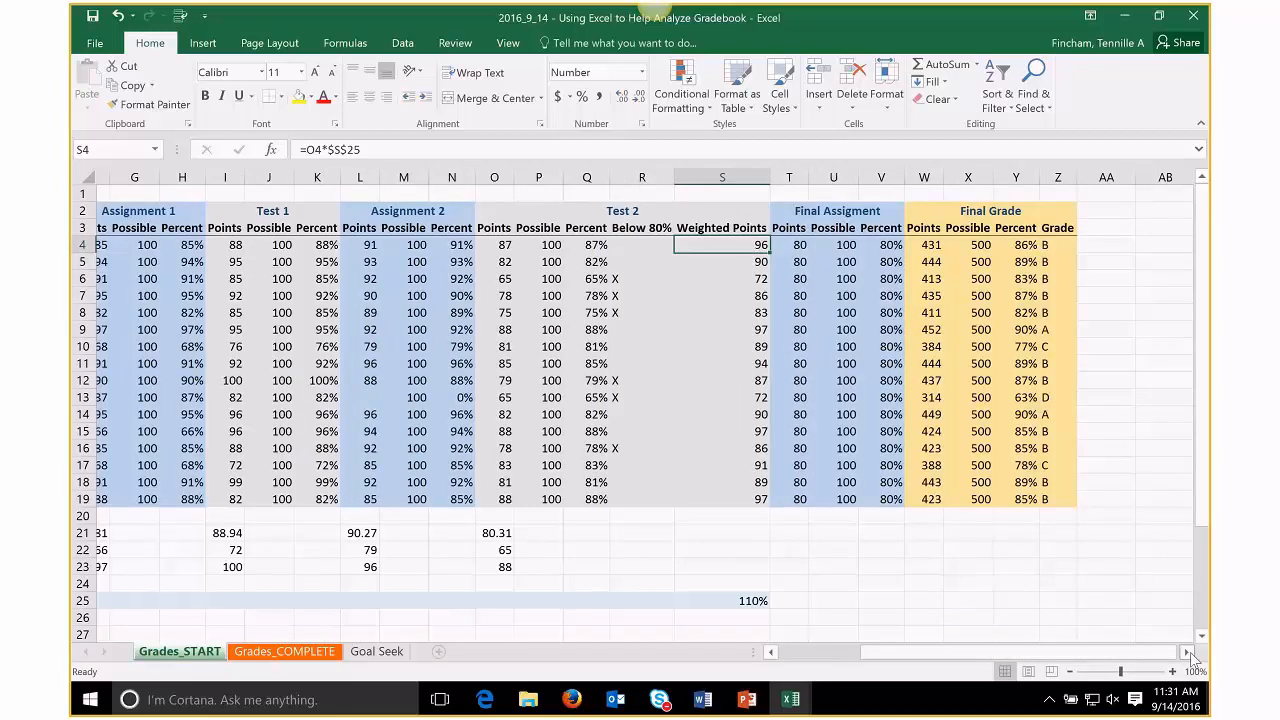
{"action": "left_click", "coordinate": [1188, 652]}
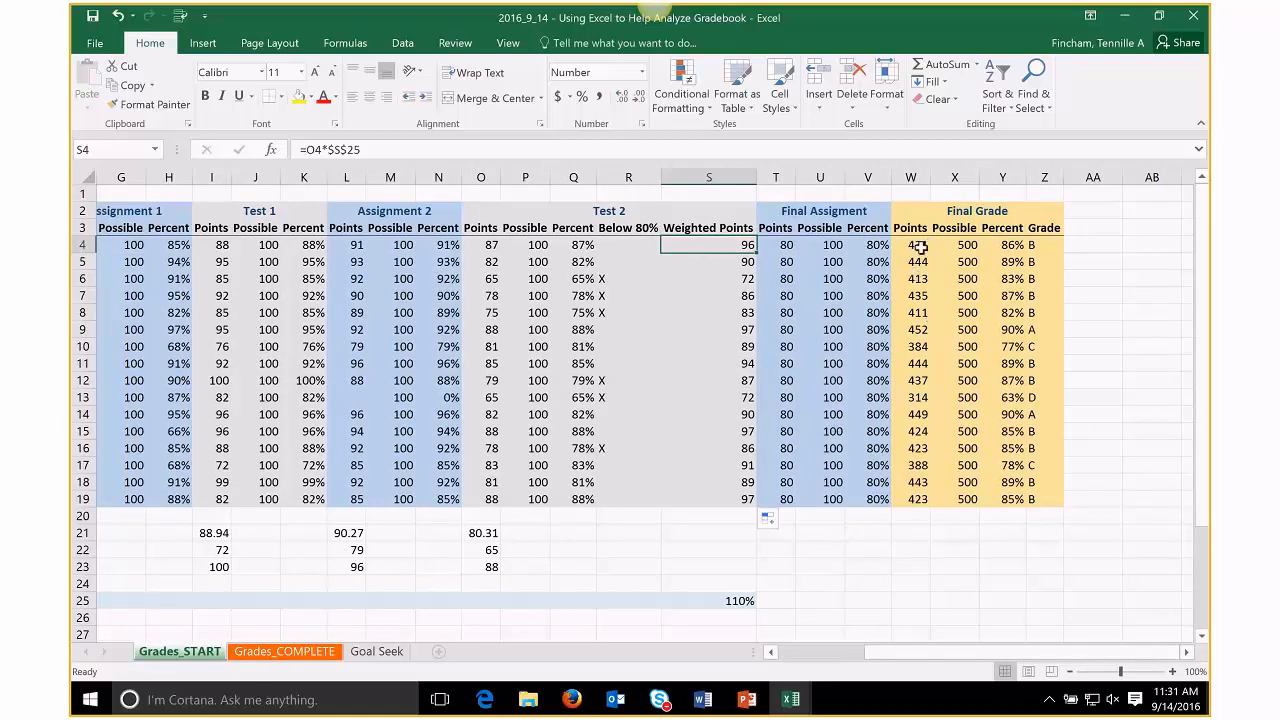
{"action": "left_click", "coordinate": [918, 247]}
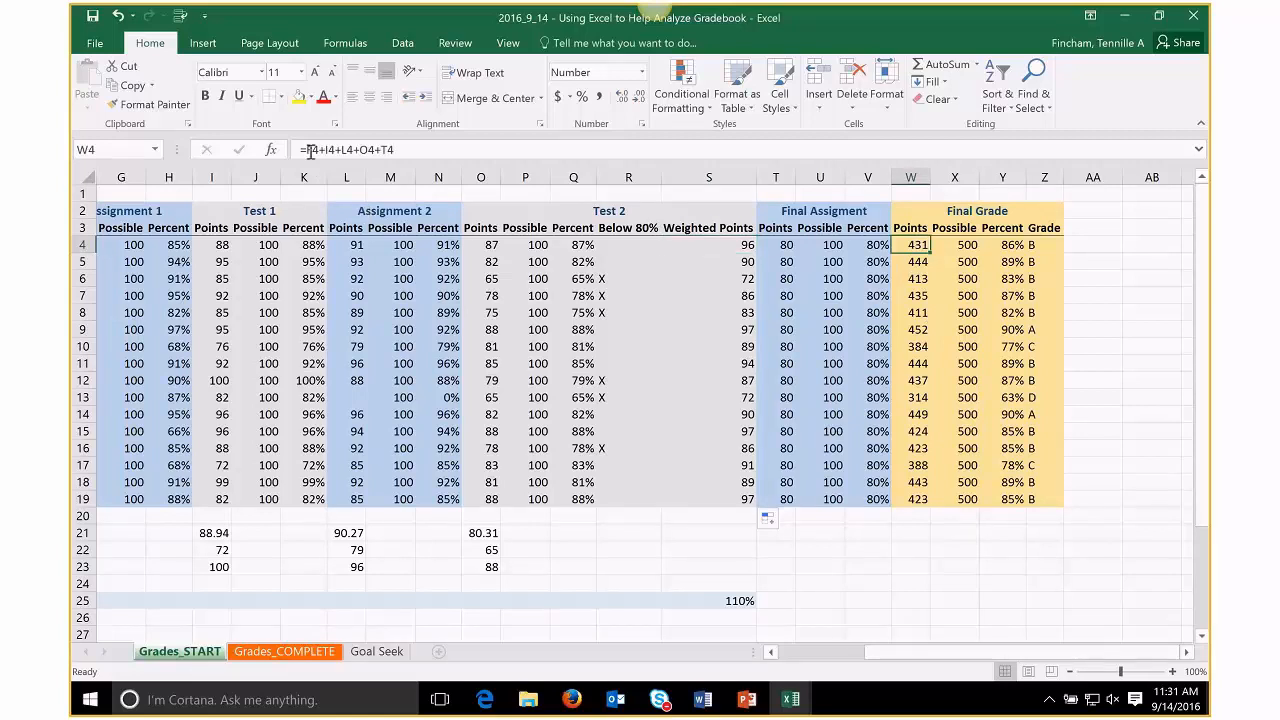
{"action": "left_click", "coordinate": [408, 150]}
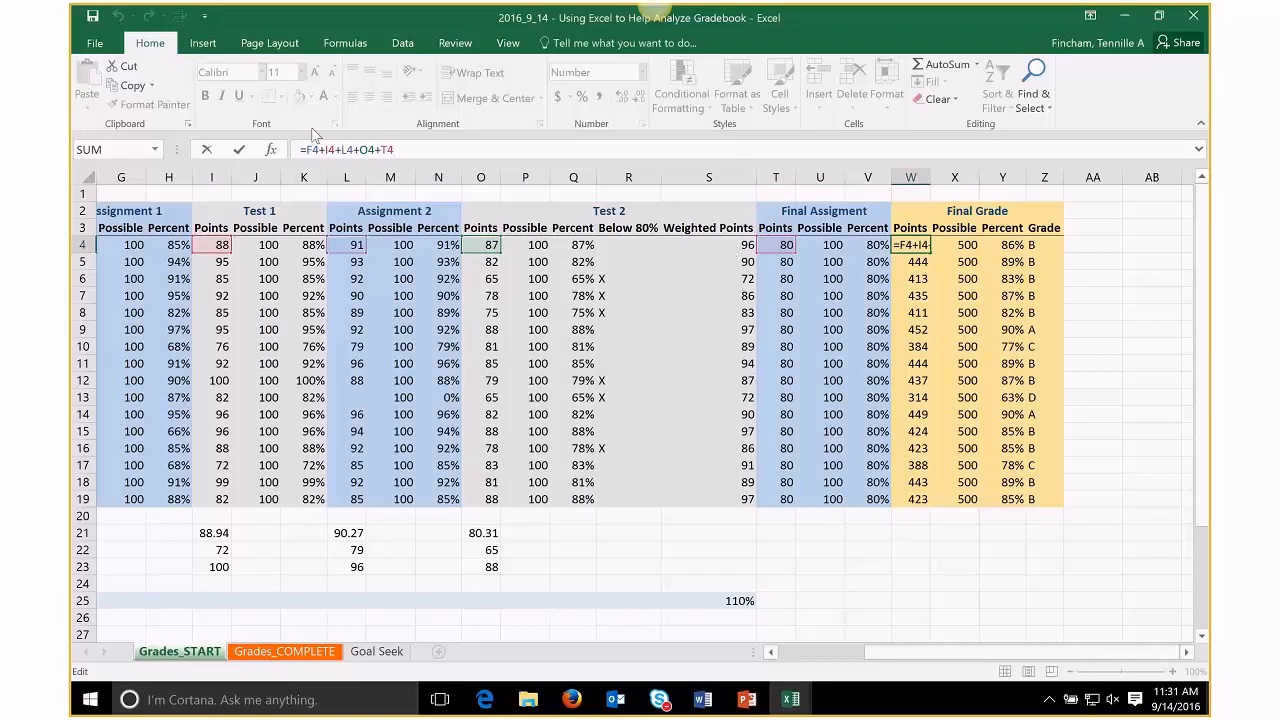
{"action": "left_click", "coordinate": [367, 150]}
{"action": "key", "text": "BackSpace"}
{"action": "type", "text": "S"}
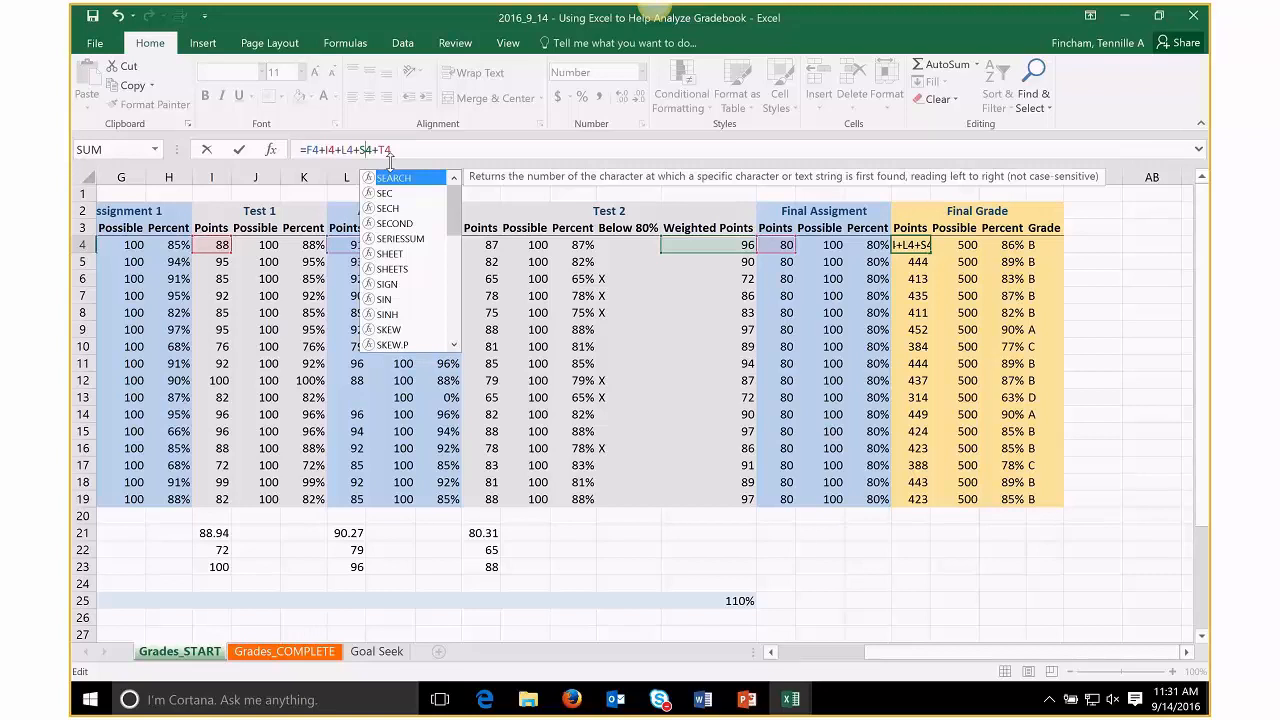
{"action": "key", "text": "Return"}
{"action": "left_click", "coordinate": [918, 246]}
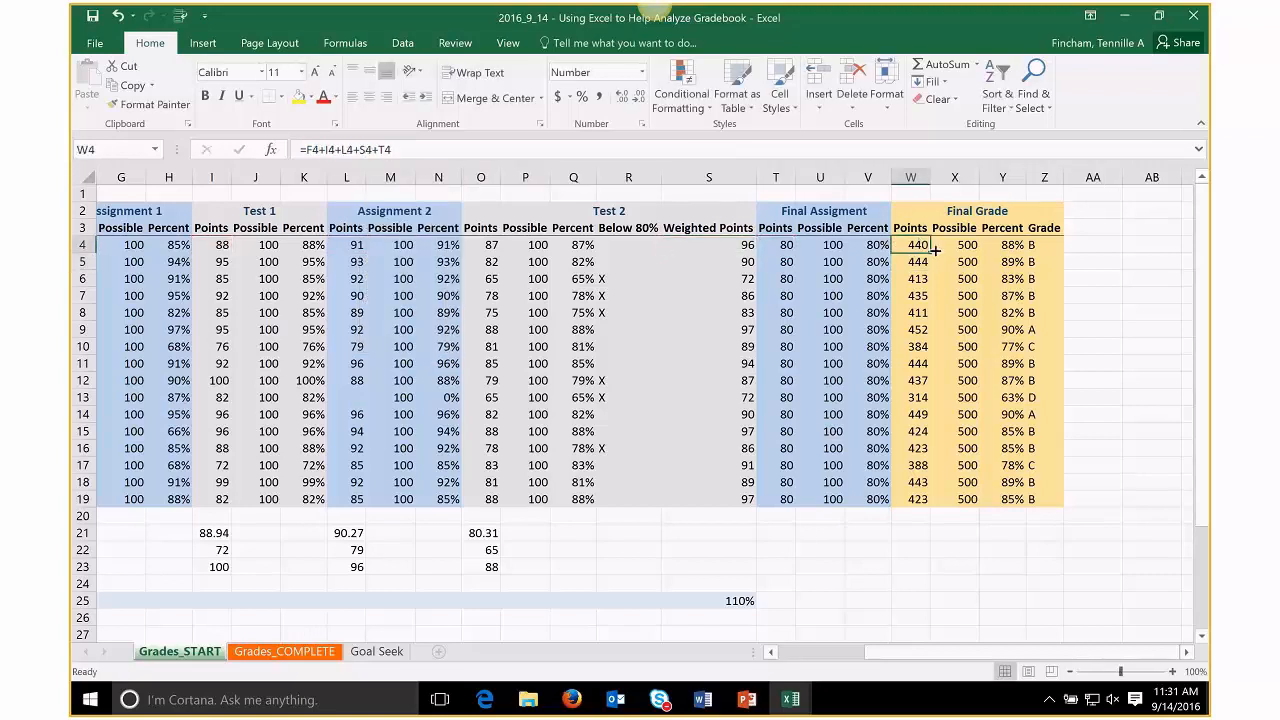
{"action": "left_click_drag", "start_coordinate": [929, 254], "coordinate": [929, 506]}
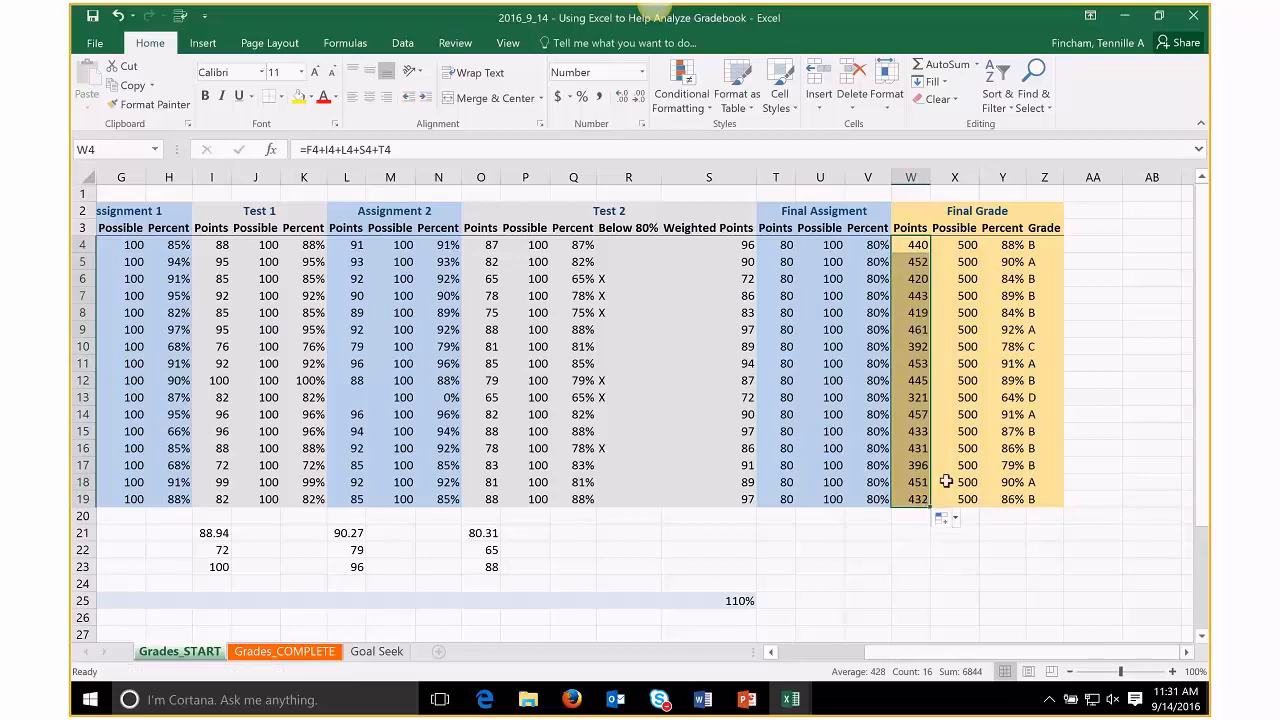
- Inspect the final grade formulas for possible points in X4 and percent in Y4, leaving both unchanged
{"action": "left_click", "coordinate": [940, 248]}
{"action": "double_click", "coordinate": [940, 248]}
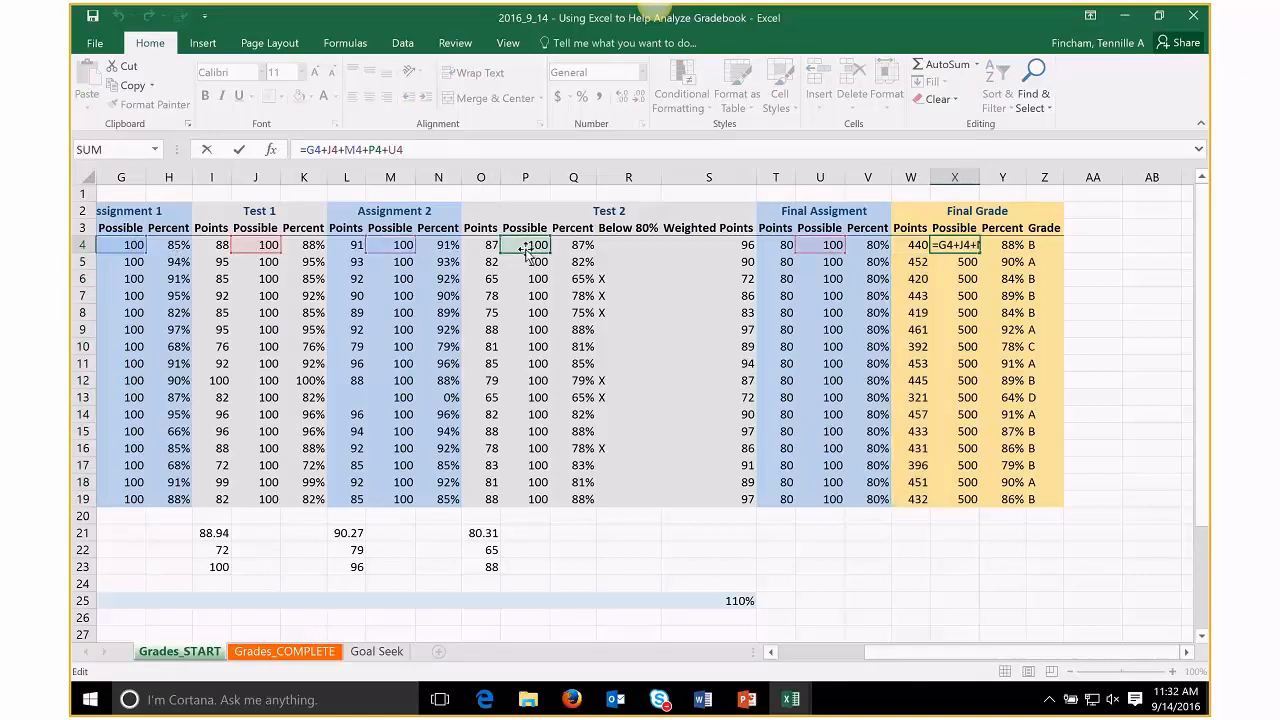
{"action": "left_click", "coordinate": [1010, 248]}
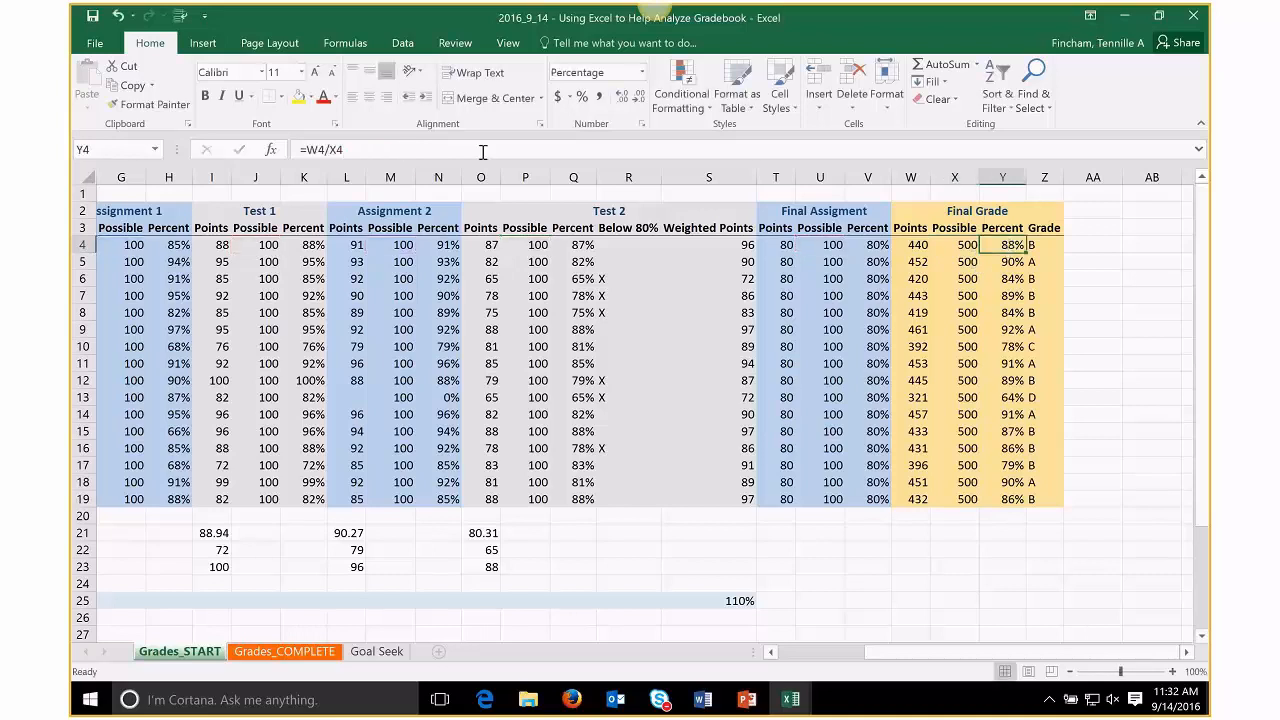
{"action": "left_click", "coordinate": [536, 149]}
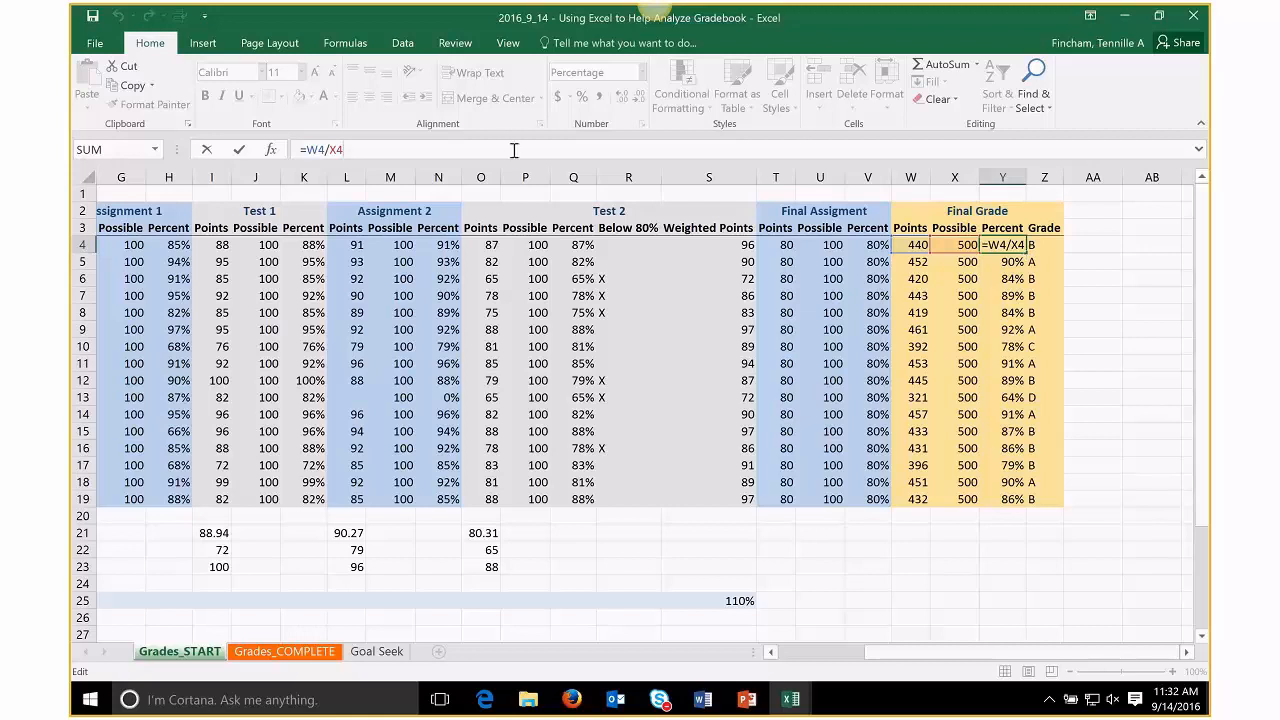
{"action": "key", "text": "Return"}
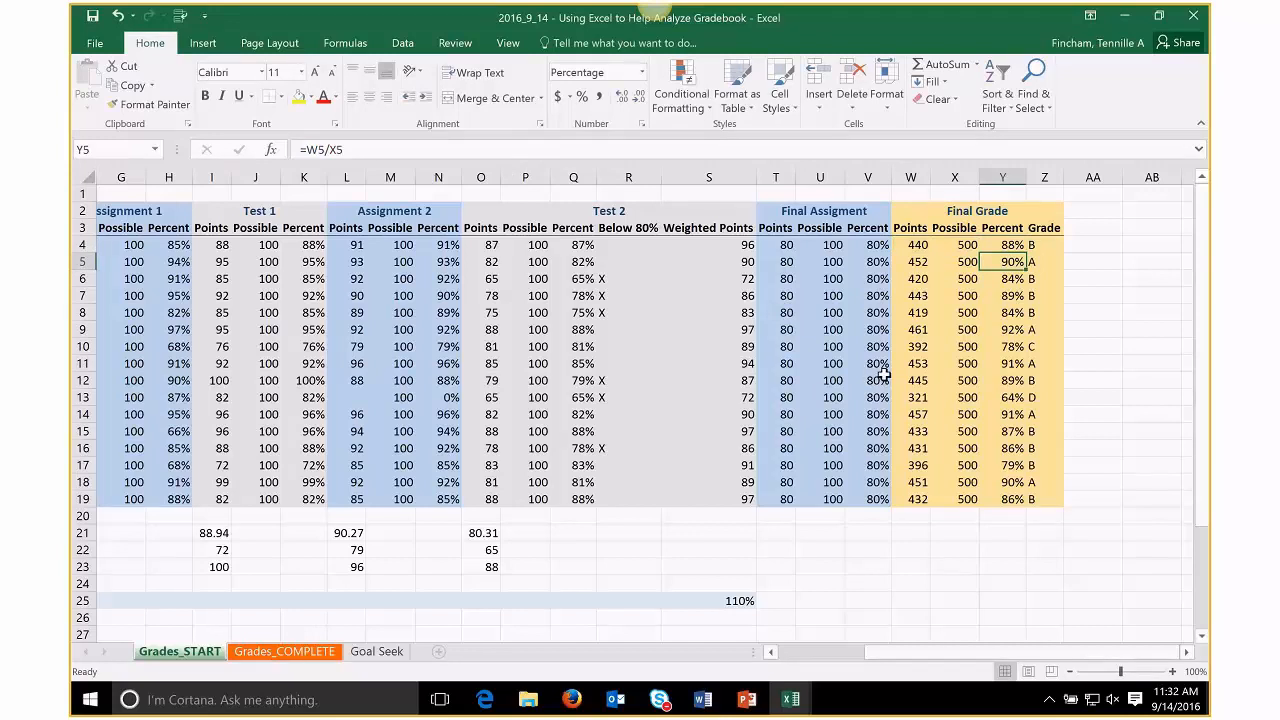
- Highlight Test 2 percents in Q4:Q19 that are less than 80% with Light Red Fill with Dark Red Text conditional formatting
{"action": "mouse_move", "coordinate": [999, 651]}
{"action": "left_mouse_down"}
{"action": "mouse_move", "coordinate": [958, 657]}
{"action": "mouse_move", "coordinate": [986, 655]}
{"action": "left_mouse_up"}
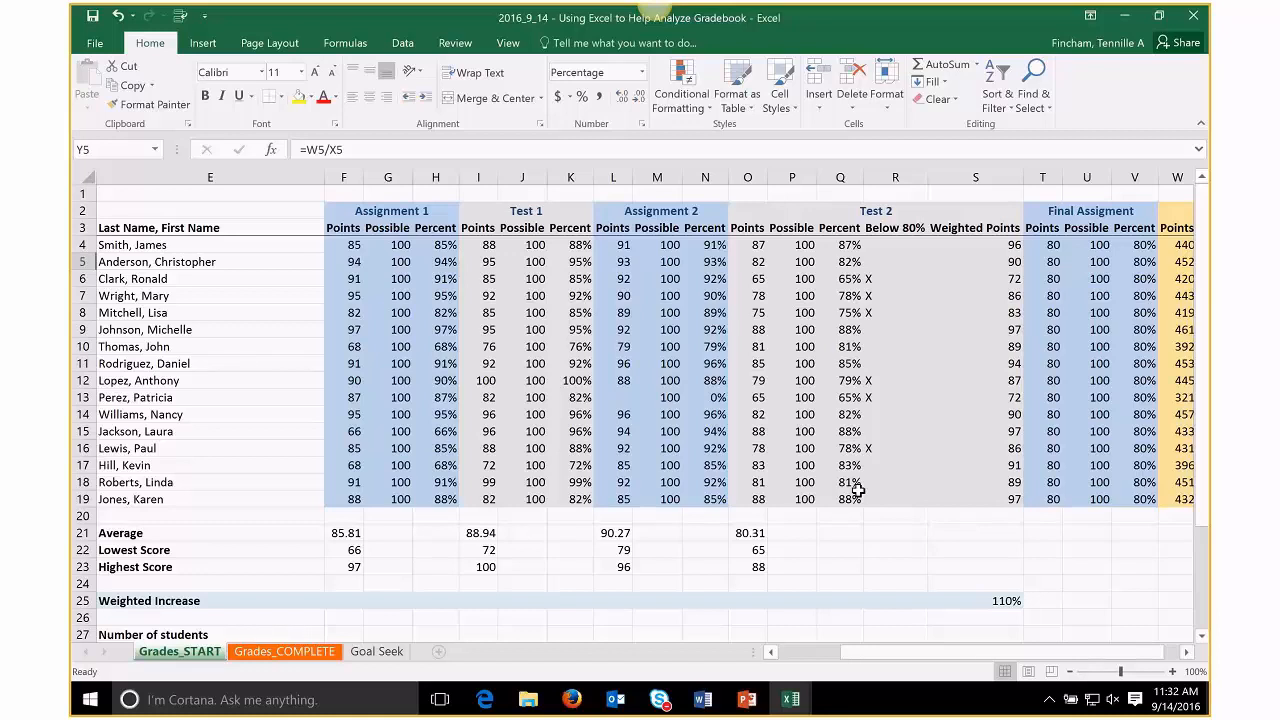
{"action": "left_click", "coordinate": [842, 248]}
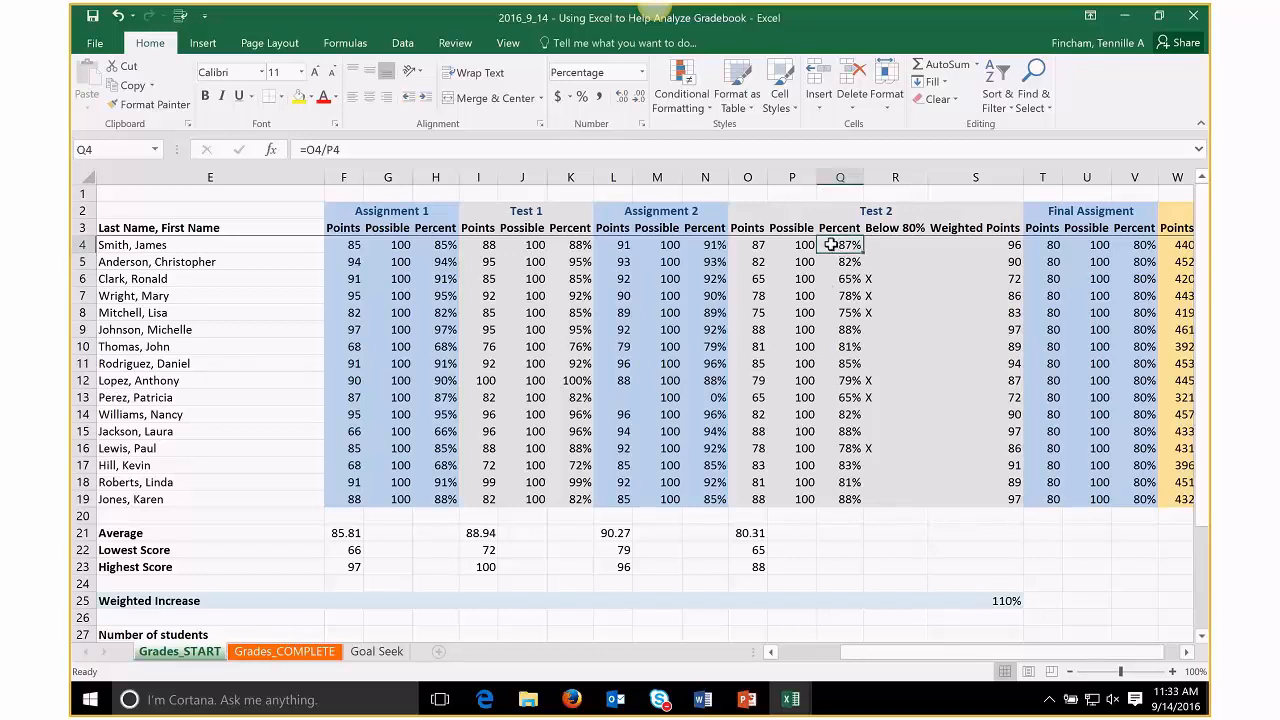
{"action": "left_click_drag", "start_coordinate": [830, 244], "coordinate": [829, 497]}
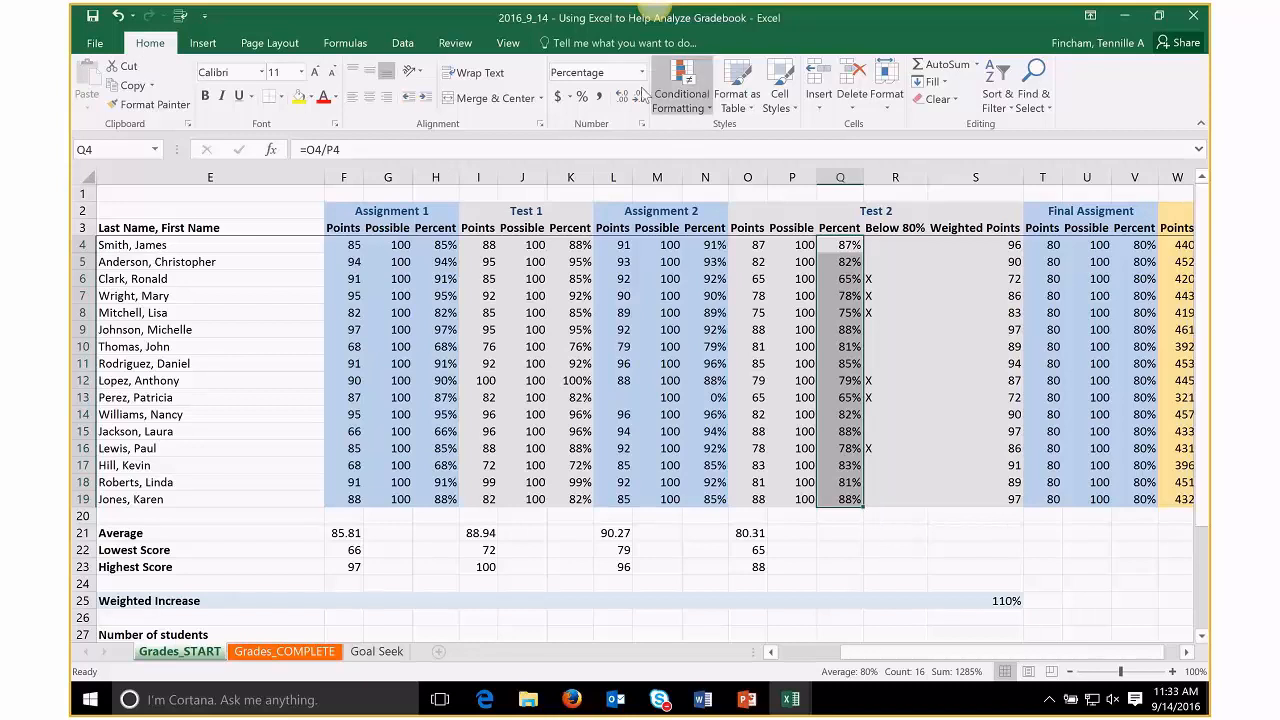
{"action": "left_click", "coordinate": [705, 100]}
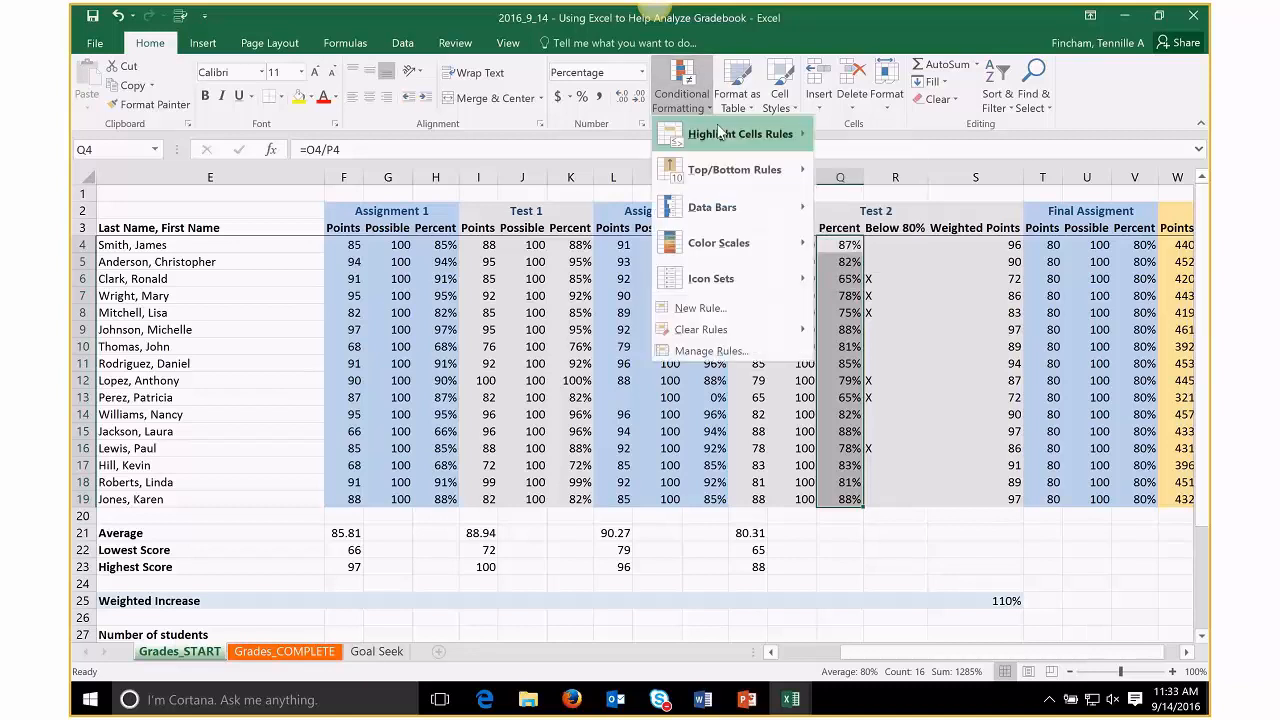
{"action": "mouse_move", "coordinate": [718, 130]}
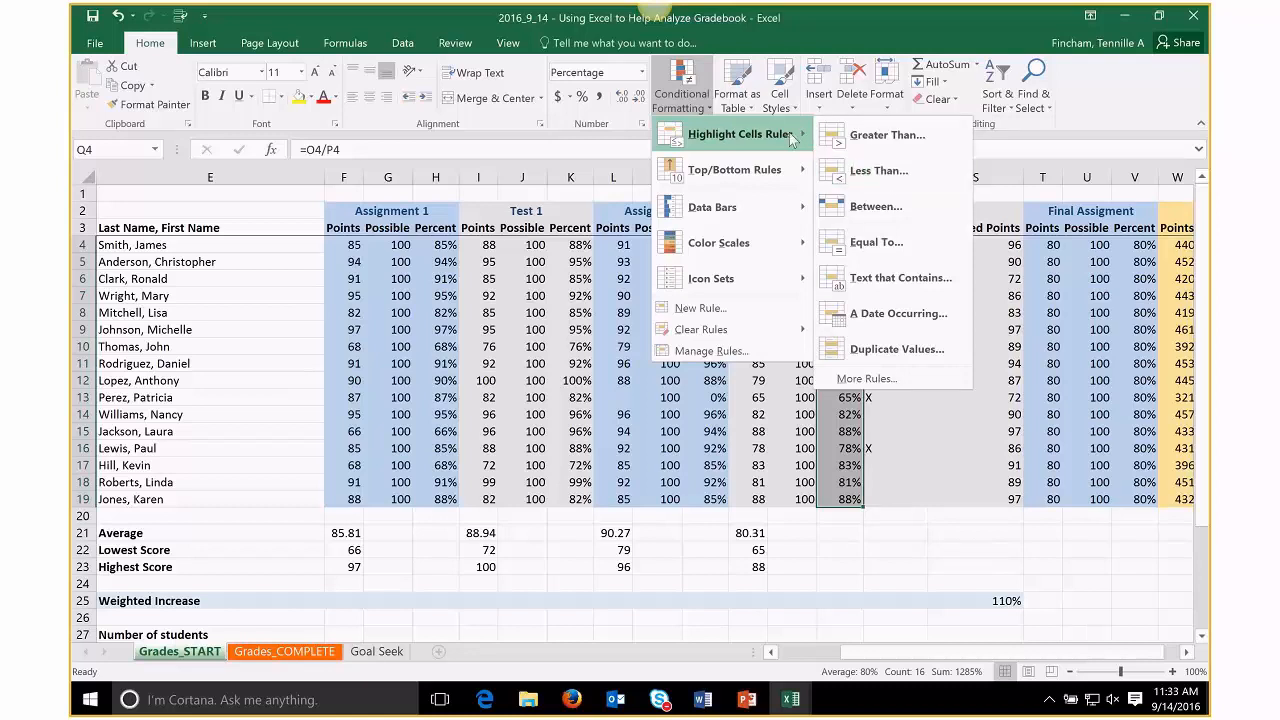
{"action": "left_click", "coordinate": [855, 174]}
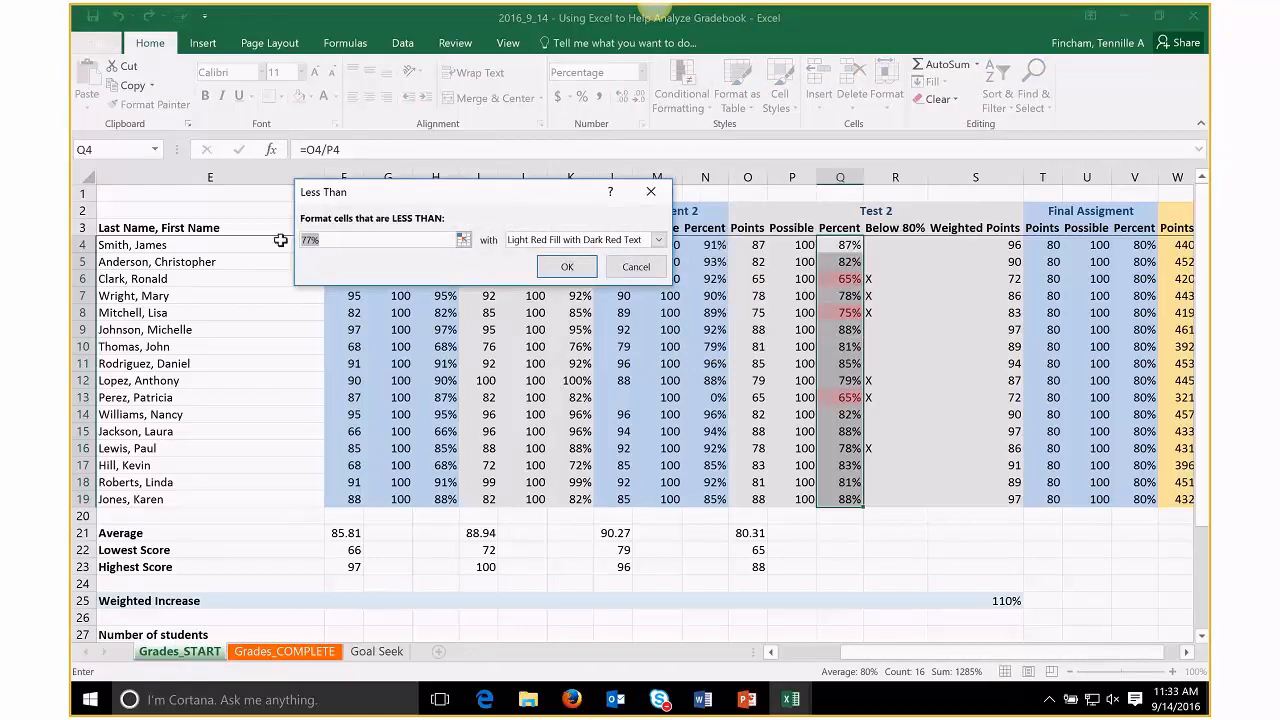
{"action": "type", "text": "80%"}
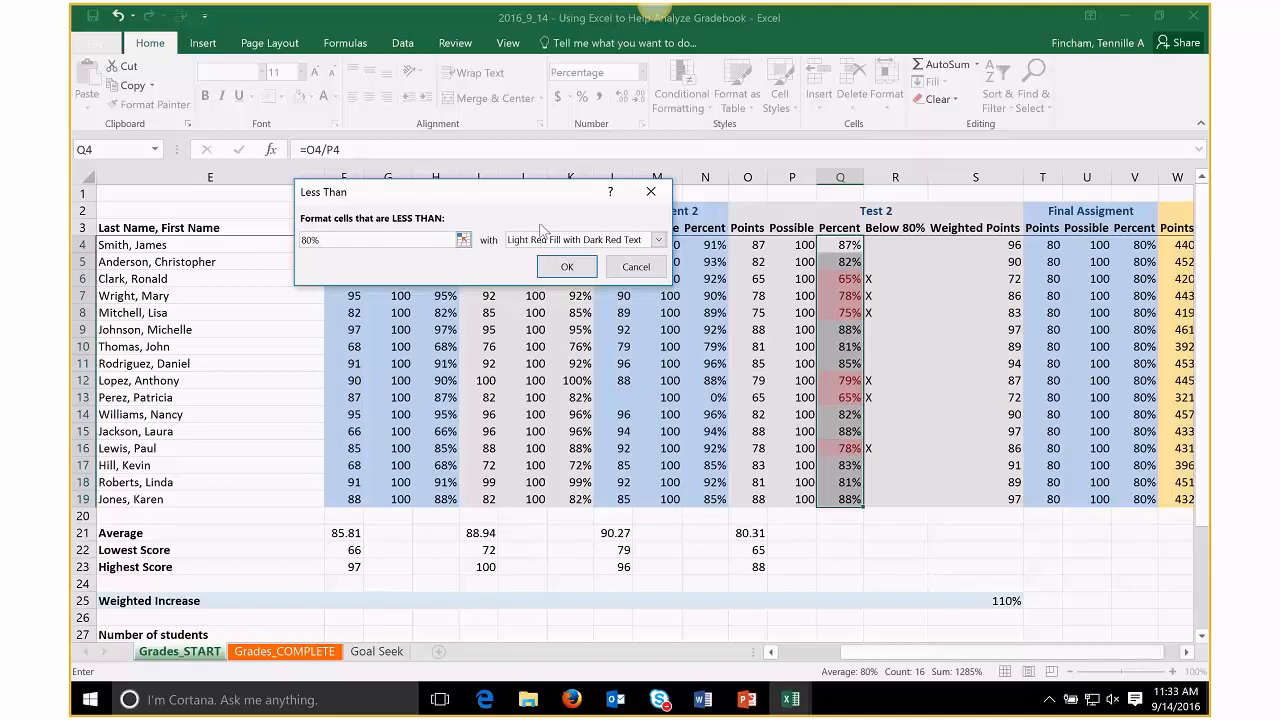
{"action": "left_click", "coordinate": [658, 240]}
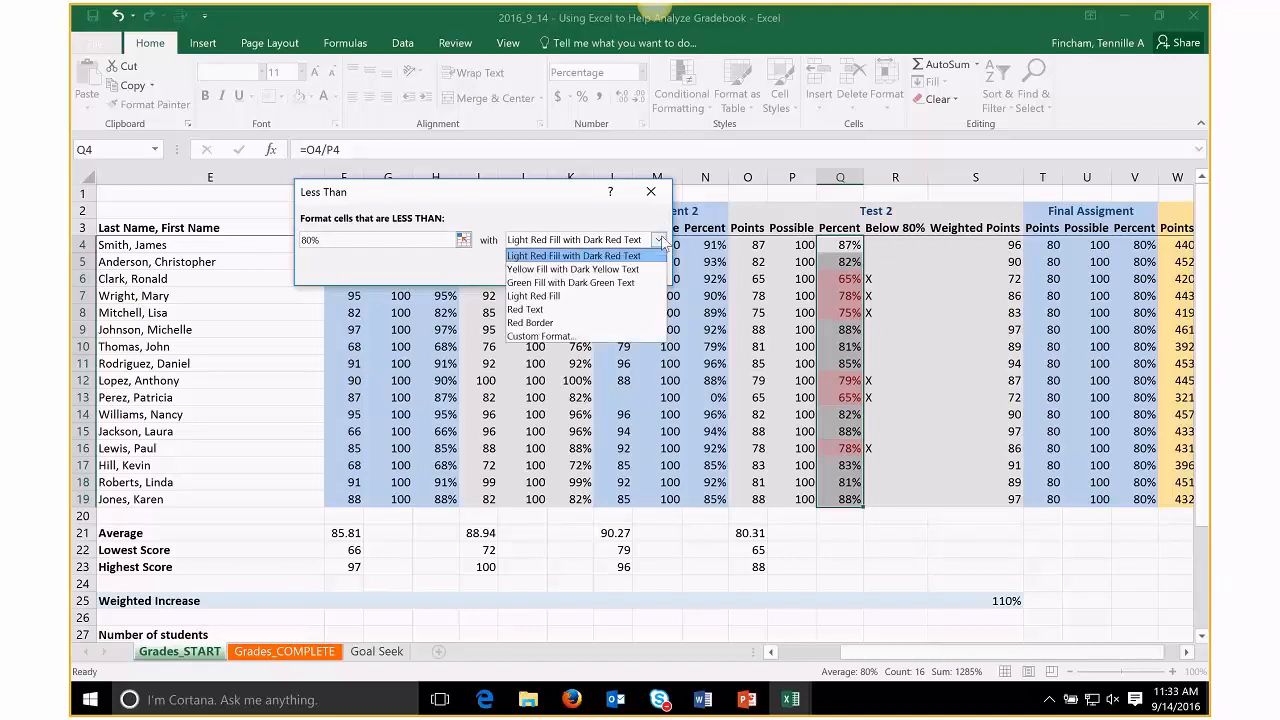
{"action": "left_click", "coordinate": [520, 255]}
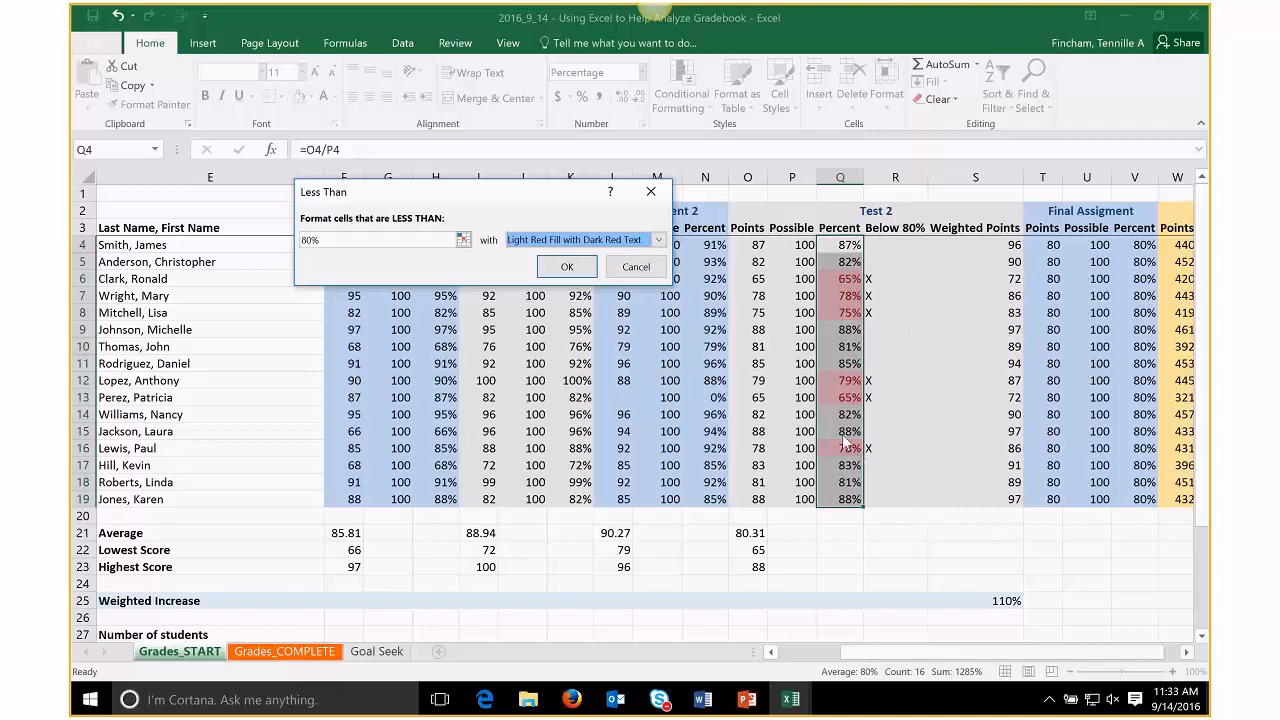
{"action": "left_click", "coordinate": [565, 268]}
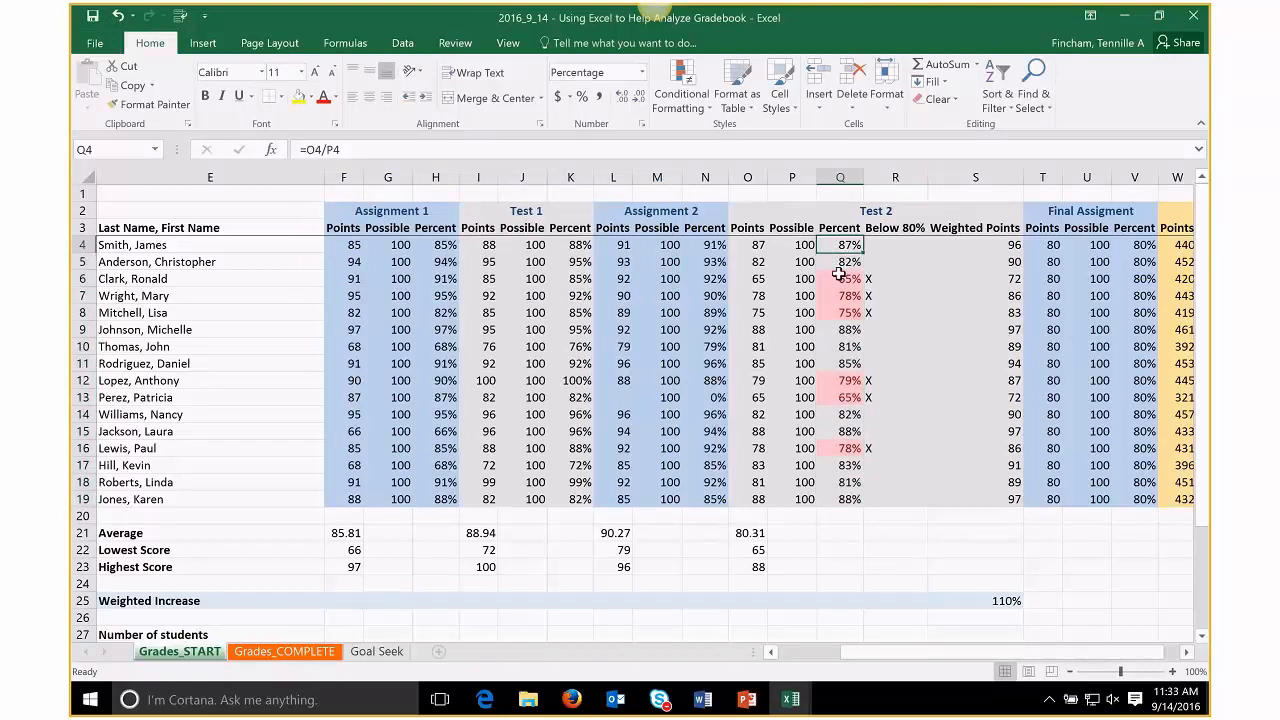
{"action": "left_click_drag", "start_coordinate": [868, 279], "coordinate": [832, 500]}
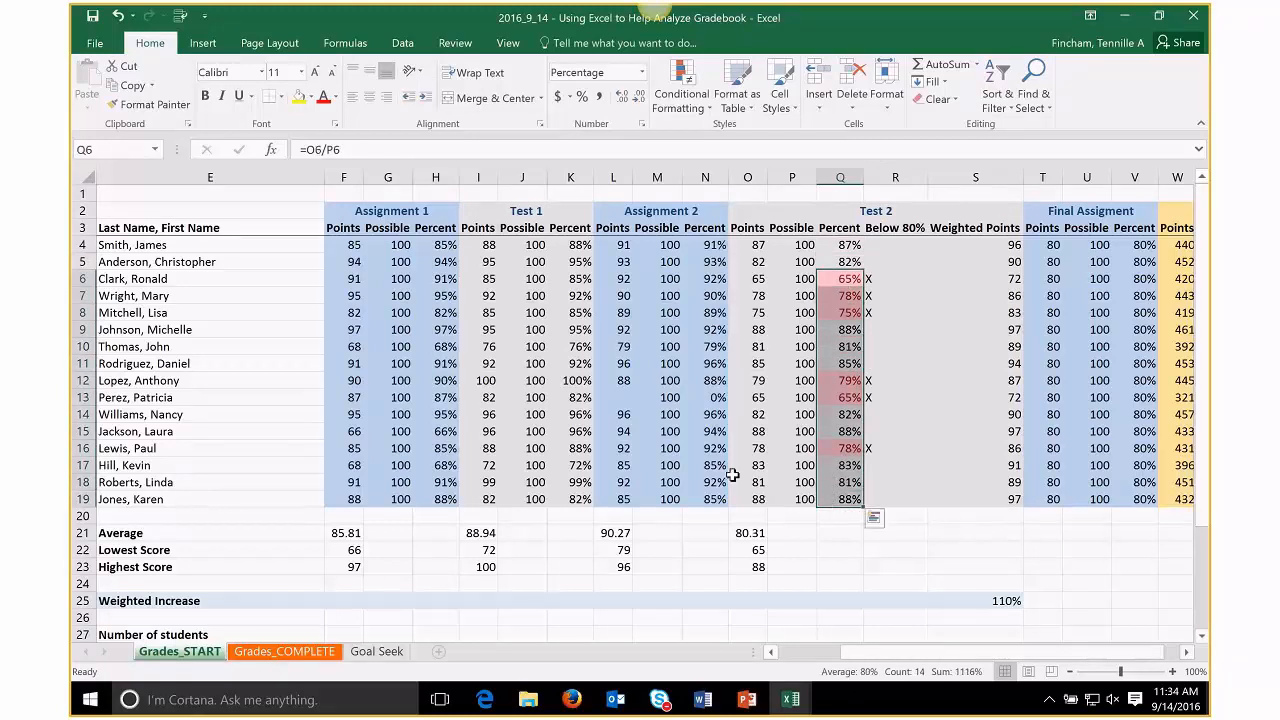
{"action": "left_click", "coordinate": [846, 248]}
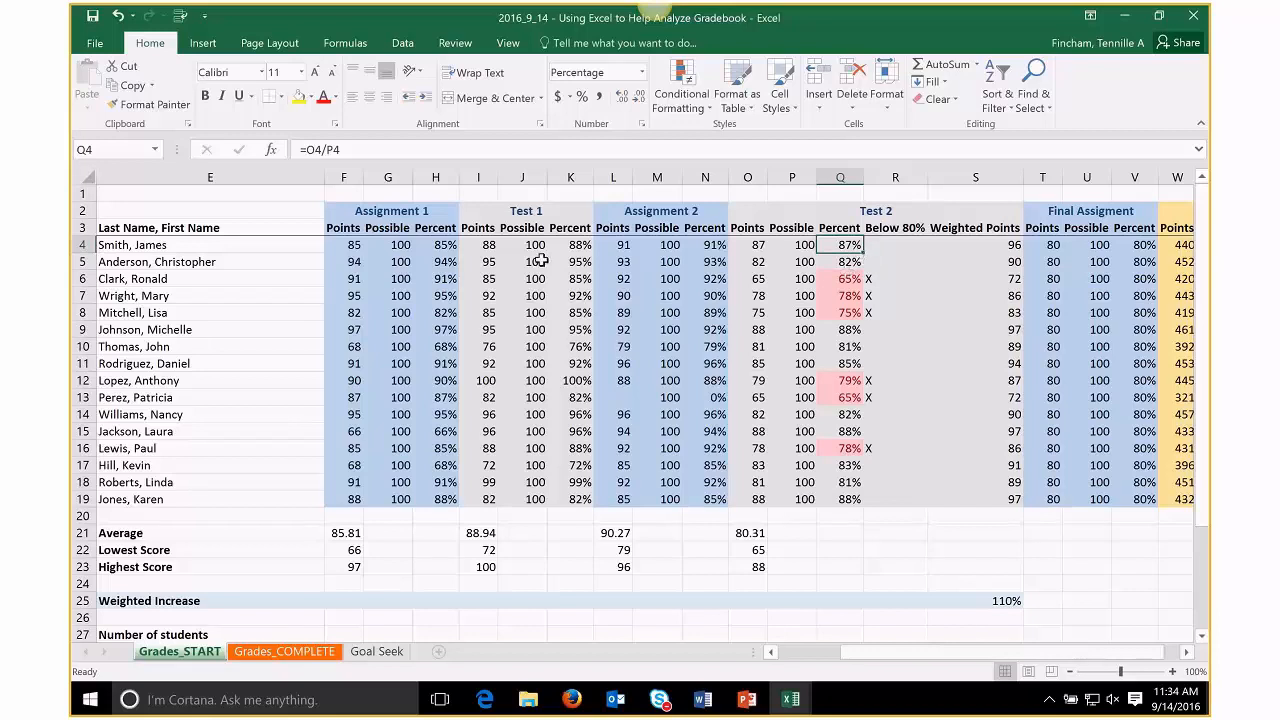
- Apply red gradient fill data bars to the Assignment 1 percents in H4:H19 and widen column H to about four times its width
{"action": "left_click", "coordinate": [453, 247]}
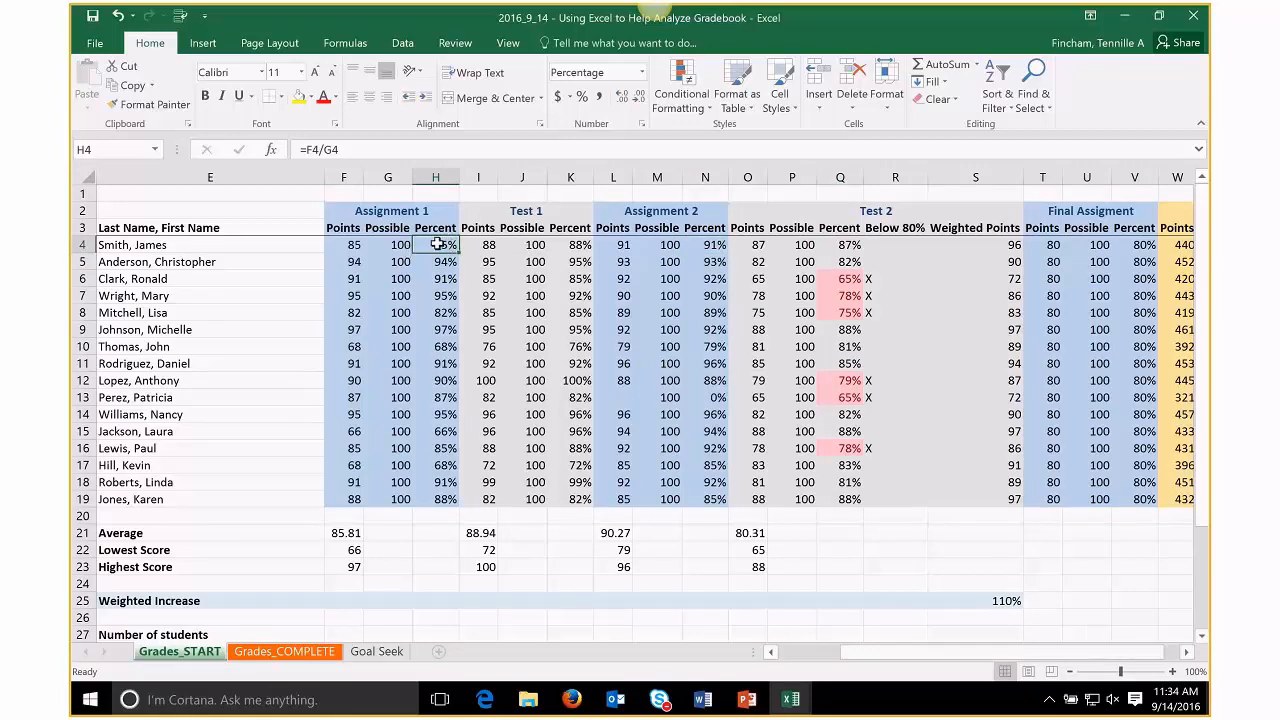
{"action": "left_click_drag", "start_coordinate": [437, 244], "coordinate": [436, 498]}
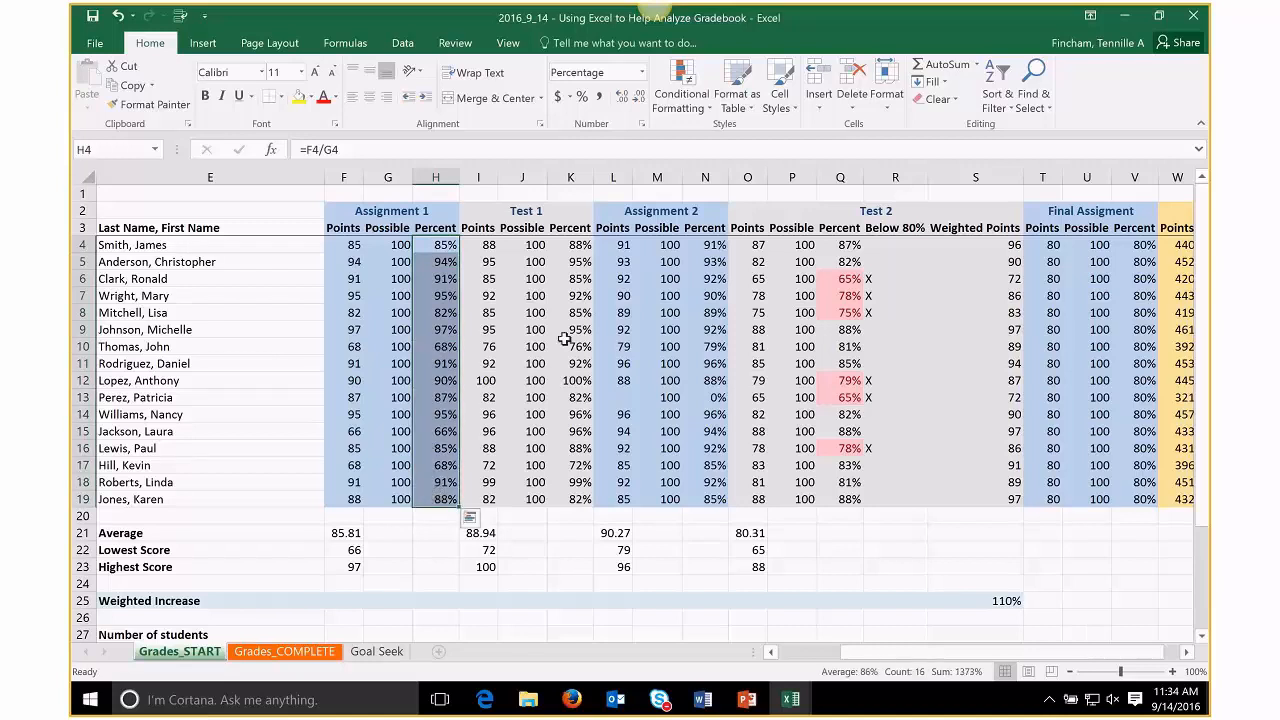
{"action": "left_click", "coordinate": [681, 90]}
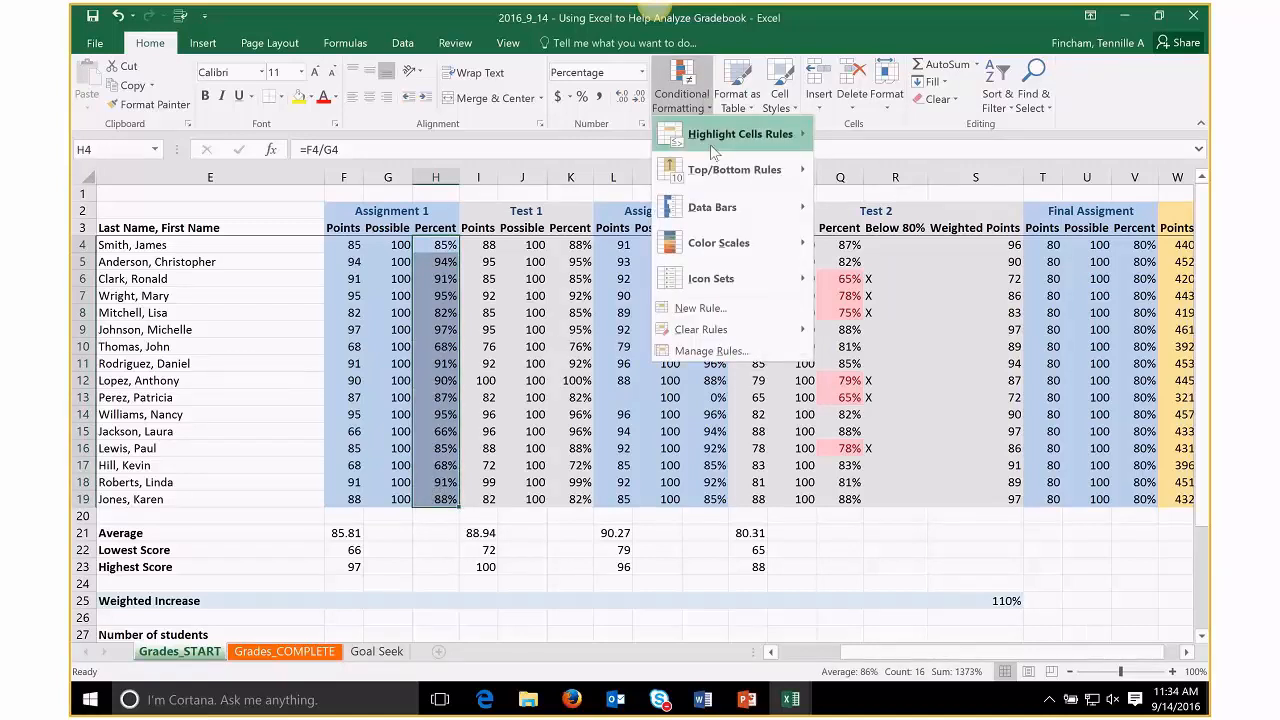
{"action": "mouse_move", "coordinate": [712, 207]}
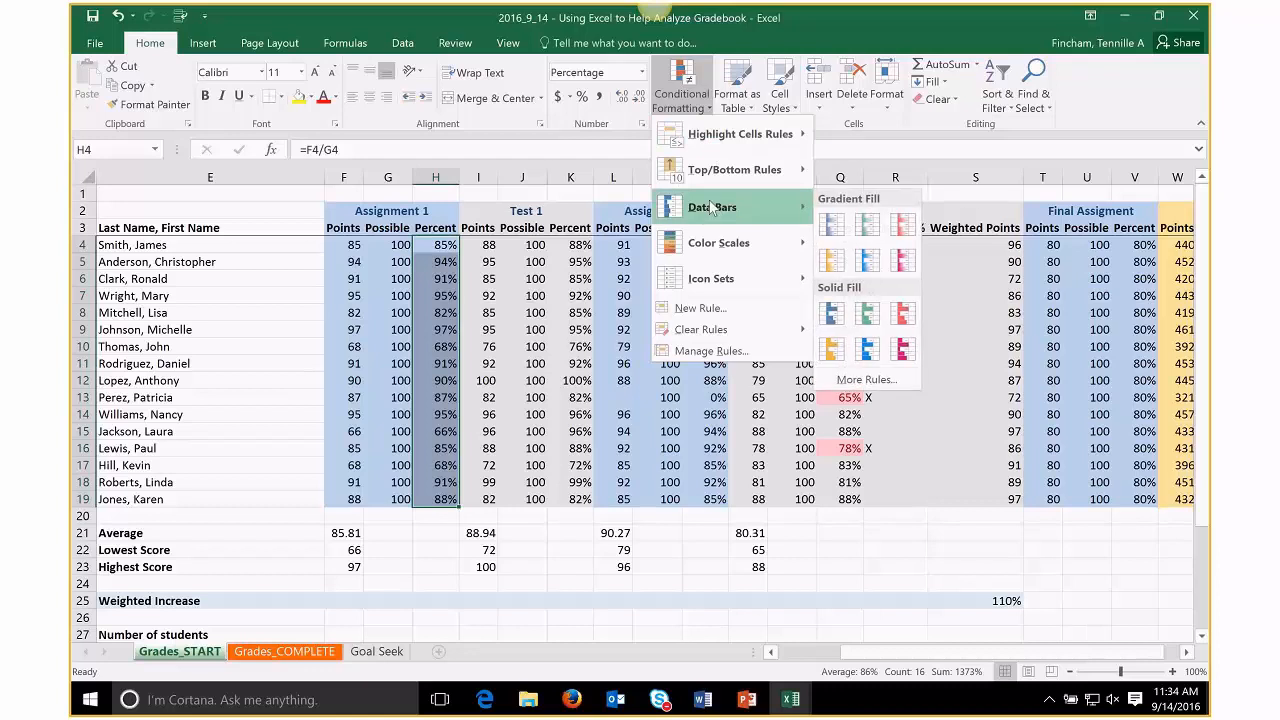
{"action": "left_click", "coordinate": [903, 228]}
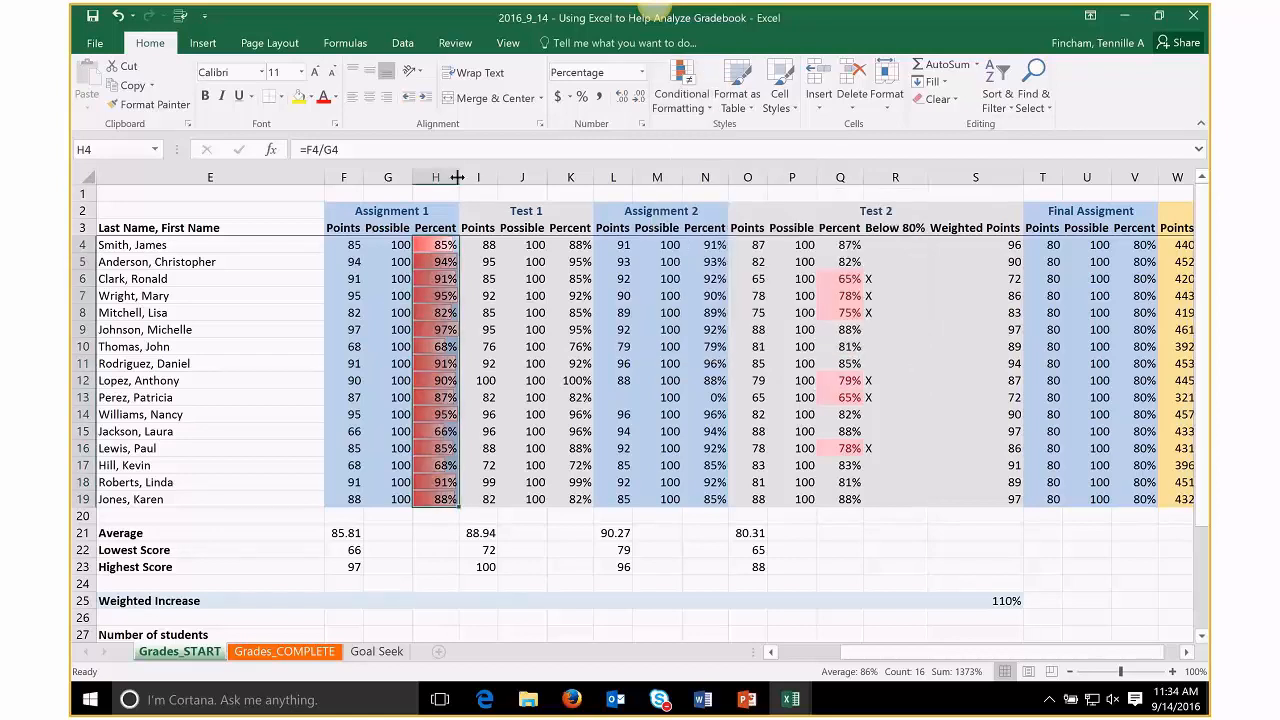
{"action": "left_click_drag", "start_coordinate": [457, 177], "coordinate": [591, 174]}
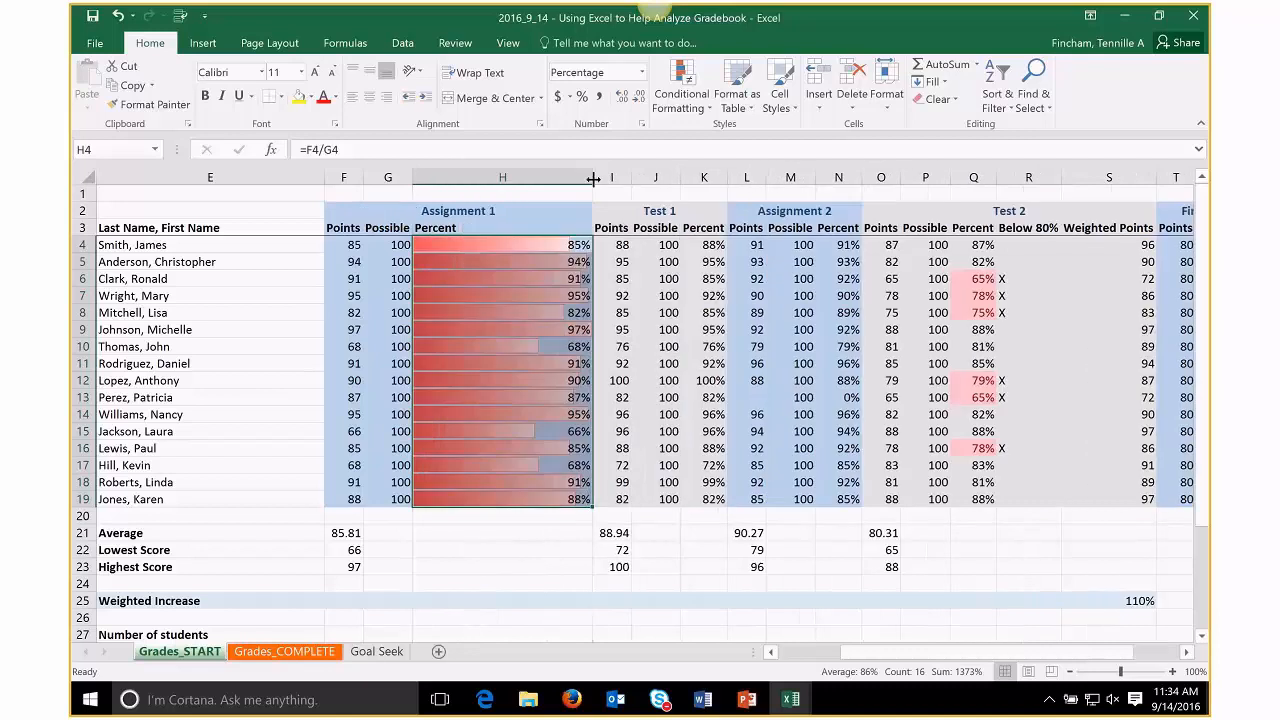
- Step through the Assignment 1 percents from H4 to H10 to compare the lengths of their data bars
{"action": "left_click", "coordinate": [567, 248]}
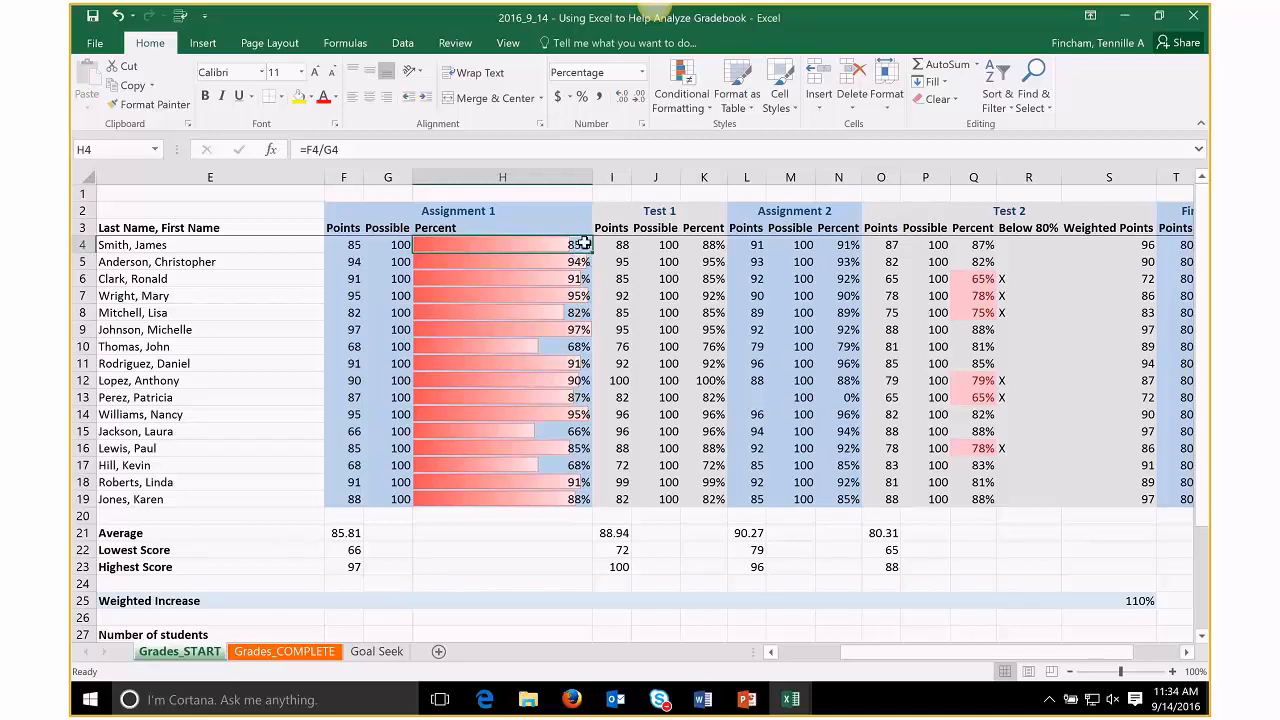
{"action": "key", "text": "Down"}
{"action": "key", "text": "Down"}
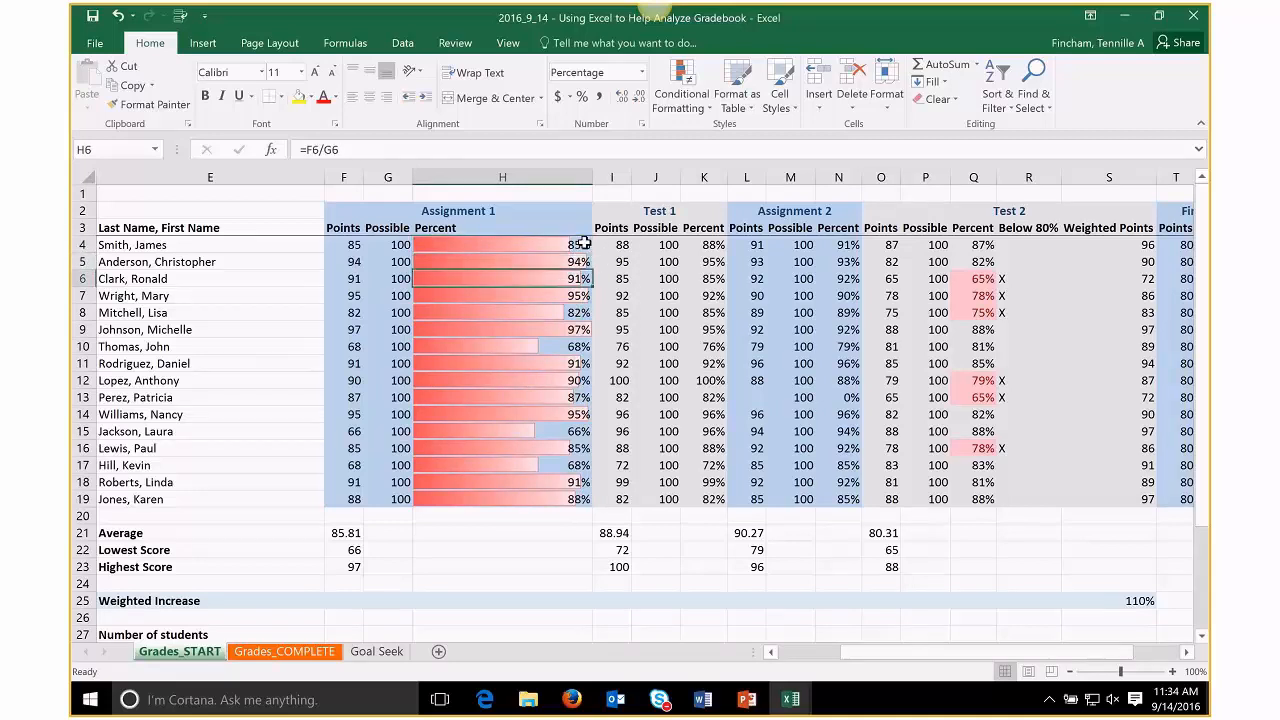
{"action": "key", "text": "Down"}
{"action": "key", "text": "Down"}
{"action": "key", "text": "Down"}
{"action": "key", "text": "Up"}
{"action": "key", "text": "Up"}
{"action": "key", "text": "Up"}
{"action": "key", "text": "Down"}
{"action": "key", "text": "Down"}
{"action": "key", "text": "Down"}
{"action": "key", "text": "Down"}
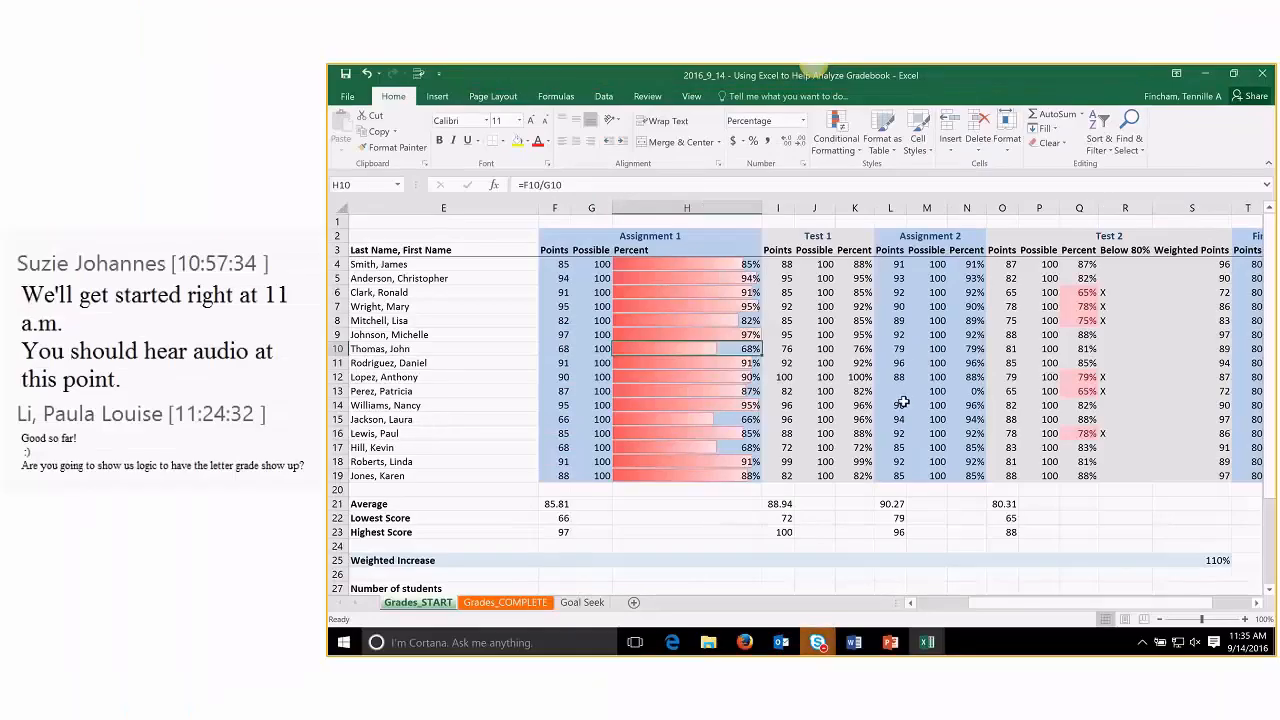
- Clear the existing letter-grade formula from the first student's Grade cell, Z4
{"action": "left_click_drag", "start_coordinate": [1084, 597], "coordinate": [1165, 603]}
{"action": "left_click", "coordinate": [1209, 264]}
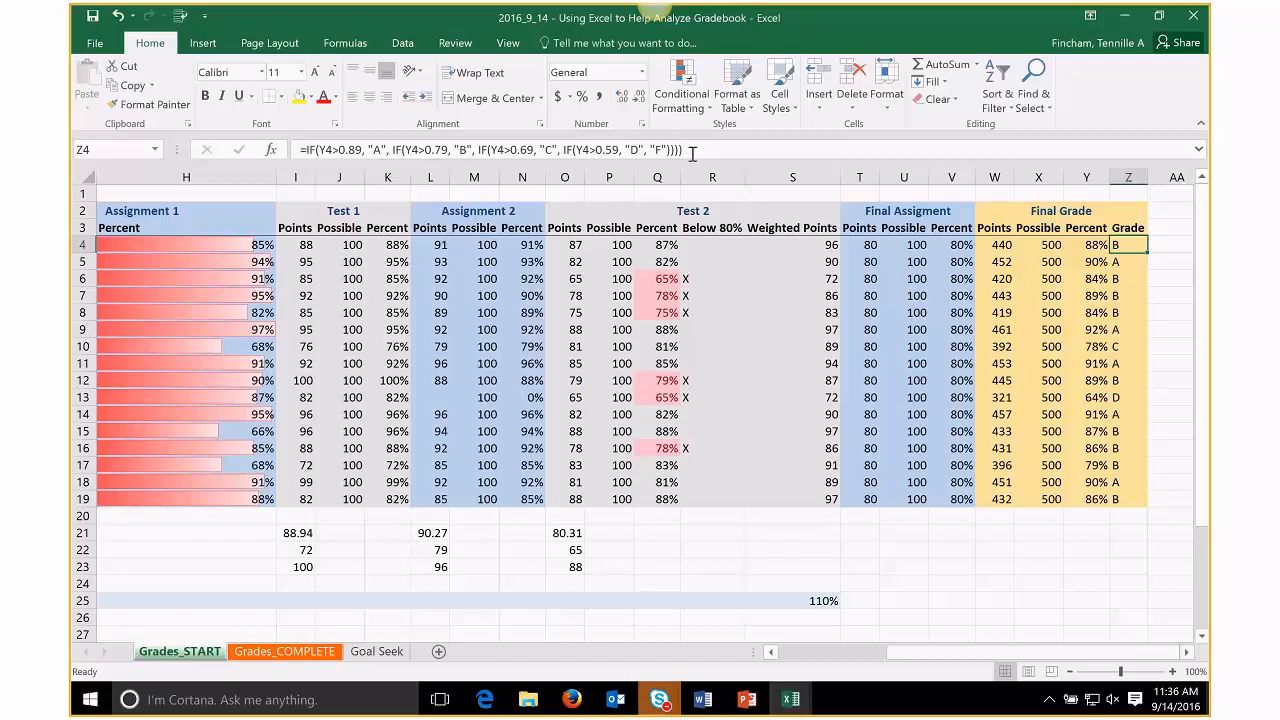
{"action": "left_click_drag", "start_coordinate": [688, 150], "coordinate": [300, 150]}
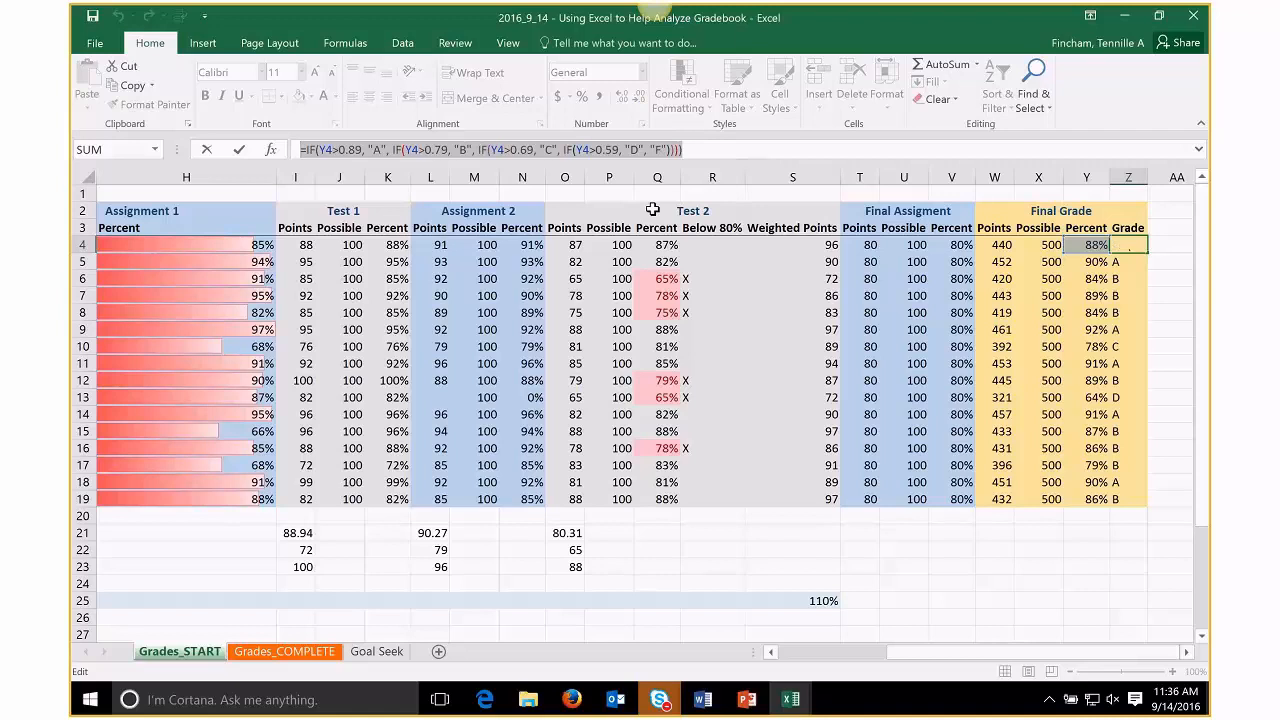
{"action": "key", "text": "ctrl+x"}
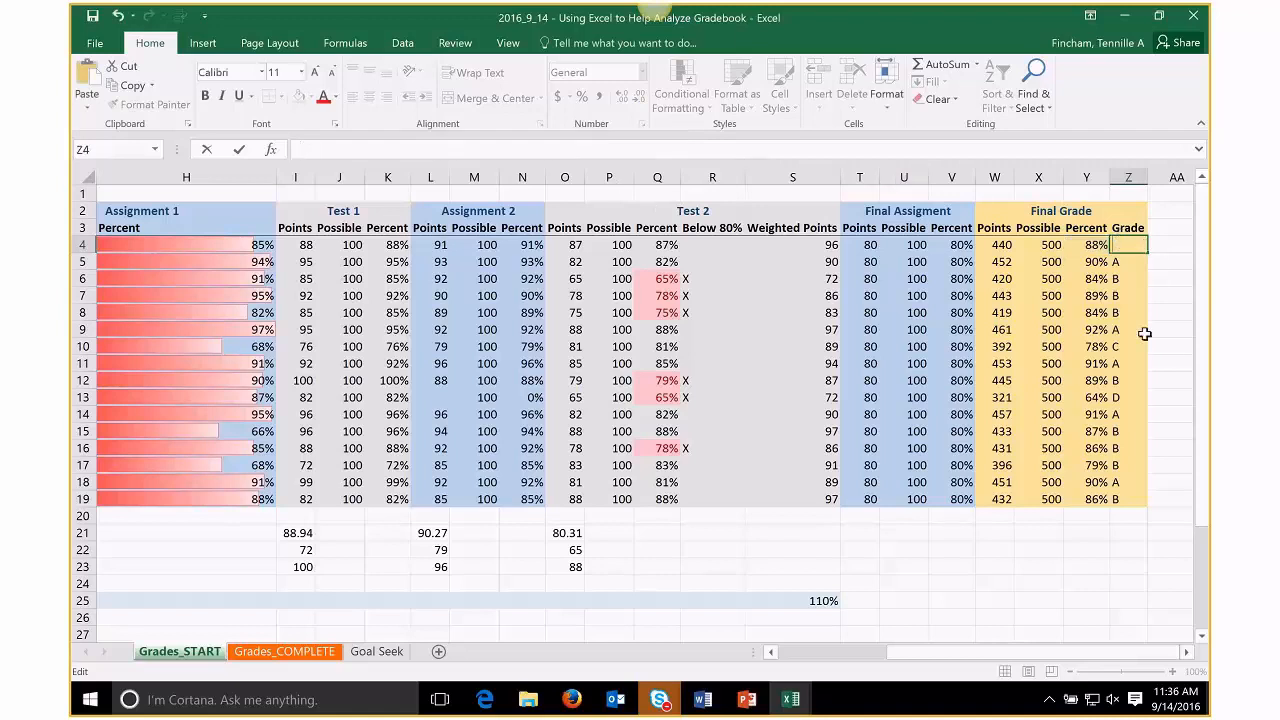
{"action": "key", "text": "ctrl+Return"}
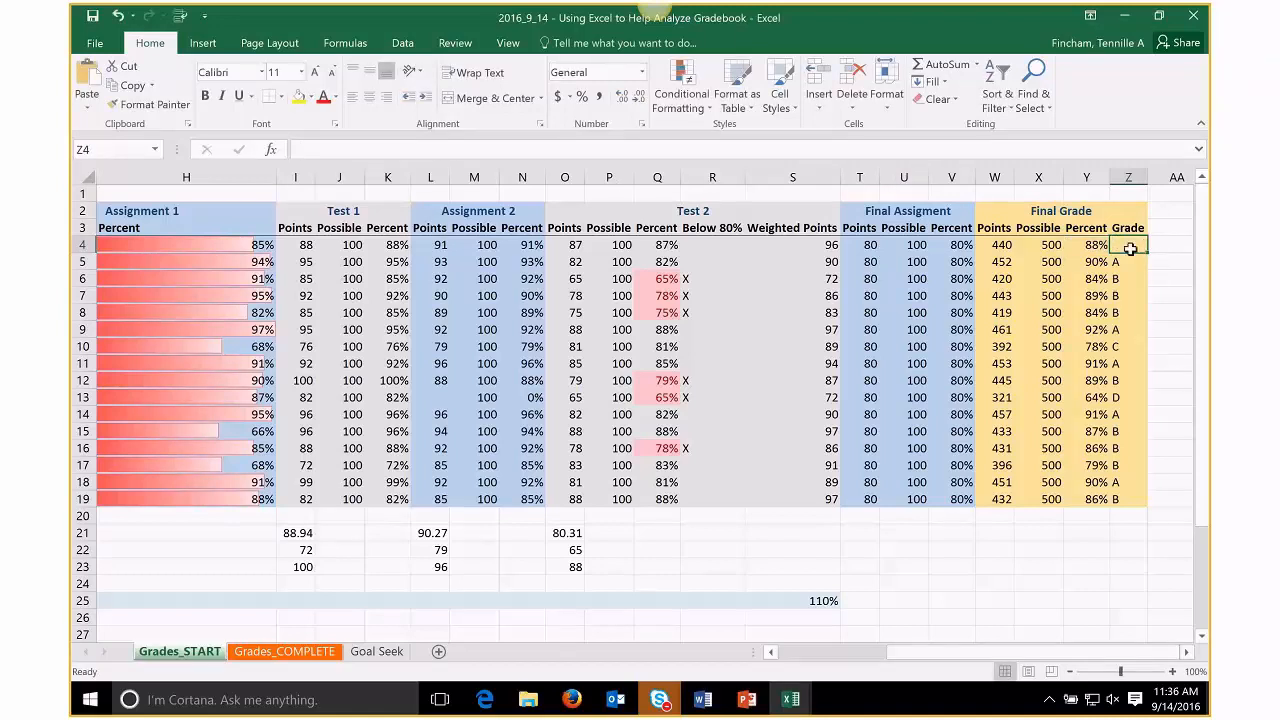
- Start an IF formula in Z4 that returns "A" when the final percent in Y4 is greater than .89
{"action": "left_click", "coordinate": [400, 150]}
{"action": "type", "text": "="}
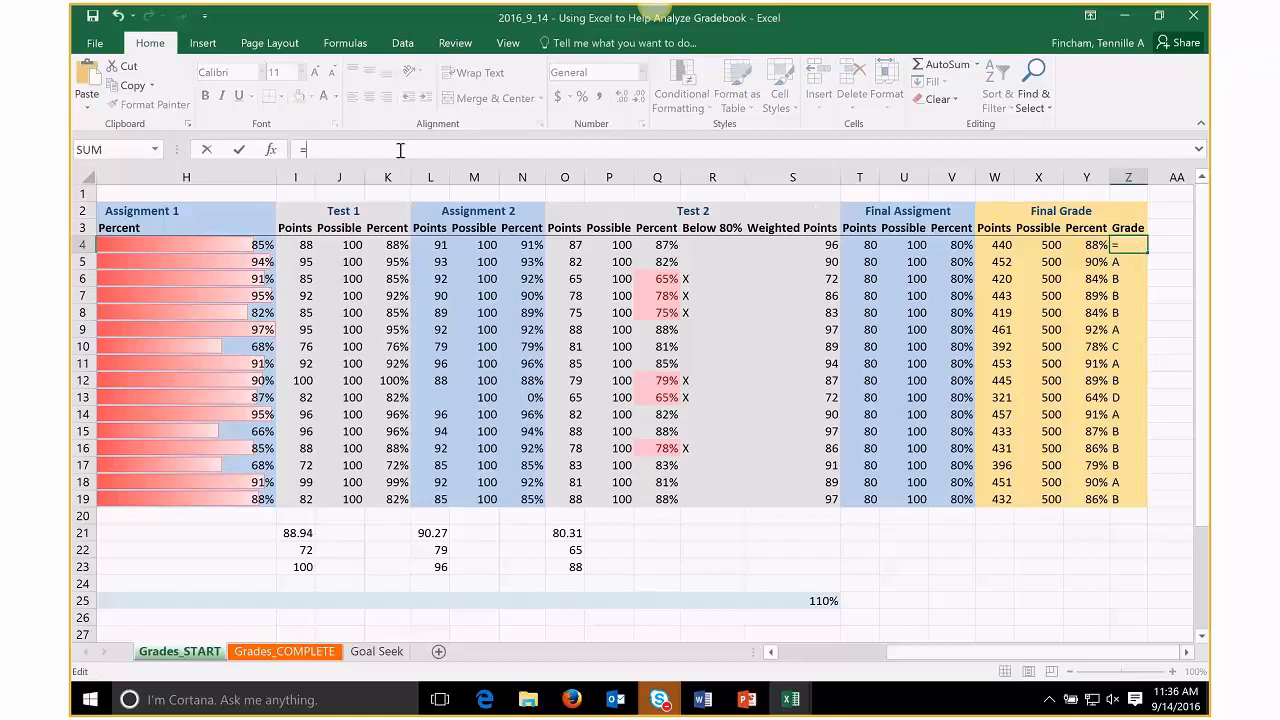
{"action": "type", "text": "if"}
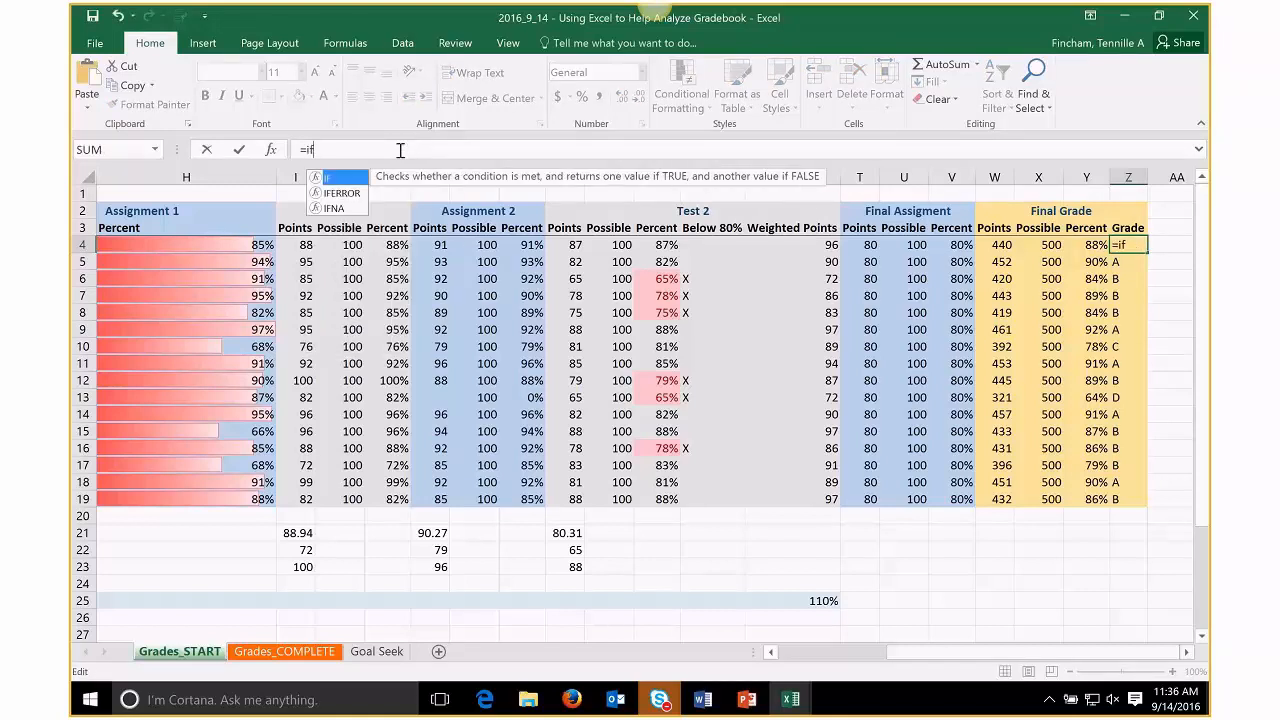
{"action": "key", "text": "Tab"}
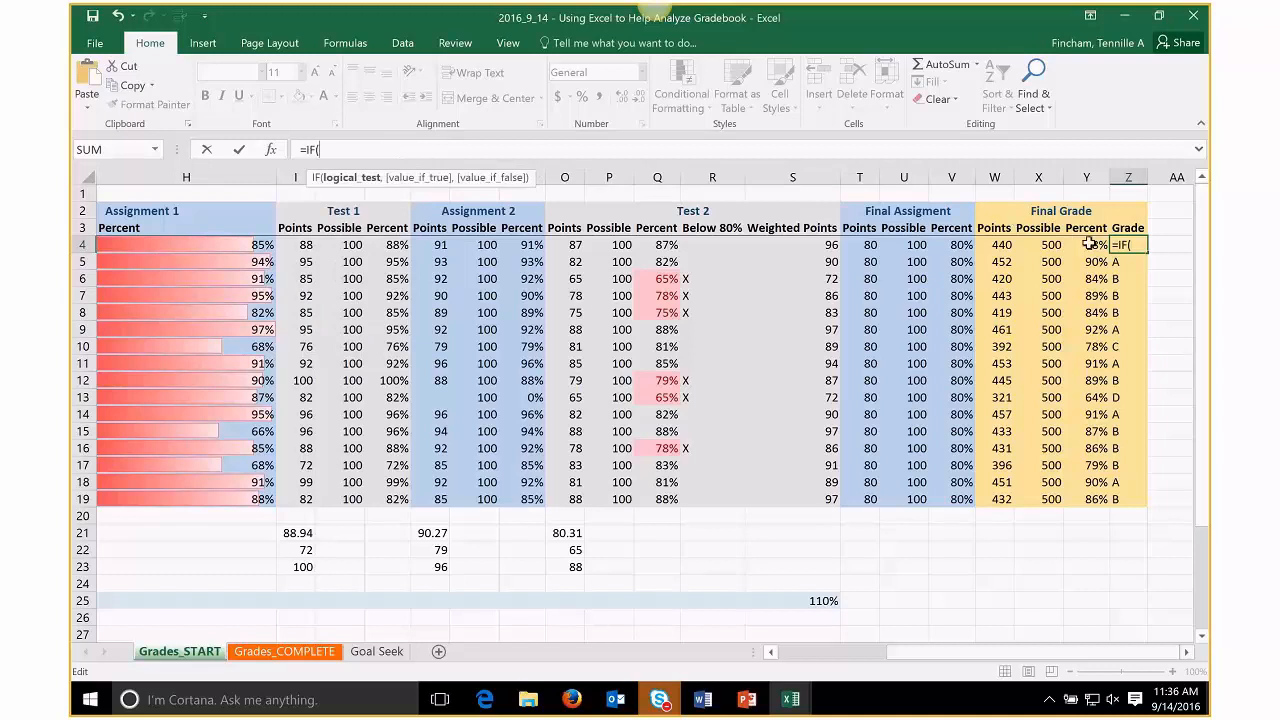
{"action": "left_click", "coordinate": [1088, 244]}
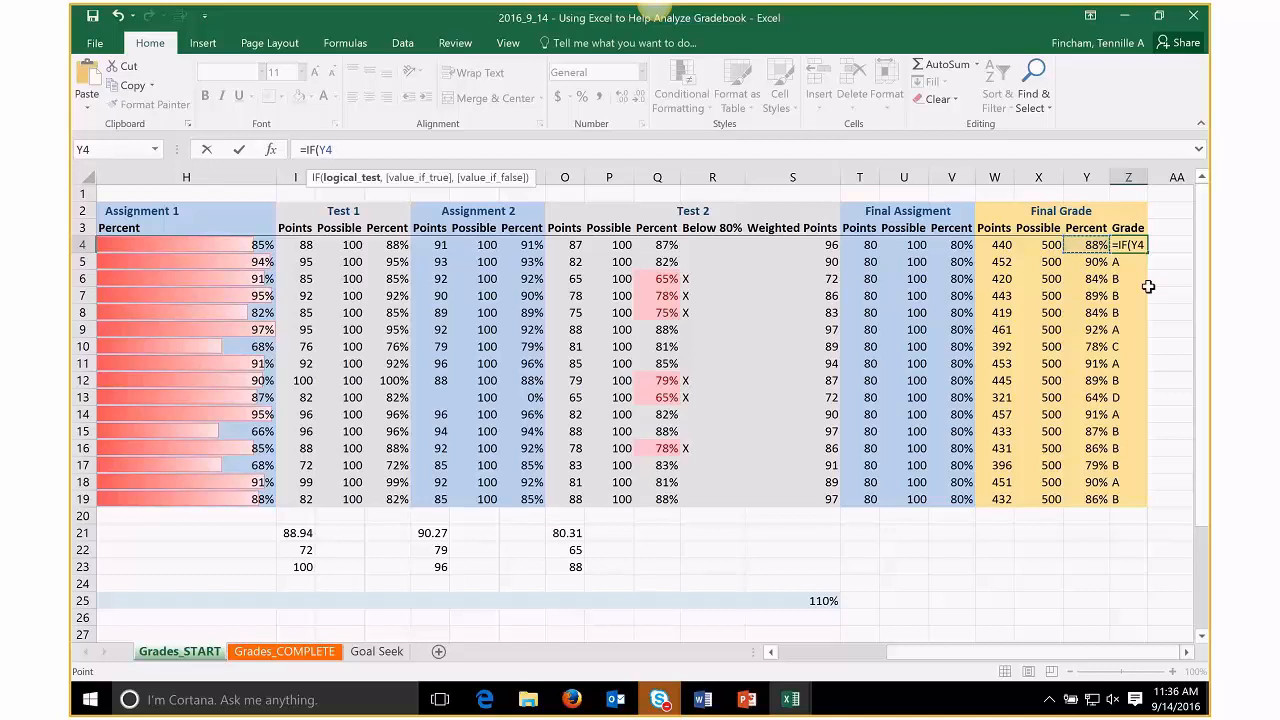
{"action": "type", "text": ">.89,"}
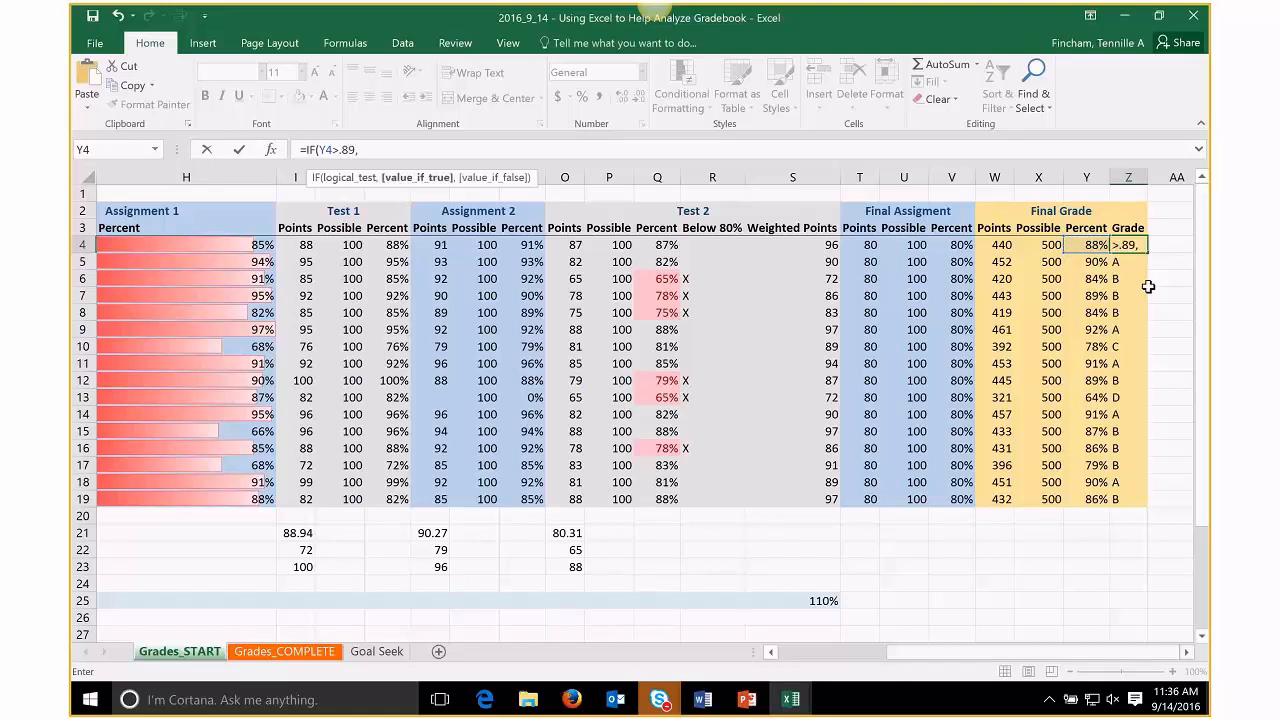
{"action": "type", "text": " \"A\""}
- Nest two more IF tests in the Z4 formula, returning "B" when Y4>.79 and "C" when Y4>.69
{"action": "type", "text": ", if"}
{"action": "key", "text": "Tab"}
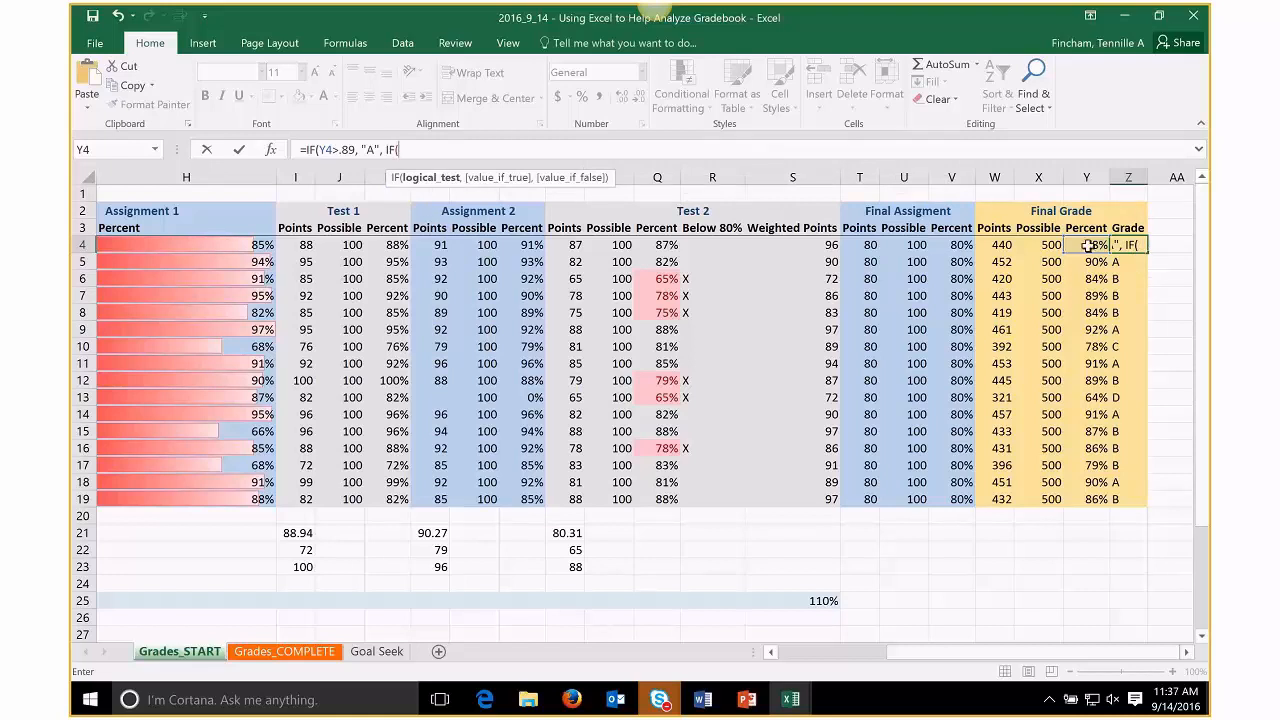
{"action": "left_click", "coordinate": [1088, 245]}
{"action": "type", "text": ">.79, \"B"}
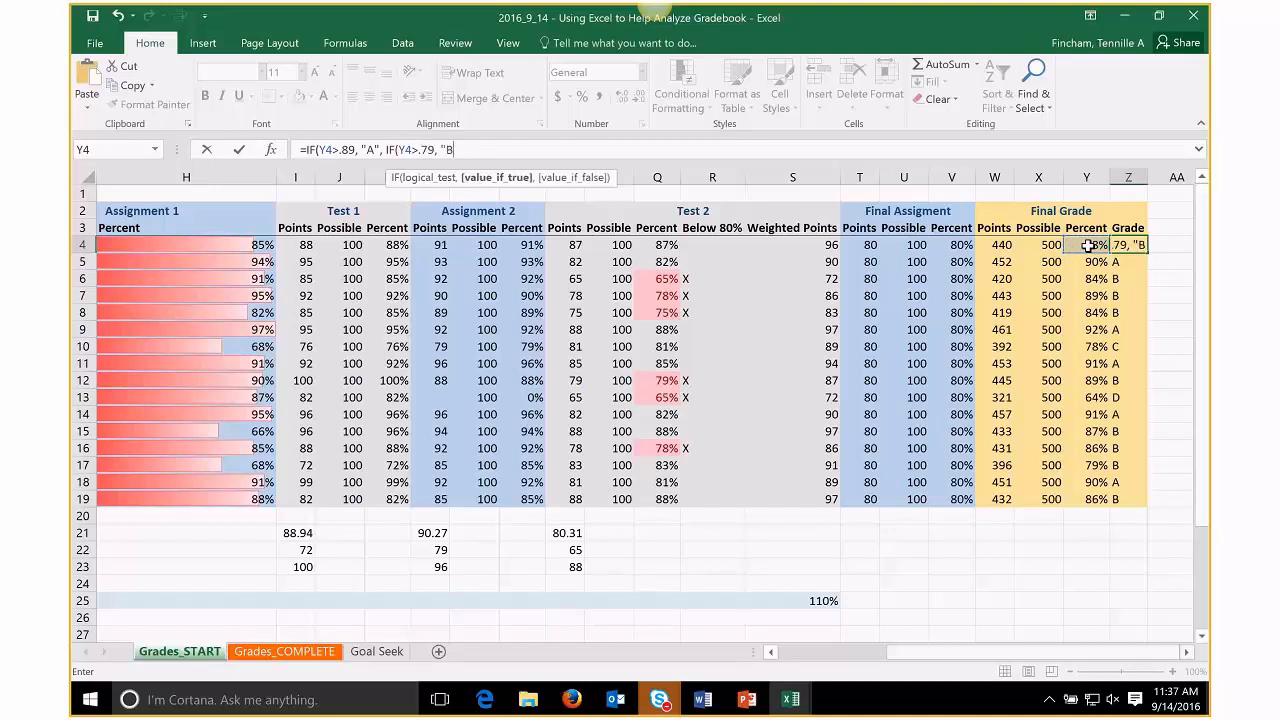
{"action": "type", "text": "\", if"}
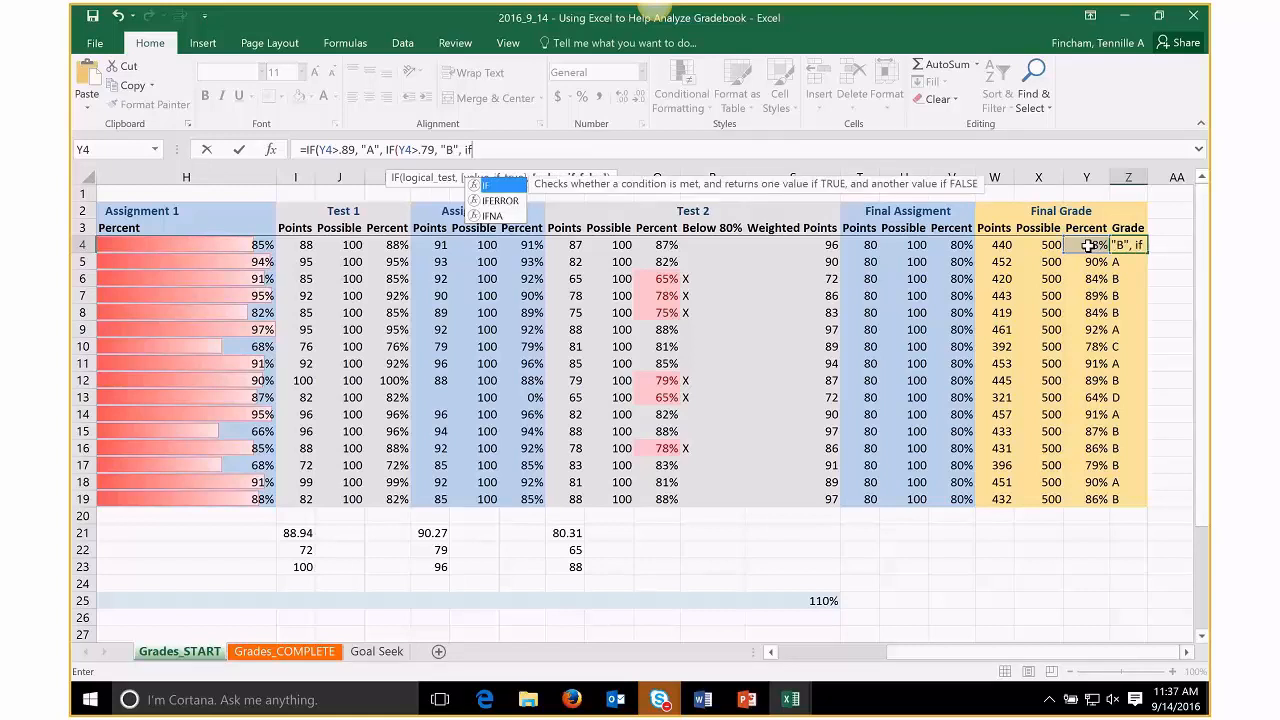
{"action": "key", "text": "Tab"}
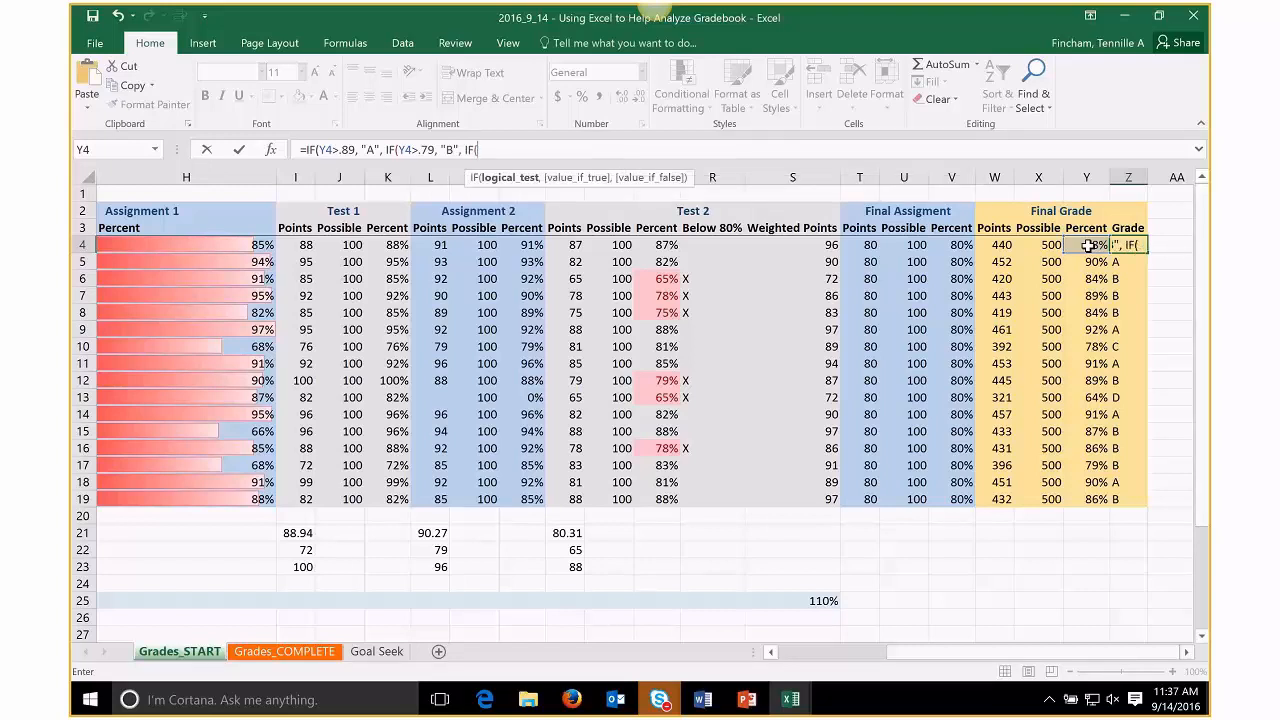
{"action": "left_click", "coordinate": [1088, 245]}
{"action": "type", "text": ">.69, \"C\""}
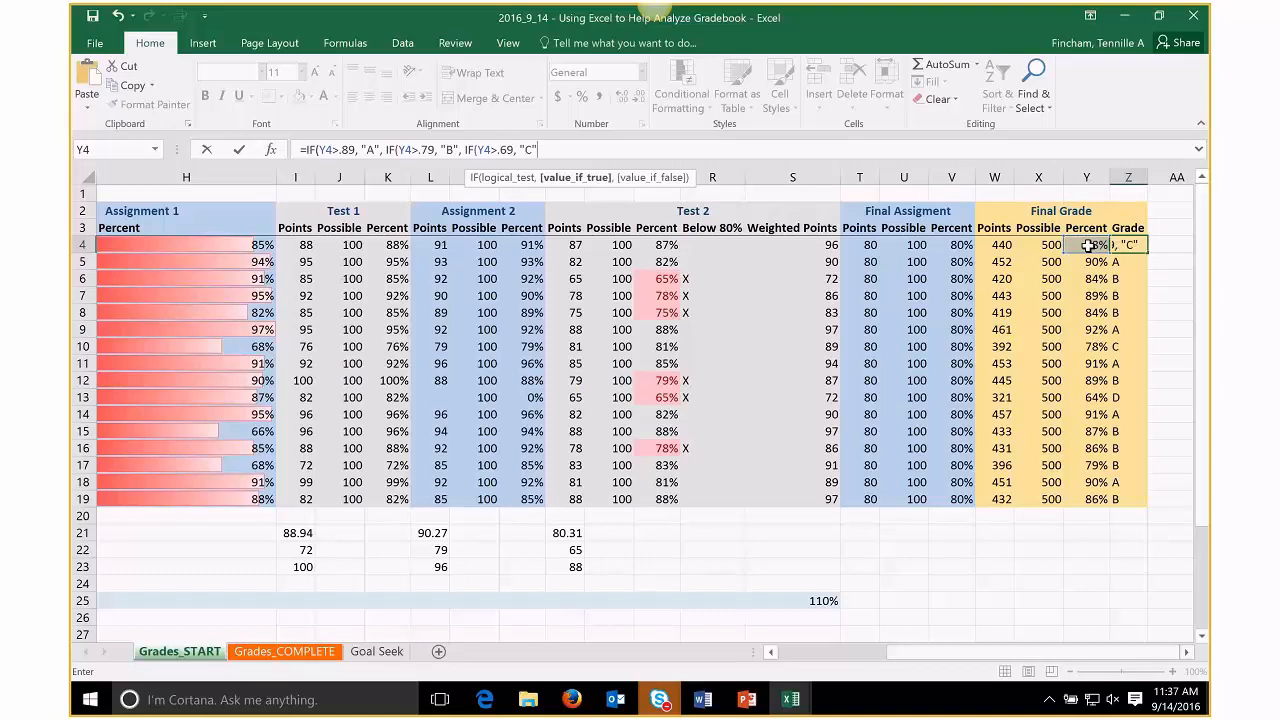
- Complete the Z4 formula with a last nested IF returning "D" when Y4>.59 and otherwise "F", closing all four parentheses
{"action": "type", "text": ", if"}
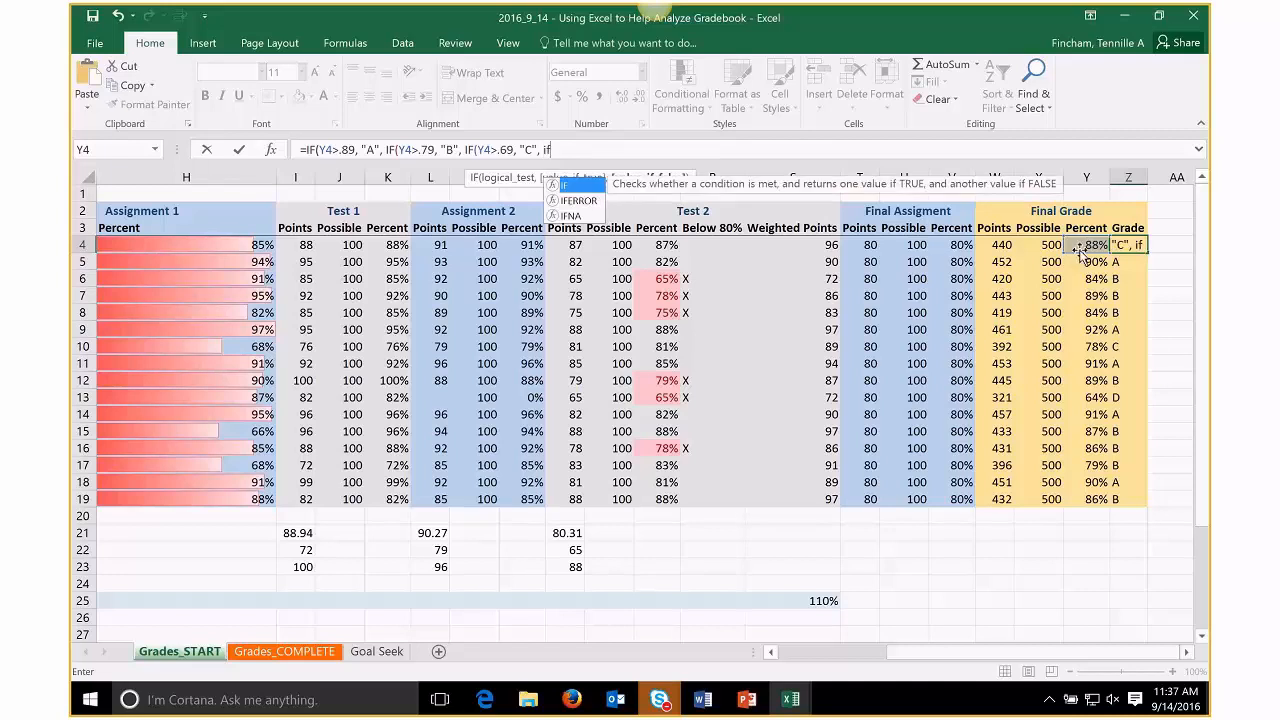
{"action": "key", "text": "Tab"}
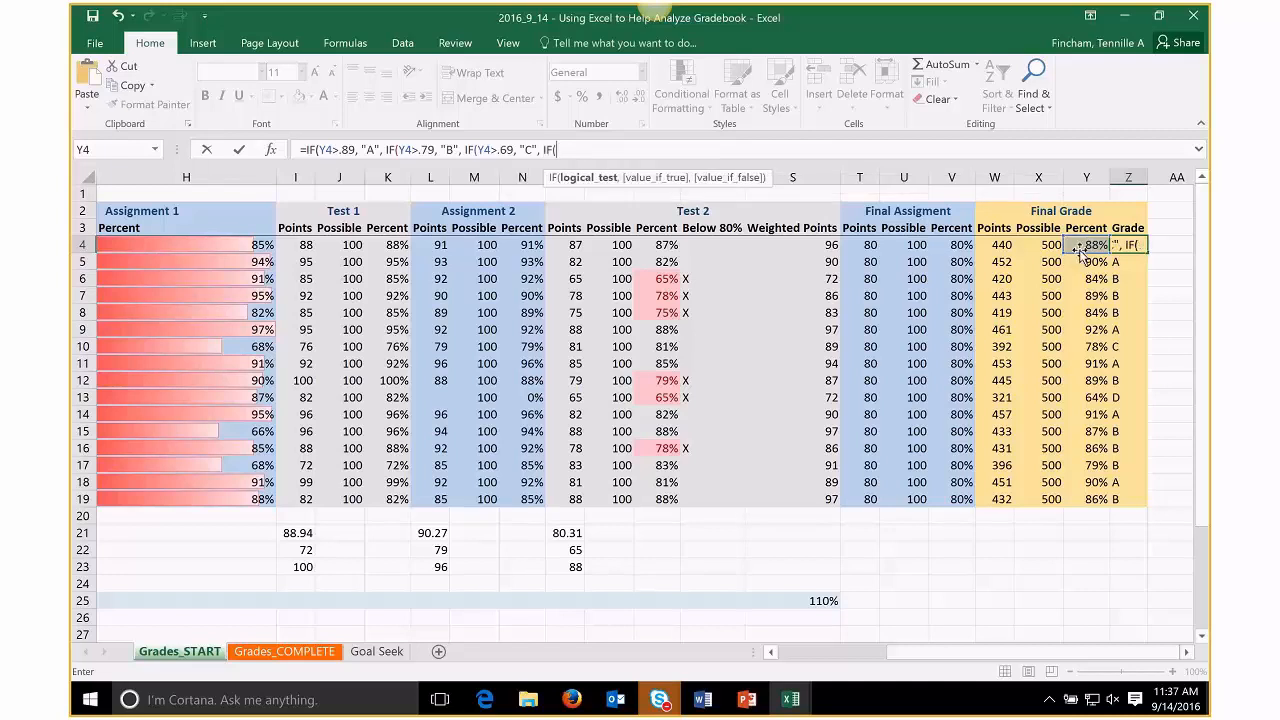
{"action": "left_click", "coordinate": [1086, 245]}
{"action": "type", "text": ">"}
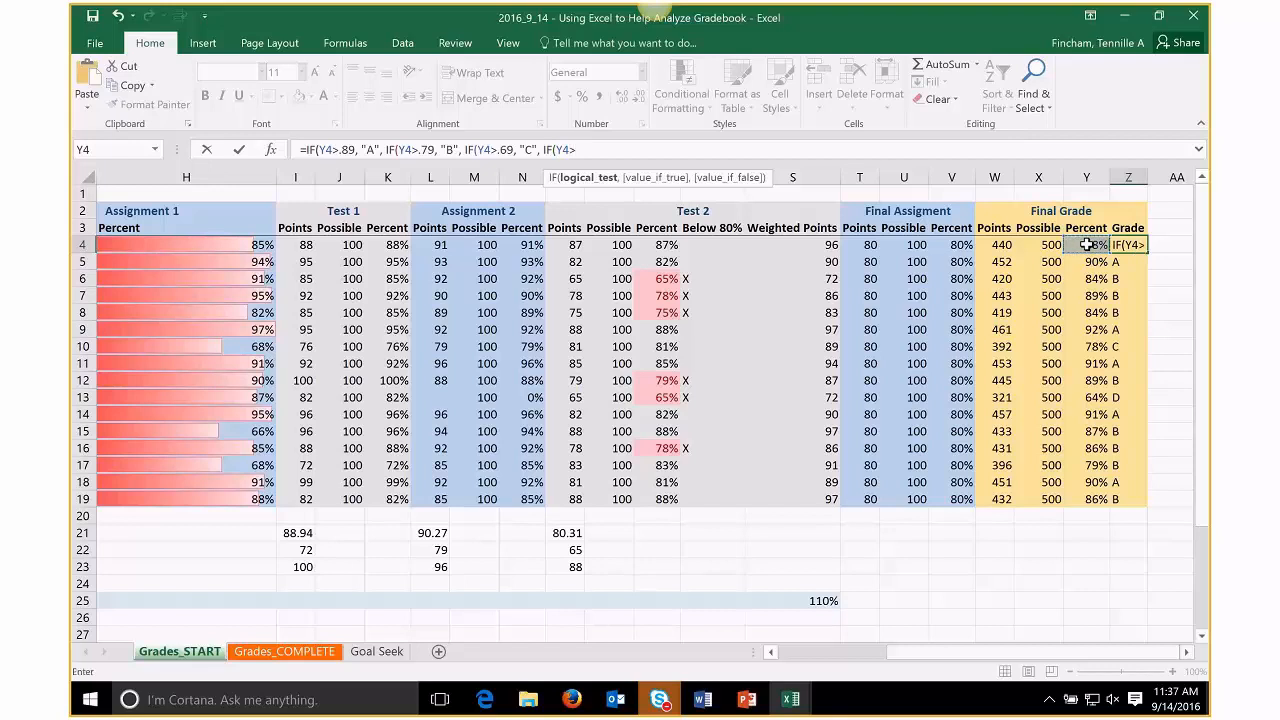
{"action": "type", "text": ".59, \"D\","}
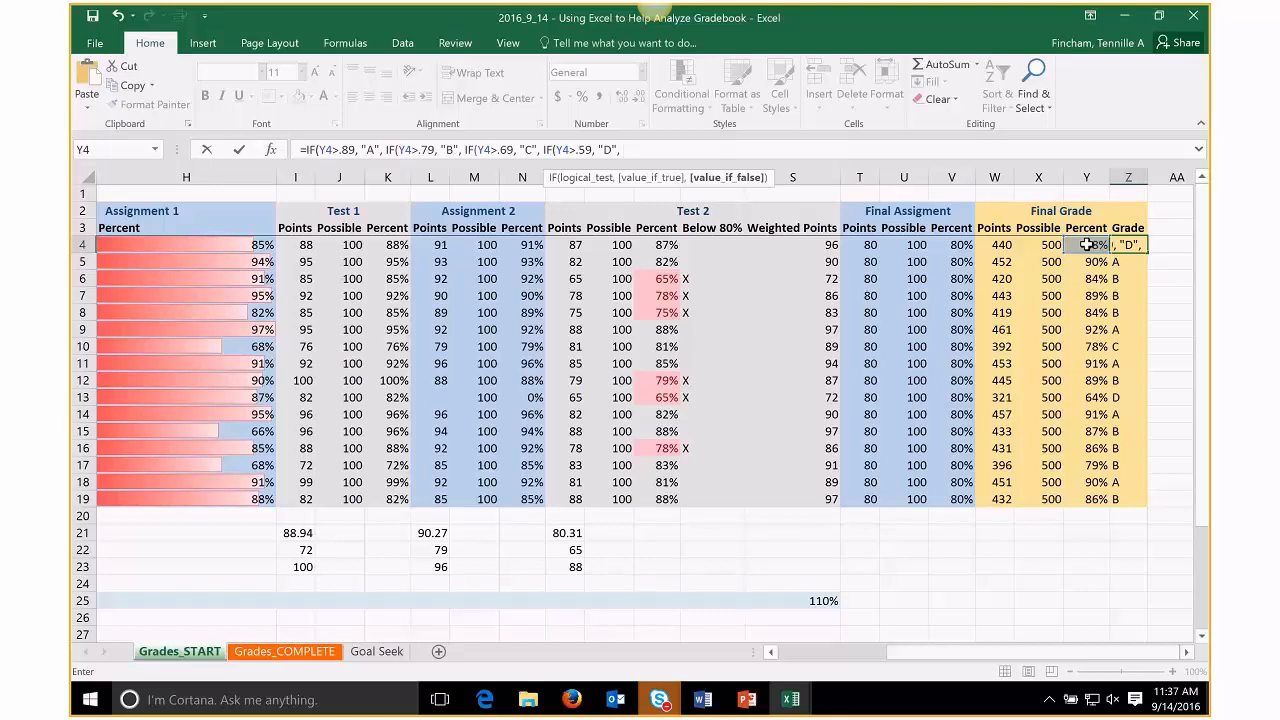
{"action": "type", "text": "\"F\""}
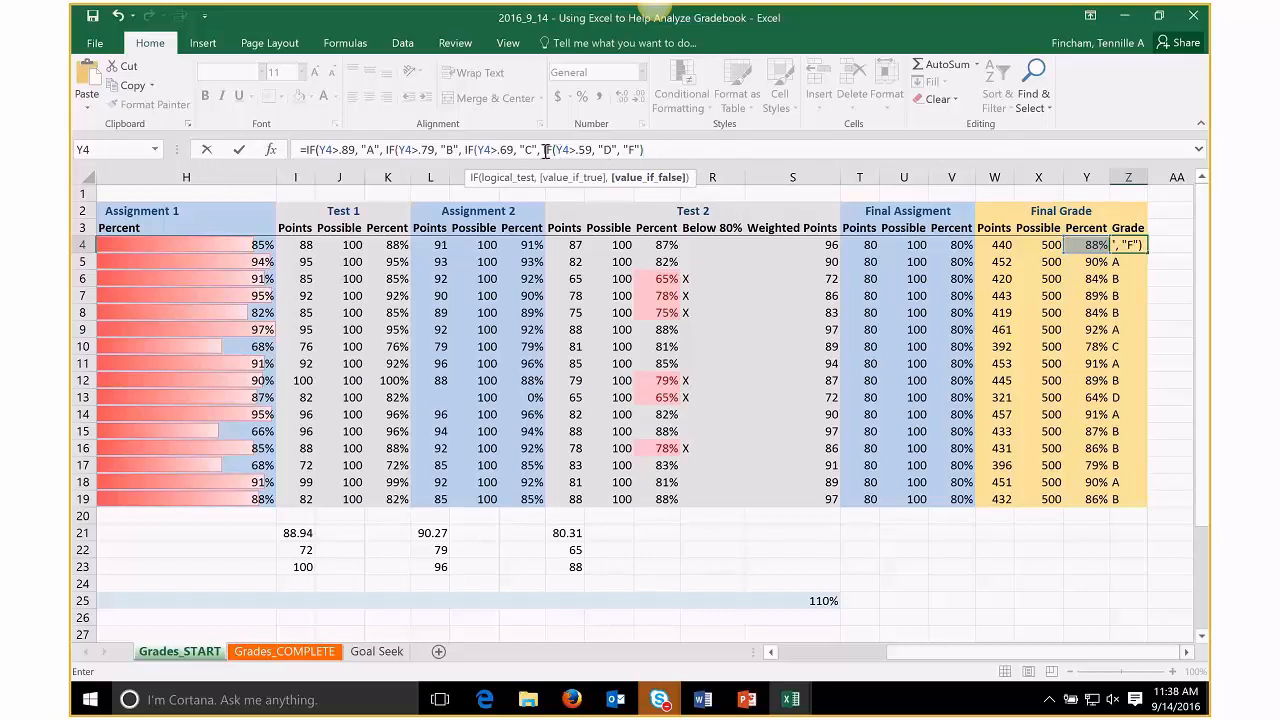
{"action": "type", "text": "))))"}
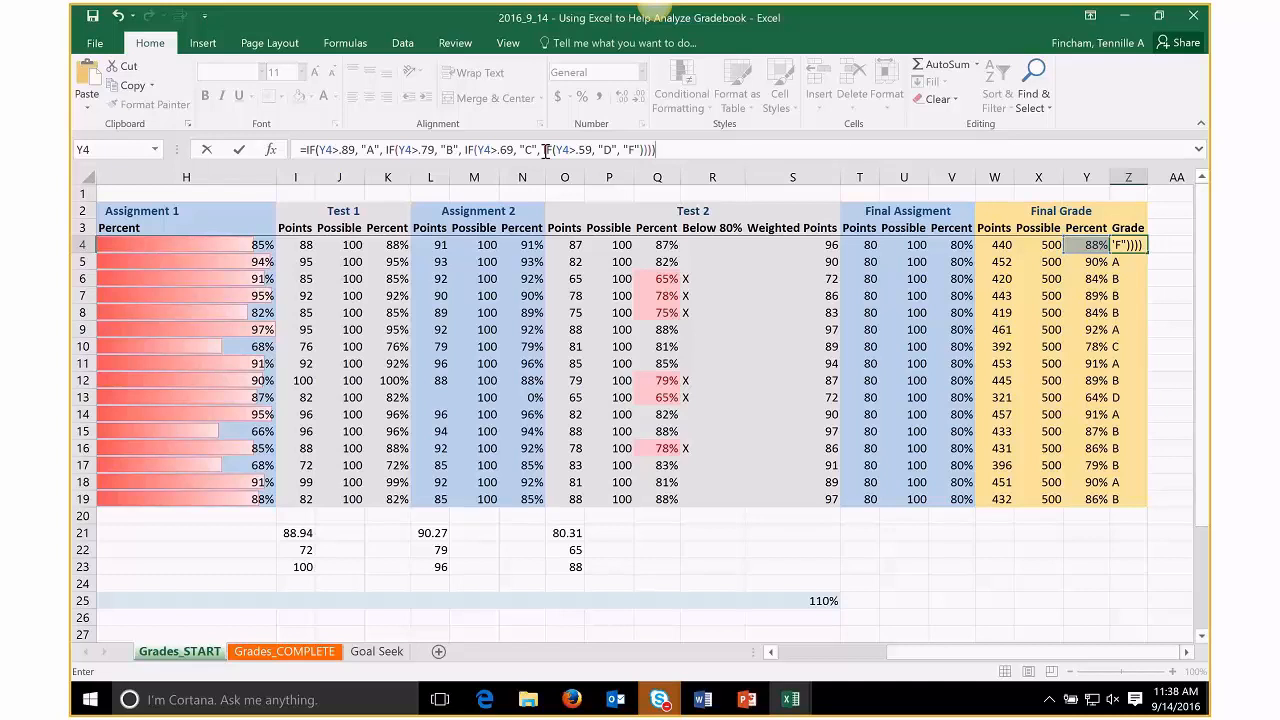
{"action": "key", "text": "Return"}
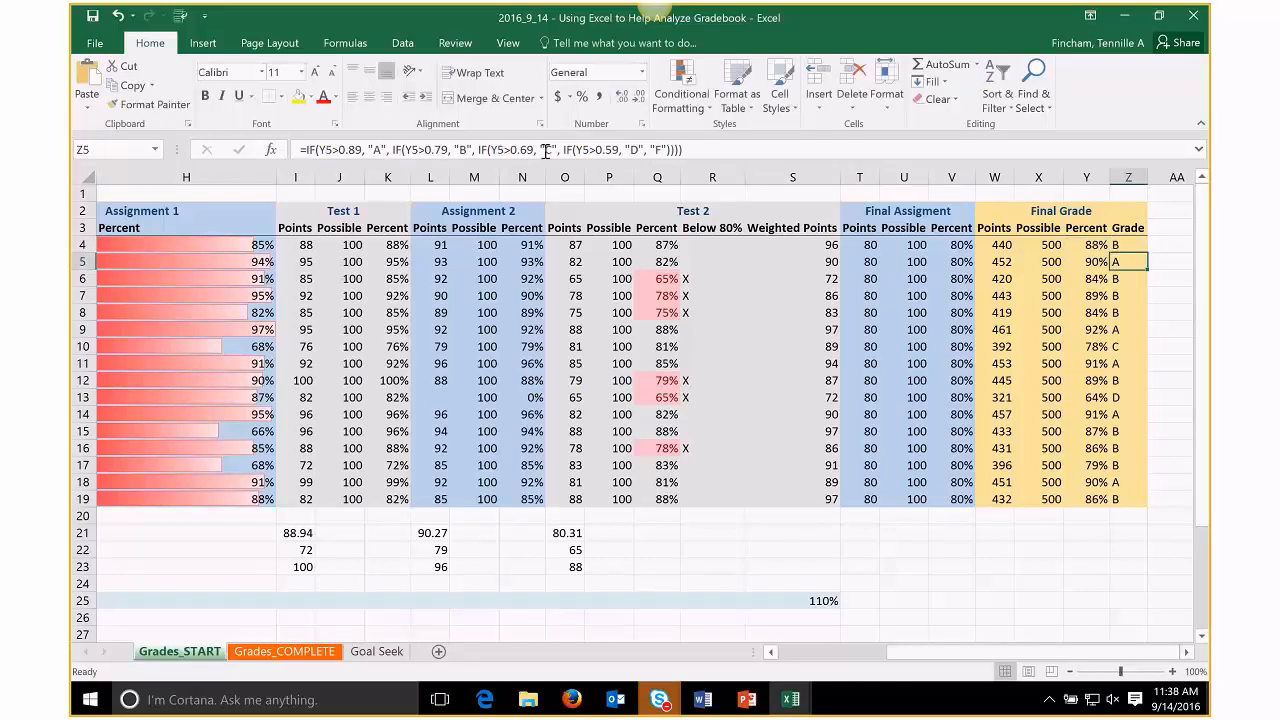
- Fill the letter-grade formula from Z4 down the Grade column to Z19
{"action": "left_click", "coordinate": [1138, 245]}
{"action": "double_click", "coordinate": [1145, 252]}
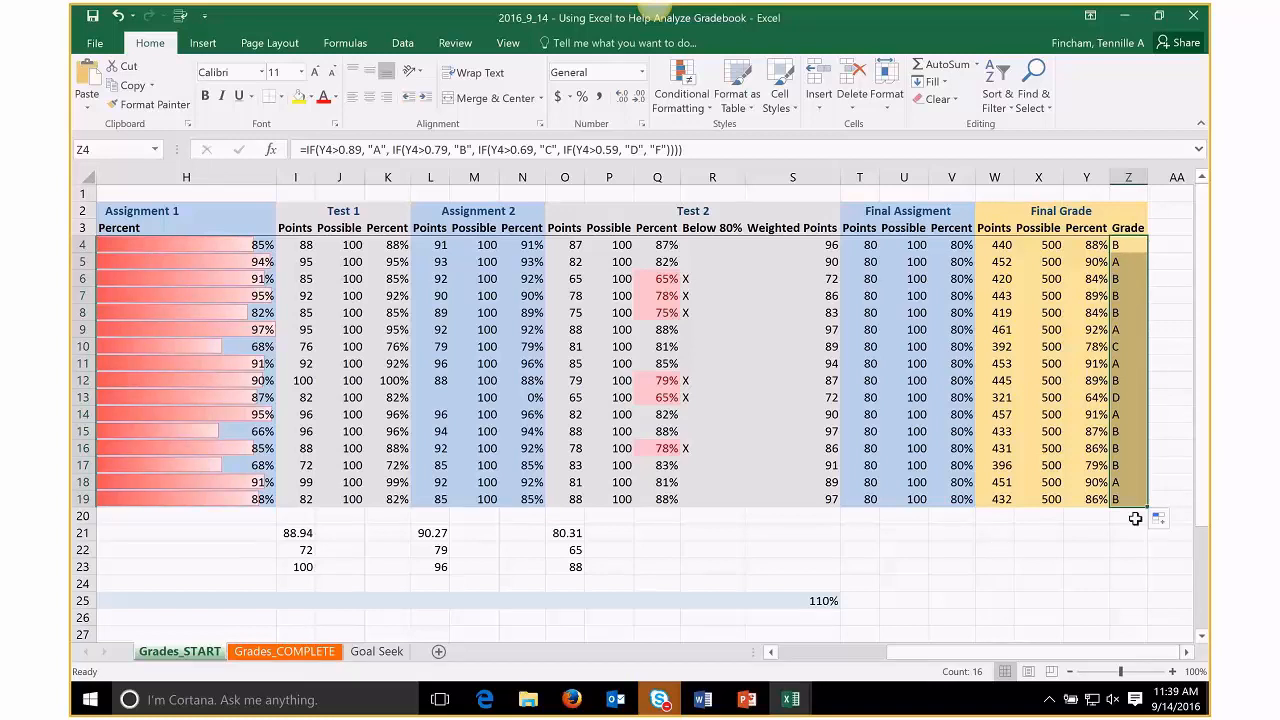
{"action": "left_click", "coordinate": [1114, 261]}
{"action": "left_click", "coordinate": [1125, 244]}
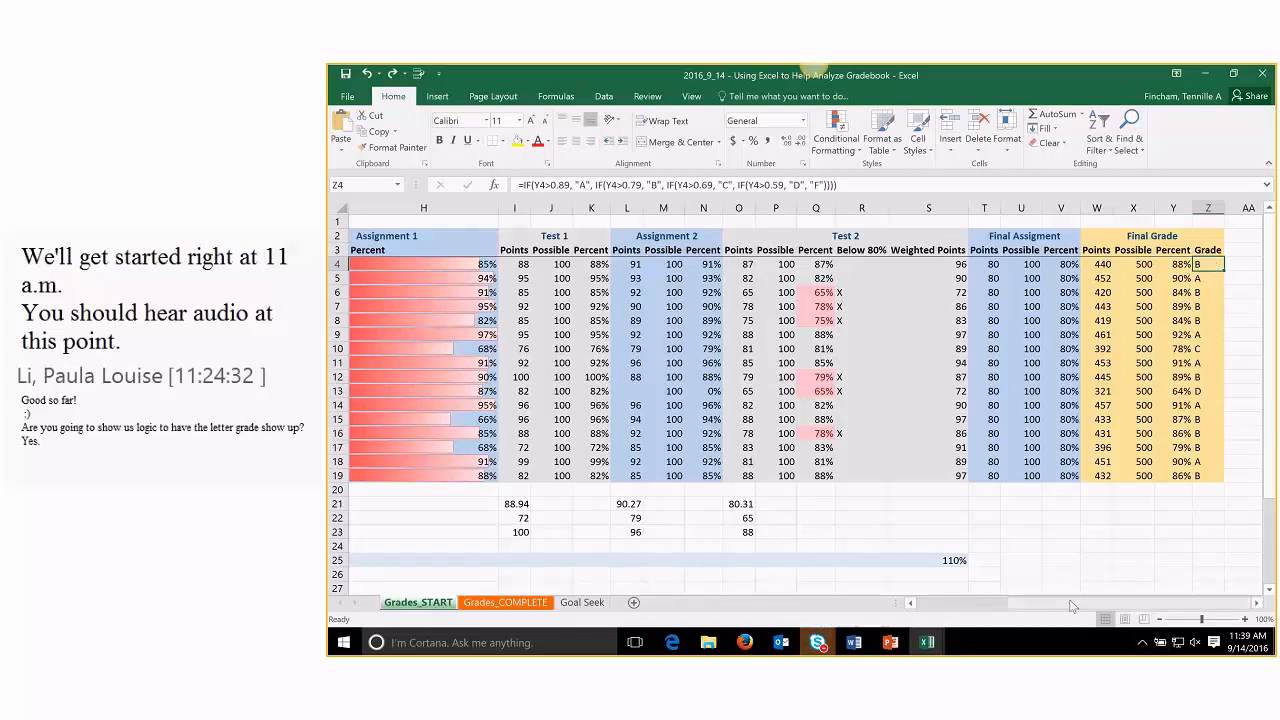
- Calculate the number of students in F27 with a COUNT formula over the student IDs in A4:A19
{"action": "left_click_drag", "start_coordinate": [1120, 603], "coordinate": [950, 612]}
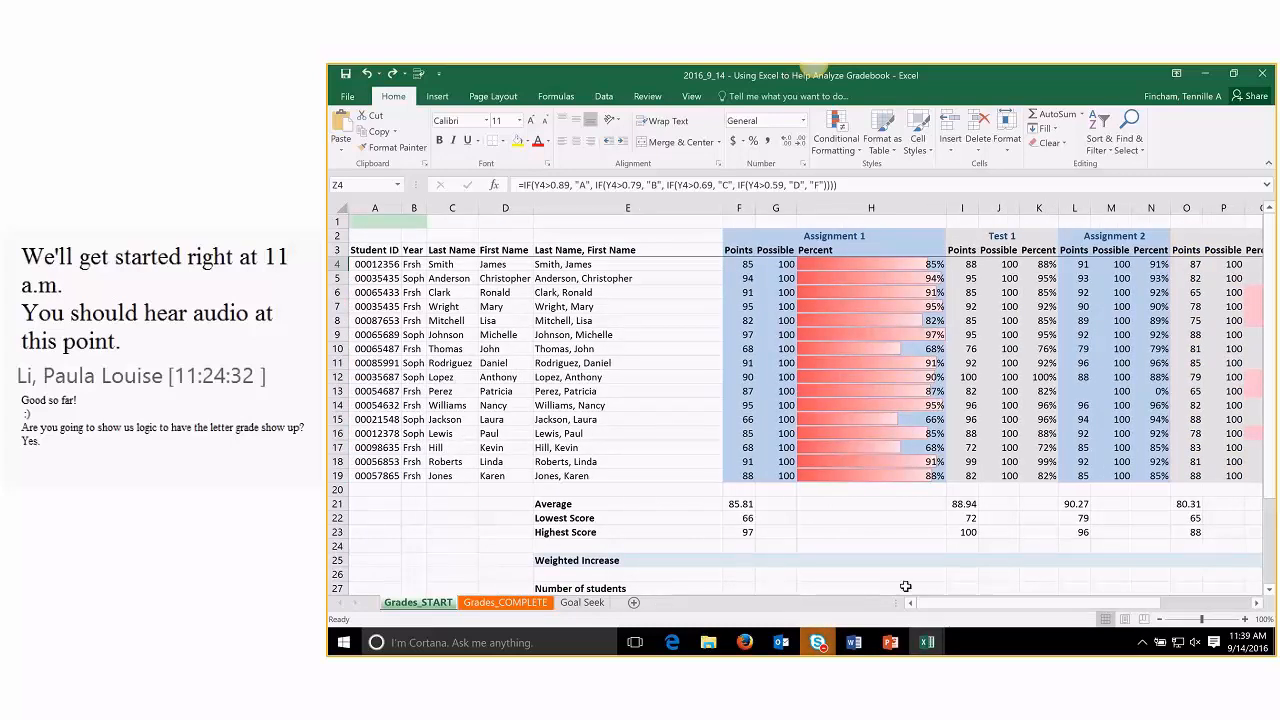
{"action": "scroll", "coordinate": [879, 560], "scroll_direction": "down", "scroll_amount": 1}
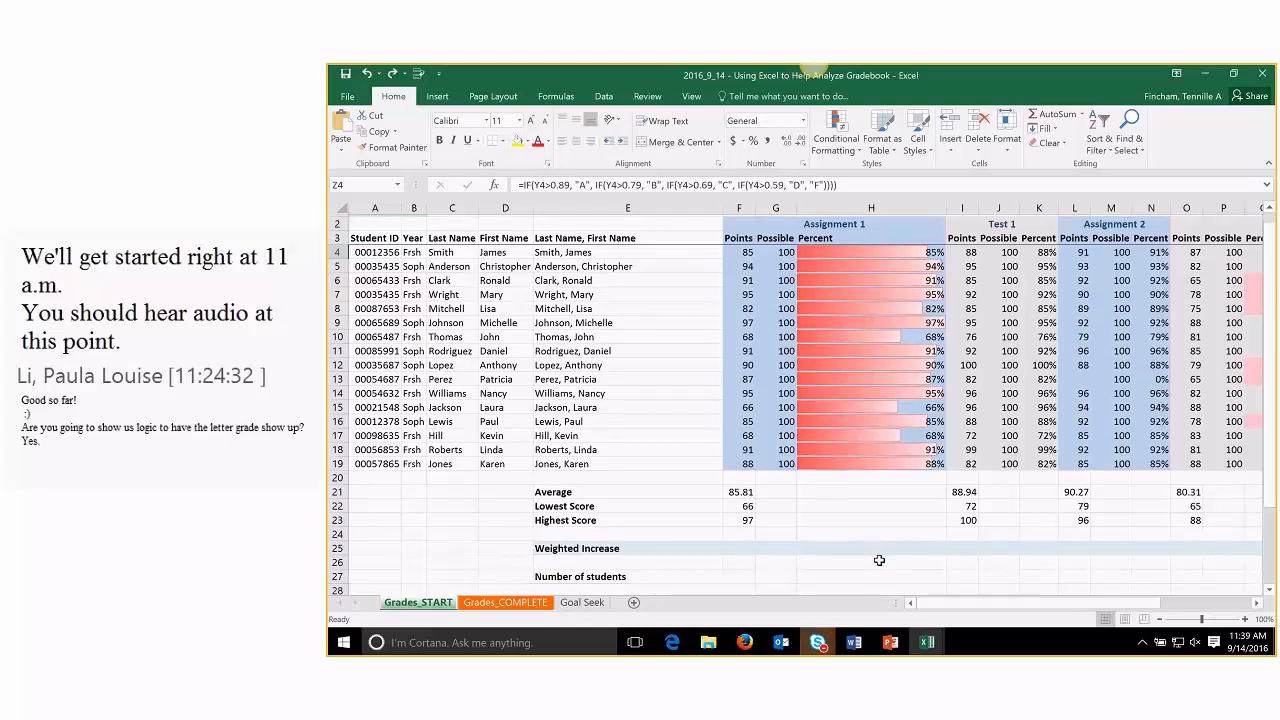
{"action": "scroll", "coordinate": [879, 560], "scroll_direction": "down", "scroll_amount": 3}
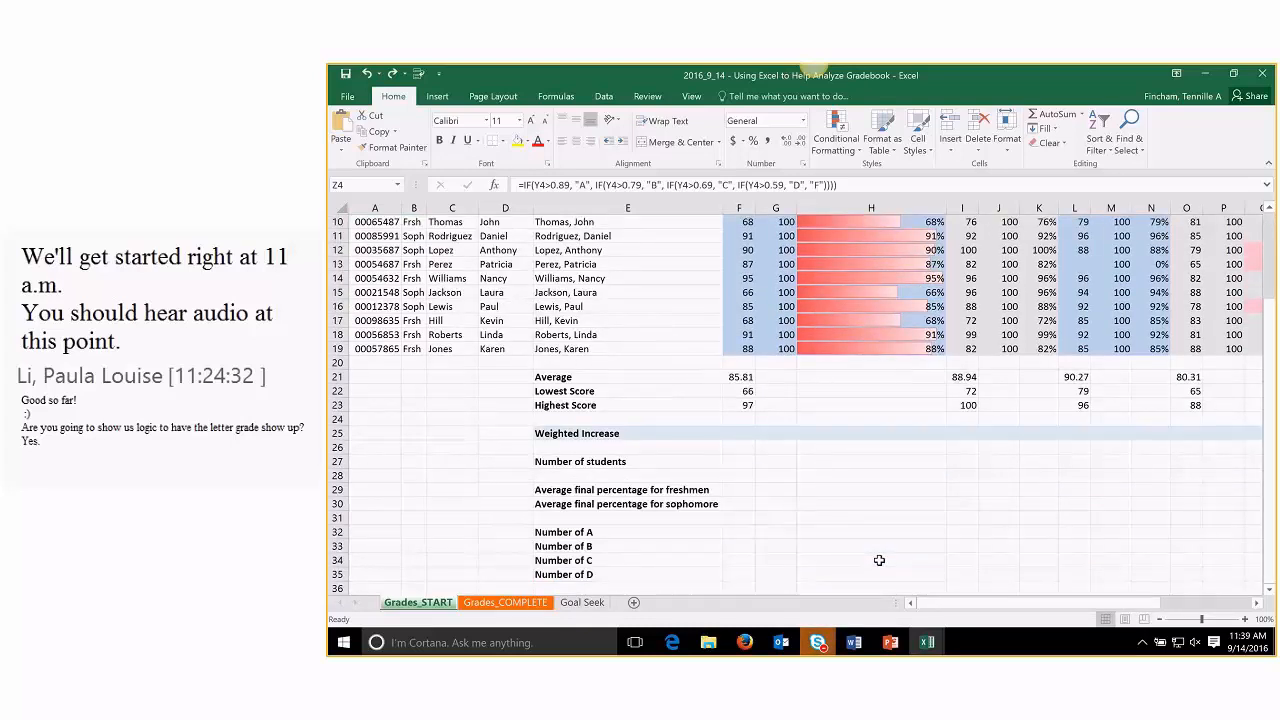
{"action": "scroll", "coordinate": [879, 560], "scroll_direction": "down", "scroll_amount": 1}
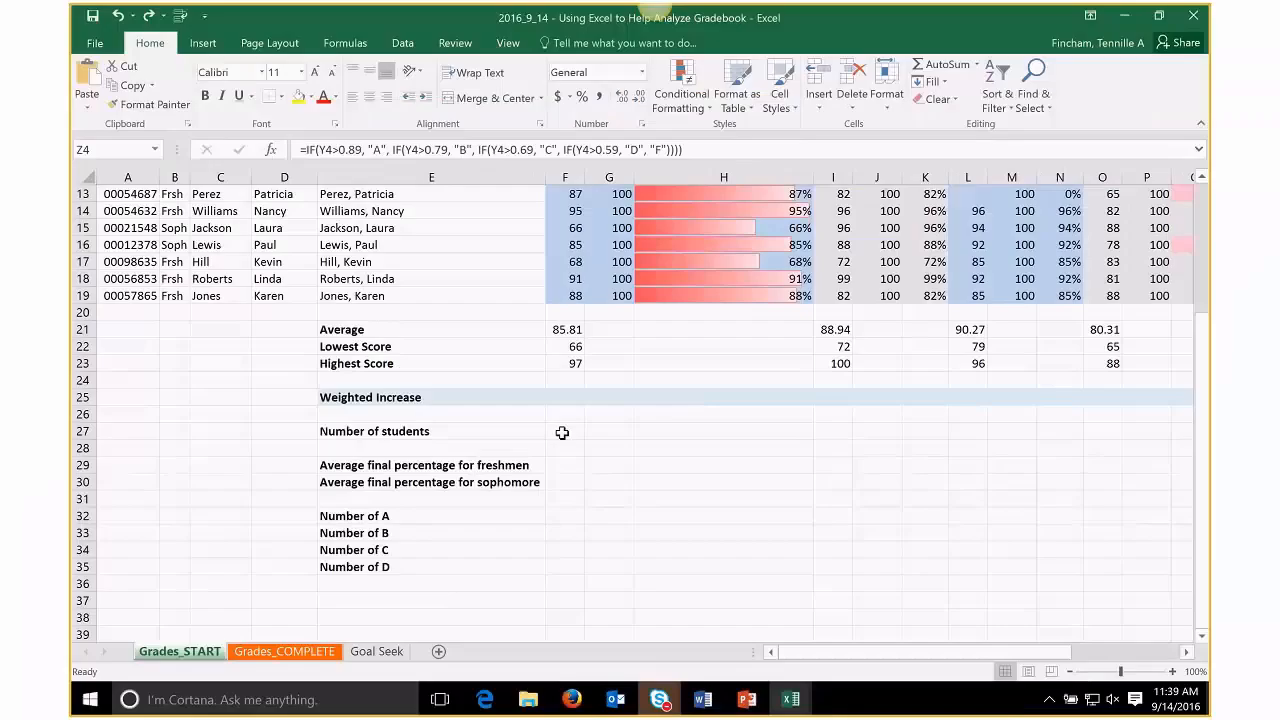
{"action": "left_click", "coordinate": [738, 421]}
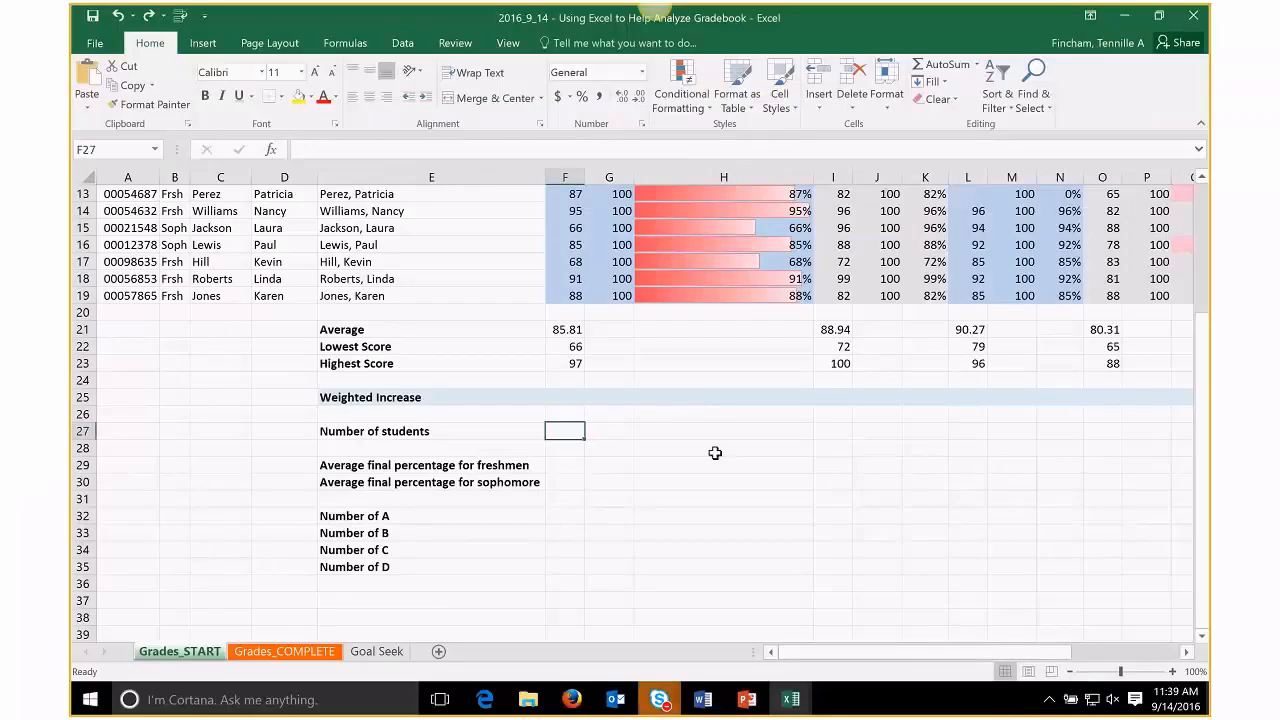
{"action": "type", "text": "==count"}
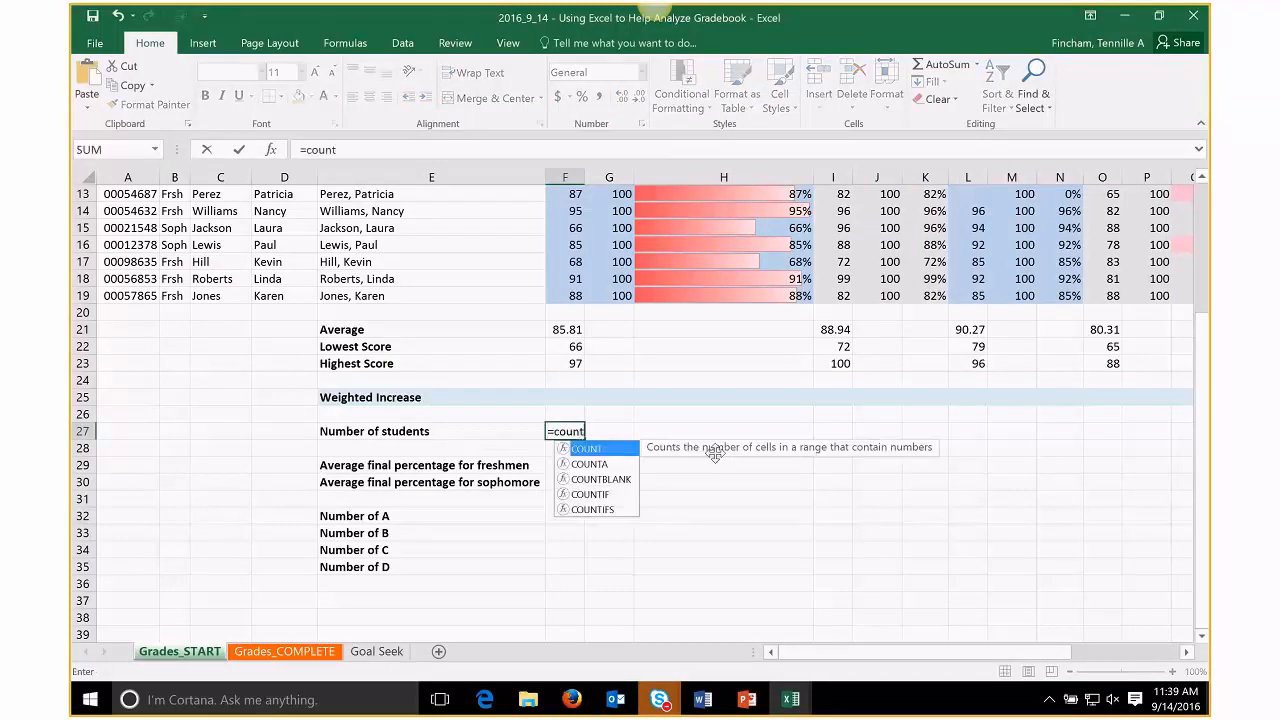
{"action": "key", "text": "Tab"}
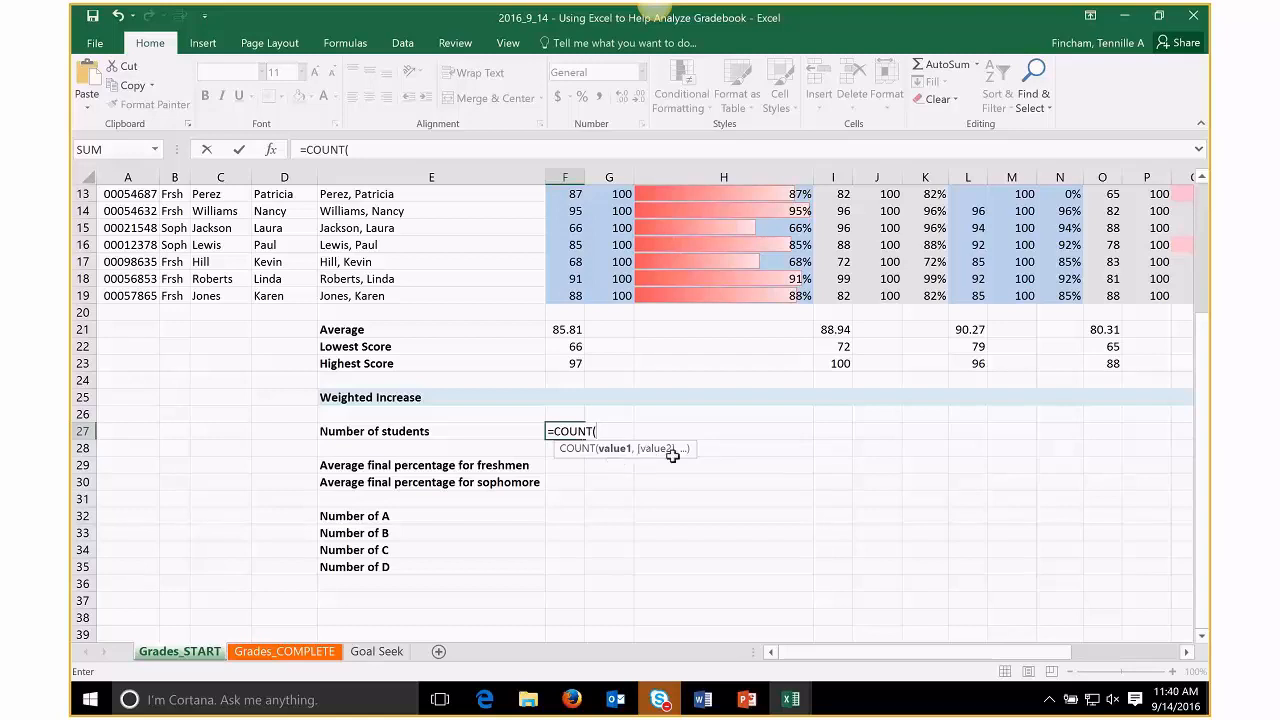
{"action": "scroll", "coordinate": [645, 479], "scroll_direction": "up", "scroll_amount": 3}
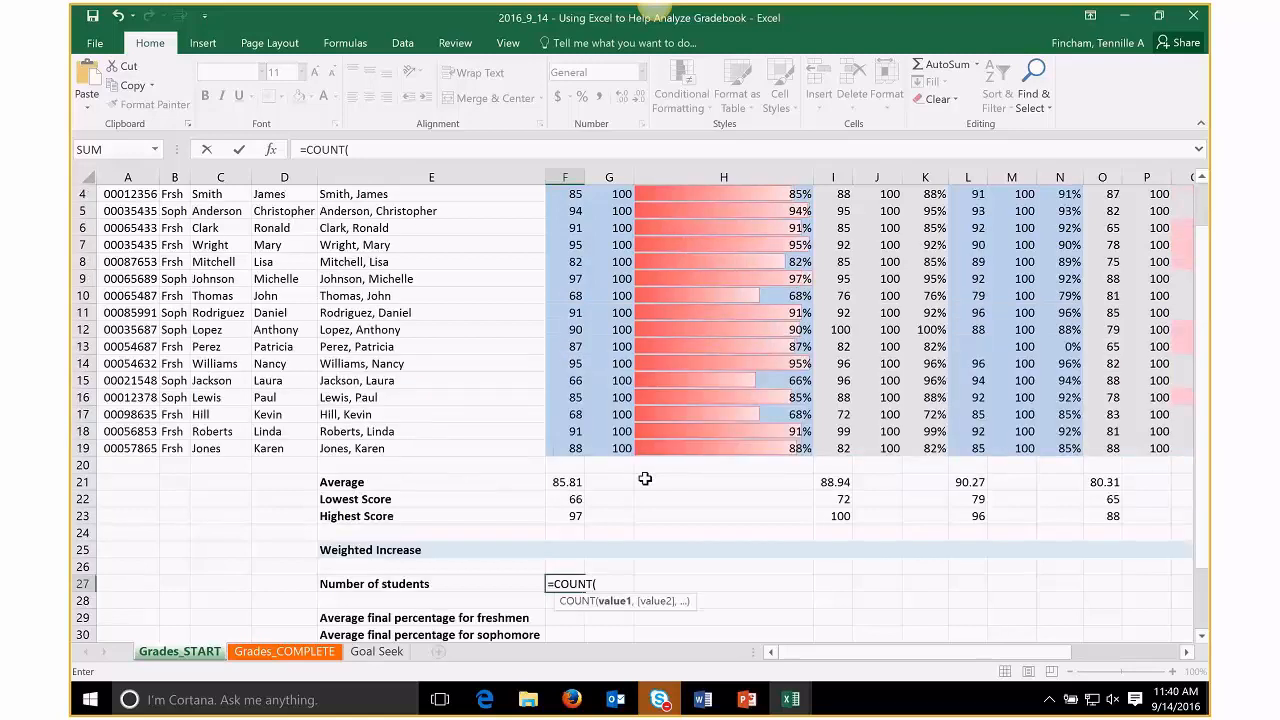
{"action": "scroll", "coordinate": [645, 479], "scroll_direction": "up", "scroll_amount": 1}
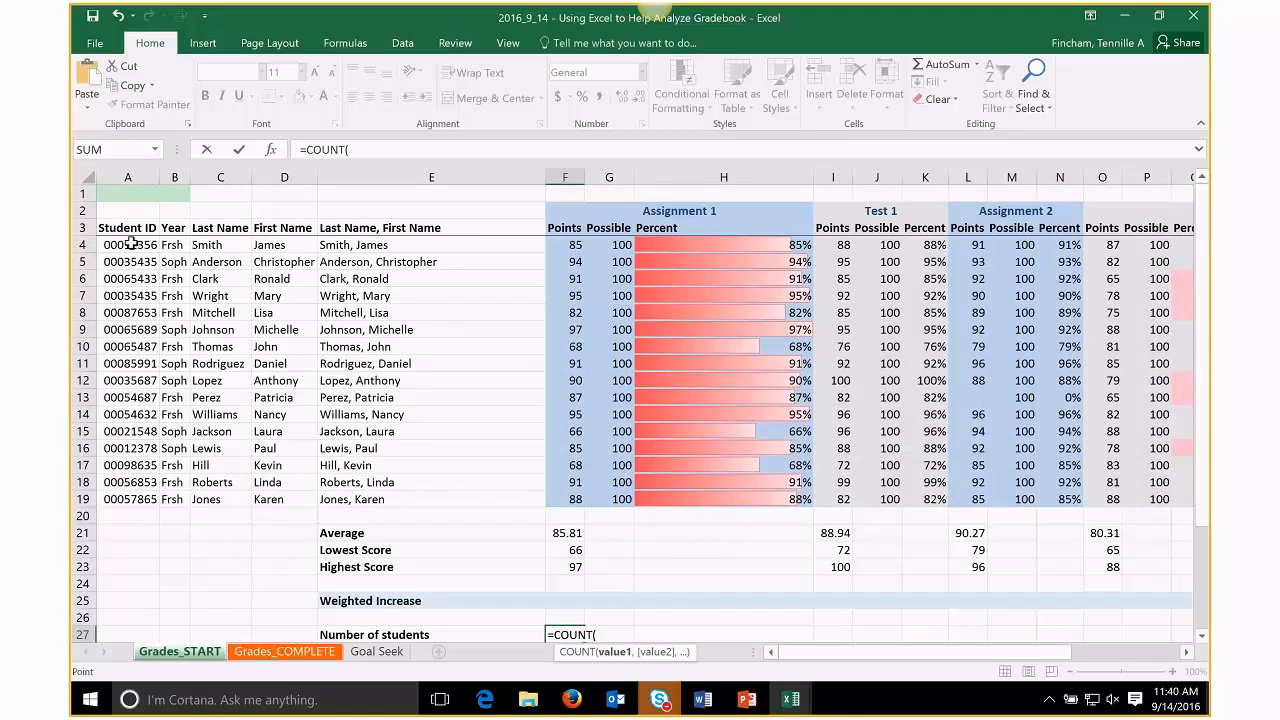
{"action": "left_click_drag", "start_coordinate": [131, 243], "coordinate": [134, 497]}
{"action": "key", "text": "Return"}
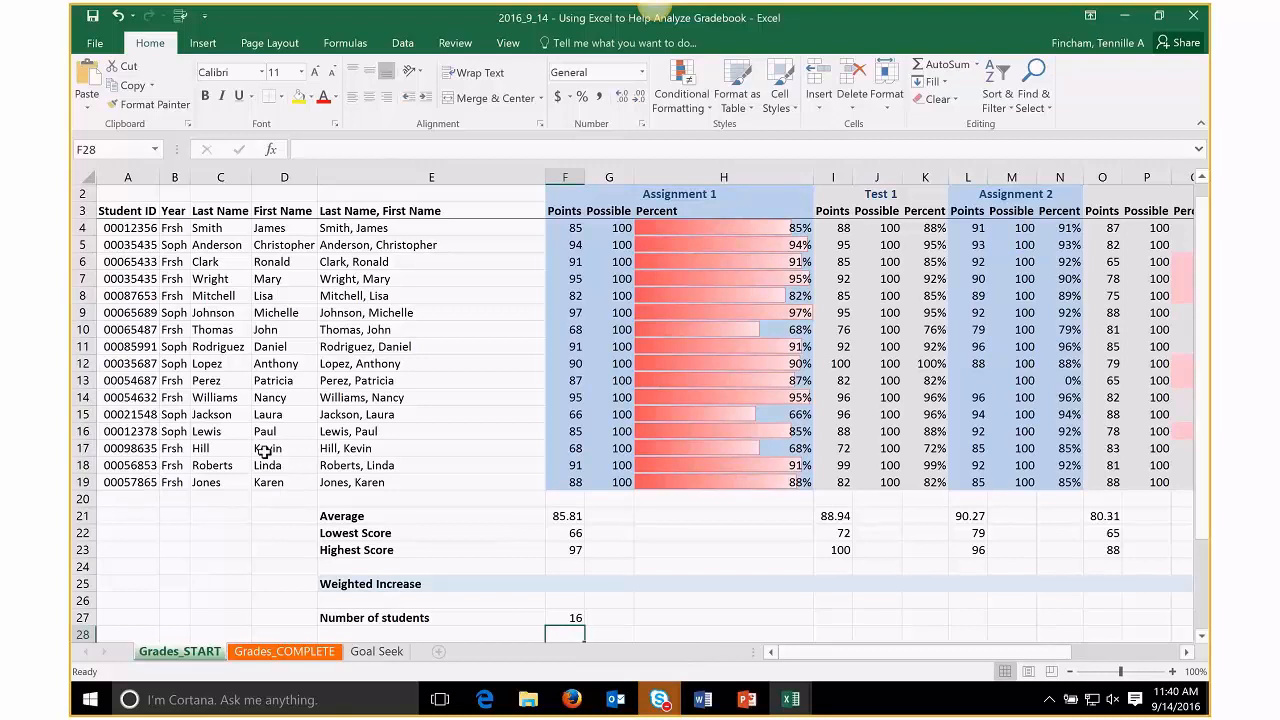
{"action": "scroll", "coordinate": [264, 452], "scroll_direction": "down", "scroll_amount": 1}
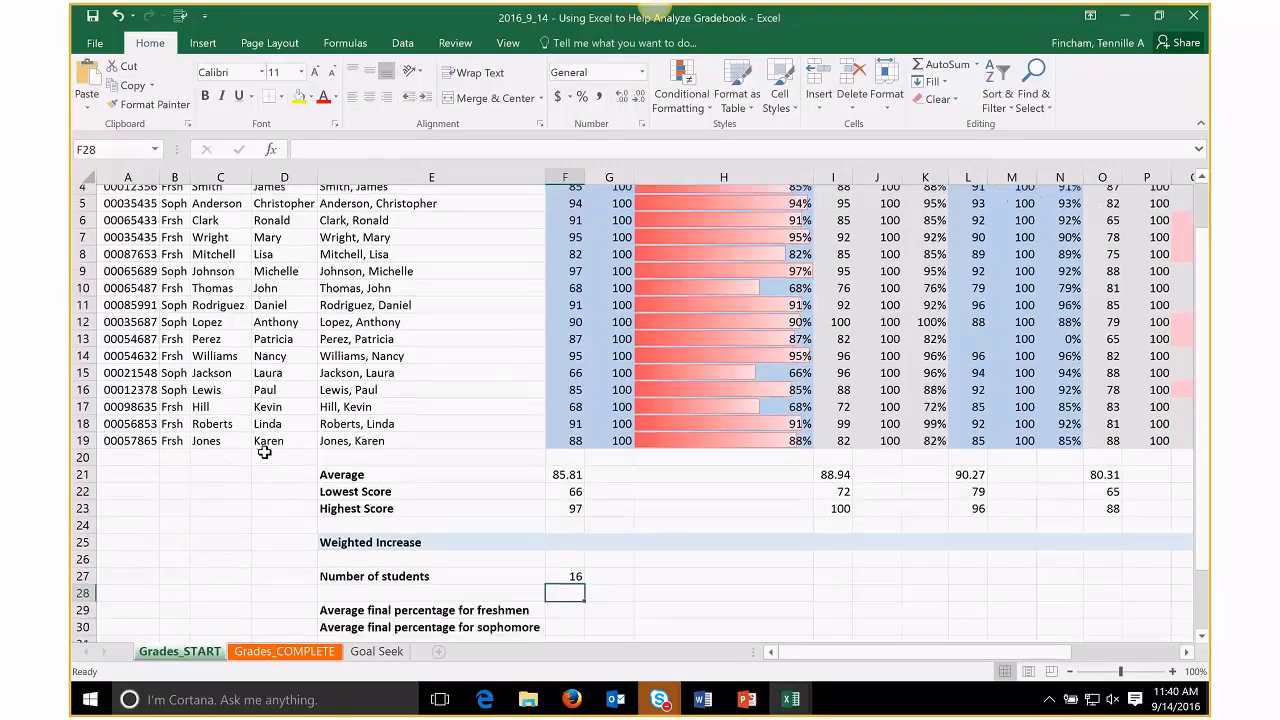
{"action": "scroll", "coordinate": [264, 452], "scroll_direction": "down", "scroll_amount": 2}
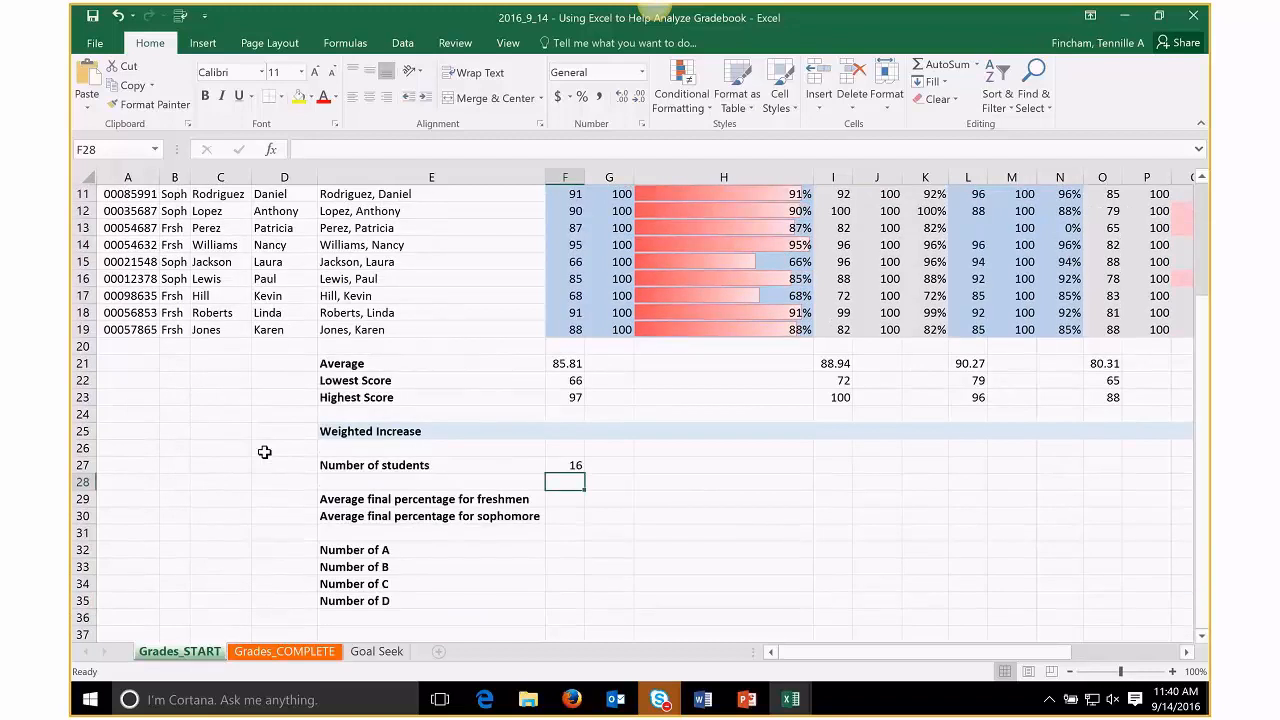
{"action": "left_click", "coordinate": [558, 500]}
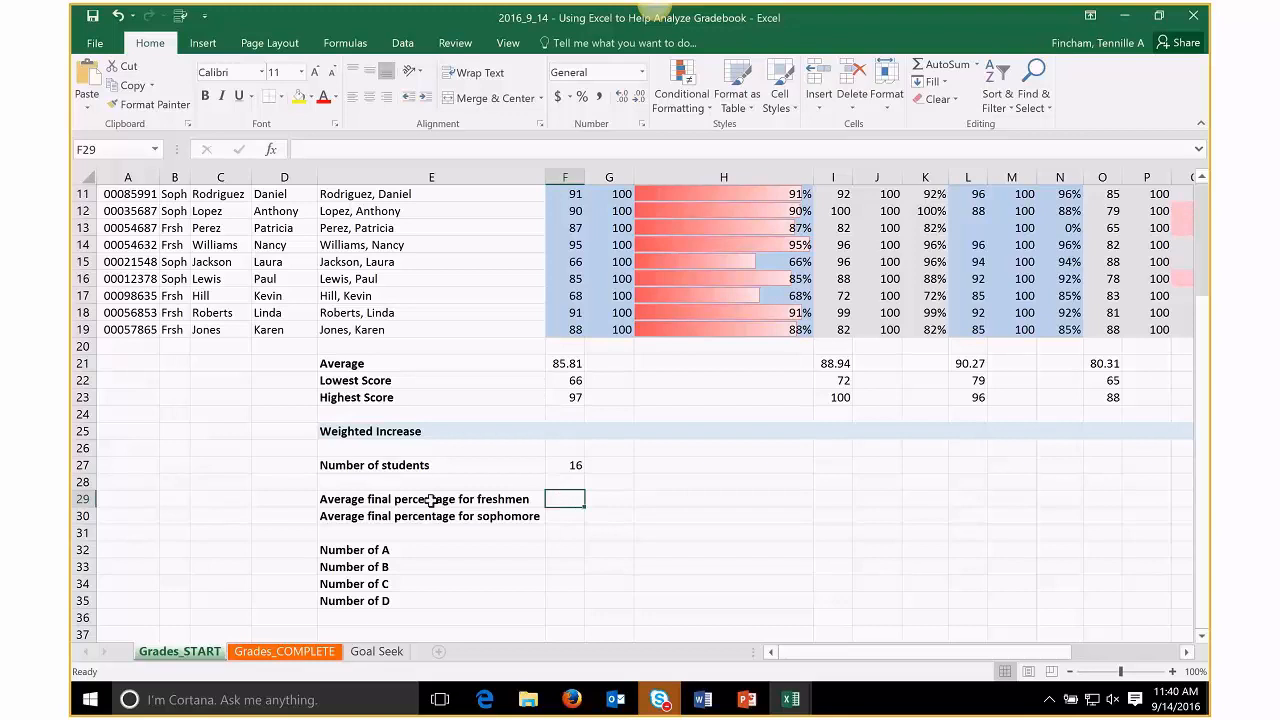
{"action": "left_click", "coordinate": [564, 550]}
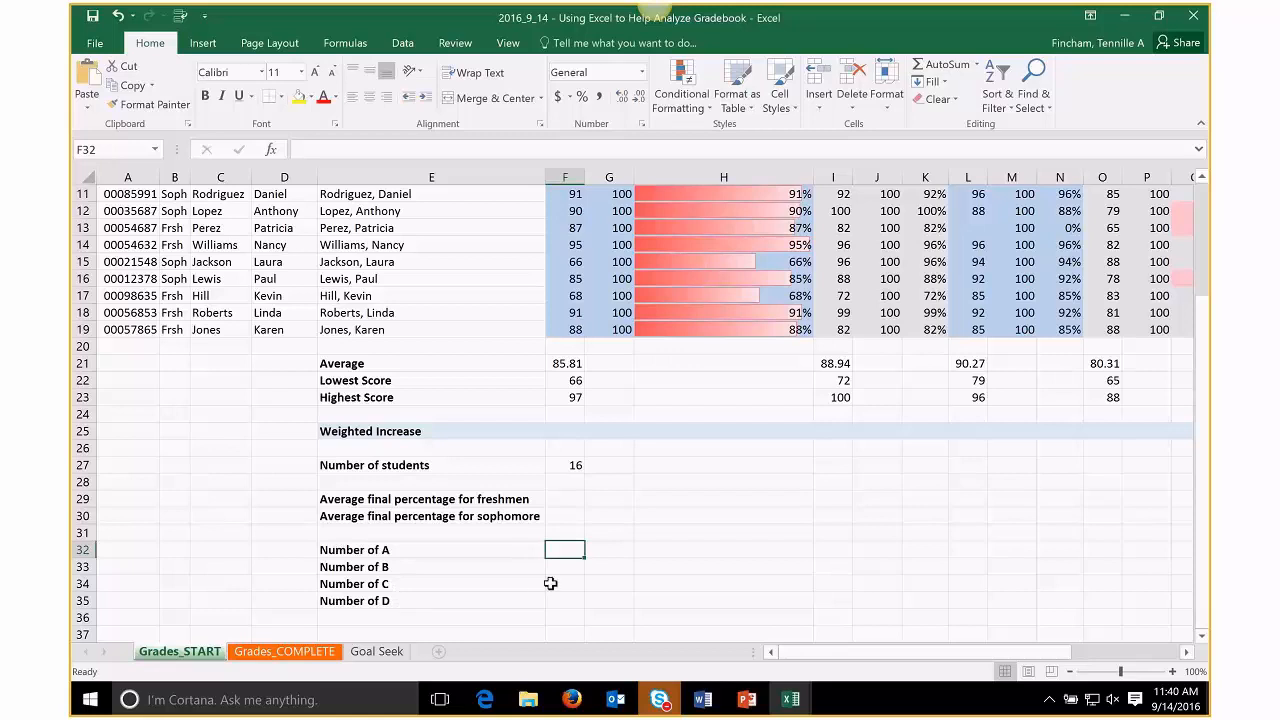
{"action": "left_click", "coordinate": [560, 465]}
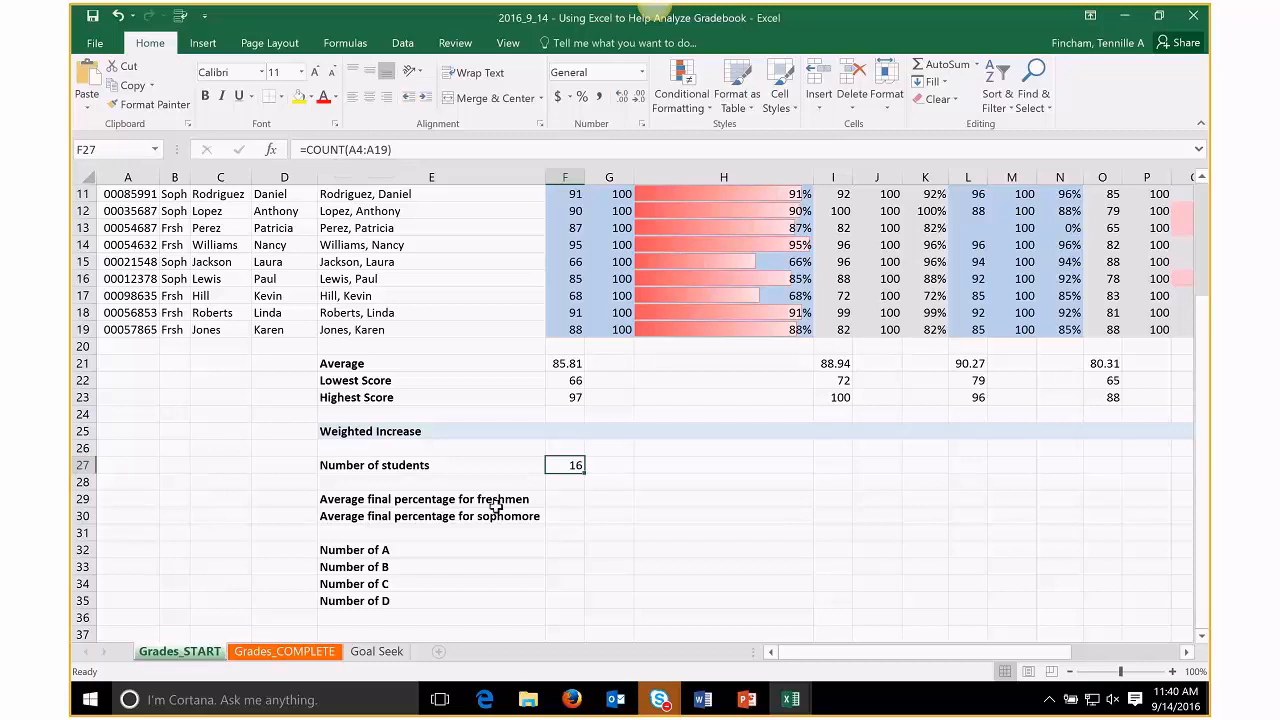
{"action": "scroll", "coordinate": [577, 577], "scroll_direction": "up", "scroll_amount": 1}
{"action": "scroll", "coordinate": [573, 572], "scroll_direction": "down", "scroll_amount": 1}
- Count the A grades in F32 with a COUNTIF formula over Z4:Z19 using the criterion "A"
{"action": "left_click", "coordinate": [573, 549]}
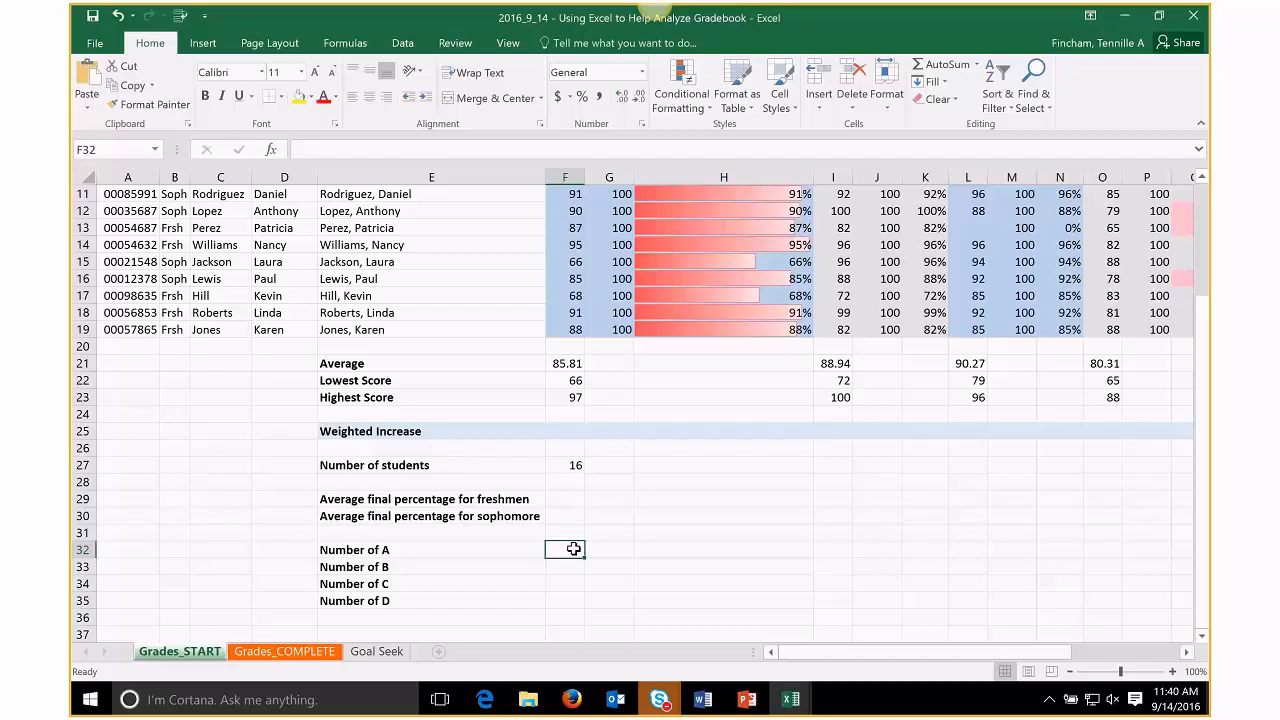
{"action": "type", "text": "=countif"}
{"action": "key", "text": "Tab"}
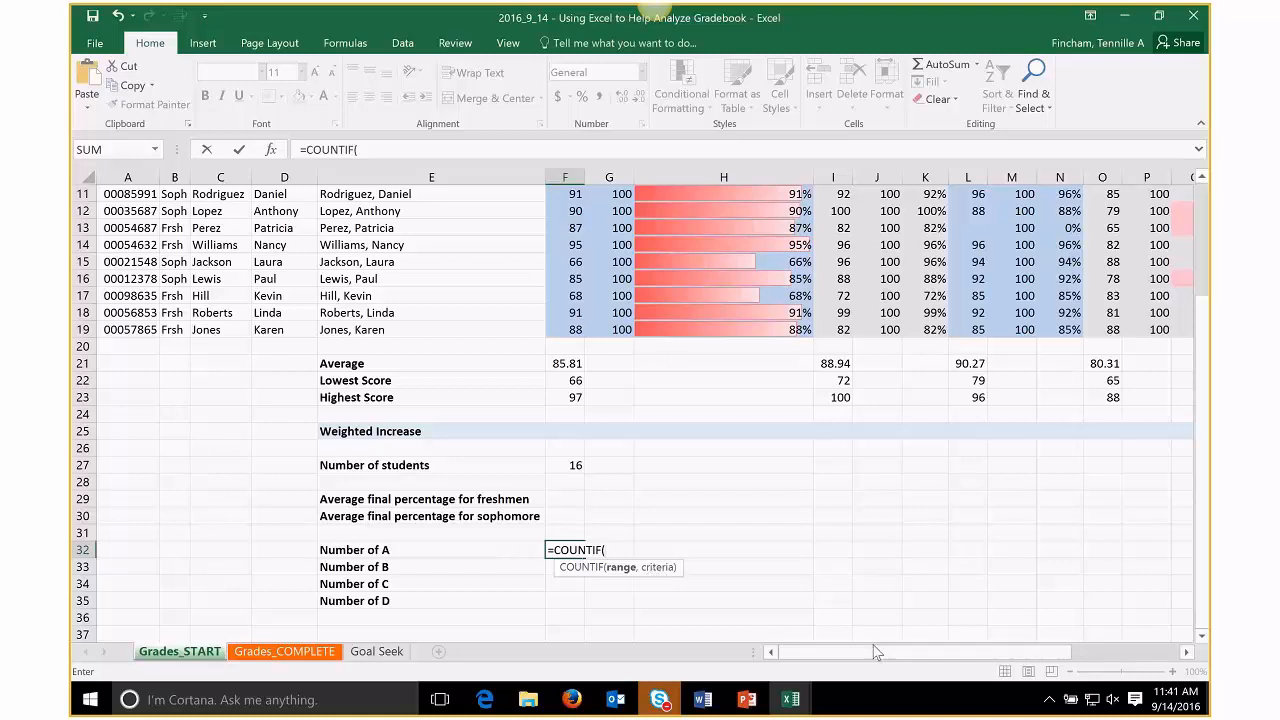
{"action": "left_click_drag", "start_coordinate": [869, 656], "coordinate": [1004, 636]}
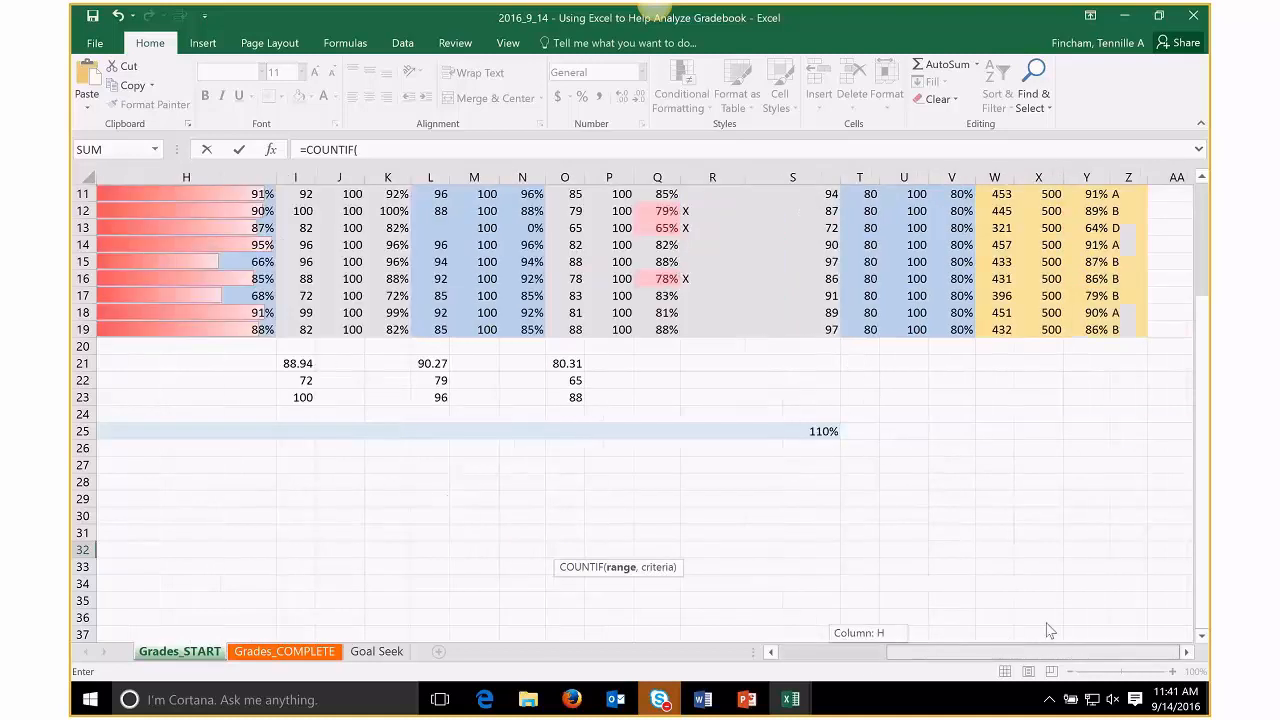
{"action": "scroll", "coordinate": [1134, 500], "scroll_direction": "up", "scroll_amount": 4}
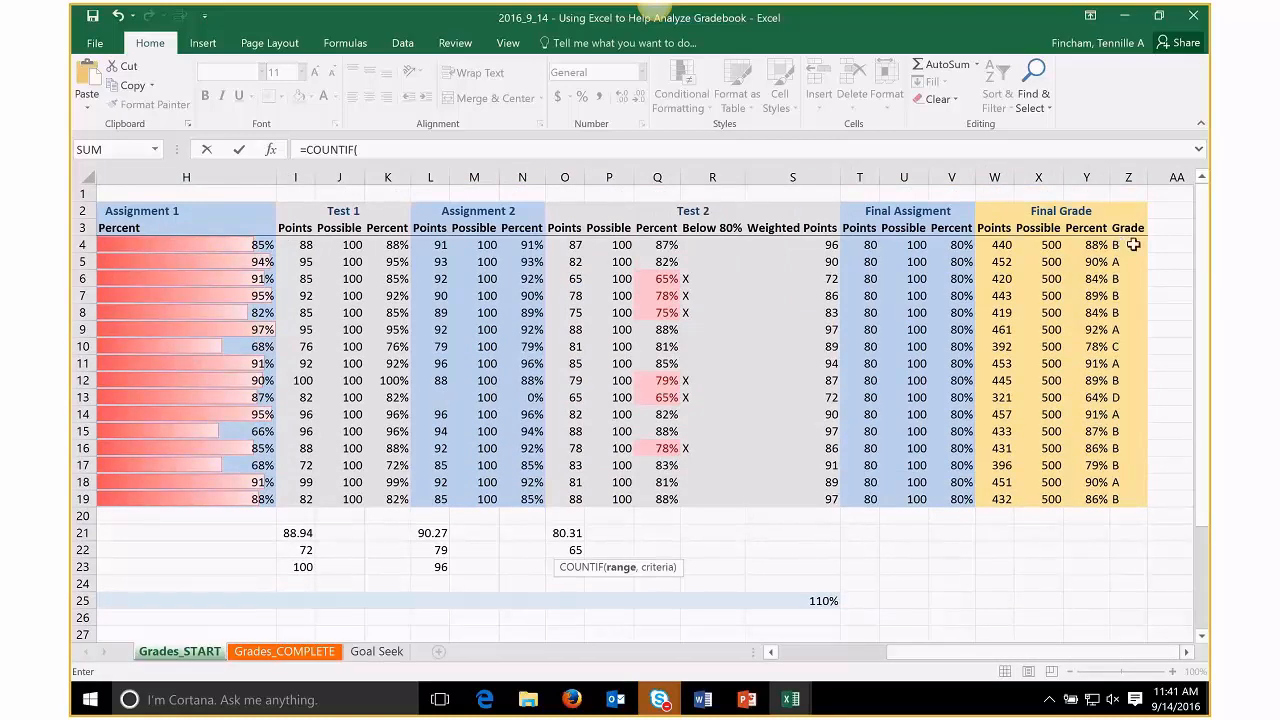
{"action": "left_click", "coordinate": [1126, 244]}
{"action": "left_click_drag", "start_coordinate": [1133, 244], "coordinate": [1137, 497]}
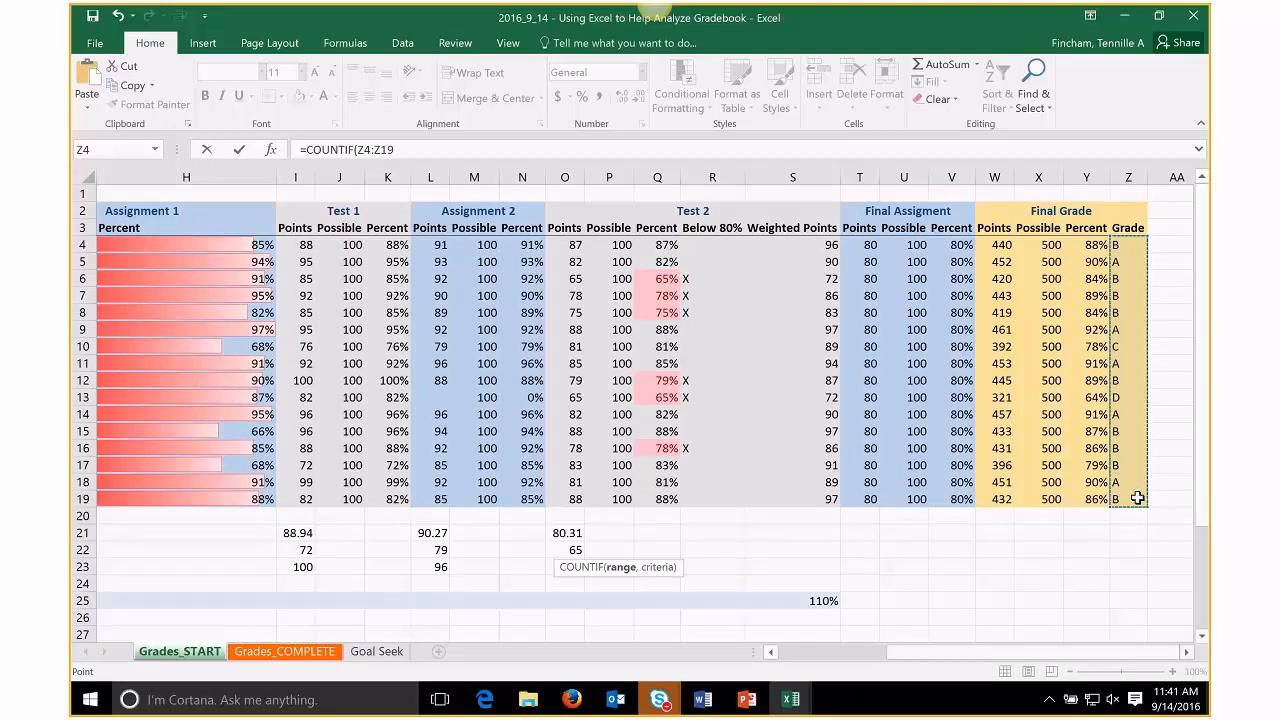
{"action": "type", "text": ","}
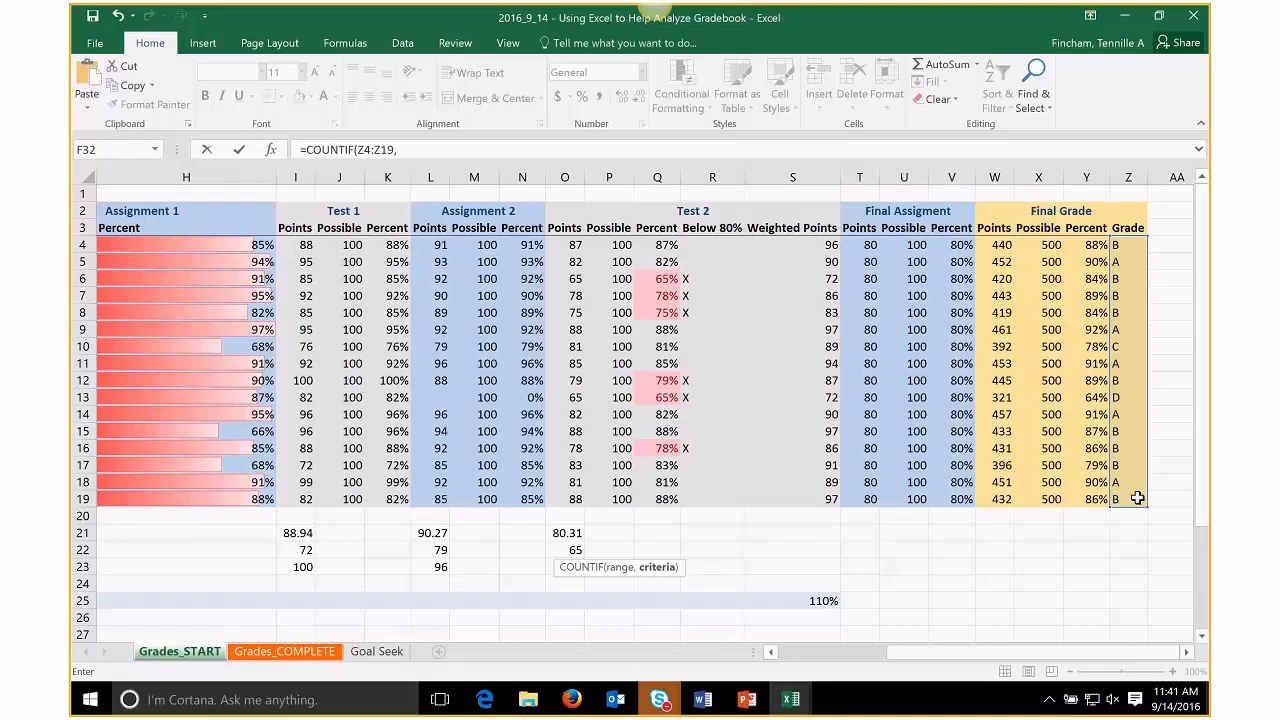
{"action": "type", "text": "A\""}
{"action": "key", "text": "Return"}
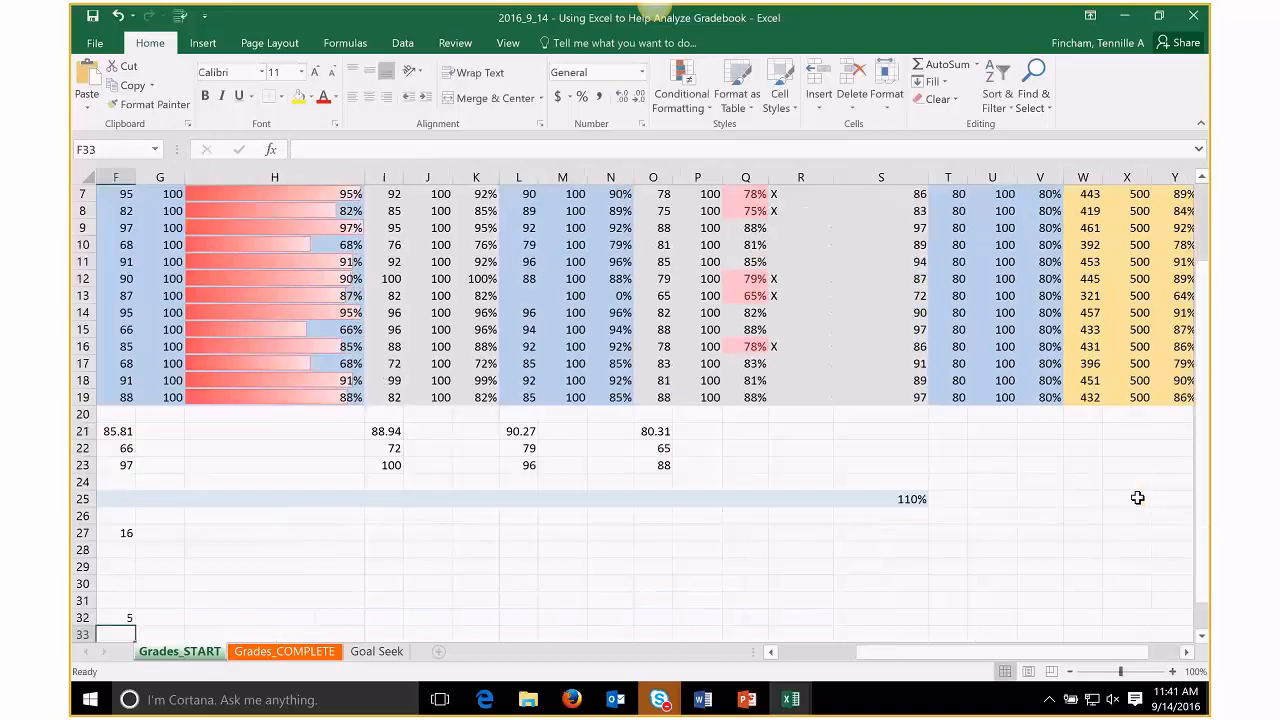
- Count the B grades in F33 with a COUNTIF formula over Z4:Z19 using the criterion "B"
{"action": "left_click_drag", "start_coordinate": [996, 652], "coordinate": [909, 658]}
{"action": "scroll", "coordinate": [540, 585], "scroll_direction": "down", "scroll_amount": 1}
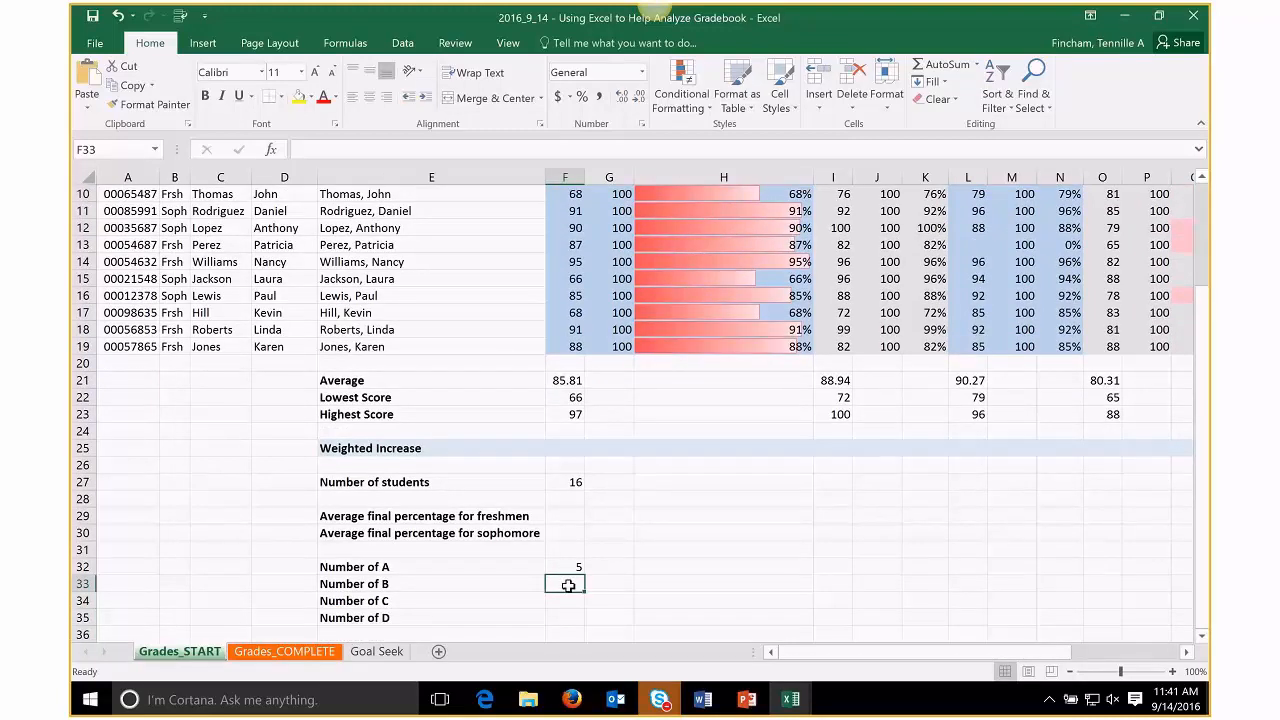
{"action": "type", "text": "=countif"}
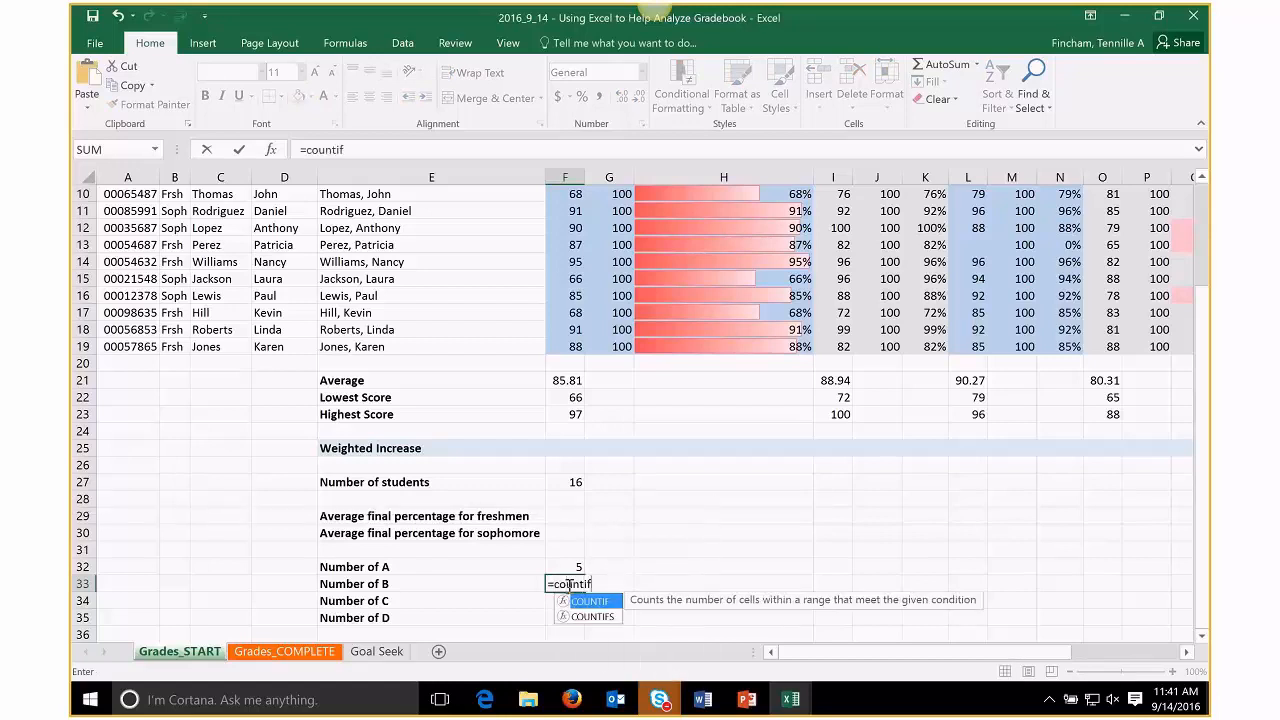
{"action": "key", "text": "Tab"}
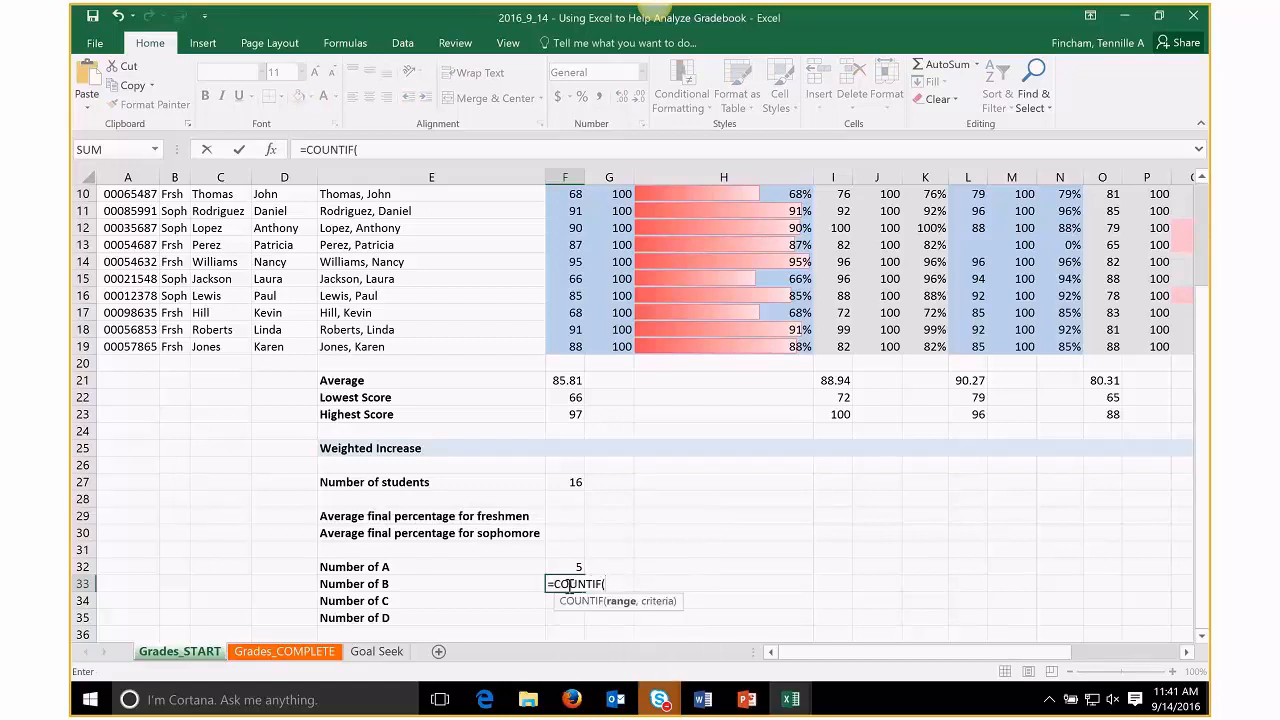
{"action": "left_click_drag", "start_coordinate": [820, 651], "coordinate": [1001, 615]}
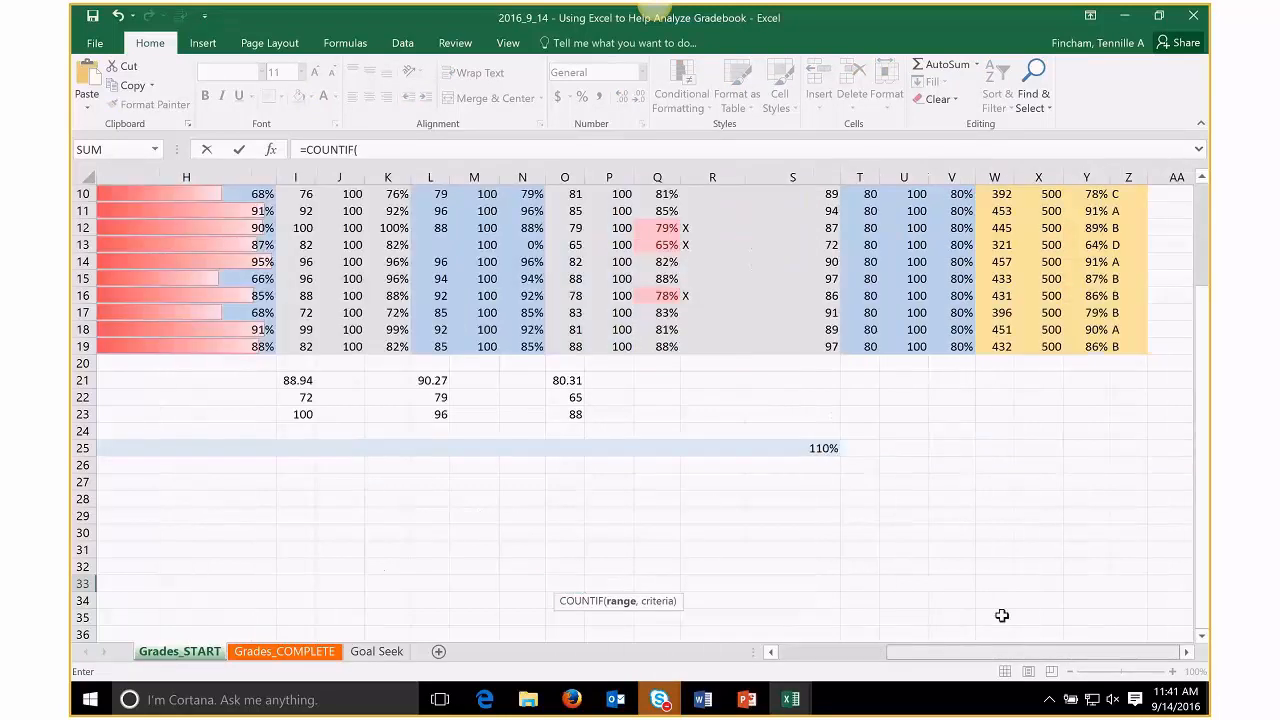
{"action": "scroll", "coordinate": [1001, 615], "scroll_direction": "up", "scroll_amount": 3}
{"action": "left_click_drag", "start_coordinate": [1128, 245], "coordinate": [1126, 491]}
{"action": "type", "text": ", \"B"}
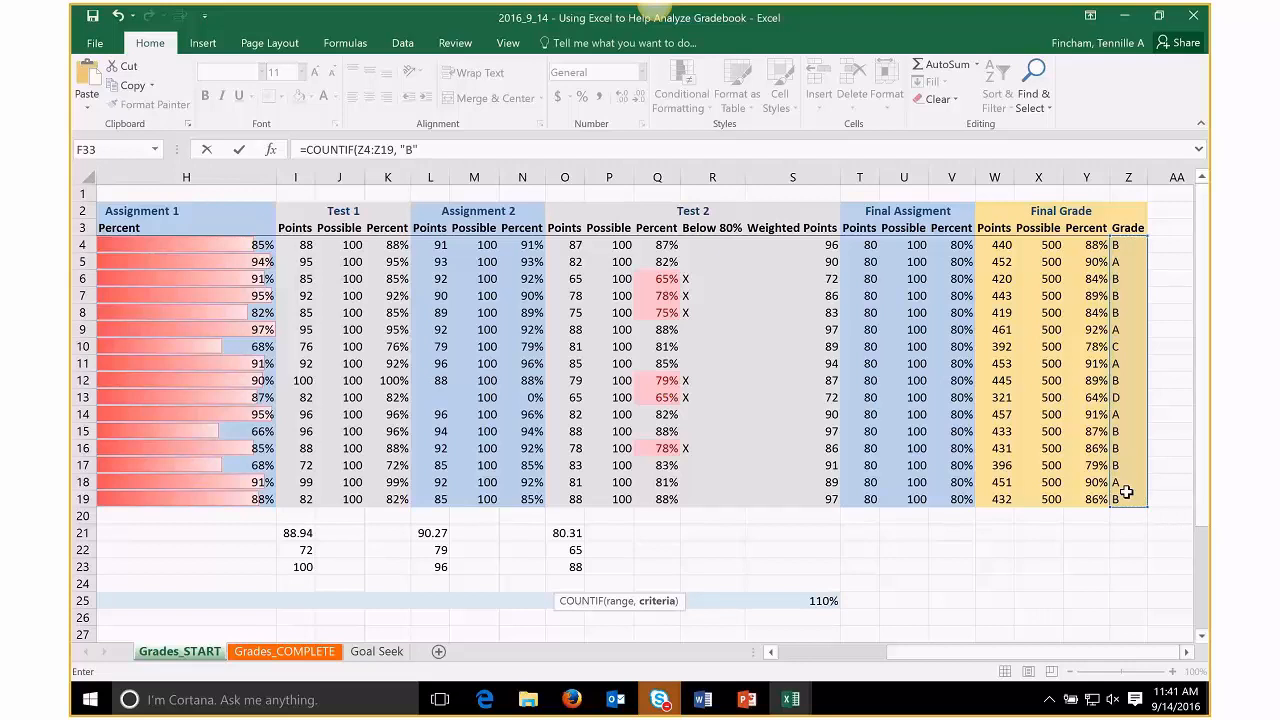
{"action": "type", "text": "\""}
{"action": "key", "text": "Return"}
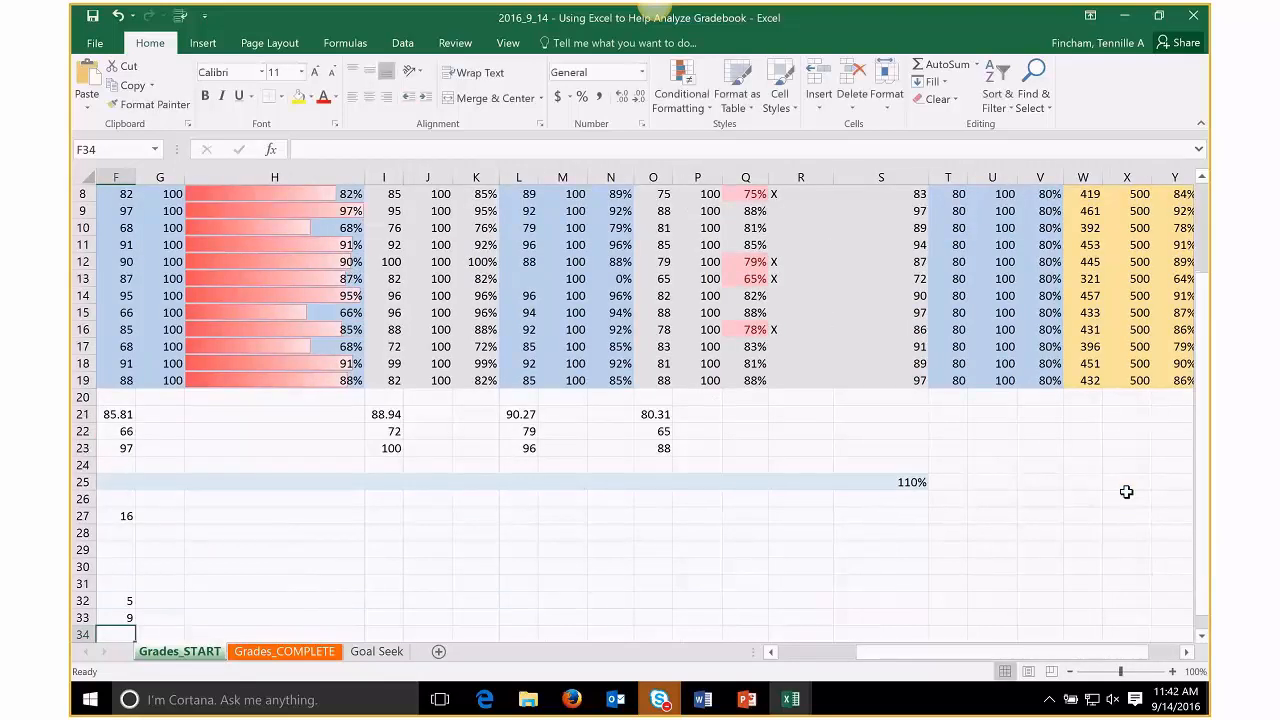
- Count the C grades in F34 with a COUNTIF formula over Z4:Z19 using the criterion "C"
{"action": "scroll", "coordinate": [1126, 491], "scroll_direction": "up", "scroll_amount": 2}
{"action": "left_click_drag", "start_coordinate": [1030, 655], "coordinate": [604, 598]}
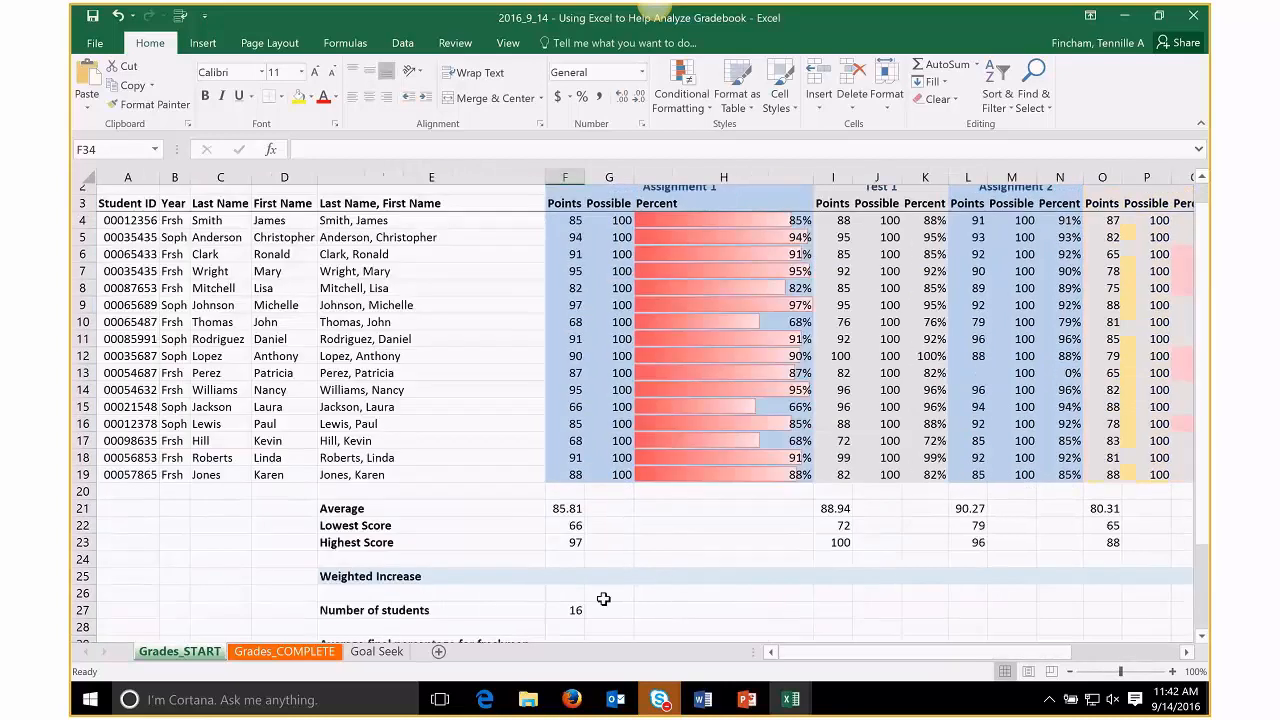
{"action": "scroll", "coordinate": [604, 598], "scroll_direction": "down", "scroll_amount": 4}
{"action": "type", "text": "=counti"}
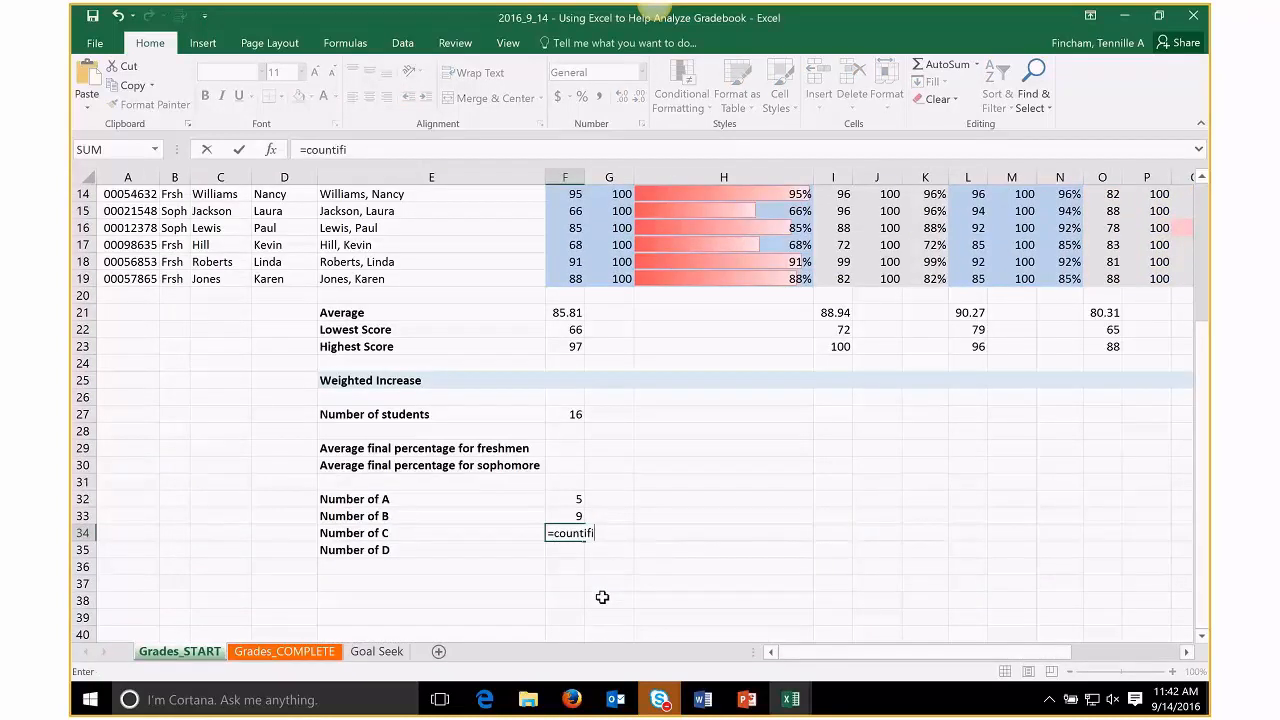
{"action": "type", "text": "f"}
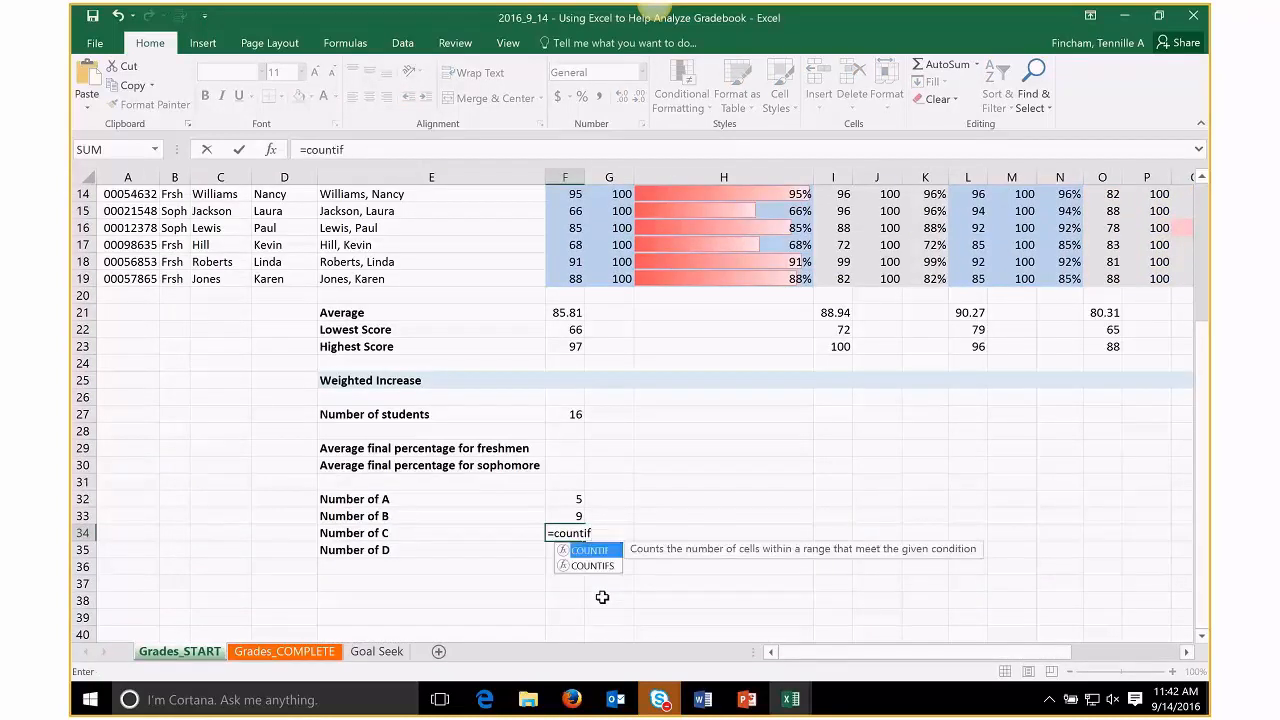
{"action": "key", "text": "Tab"}
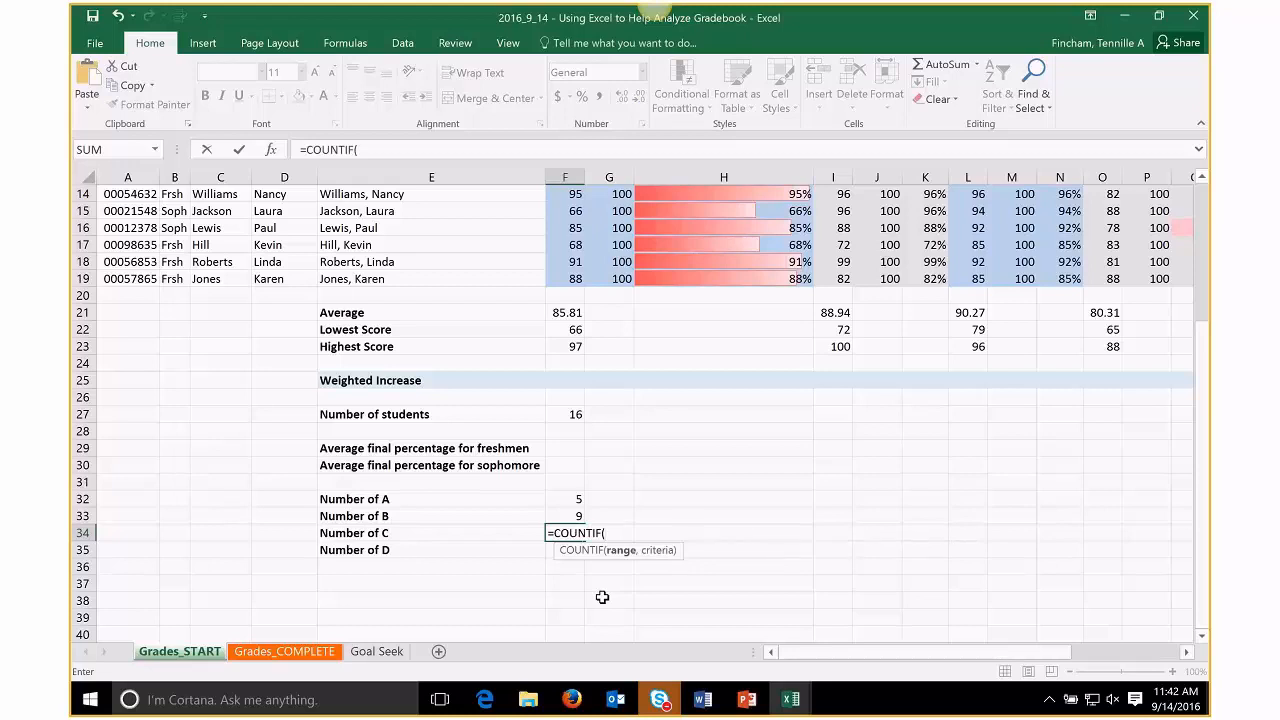
{"action": "type", "text": "z4:z19,"}
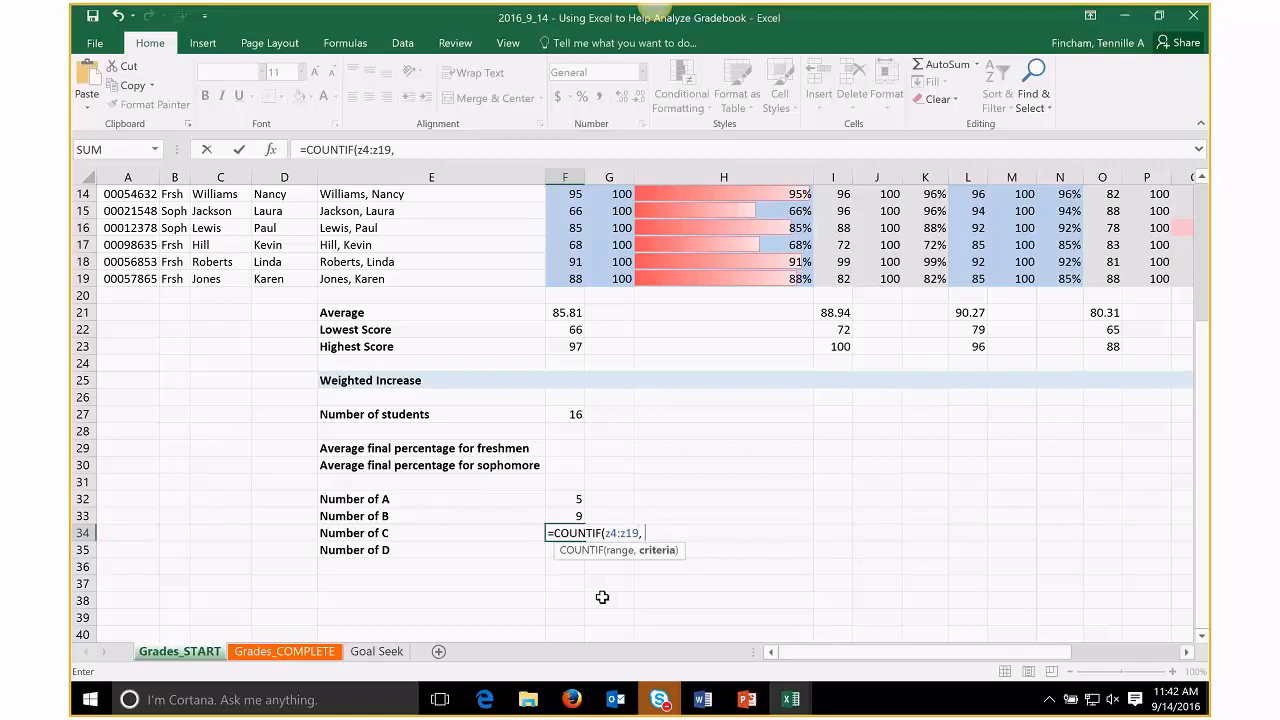
{"action": "type", "text": " \"C\""}
{"action": "key", "text": "Return"}
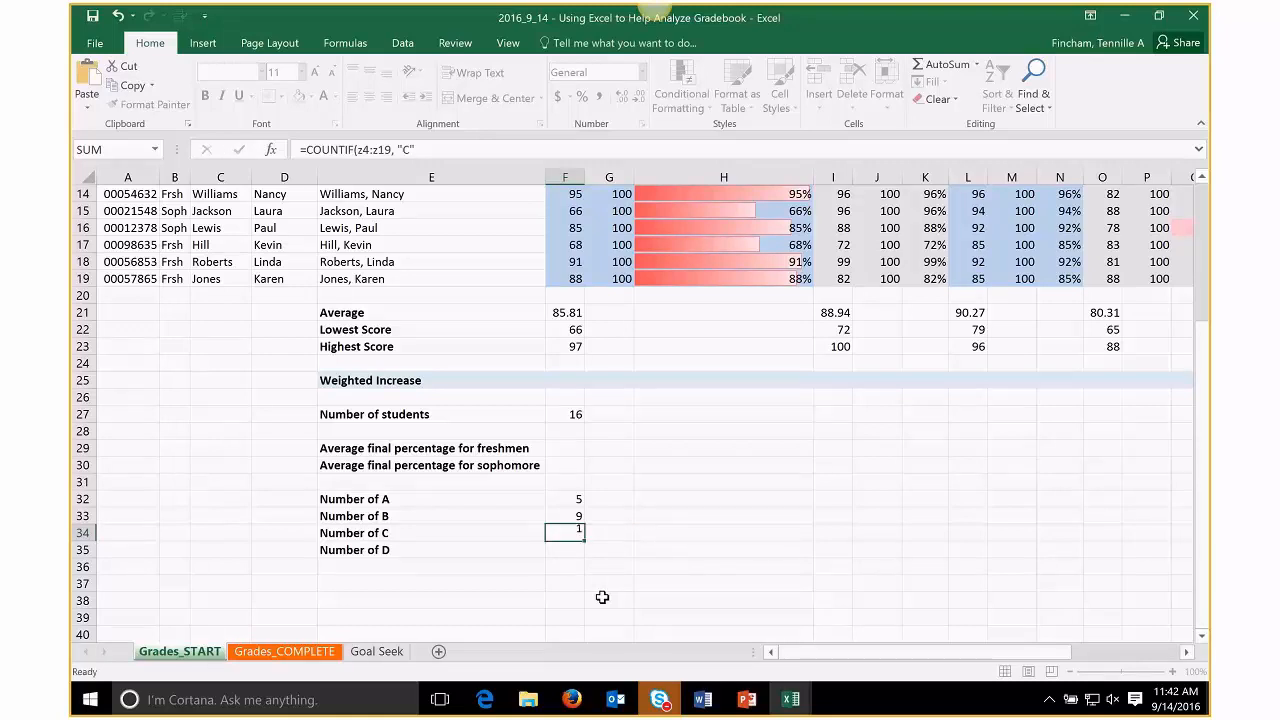
- Count the D grades in F35 with a COUNTIF formula over Z4:Z19 using the criterion "D"
{"action": "type", "text": "=countif"}
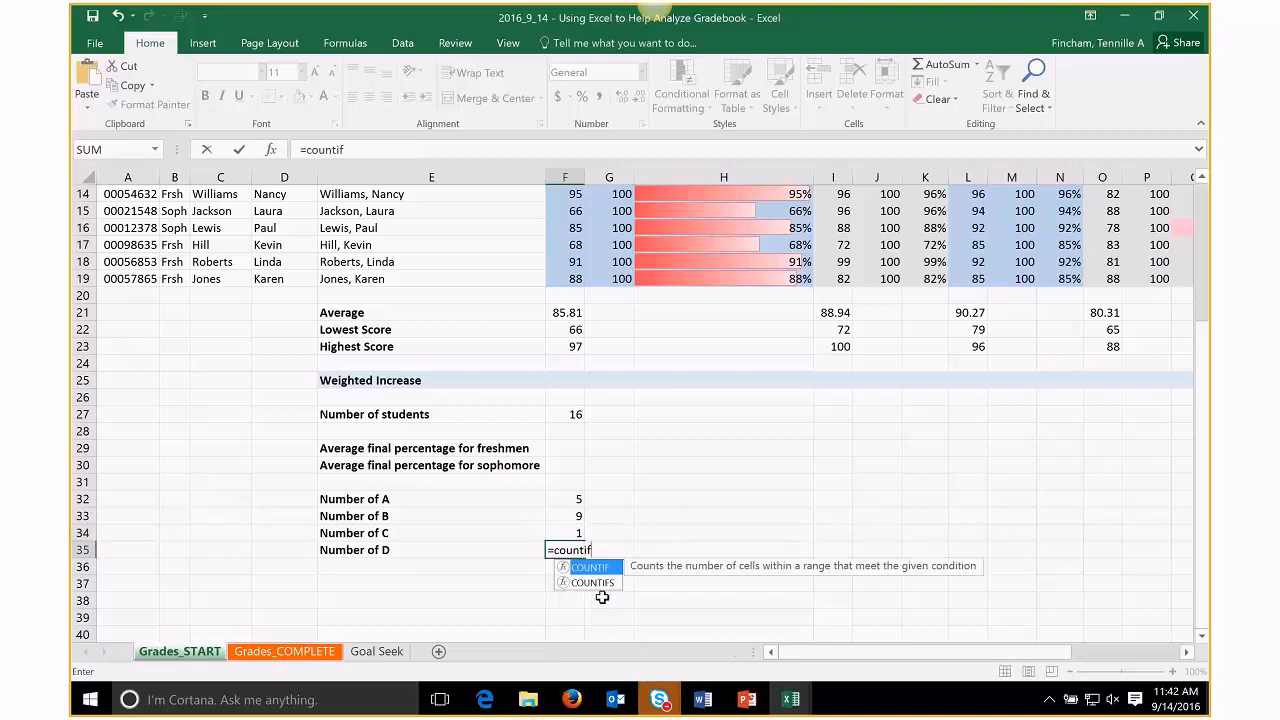
{"action": "key", "text": "Tab"}
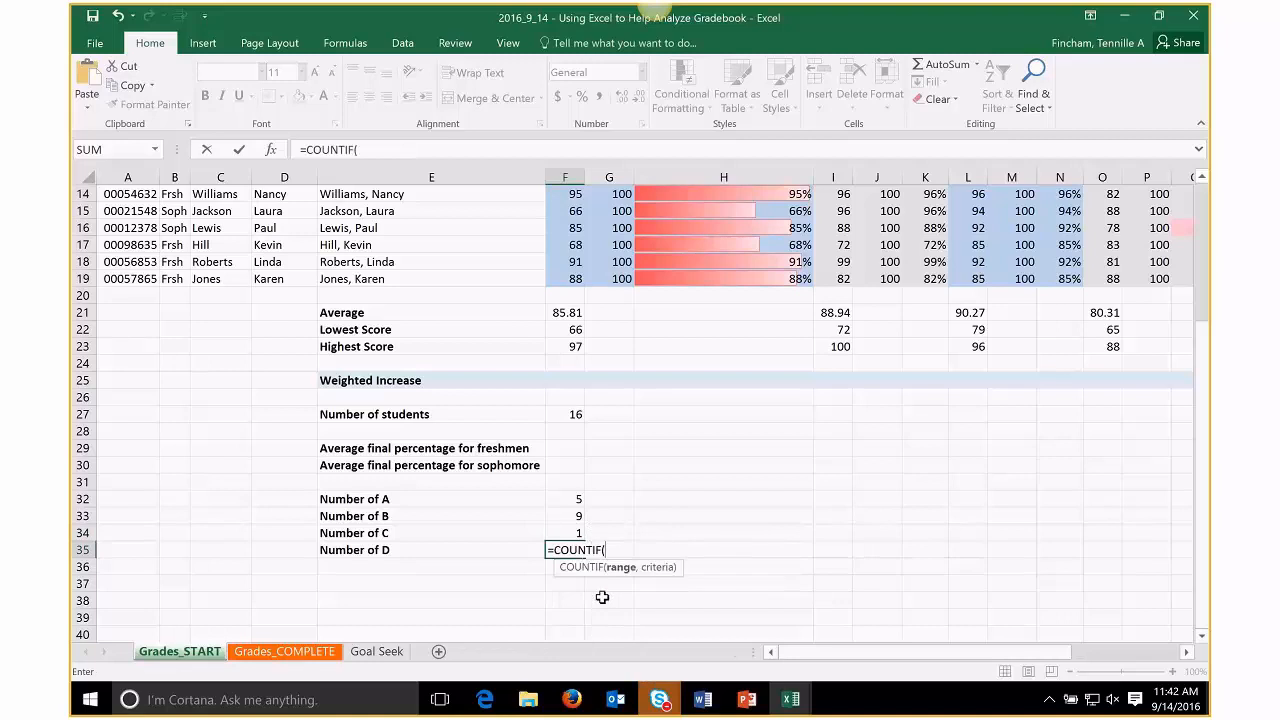
{"action": "type", "text": "z4:z19, \"D\""}
{"action": "key", "text": "Return"}
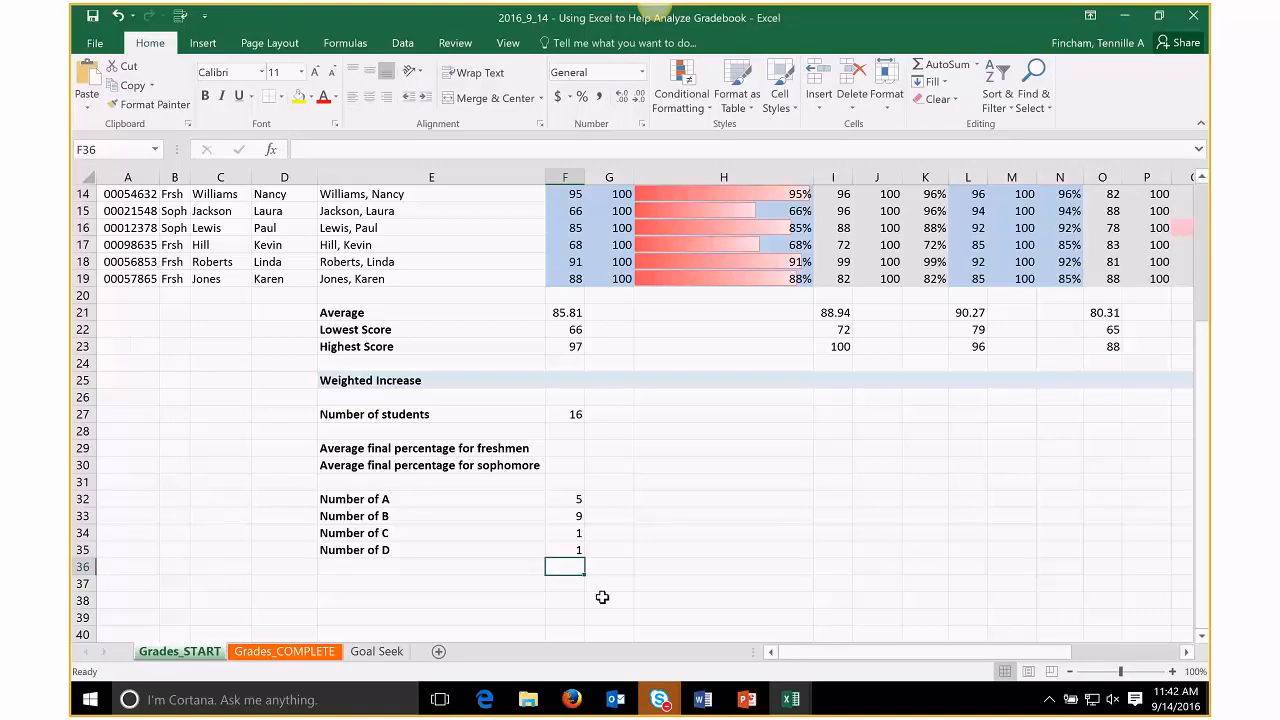
- Label E36 "Total" and add up the letter-grade counts F32:F35 in F36 with a SUM formula
{"action": "key", "text": "Left"}
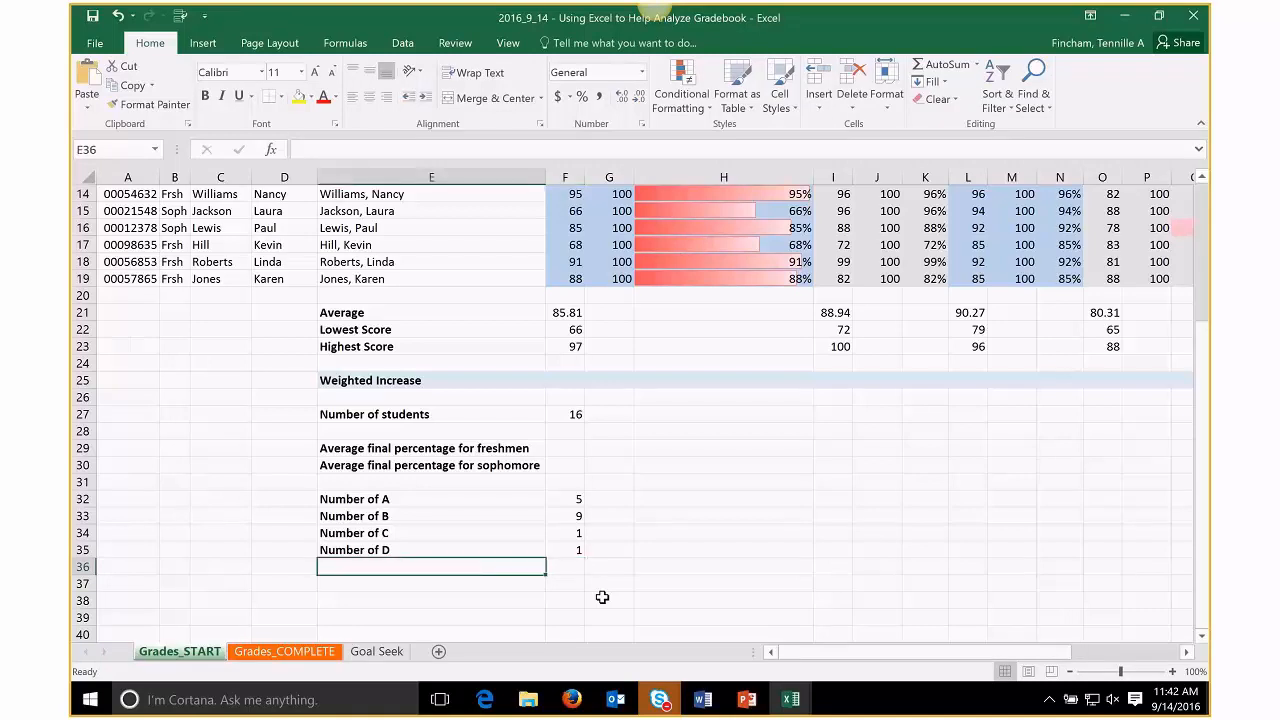
{"action": "type", "text": "Total"}
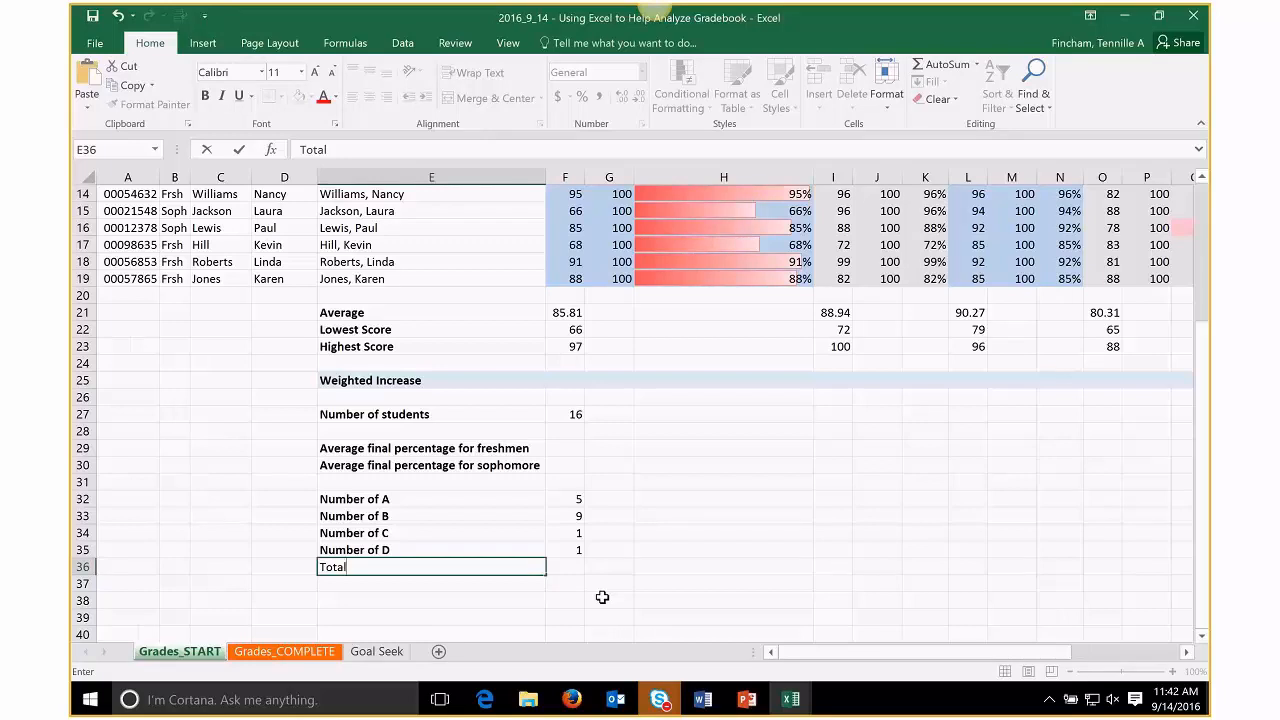
{"action": "key", "text": "Tab"}
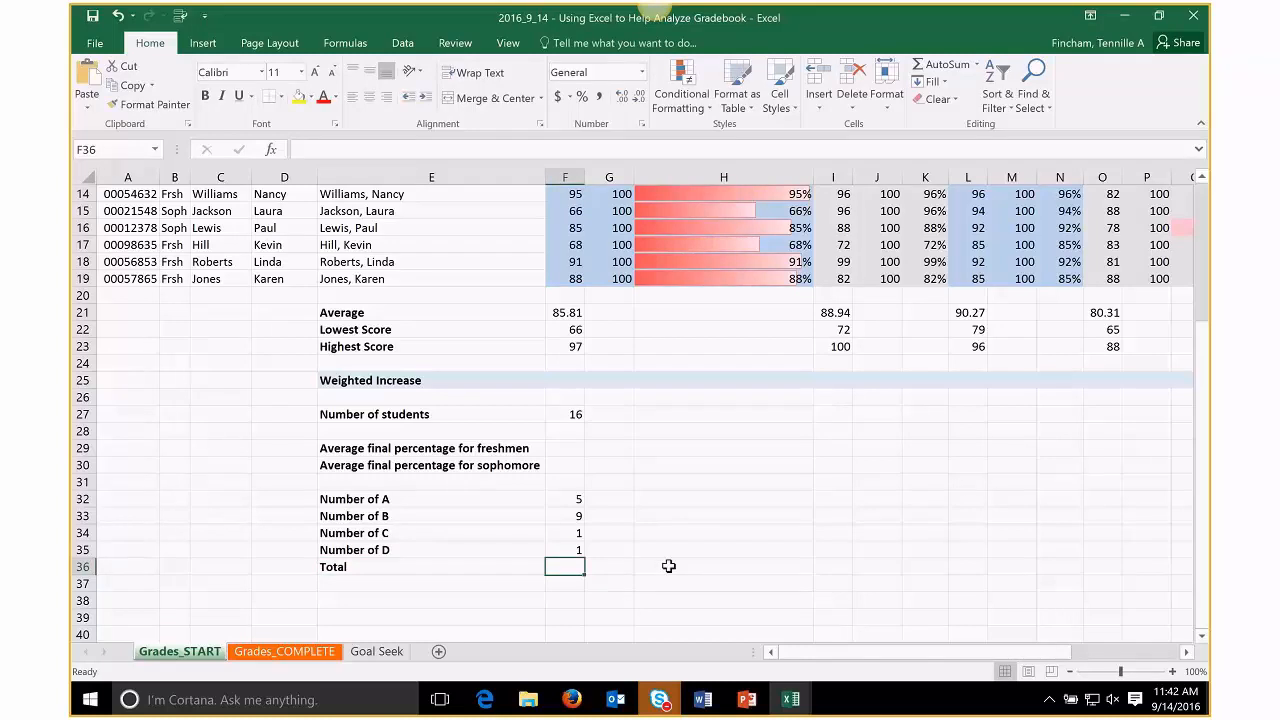
{"action": "type", "text": "=sum"}
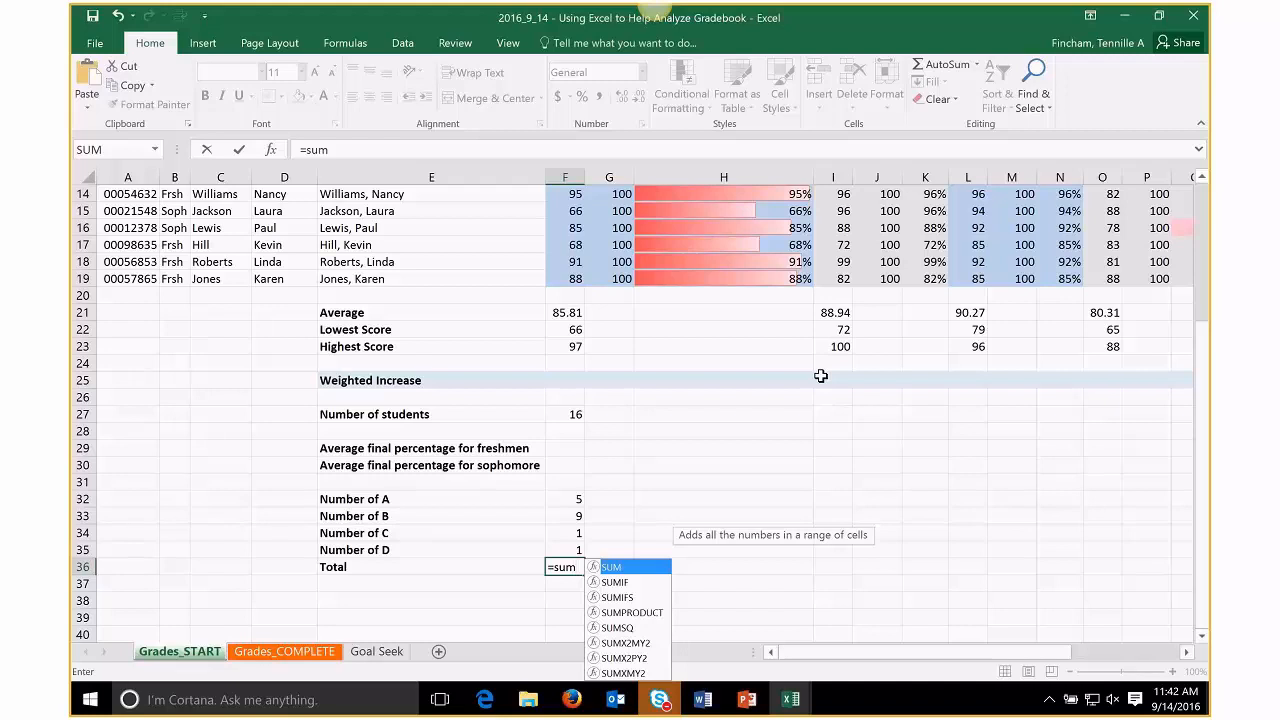
{"action": "key", "text": "Tab"}
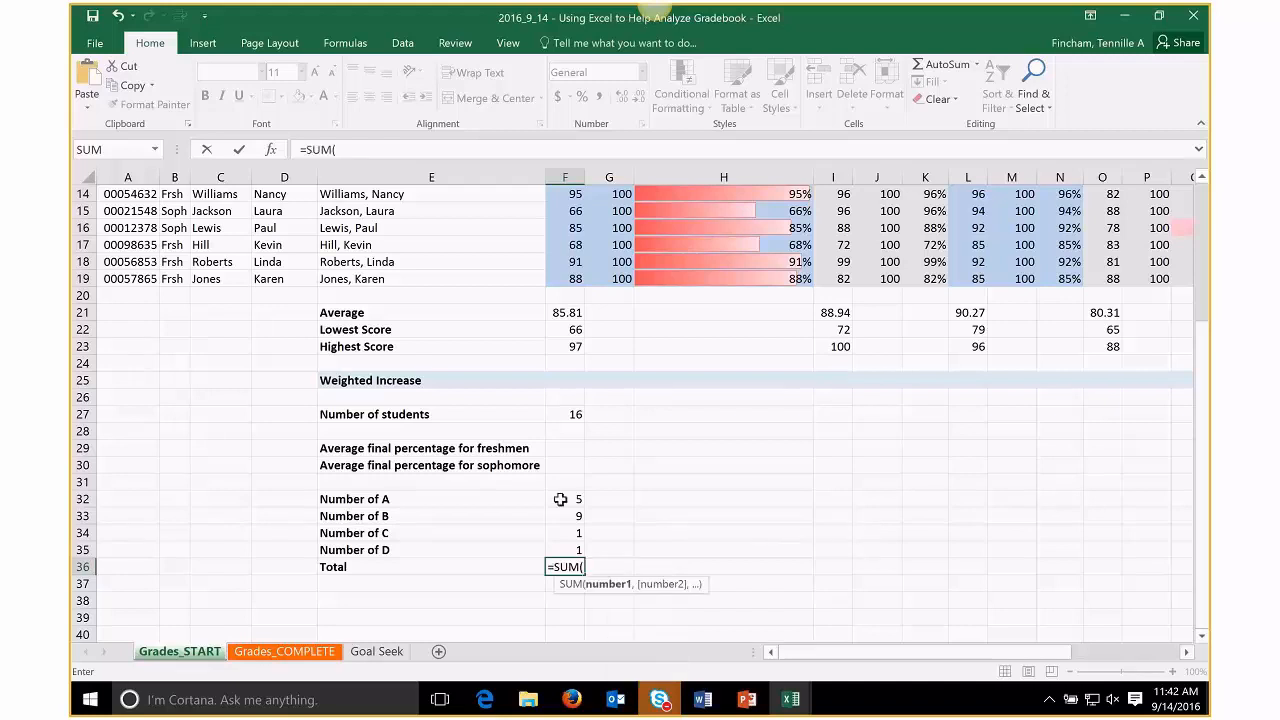
{"action": "left_click_drag", "start_coordinate": [561, 499], "coordinate": [568, 546]}
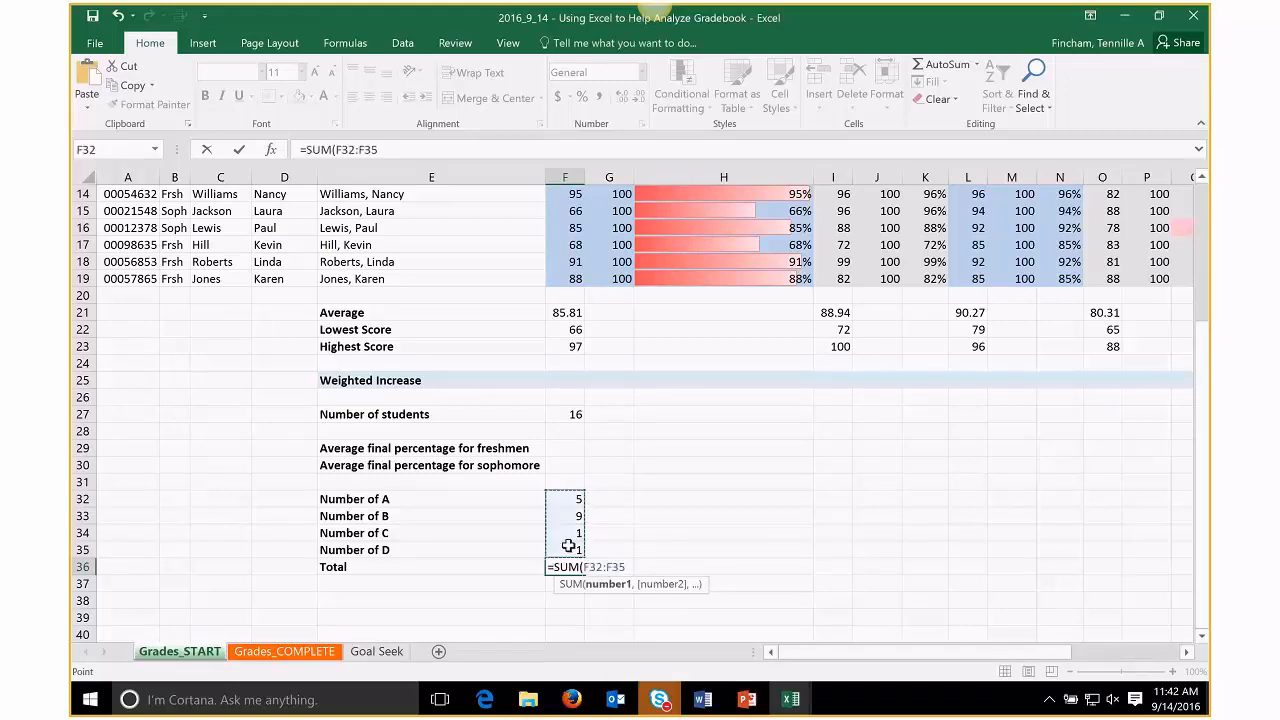
{"action": "key", "text": "Return"}
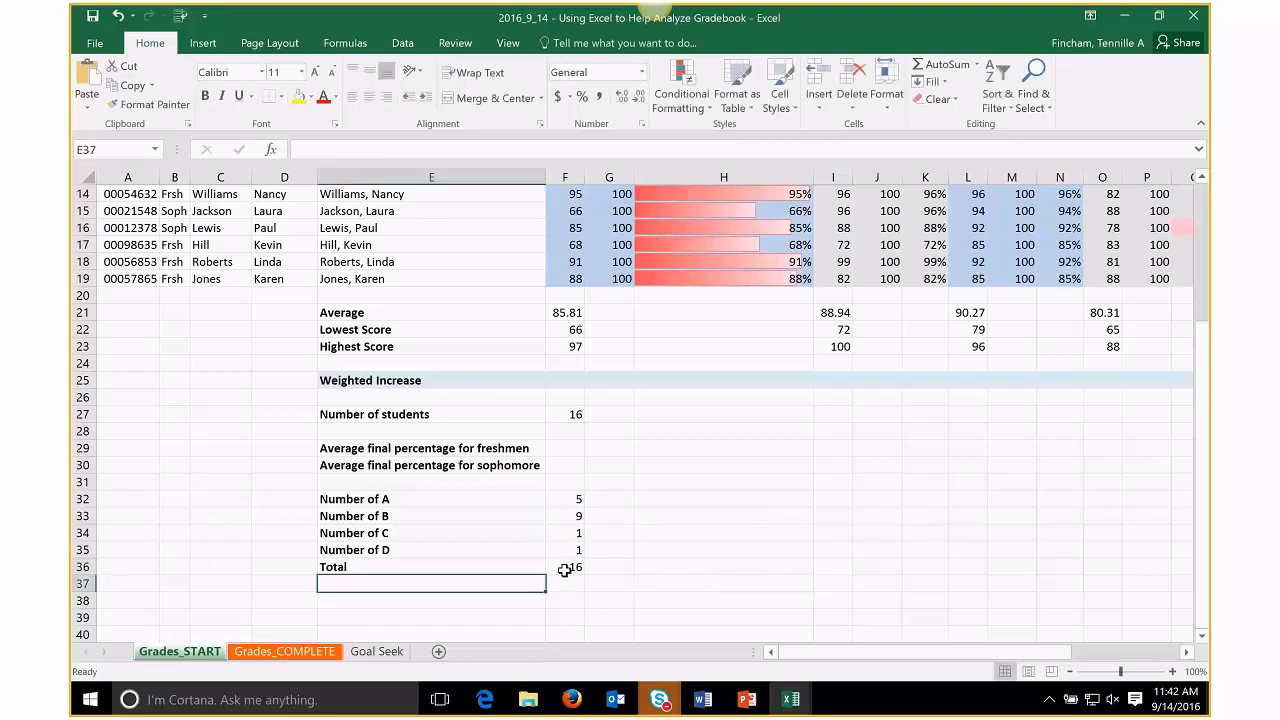
{"action": "left_click", "coordinate": [565, 569]}
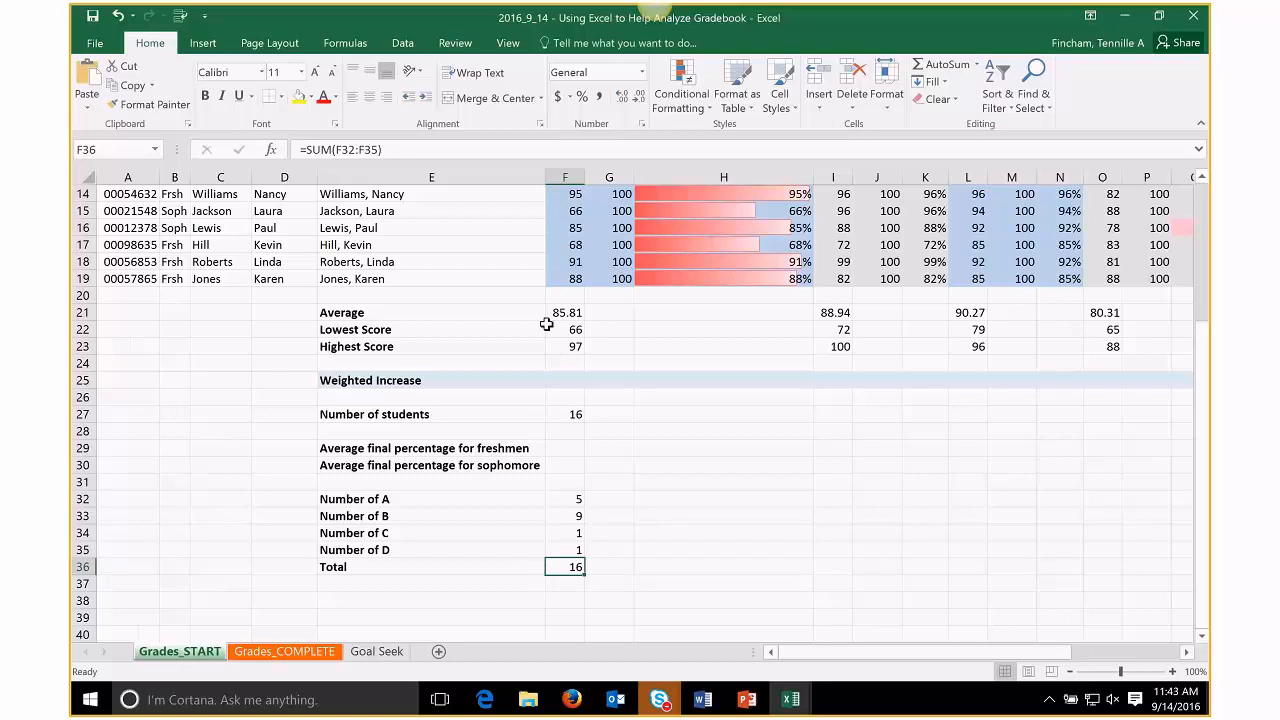
- Start an AVERAGEIF formula in F29 for the freshmen average, using the Year column cells B4:B19 as the range
{"action": "left_click", "coordinate": [576, 449]}
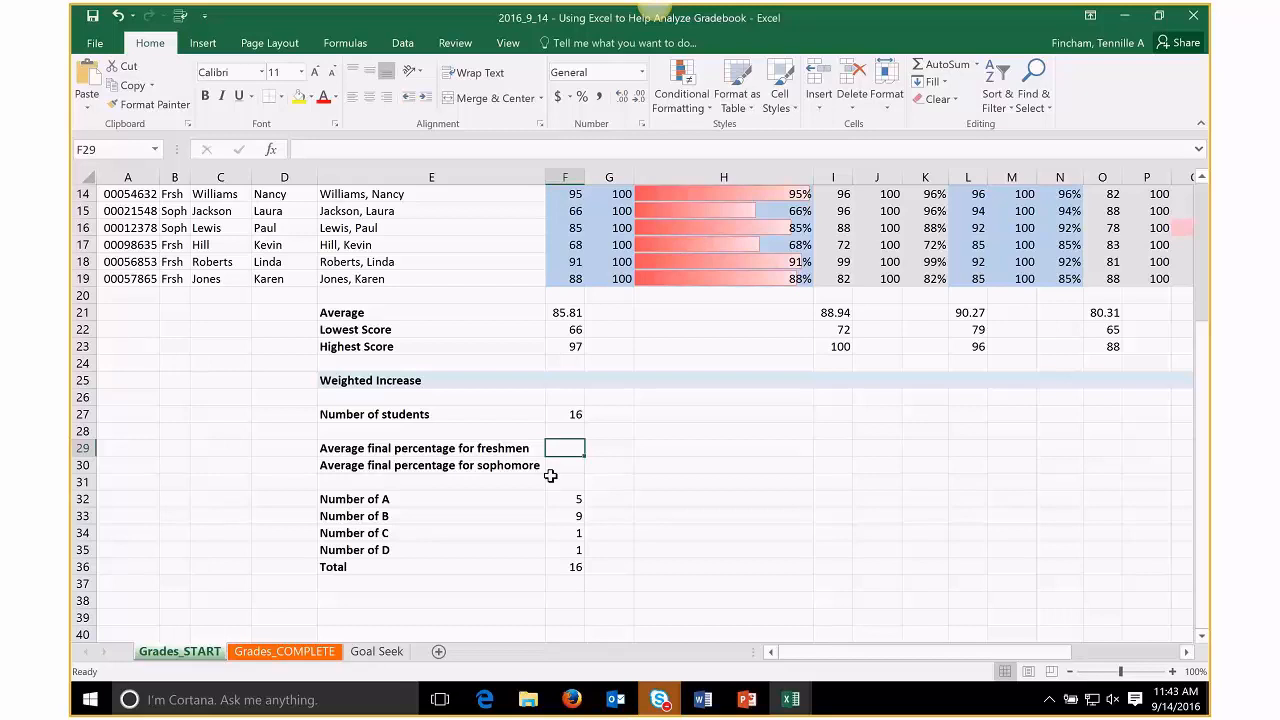
{"action": "scroll", "coordinate": [550, 476], "scroll_direction": "up", "scroll_amount": 2}
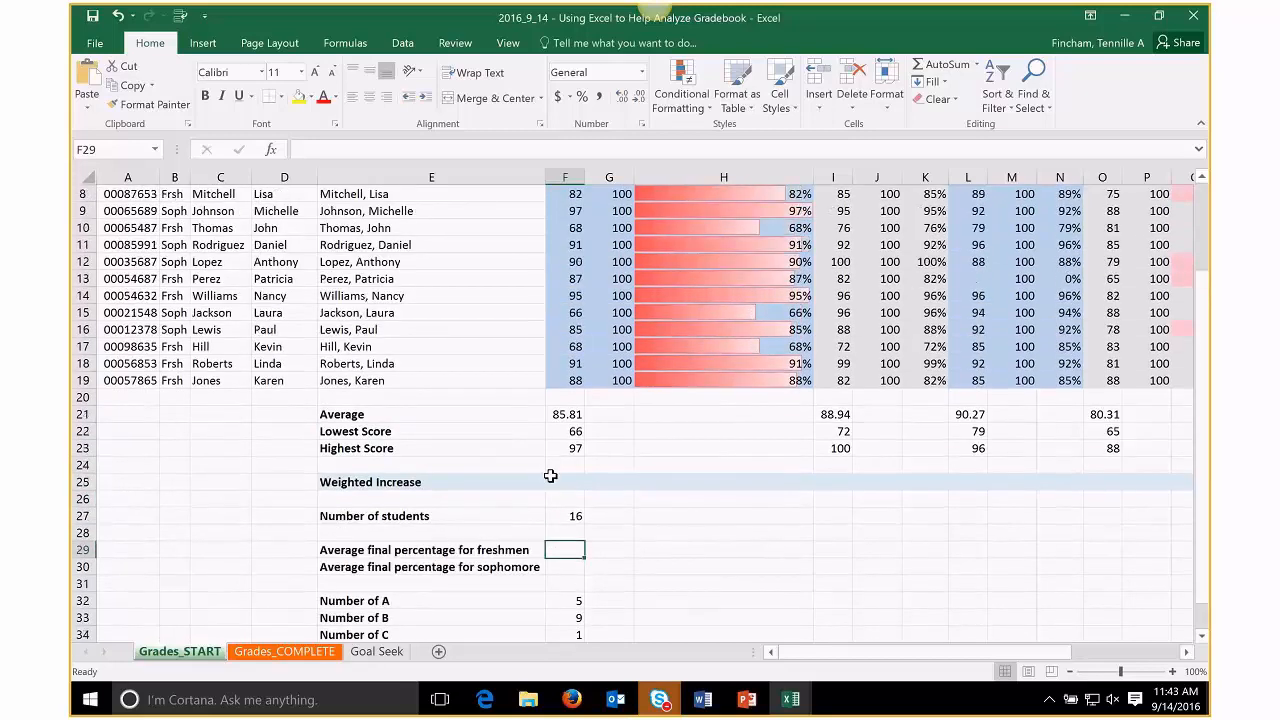
{"action": "scroll", "coordinate": [550, 476], "scroll_direction": "up", "scroll_amount": 3}
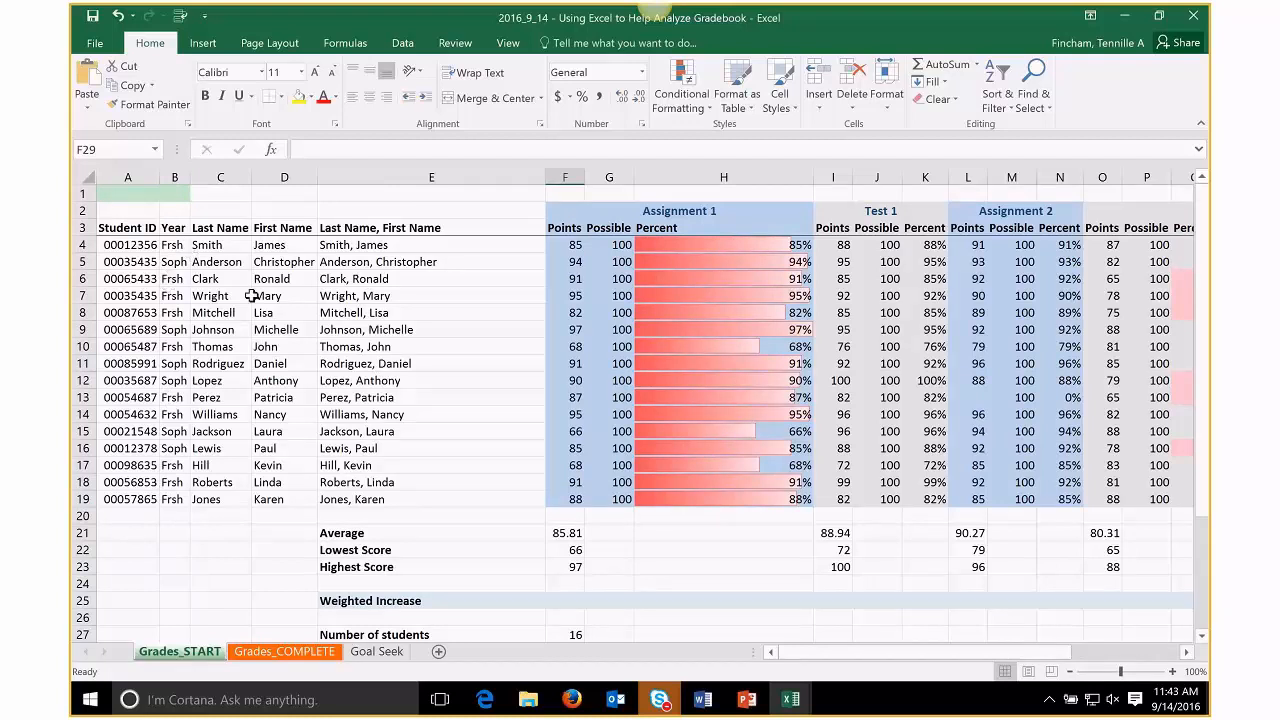
{"action": "scroll", "coordinate": [315, 312], "scroll_direction": "down", "scroll_amount": 2}
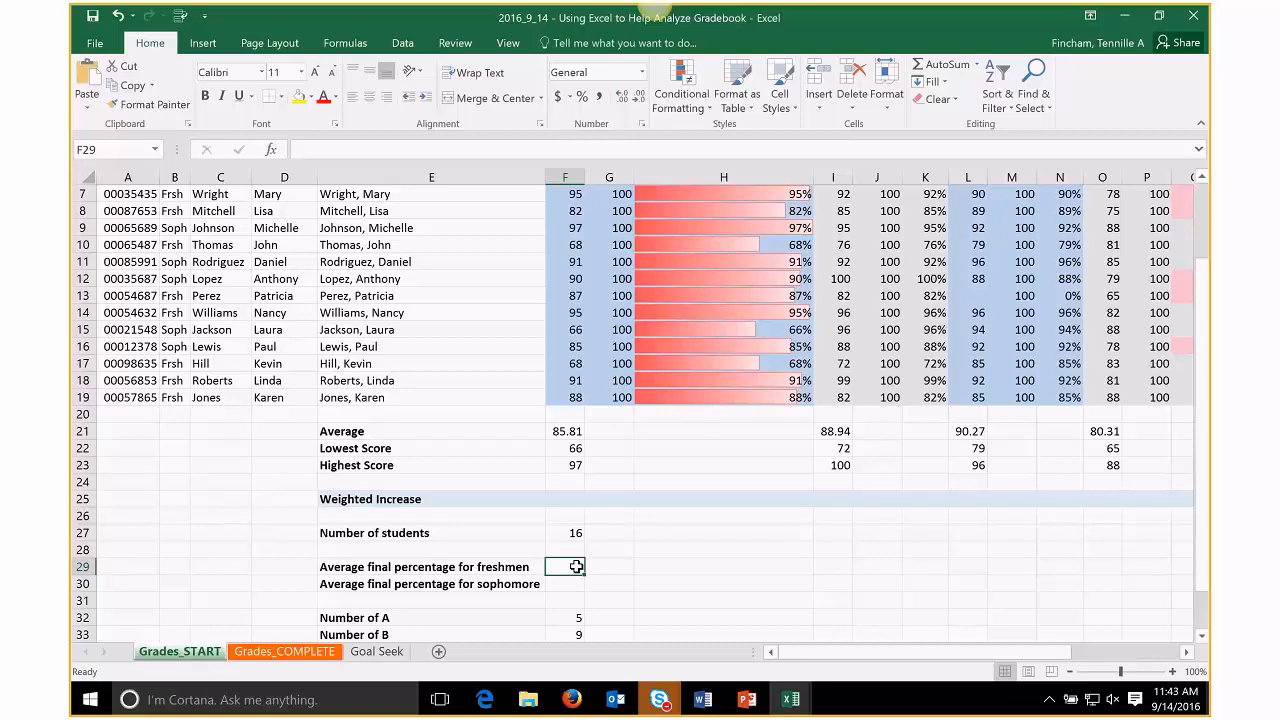
{"action": "type", "text": "=averageif"}
{"action": "key", "text": "Tab"}
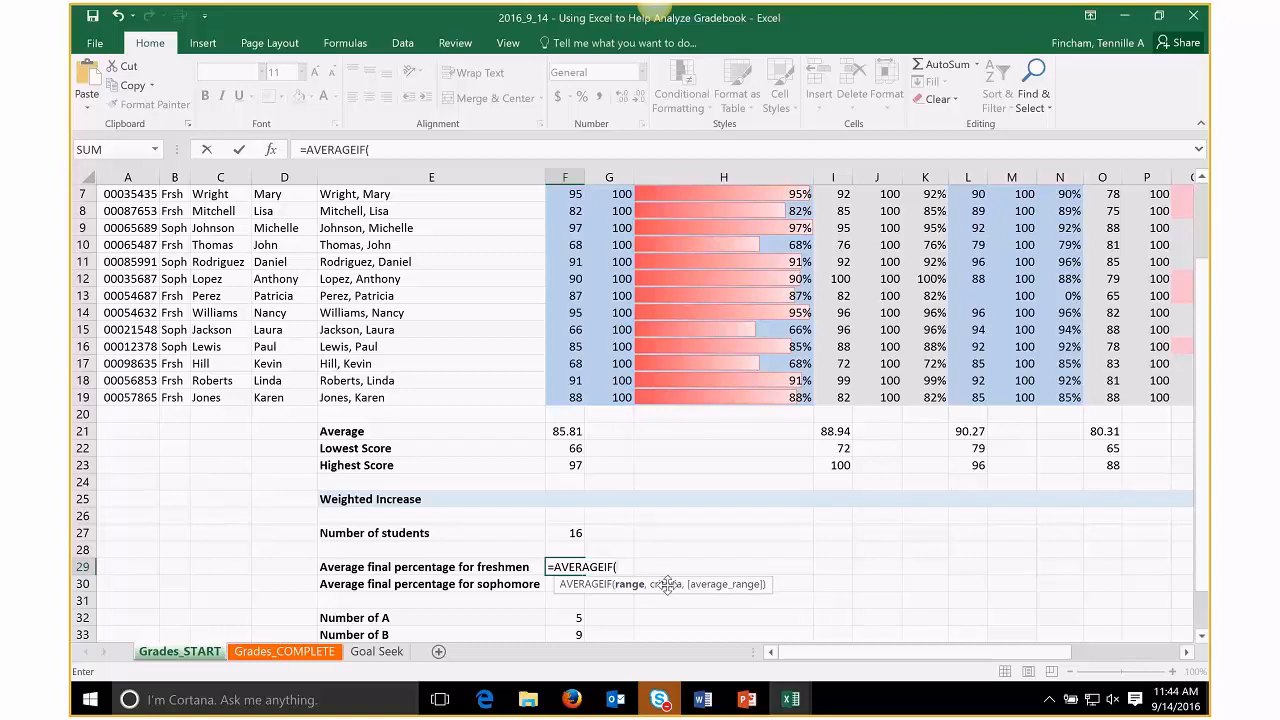
{"action": "scroll", "coordinate": [224, 437], "scroll_direction": "up", "scroll_amount": 1}
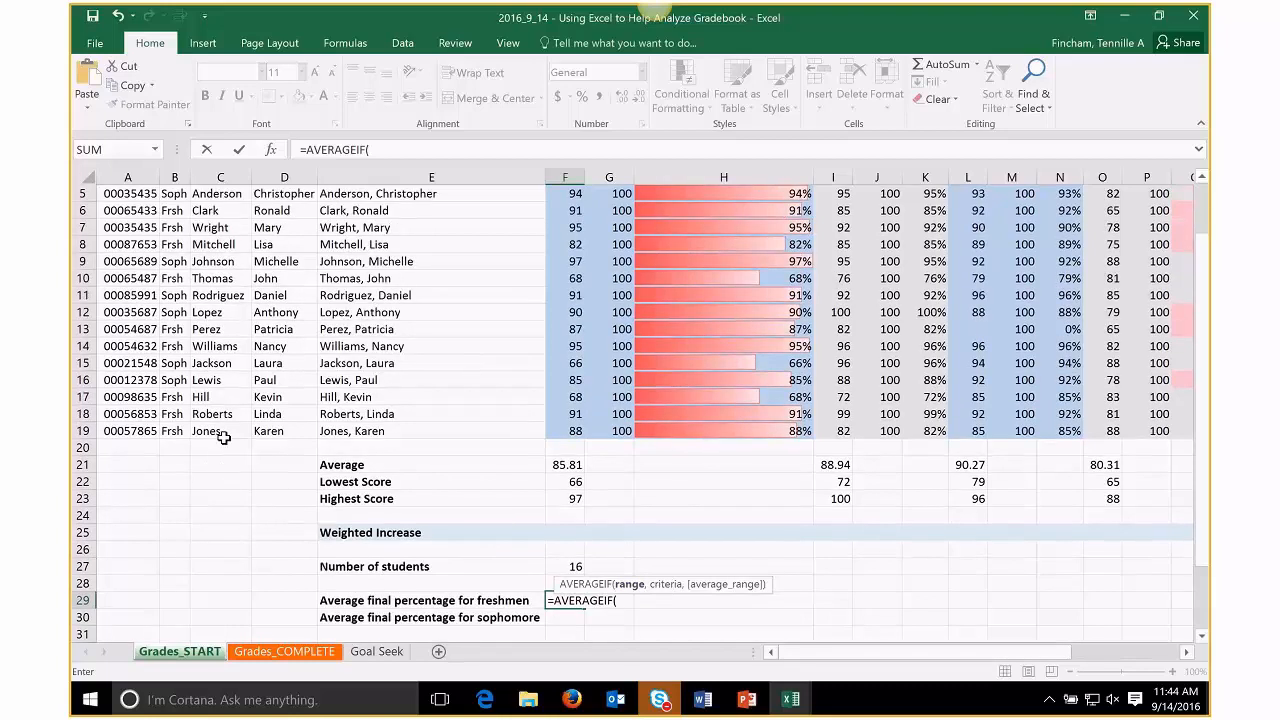
{"action": "scroll", "coordinate": [224, 437], "scroll_direction": "up", "scroll_amount": 2}
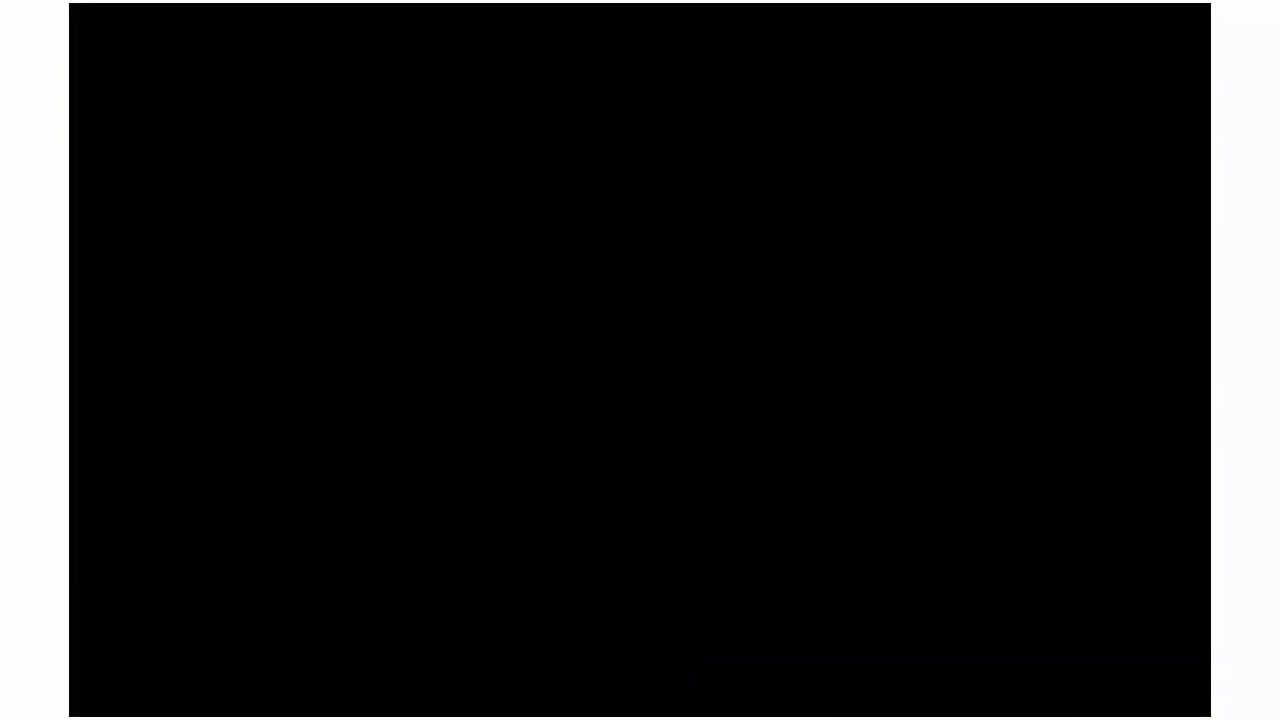
{"action": "left_click_drag", "start_coordinate": [173, 241], "coordinate": [175, 499]}
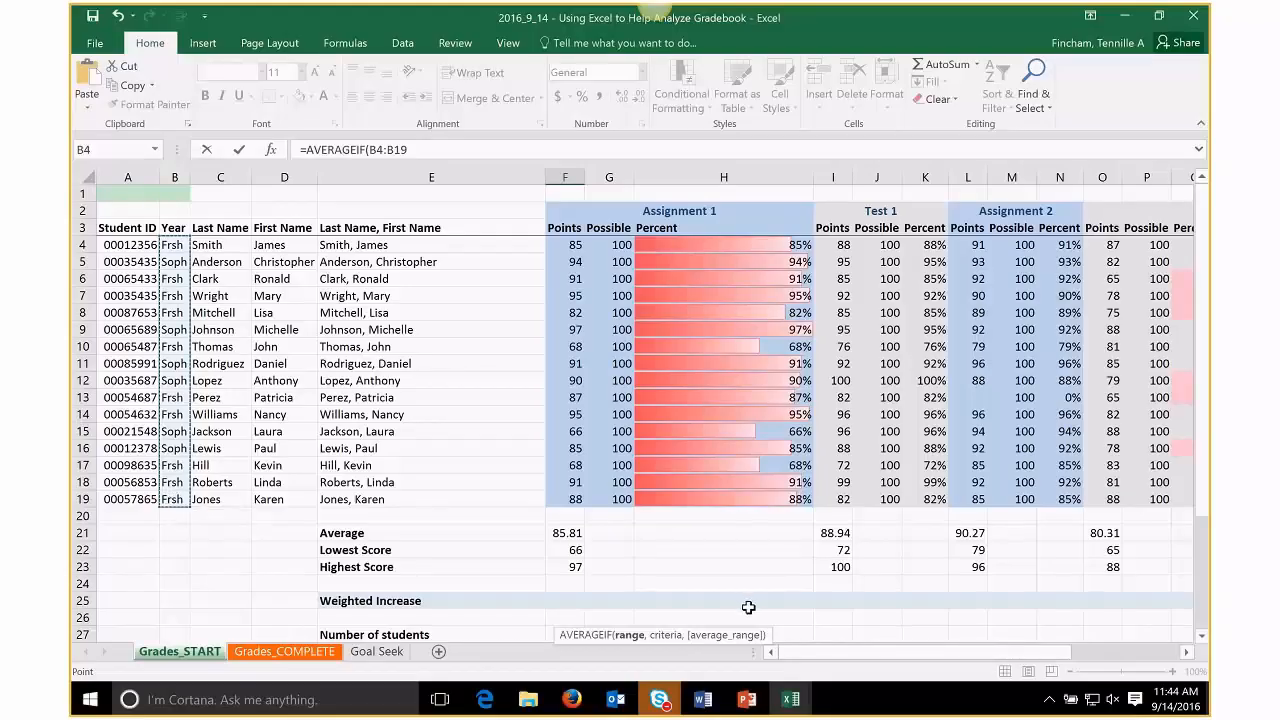
- Complete the F29 formula with the criterion "frsh" and the final grade percentages Y4:Y19 as the average range
{"action": "type", "text": ","}
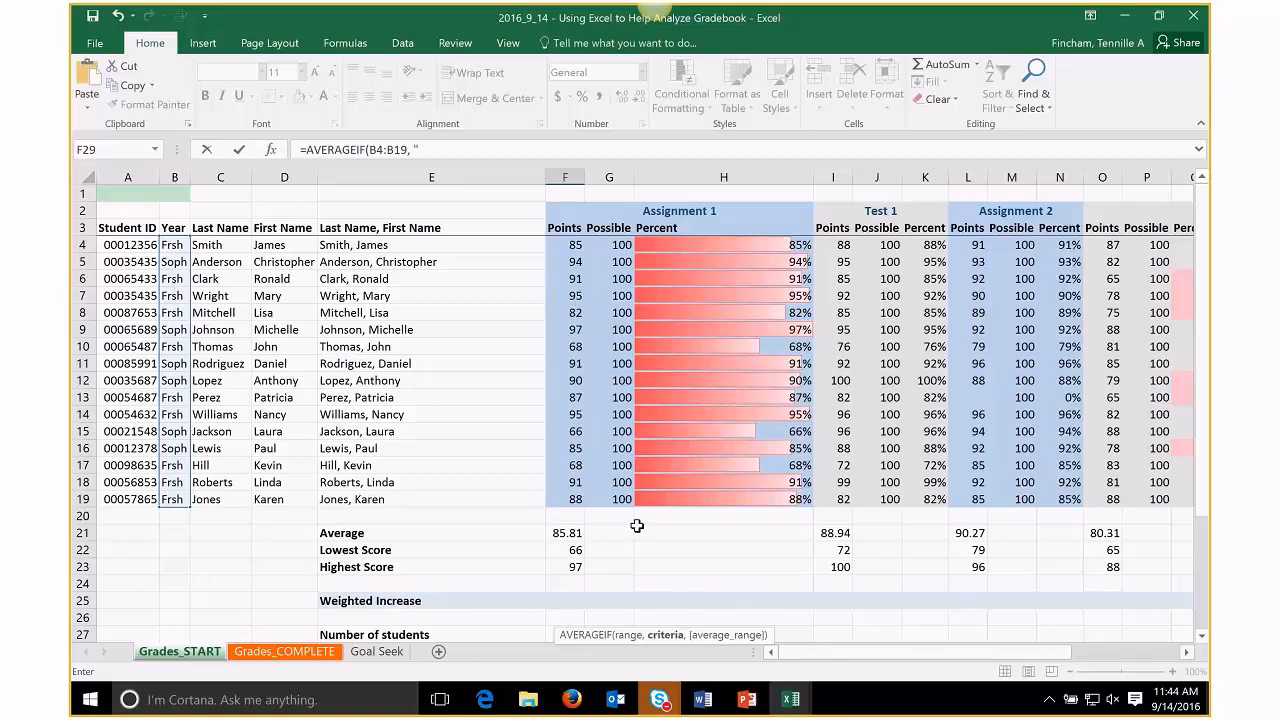
{"action": "type", "text": "sh\","}
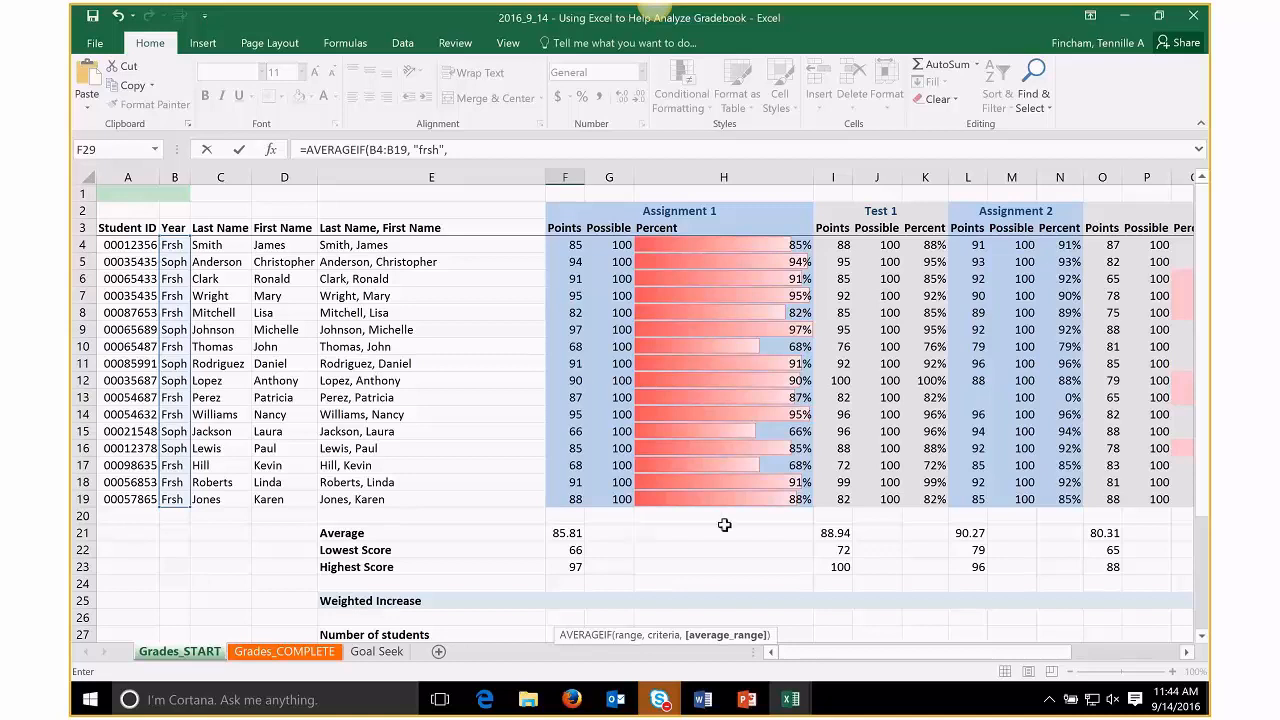
{"action": "left_click_drag", "start_coordinate": [957, 660], "coordinate": [985, 656]}
{"action": "scroll", "coordinate": [823, 600], "scroll_direction": "down", "scroll_amount": 2}
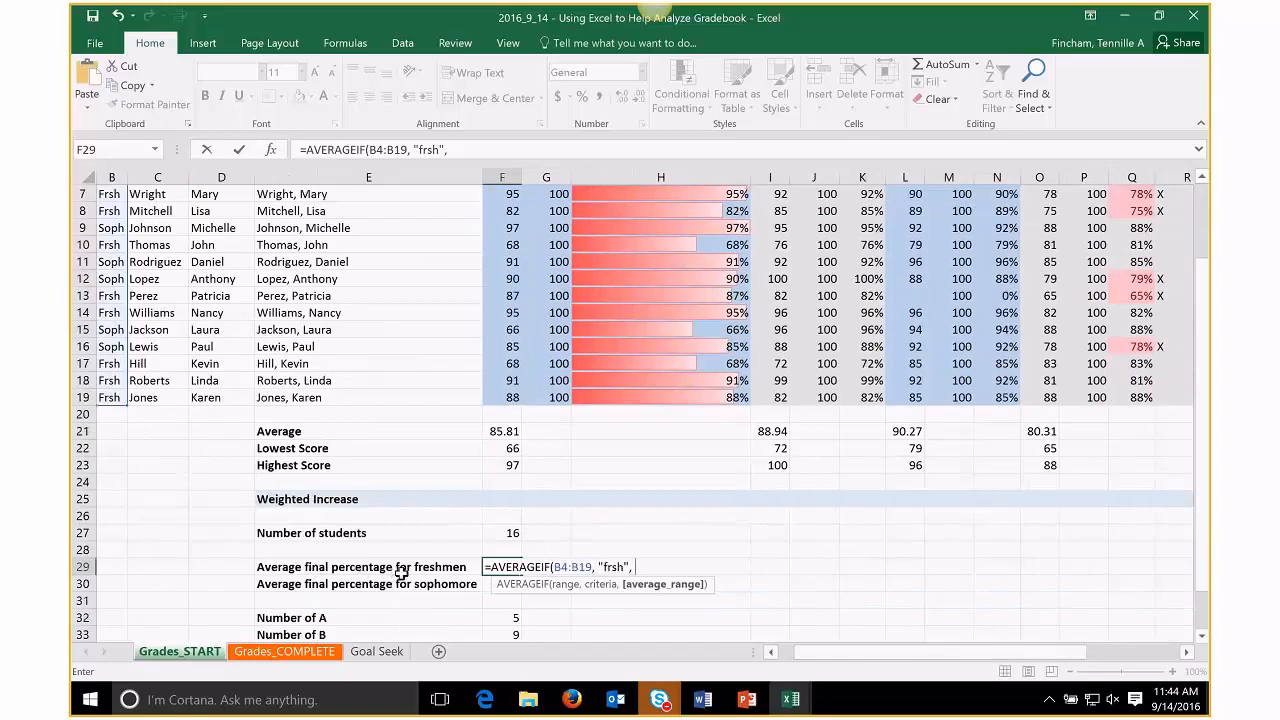
{"action": "left_click_drag", "start_coordinate": [920, 660], "coordinate": [1041, 599]}
{"action": "scroll", "coordinate": [1041, 599], "scroll_direction": "up", "scroll_amount": 2}
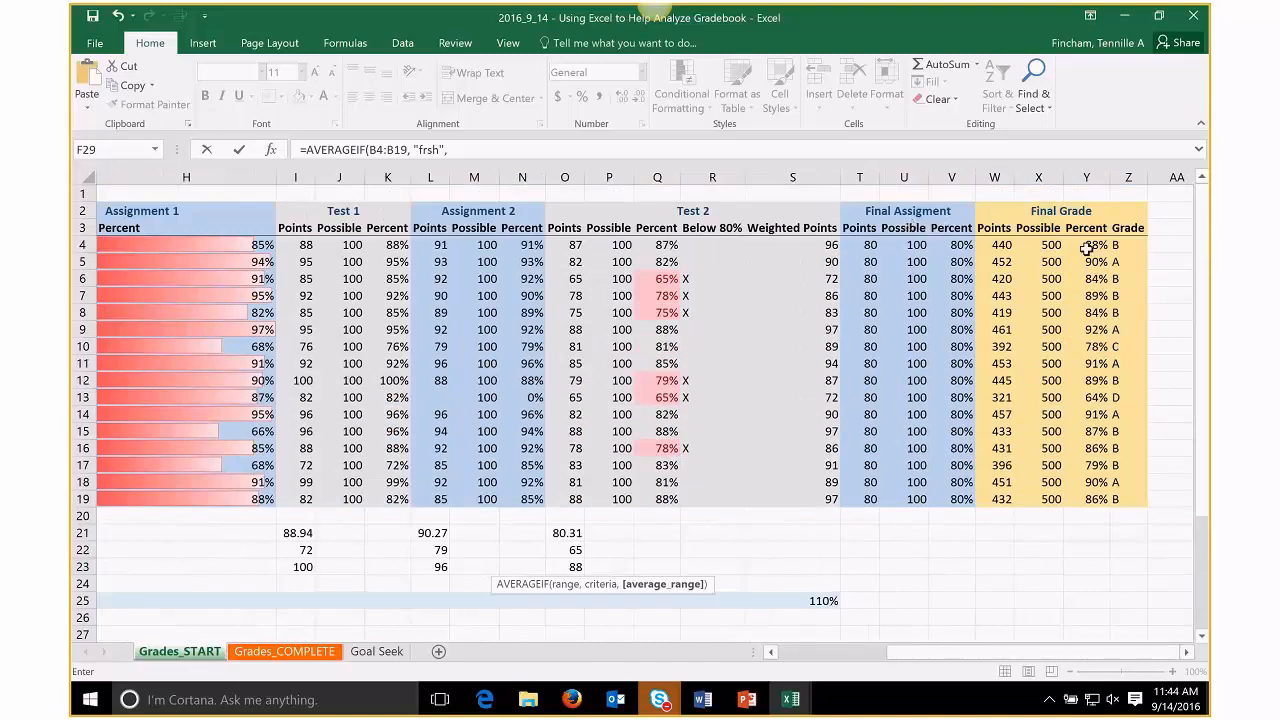
{"action": "left_click_drag", "start_coordinate": [1087, 249], "coordinate": [1104, 497]}
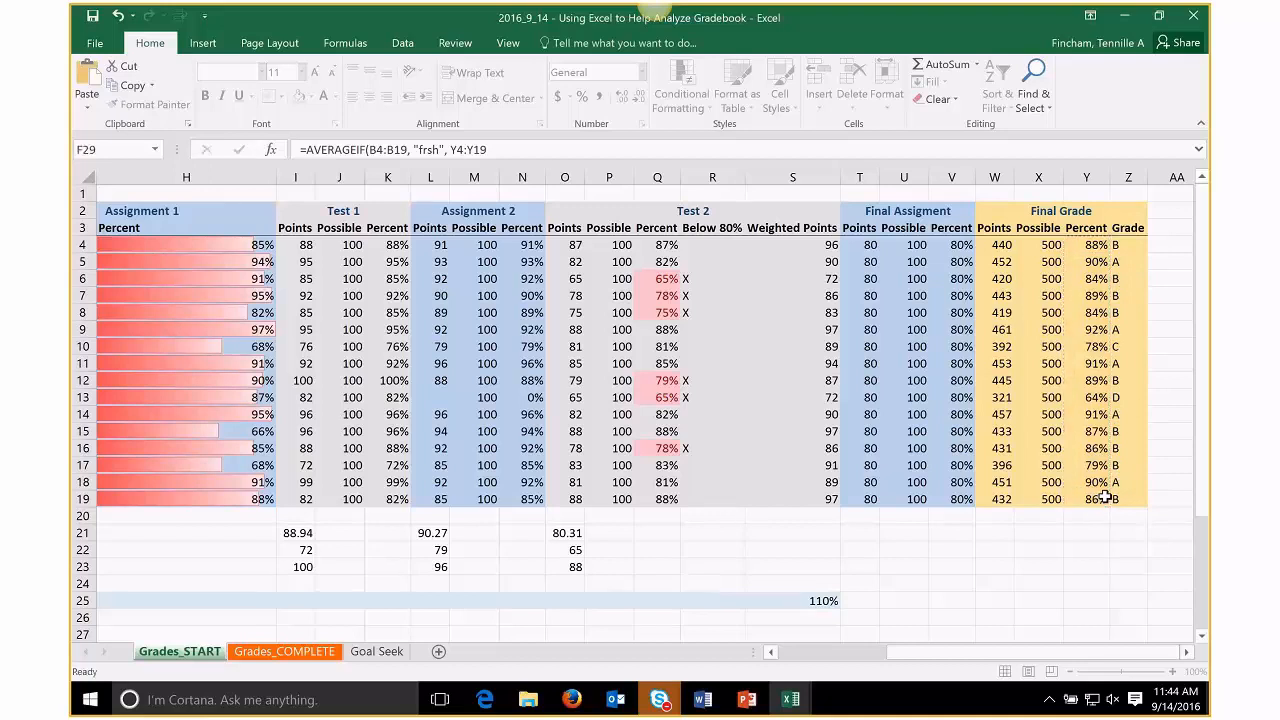
{"action": "key", "text": "Return"}
- Average the sophomores' final percentages in F30 with an AVERAGEIF formula over B4:B19, criterion "soph" and average range Y4:Y19
{"action": "left_click_drag", "start_coordinate": [1029, 649], "coordinate": [905, 655]}
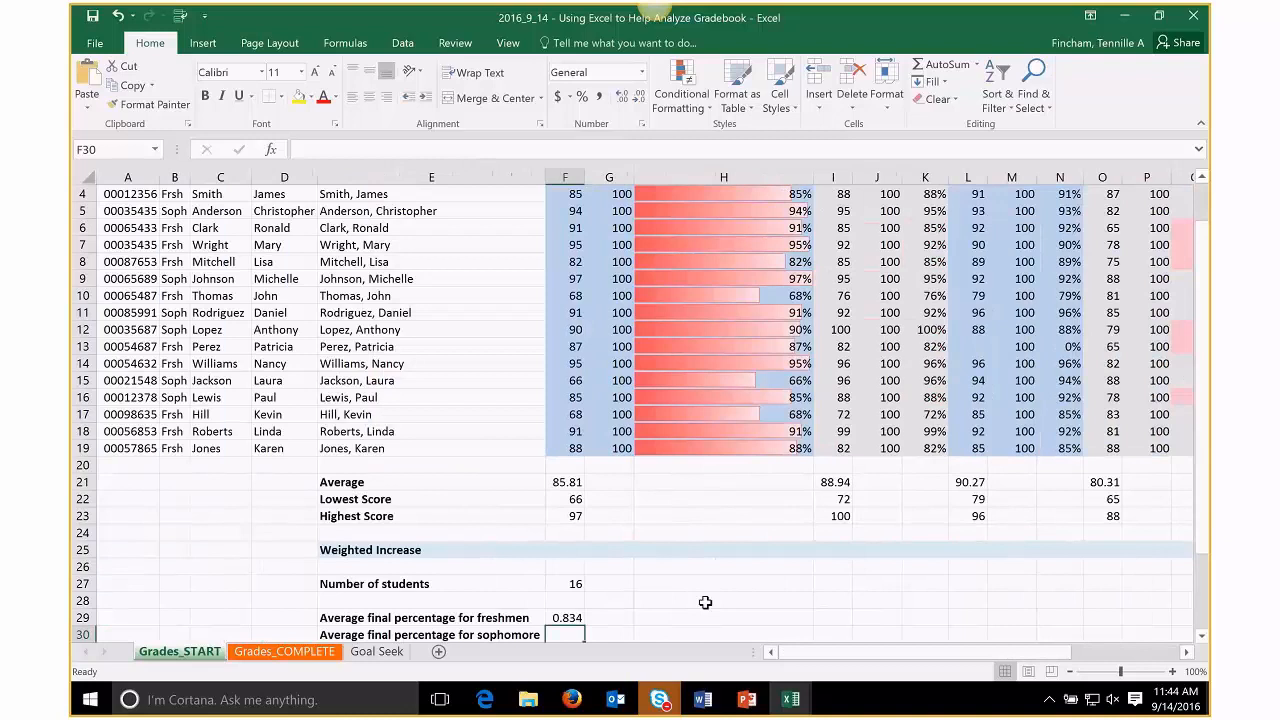
{"action": "scroll", "coordinate": [705, 602], "scroll_direction": "down", "scroll_amount": 4}
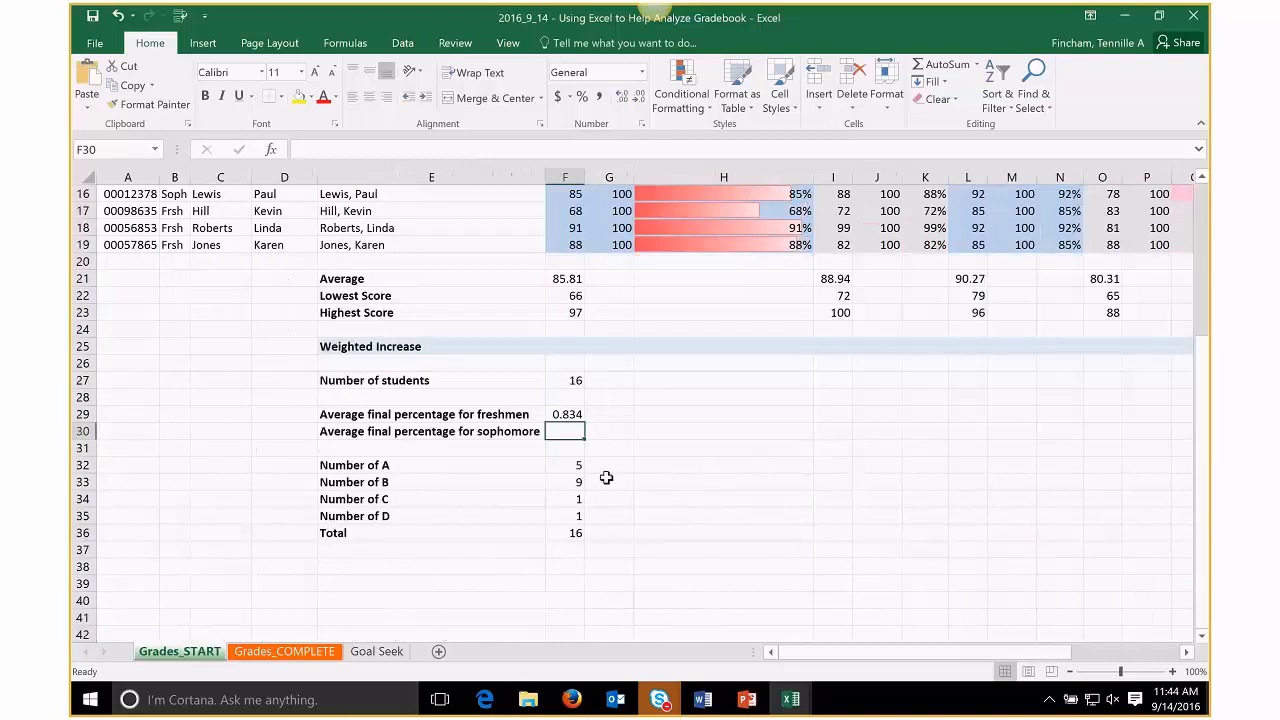
{"action": "double_click", "coordinate": [576, 436]}
{"action": "type", "text": "=averageif"}
{"action": "key", "text": "Tab"}
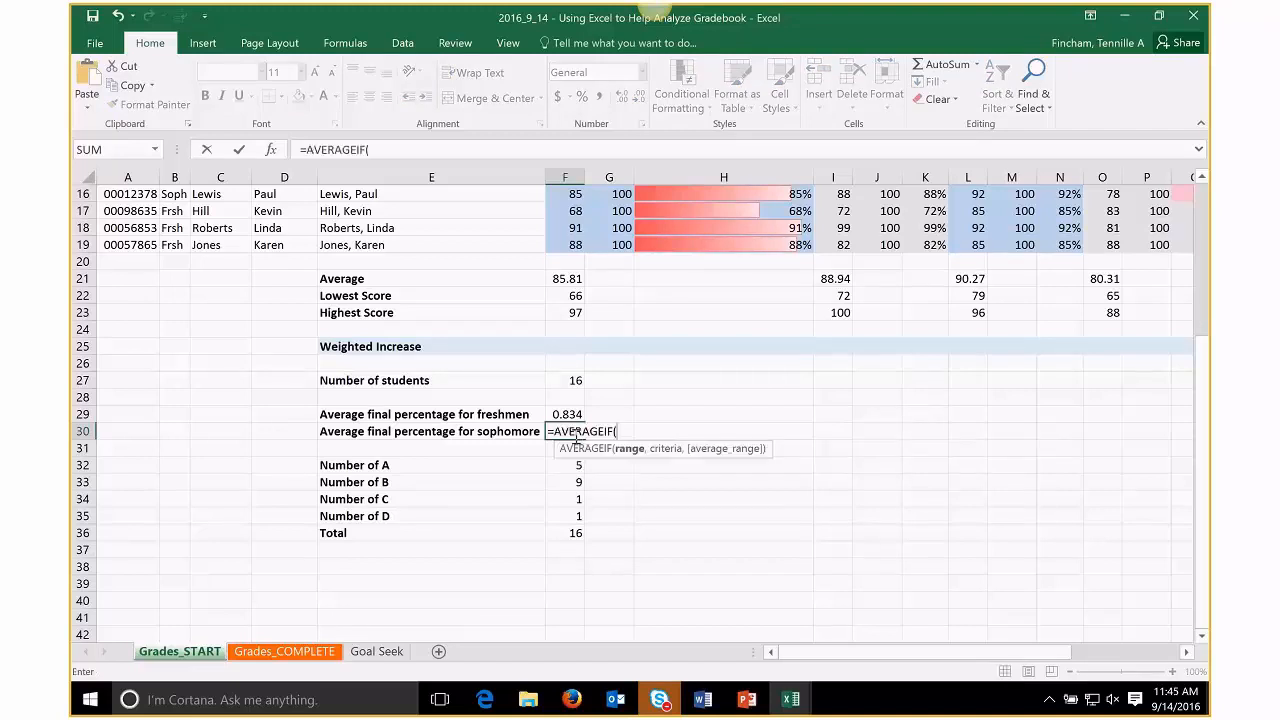
{"action": "type", "text": "b4:b19, \"soph\""}
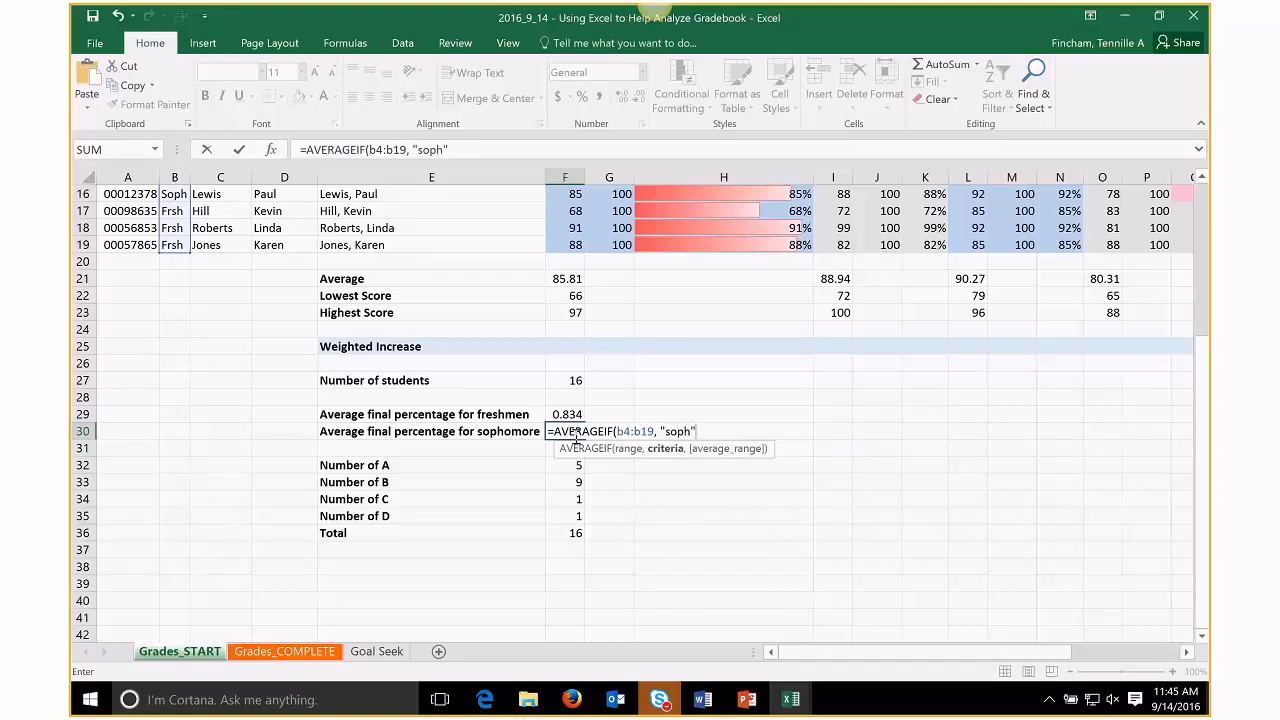
{"action": "type", "text": ", y4:"}
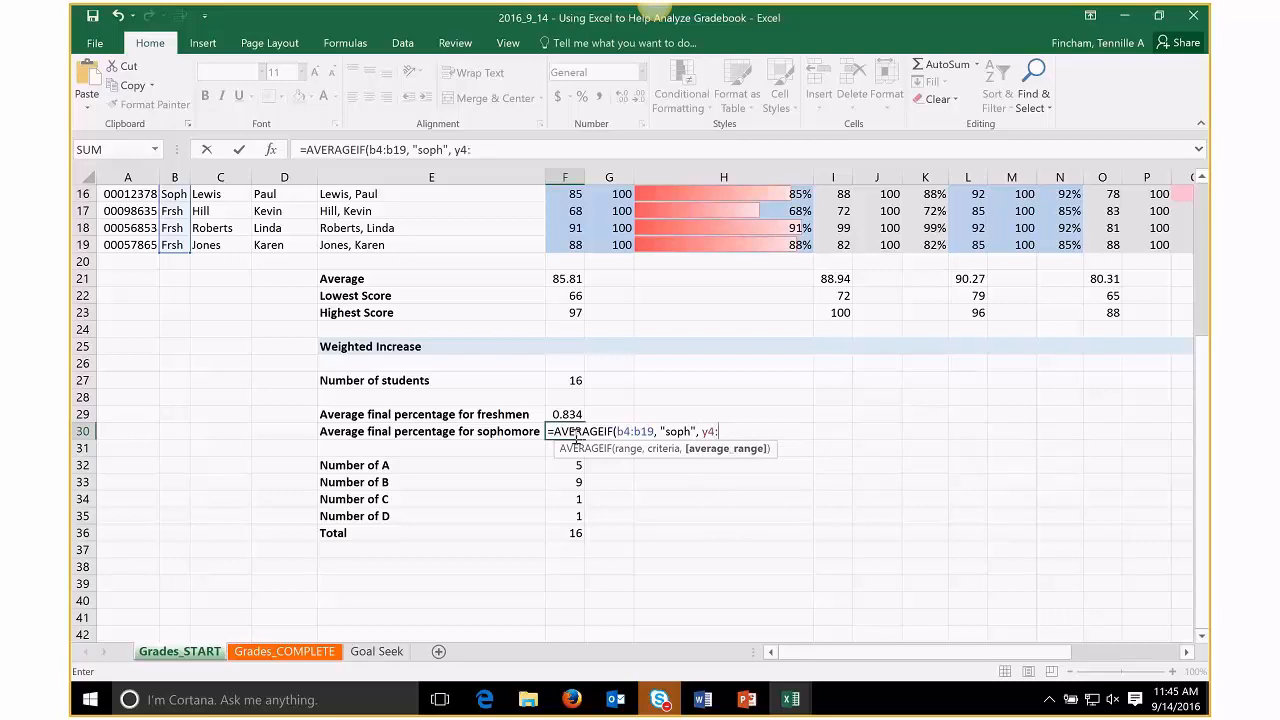
{"action": "type", "text": "y19"}
{"action": "key", "text": "Return"}
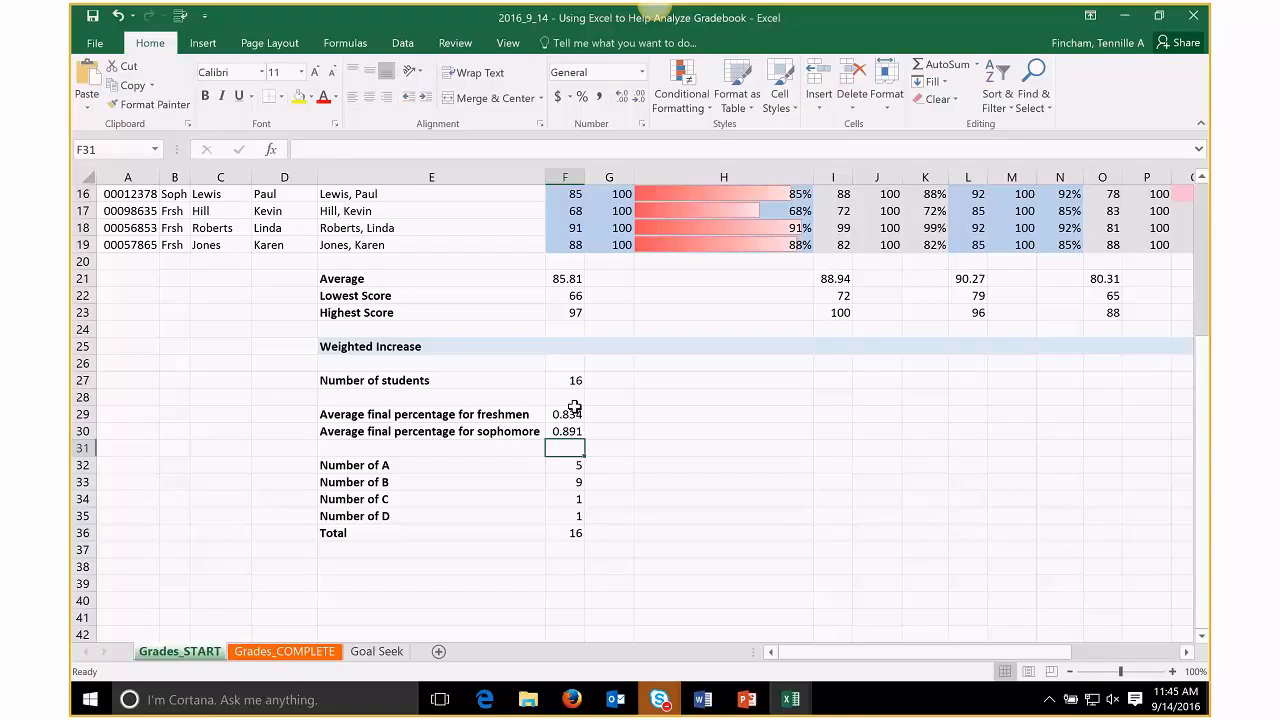
- Format the freshmen and sophomore averages in F29:F30 as percentages and check the formula in each cell
{"action": "left_click", "coordinate": [571, 412]}
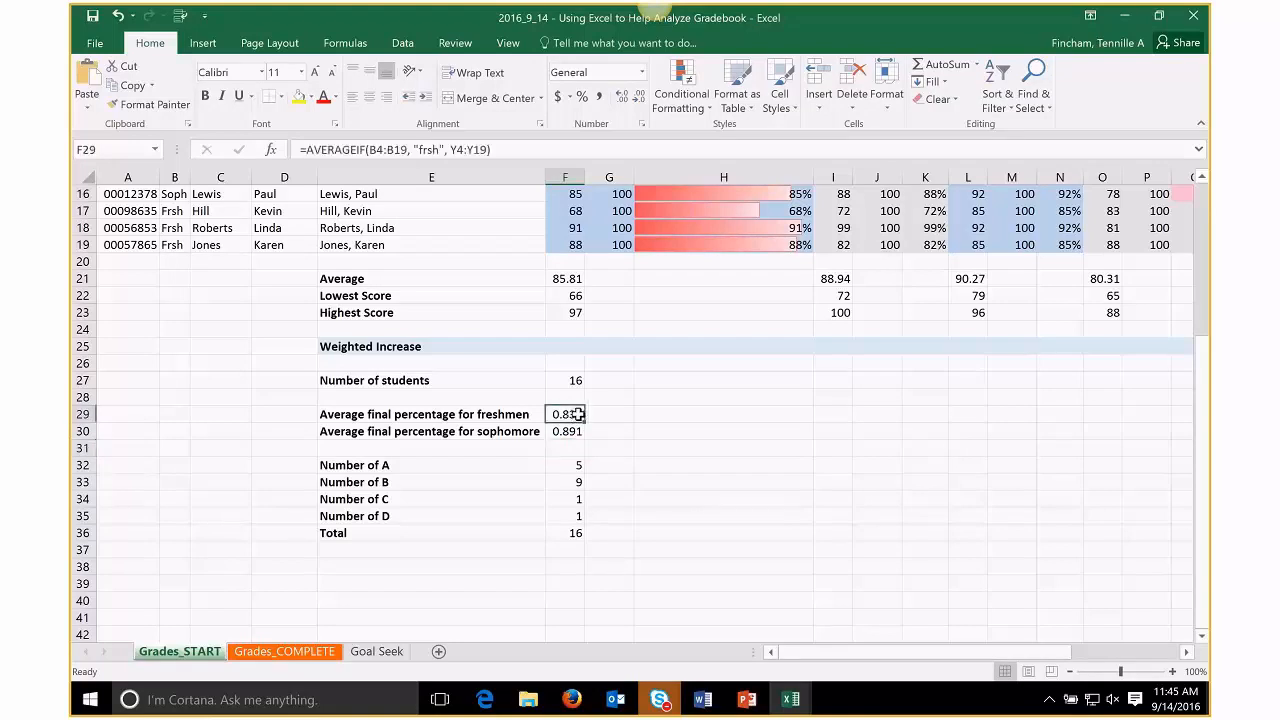
{"action": "left_click_drag", "start_coordinate": [571, 413], "coordinate": [570, 431]}
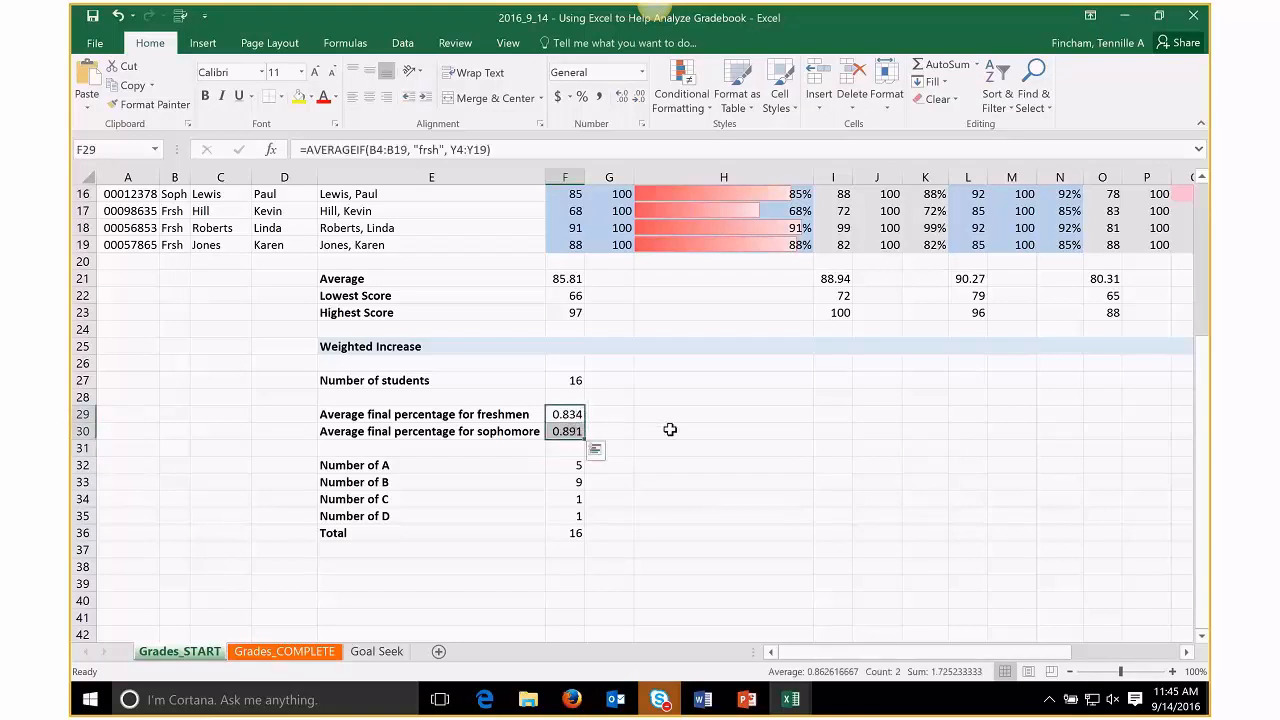
{"action": "left_click", "coordinate": [584, 98]}
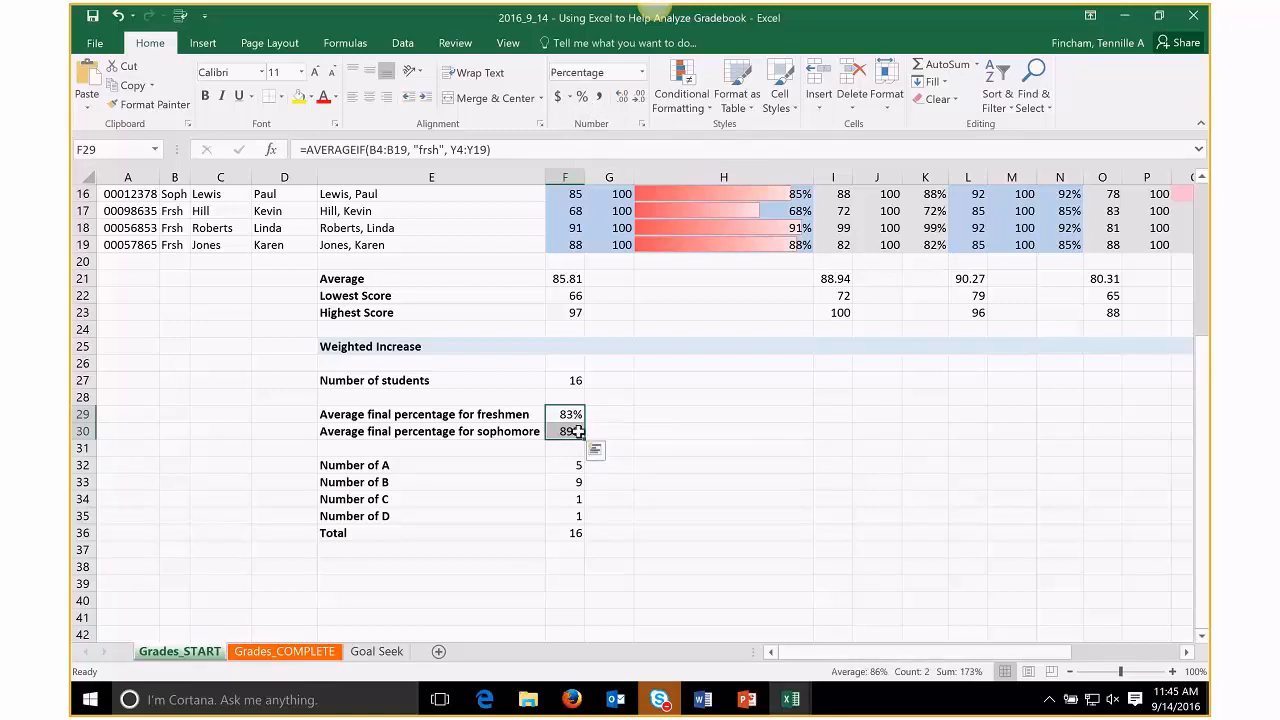
{"action": "scroll", "coordinate": [584, 414], "scroll_direction": "up", "scroll_amount": 1}
{"action": "left_click", "coordinate": [553, 466]}
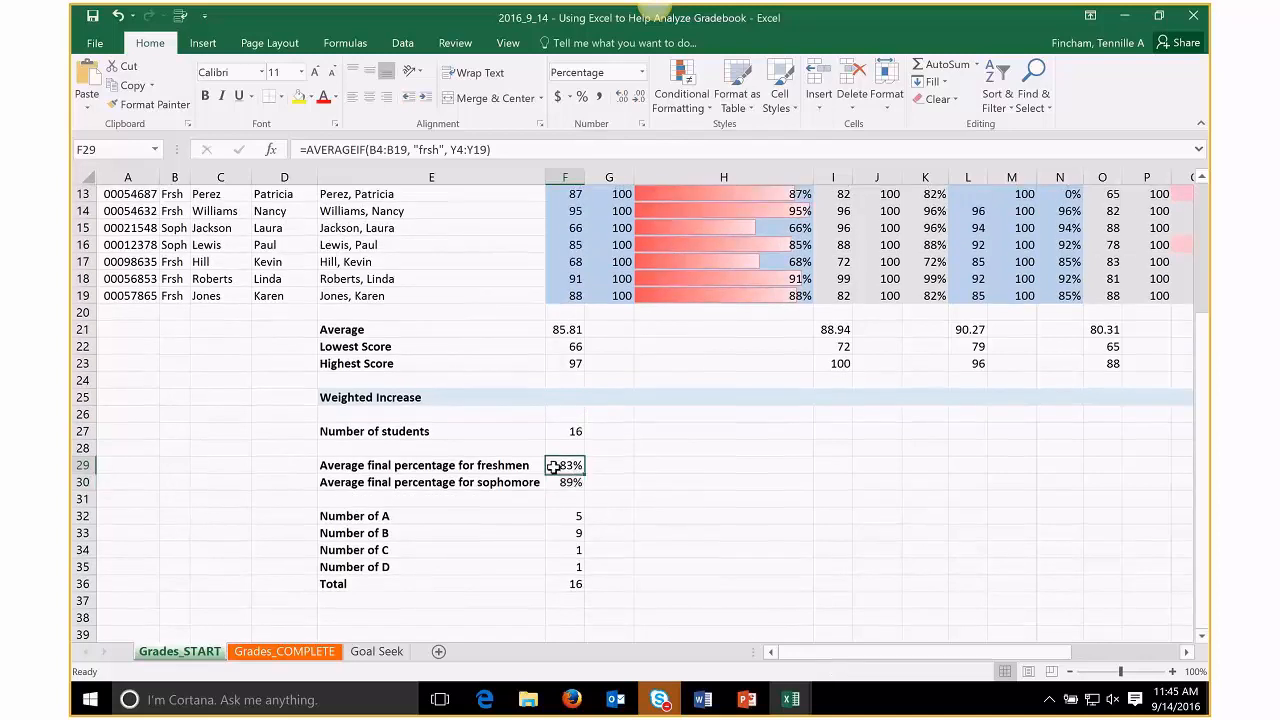
{"action": "key", "text": "Down"}
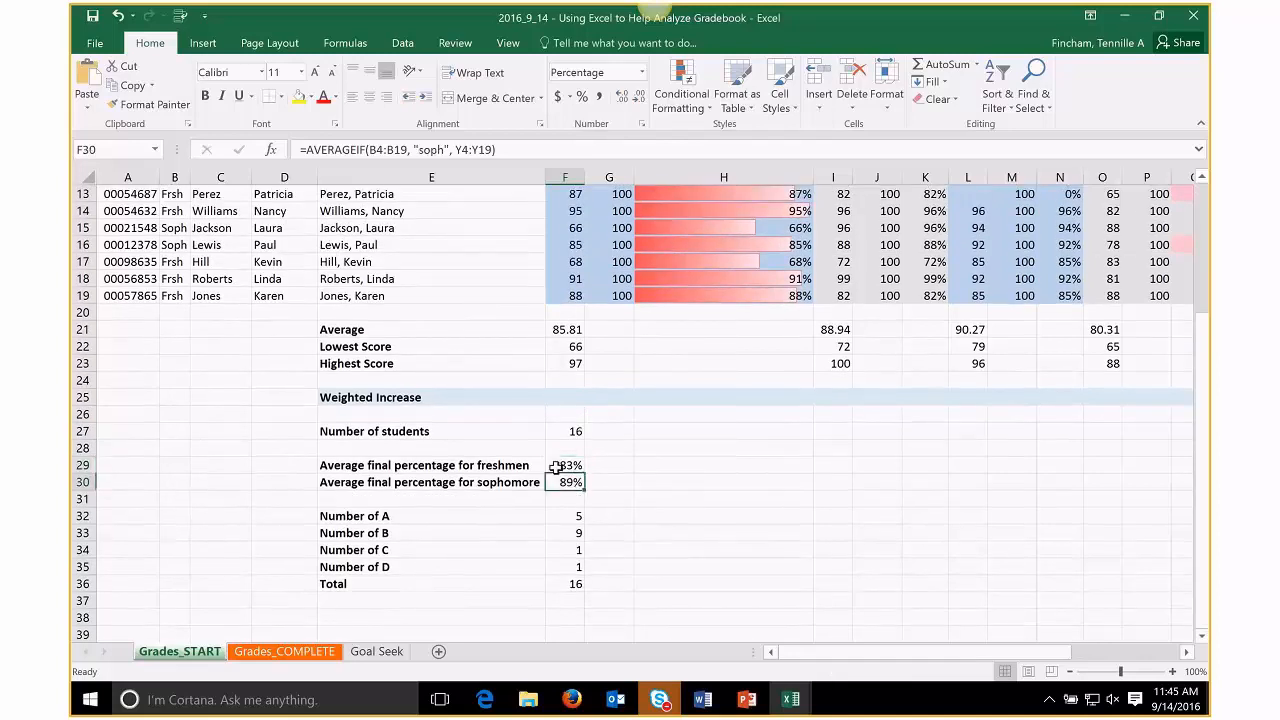
- Set the percentage format of the freshmen average in F29 to two decimal places
{"action": "left_click", "coordinate": [556, 467]}
{"action": "scroll", "coordinate": [569, 477], "scroll_direction": "up", "scroll_amount": 1}
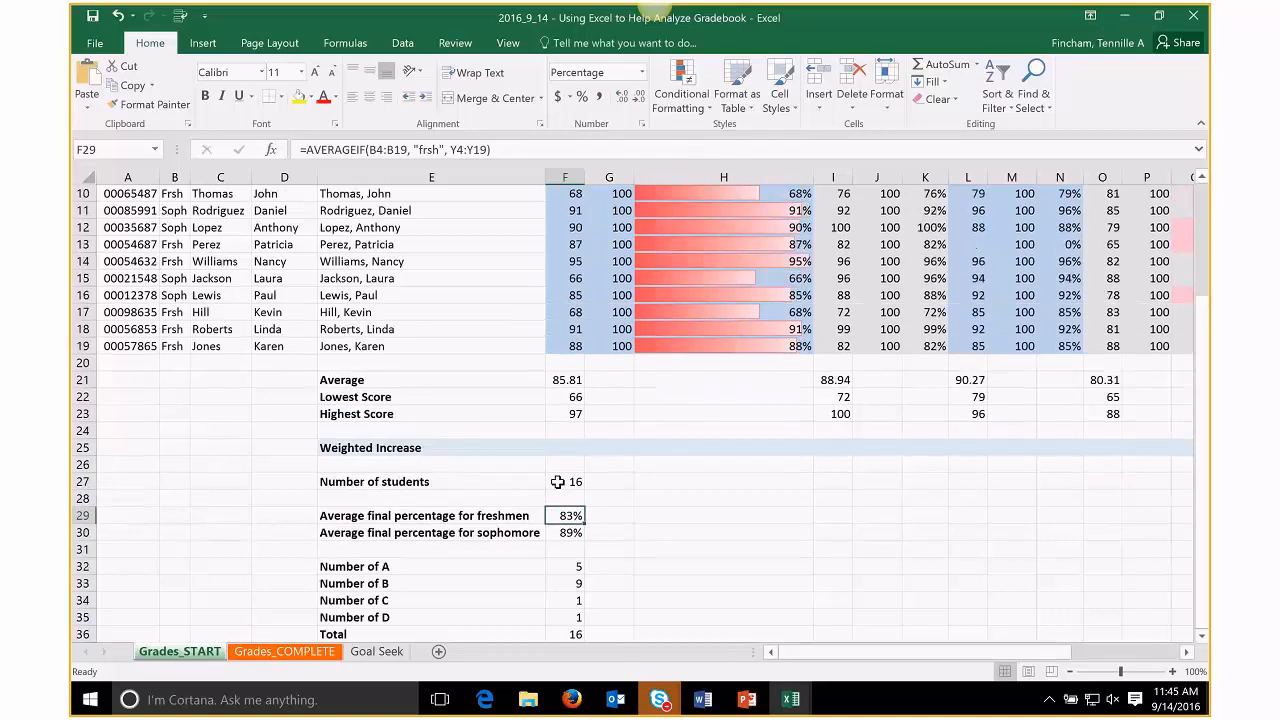
{"action": "scroll", "coordinate": [583, 518], "scroll_direction": "down", "scroll_amount": 1}
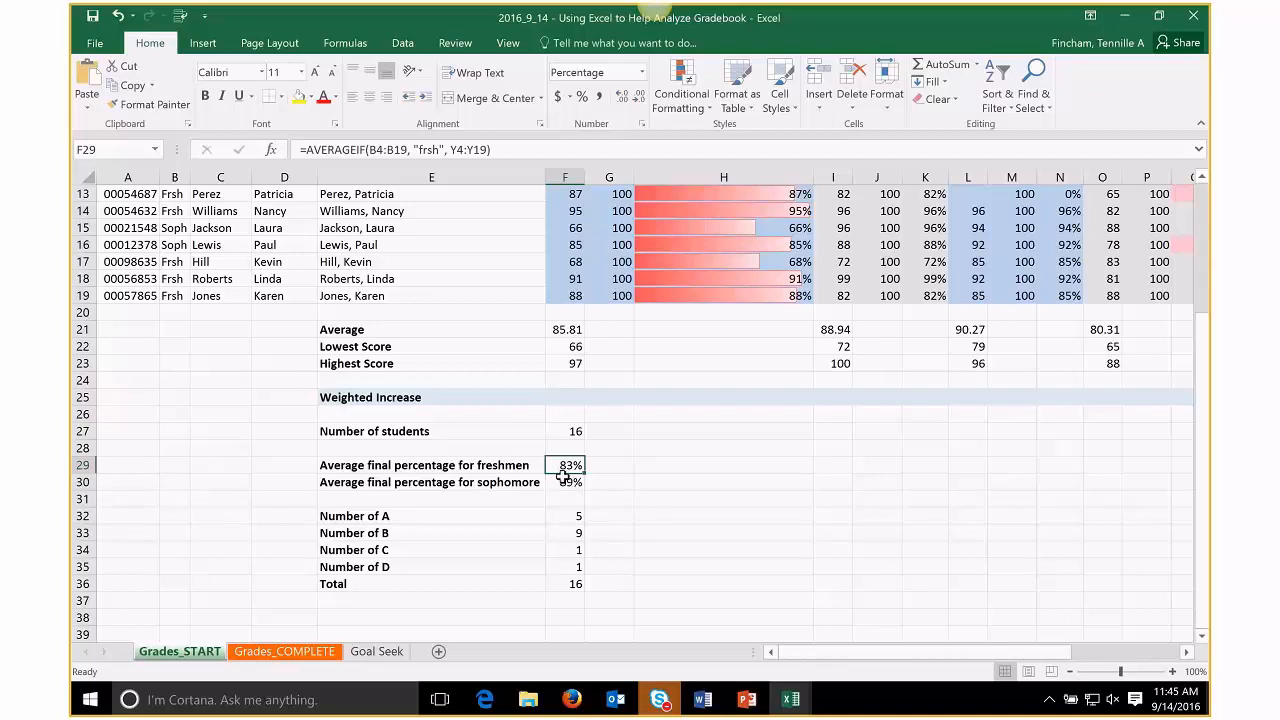
{"action": "scroll", "coordinate": [565, 475], "scroll_direction": "down", "scroll_amount": 1}
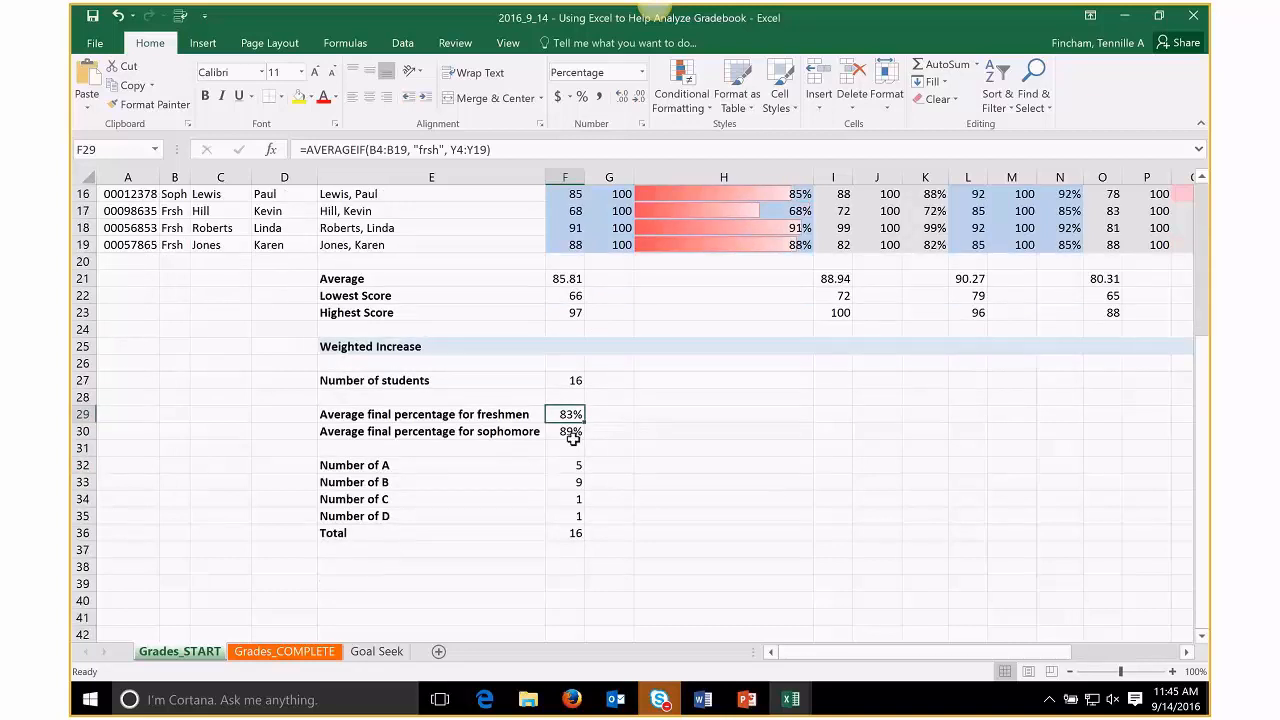
{"action": "left_click", "coordinate": [642, 126]}
{"action": "left_click", "coordinate": [513, 135]}
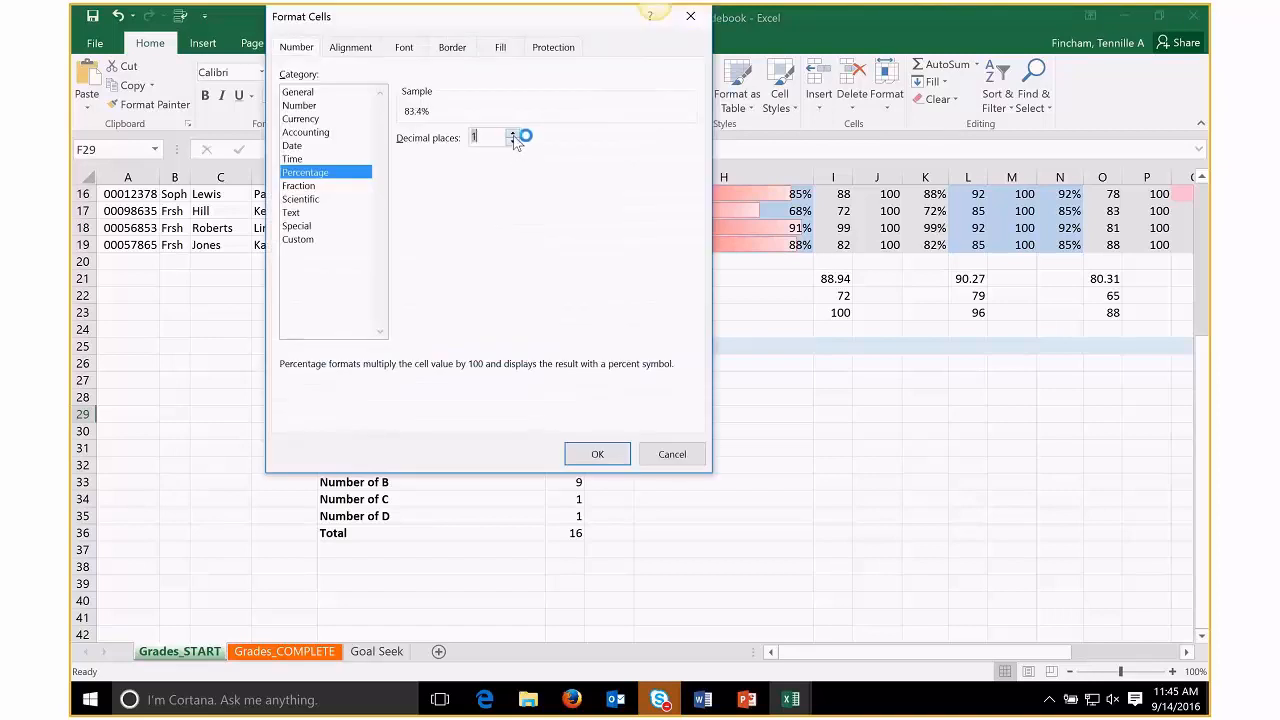
{"action": "left_click", "coordinate": [513, 135]}
{"action": "left_click", "coordinate": [513, 141]}
{"action": "left_click", "coordinate": [513, 136]}
{"action": "left_click", "coordinate": [512, 133]}
{"action": "left_click", "coordinate": [515, 142]}
{"action": "left_click", "coordinate": [600, 455]}
- Set the percentage format of the sophomore average in F30 to two decimal places
{"action": "left_click", "coordinate": [577, 432]}
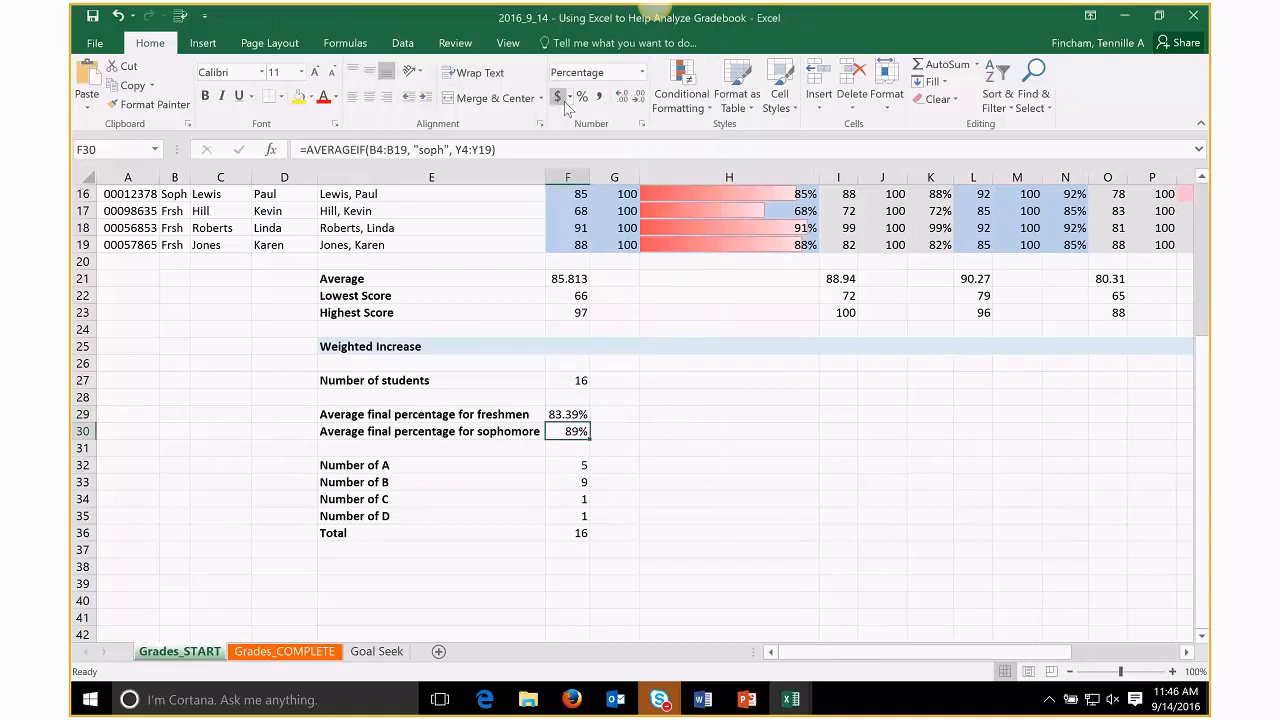
{"action": "scroll", "coordinate": [640, 108], "scroll_direction": "down", "scroll_amount": 1}
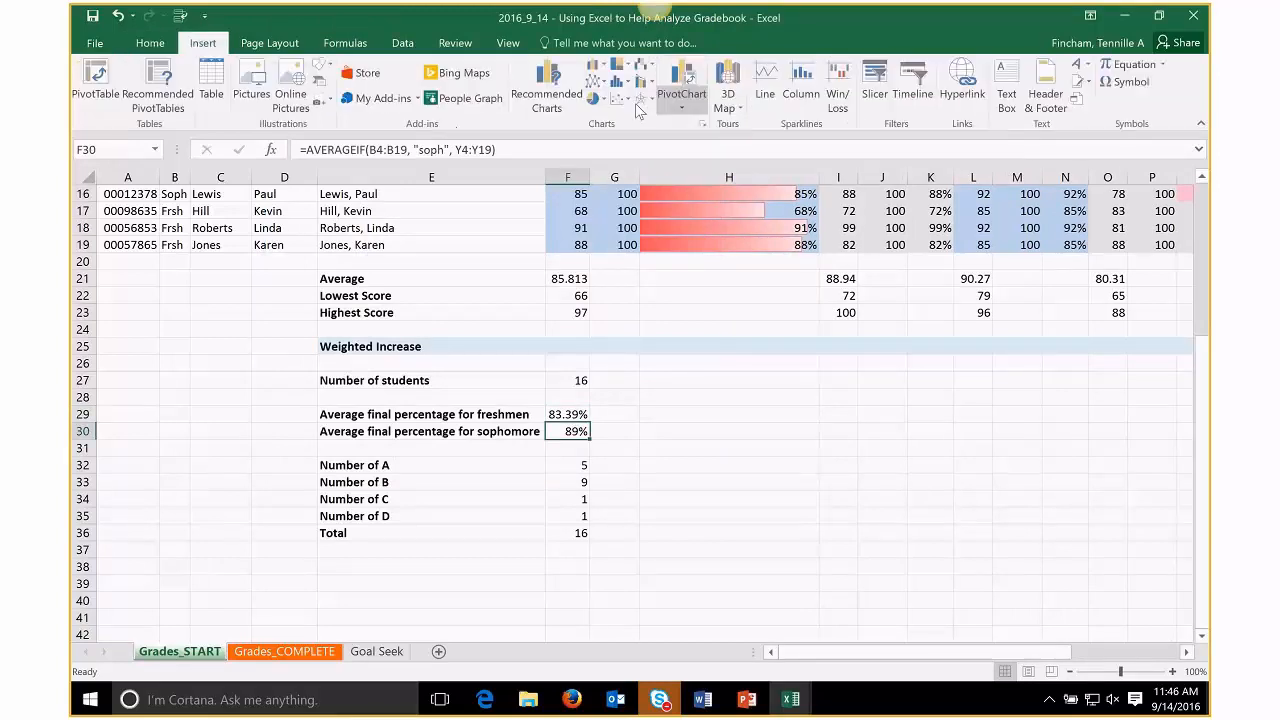
{"action": "scroll", "coordinate": [642, 111], "scroll_direction": "up", "scroll_amount": 1}
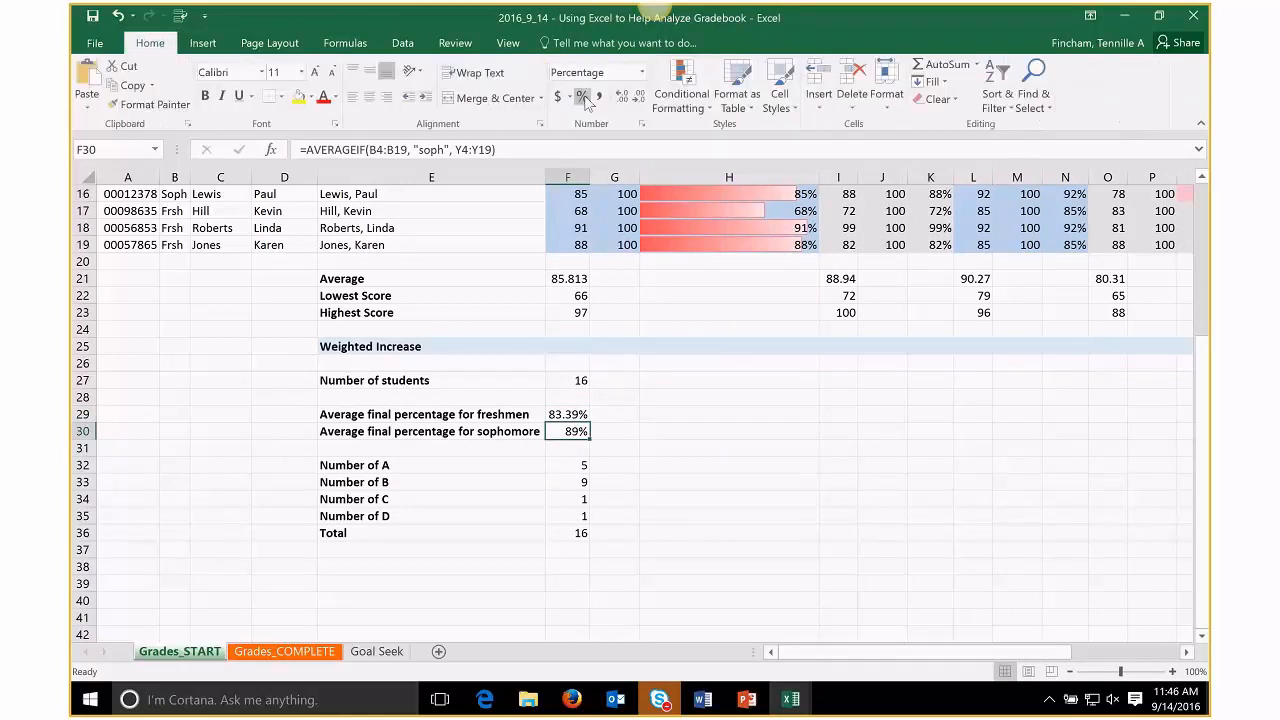
{"action": "left_click", "coordinate": [644, 123]}
{"action": "left_click", "coordinate": [513, 133]}
{"action": "left_click", "coordinate": [513, 133]}
{"action": "left_click", "coordinate": [597, 454]}
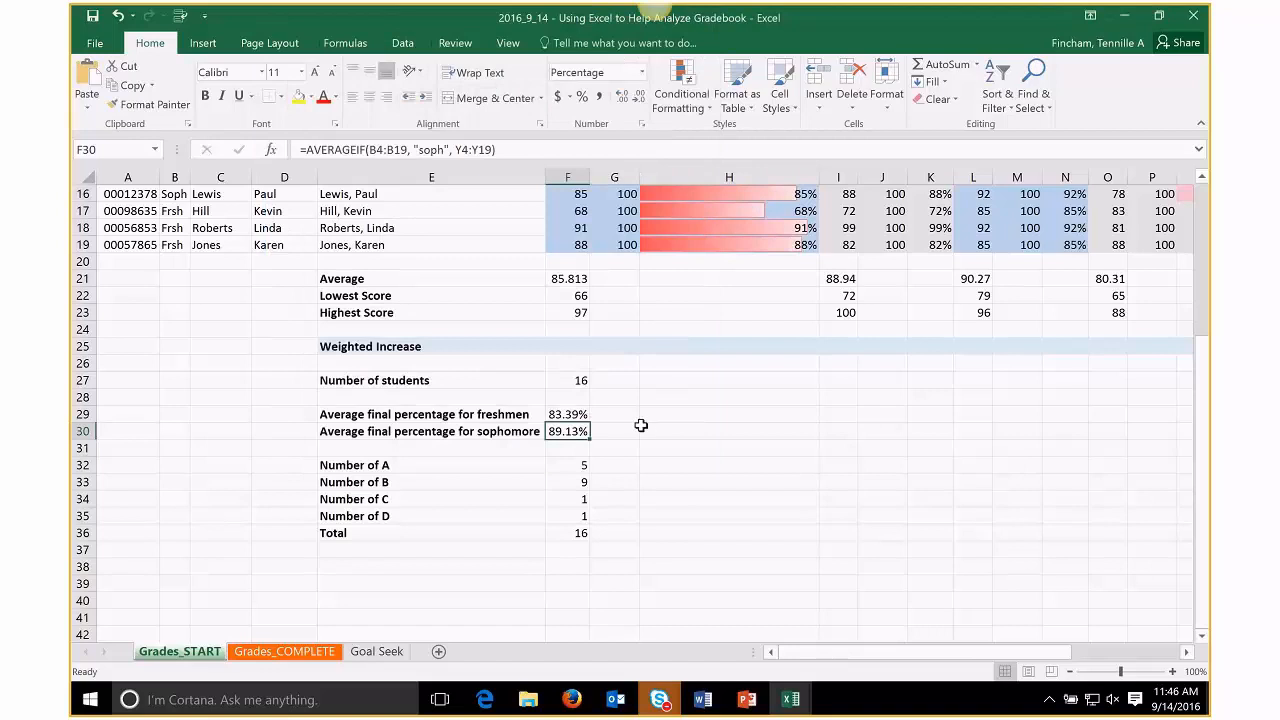
- Deselect the sophomore average and switch to the Goal Seek worksheet
{"action": "left_click", "coordinate": [672, 432]}
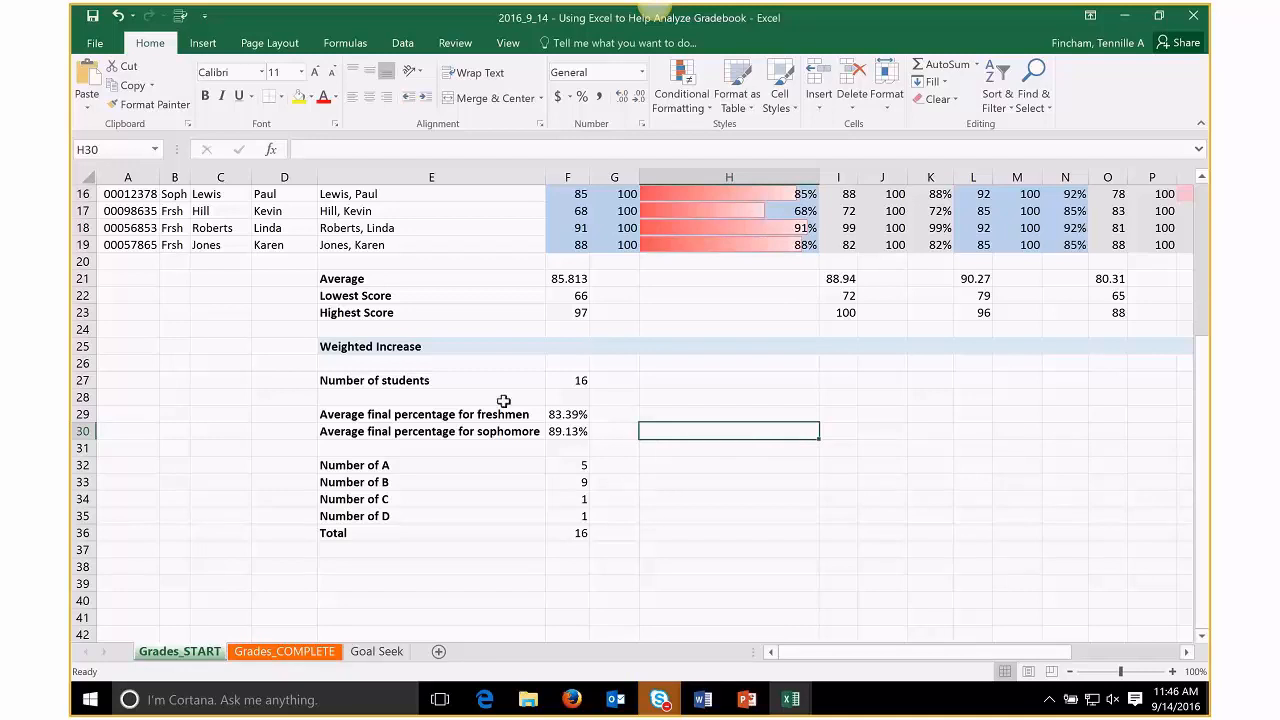
{"action": "scroll", "coordinate": [503, 401], "scroll_direction": "up", "scroll_amount": 1}
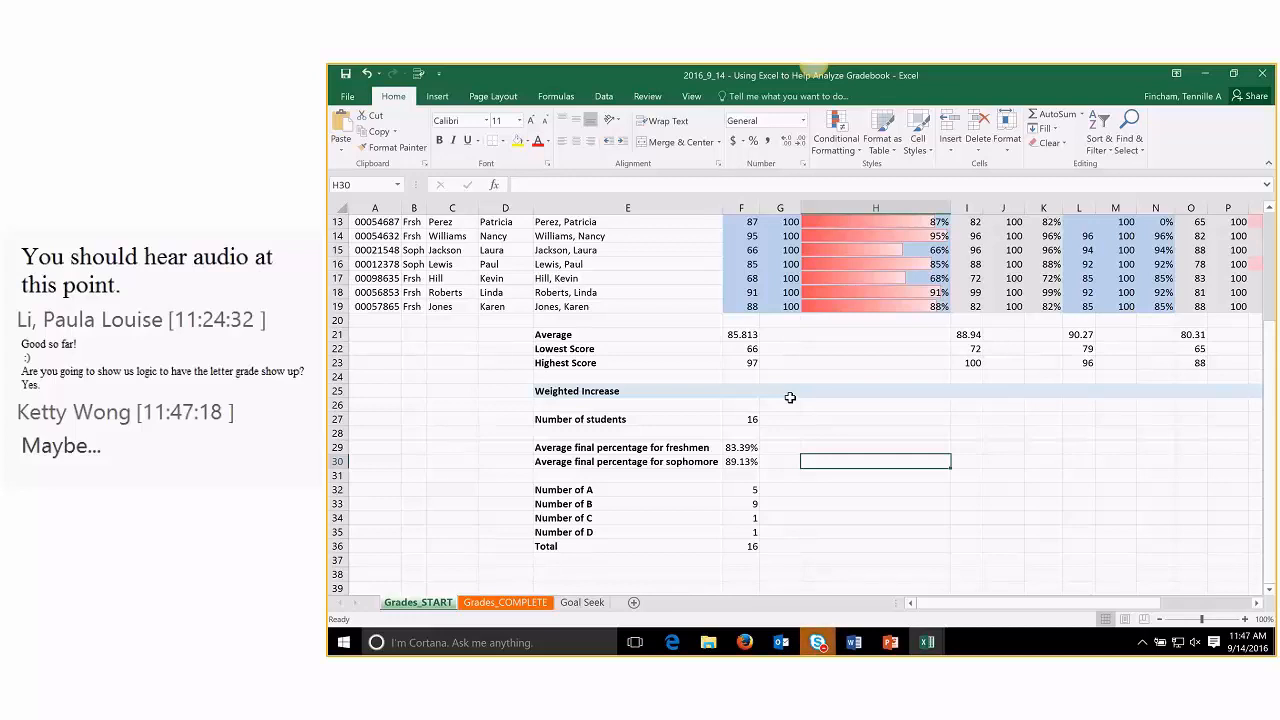
{"action": "left_click", "coordinate": [588, 603]}
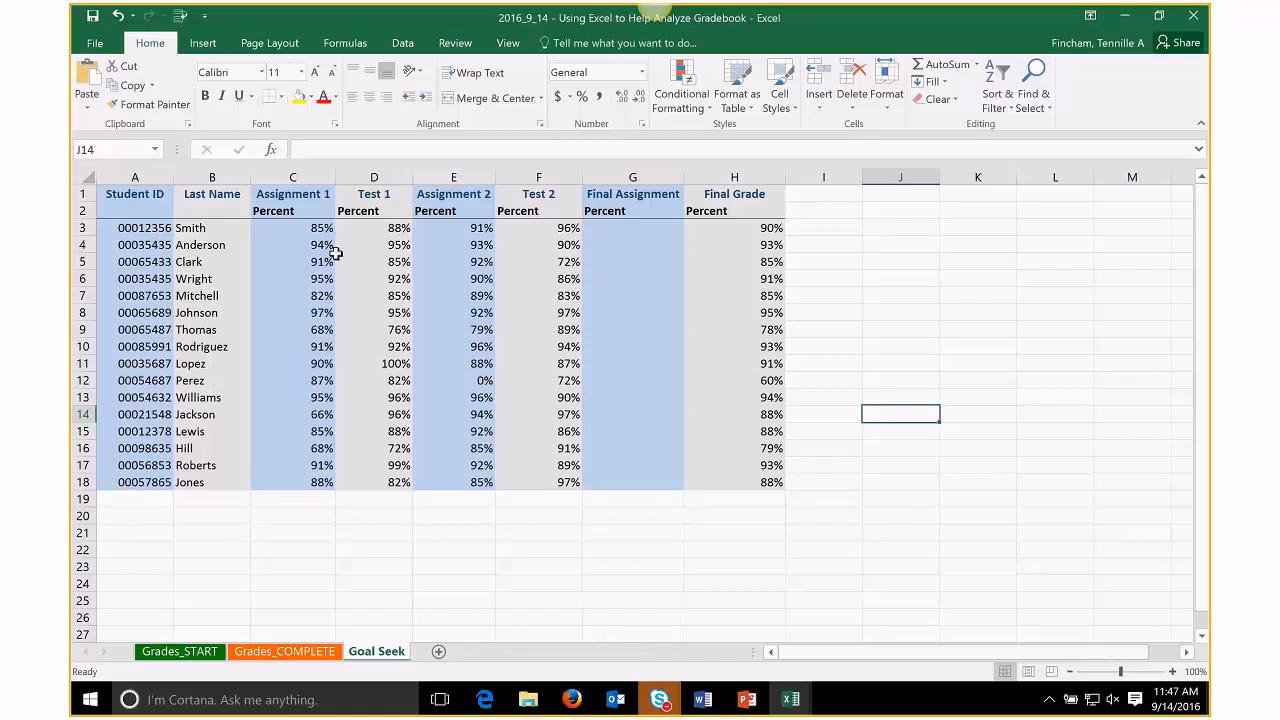
- Examine the Final Grade formulas in H3 and H9 and the Final Assignment cells in the same rows
{"action": "scroll", "coordinate": [333, 255], "scroll_direction": "down", "scroll_amount": 2}
{"action": "scroll", "coordinate": [314, 263], "scroll_direction": "up", "scroll_amount": 2}
{"action": "left_click", "coordinate": [724, 230]}
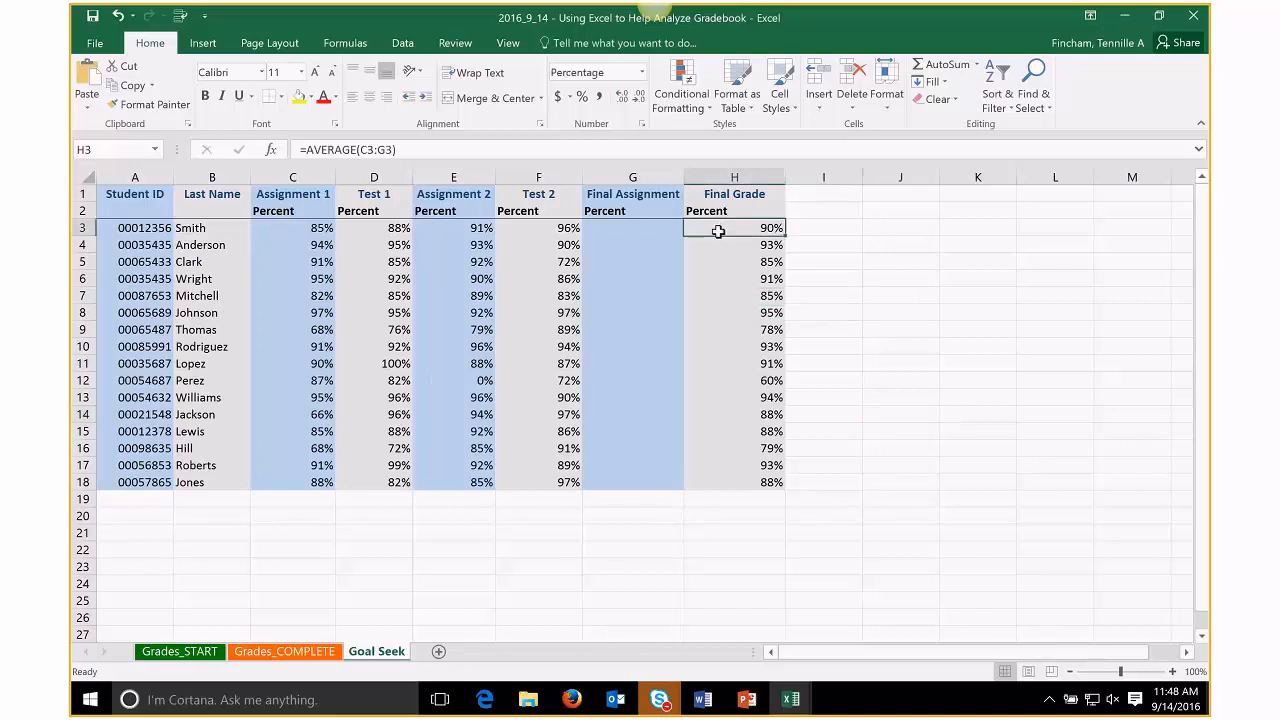
{"action": "left_click", "coordinate": [423, 151]}
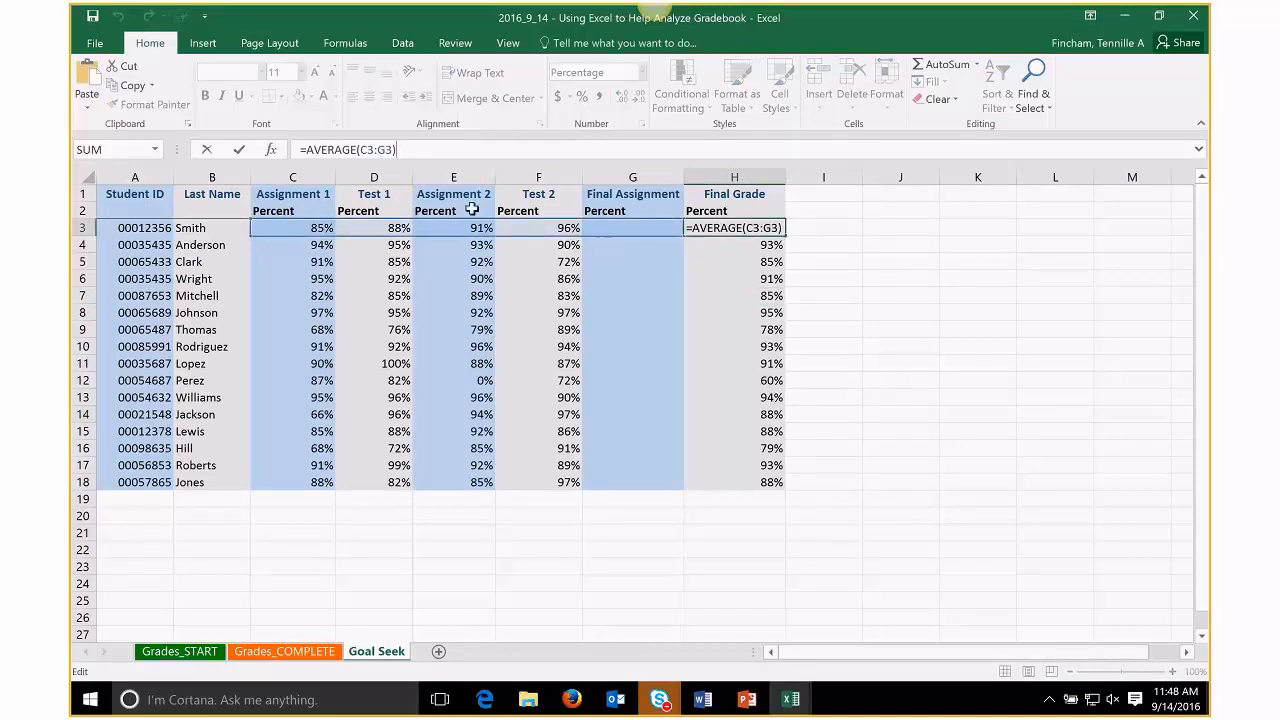
{"action": "left_click", "coordinate": [648, 228]}
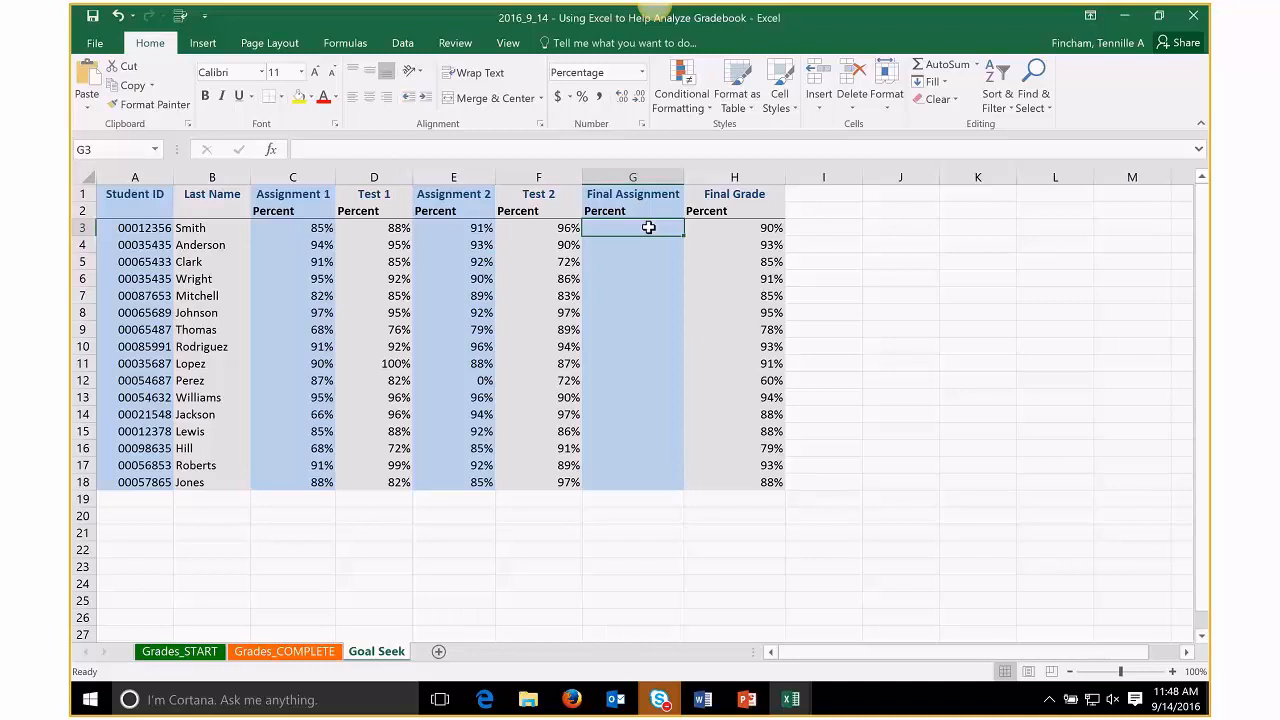
{"action": "left_click", "coordinate": [732, 330]}
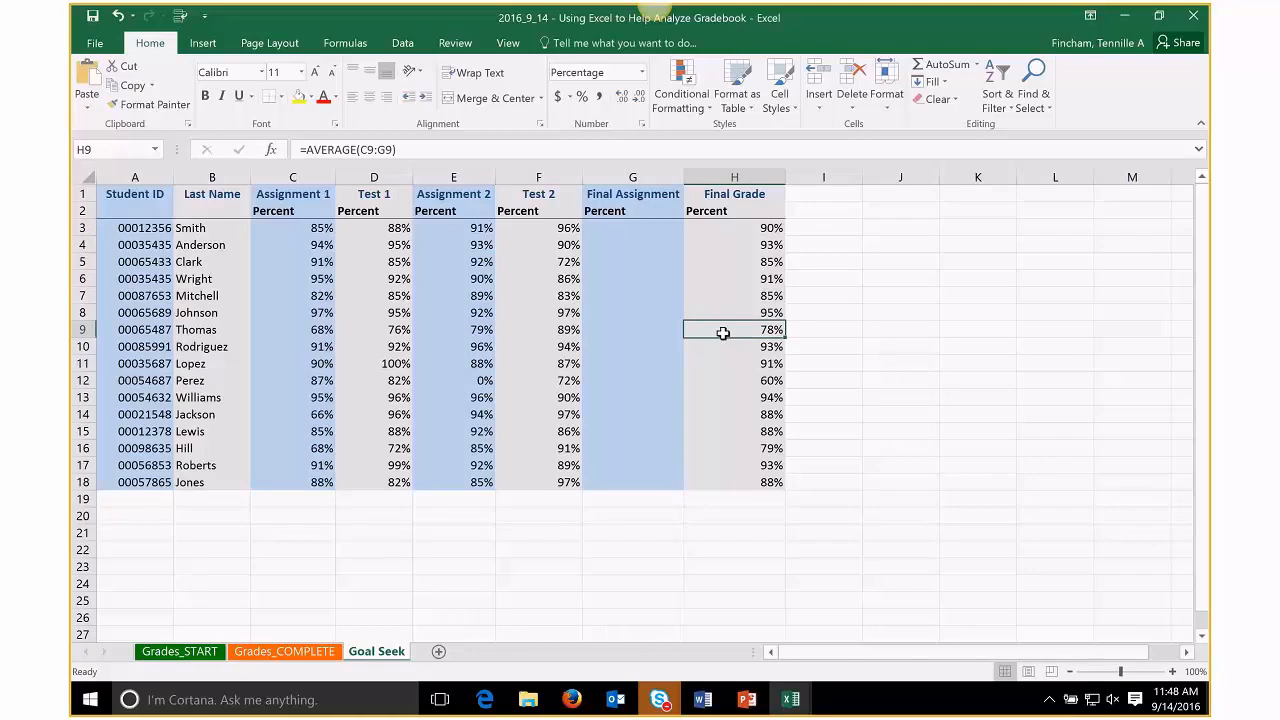
{"action": "left_click", "coordinate": [646, 327]}
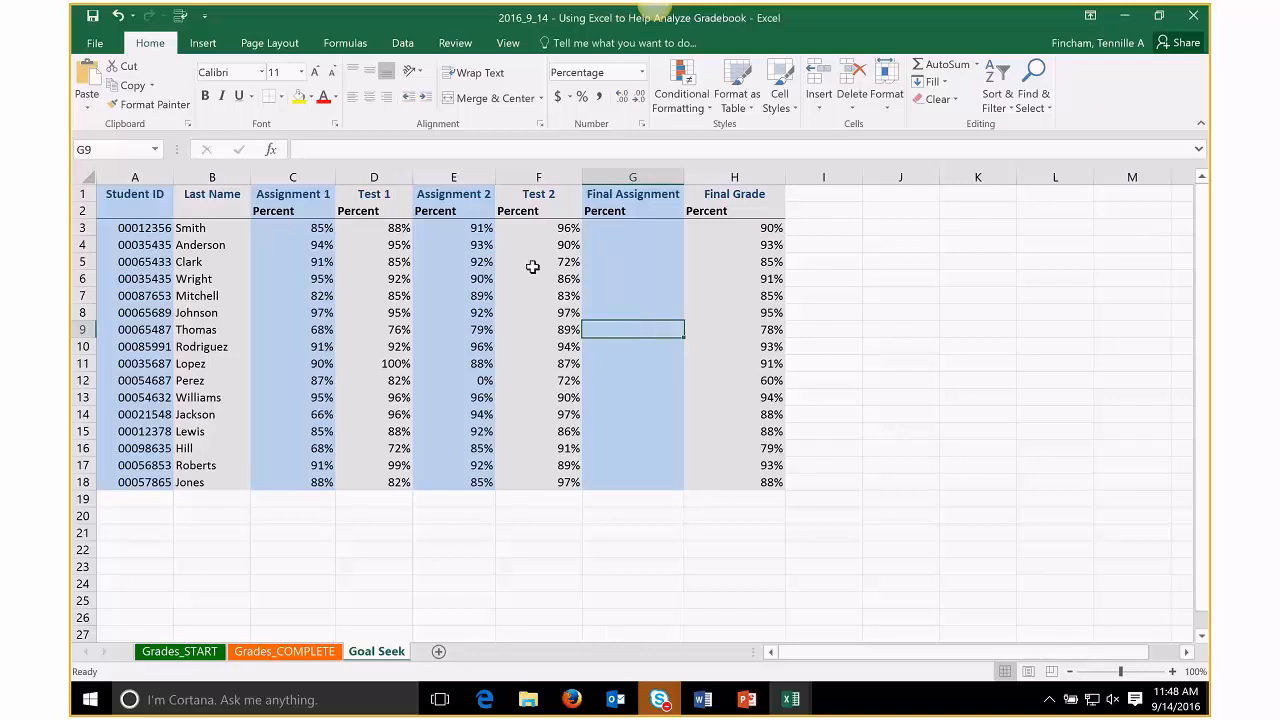
- Start a Goal Seek what-if analysis with the Final Grade in H9 as the set cell
{"action": "left_click", "coordinate": [403, 45]}
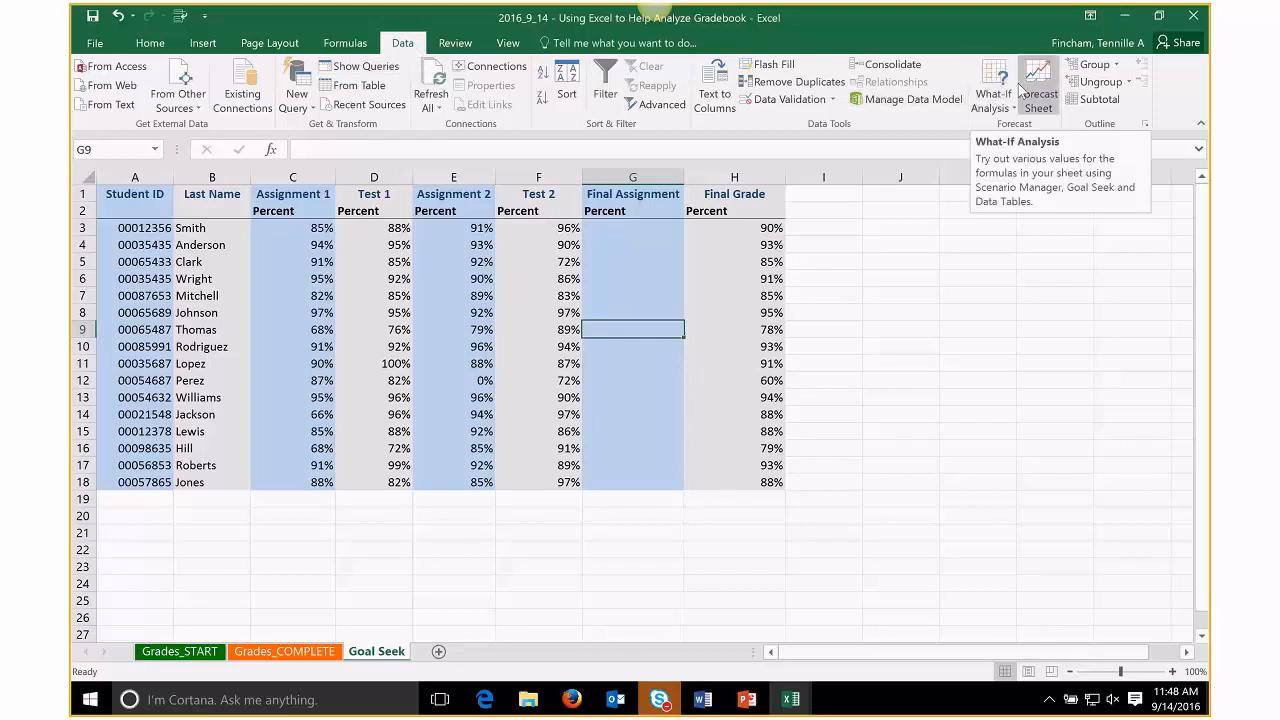
{"action": "left_click", "coordinate": [1014, 109]}
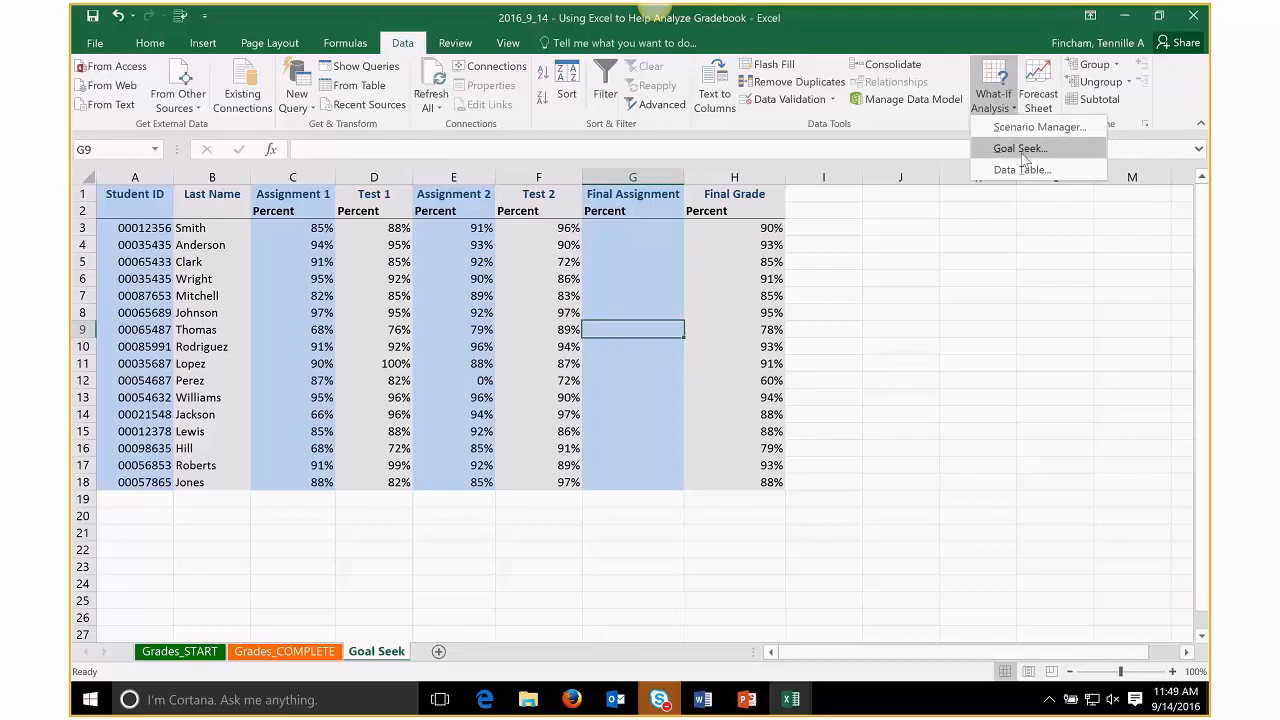
{"action": "left_click", "coordinate": [1021, 153]}
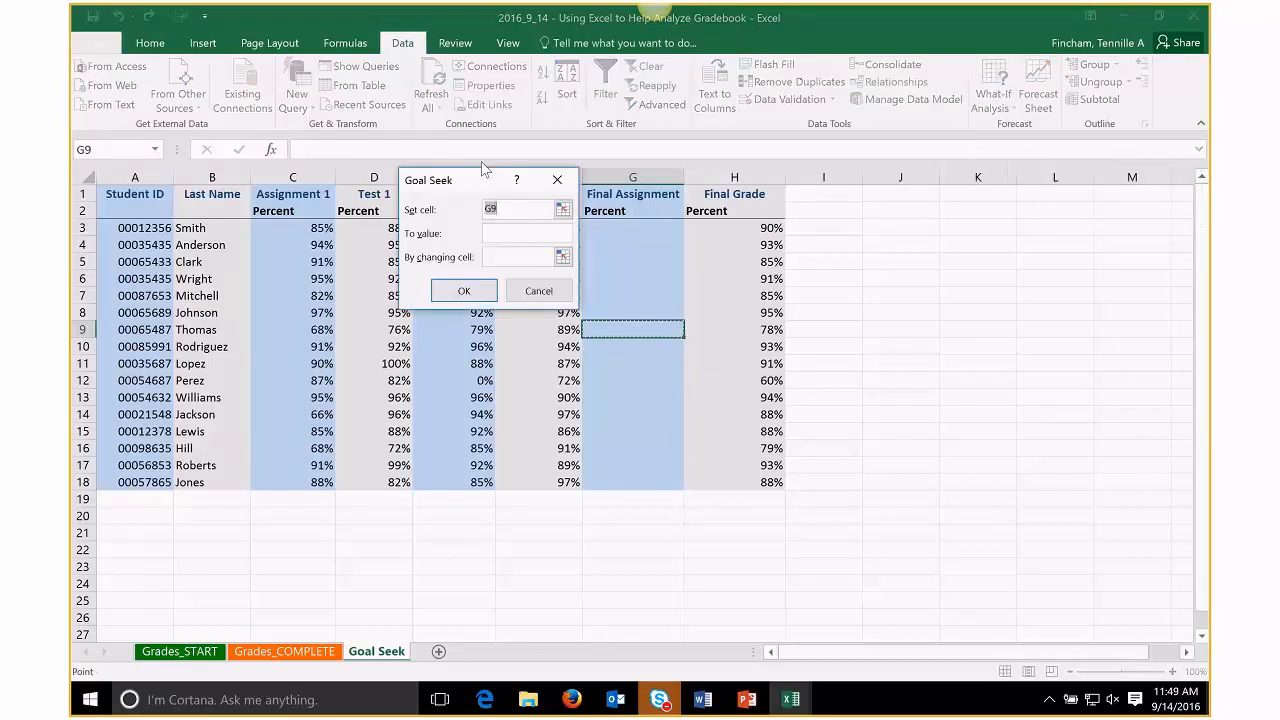
{"action": "left_click_drag", "start_coordinate": [441, 180], "coordinate": [863, 211]}
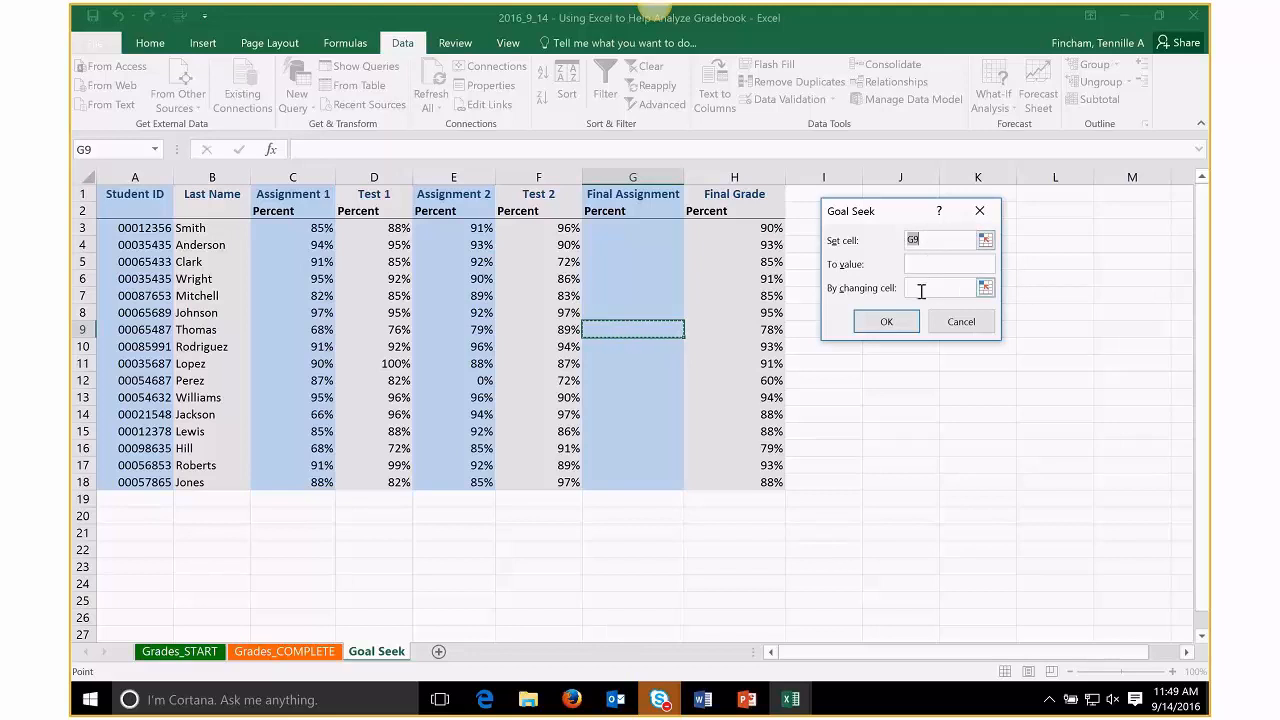
{"action": "left_click", "coordinate": [927, 238]}
{"action": "key", "text": "BackSpace"}
{"action": "key", "text": "BackSpace"}
{"action": "left_click", "coordinate": [752, 332]}
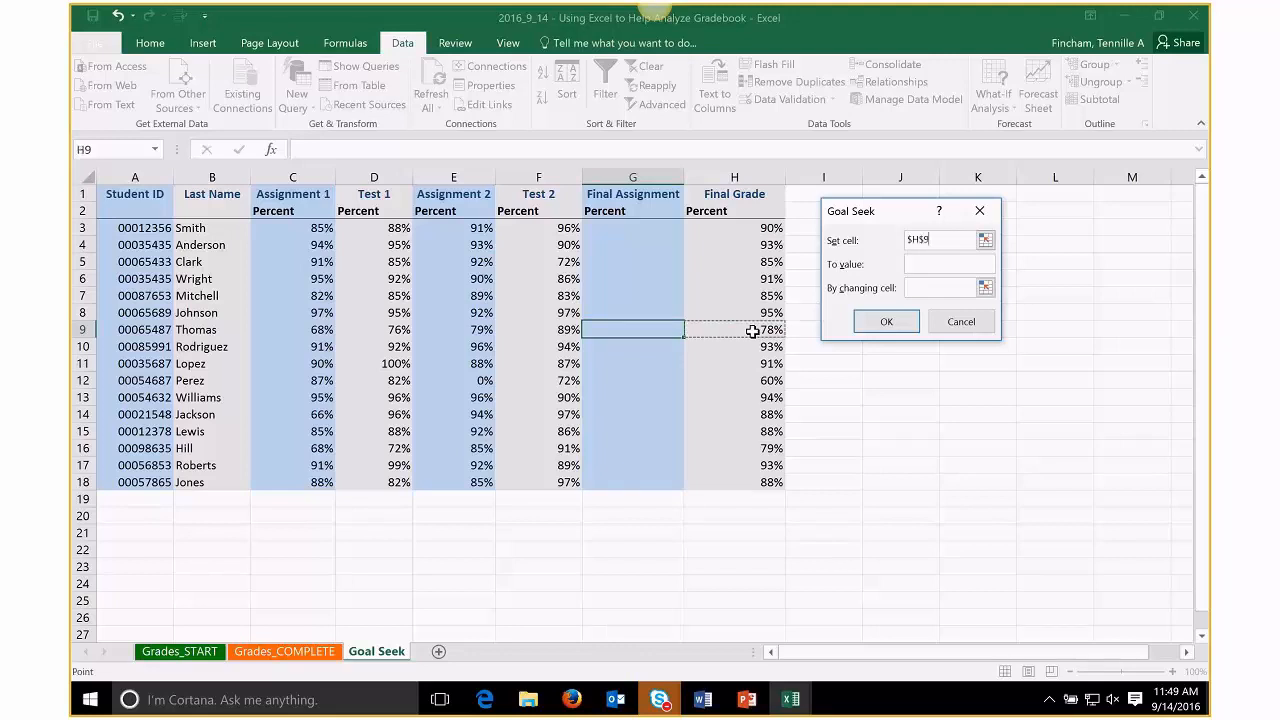
- Run Goal Seek to a target value of .8 by changing the Final Assignment cell G9, keeping the status dialog clear of the grades
{"action": "left_click", "coordinate": [927, 262]}
{"action": "type", "text": ".8"}
{"action": "left_click", "coordinate": [922, 287]}
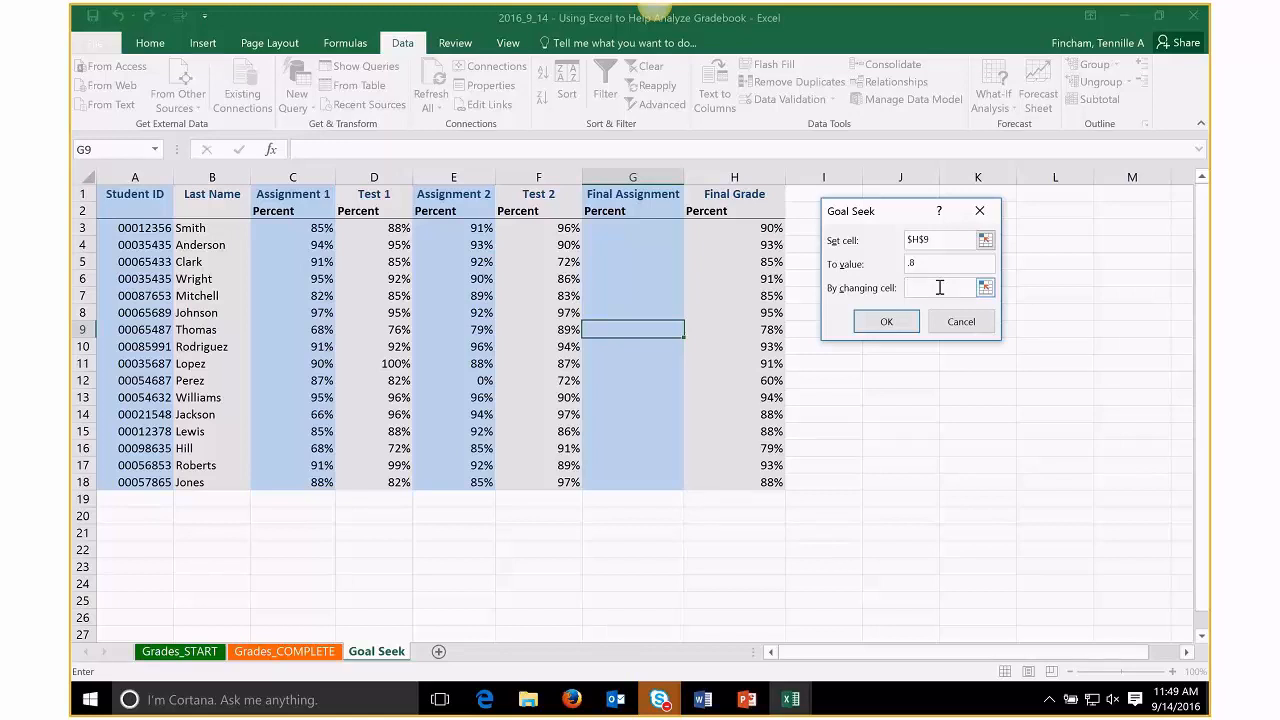
{"action": "left_click", "coordinate": [622, 330]}
{"action": "left_click", "coordinate": [874, 322]}
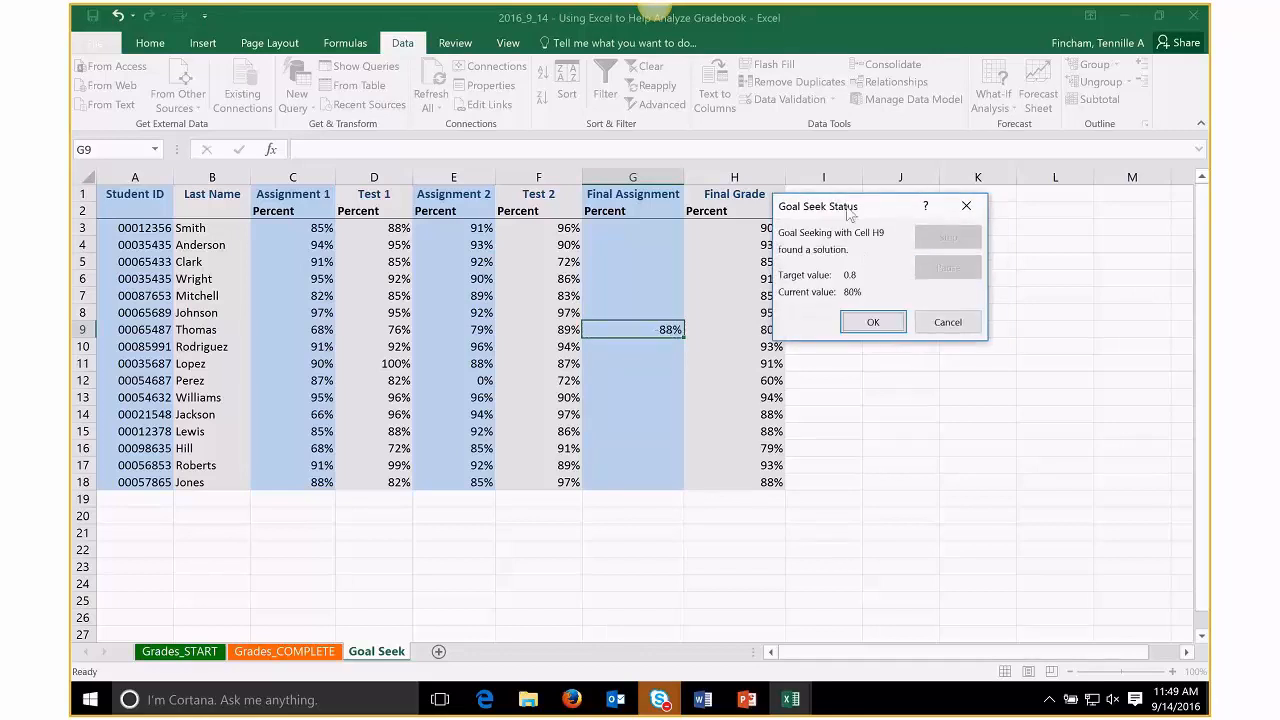
{"action": "left_click_drag", "start_coordinate": [849, 213], "coordinate": [889, 220]}
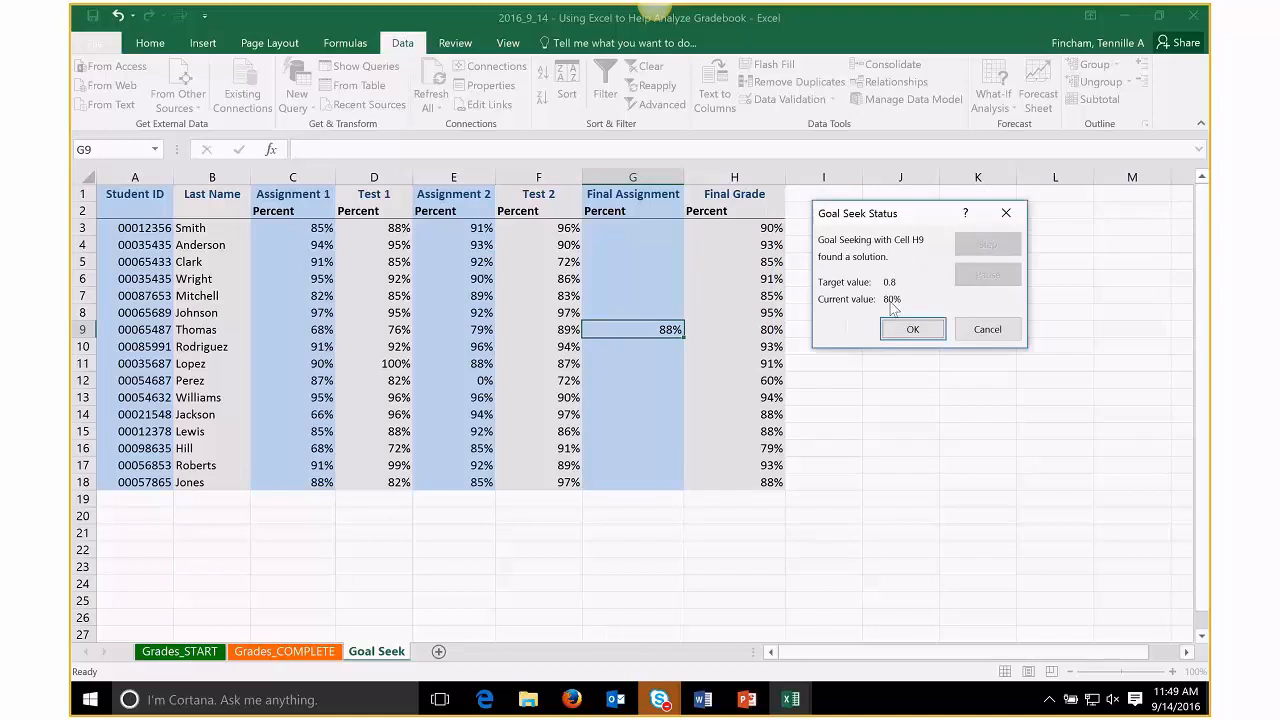